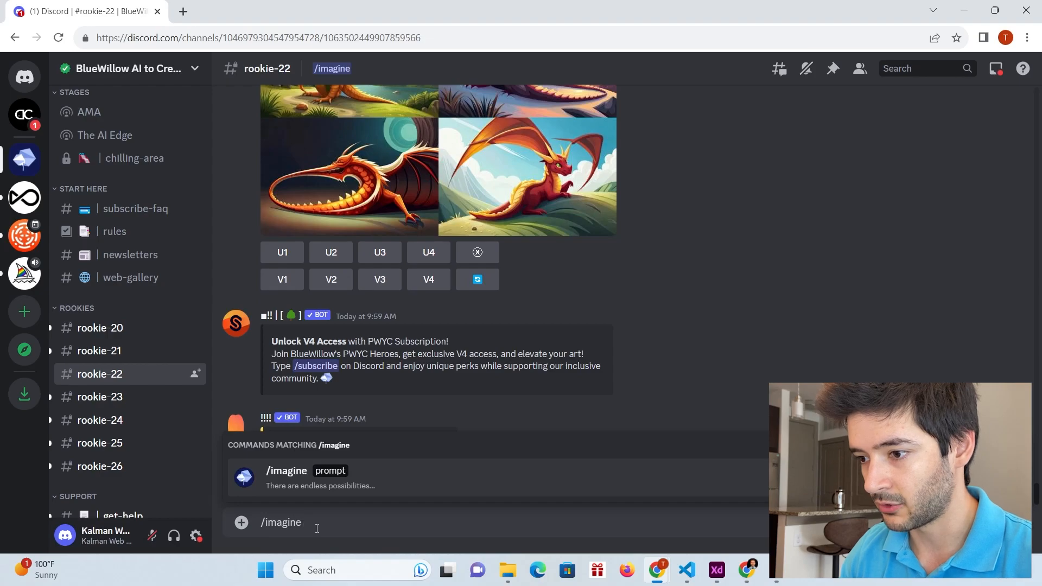
Step: Submit an /imagine request with the prompt "pizza restuarant full screen website design with black, red, and white"
key(Tab)
text(pizza)
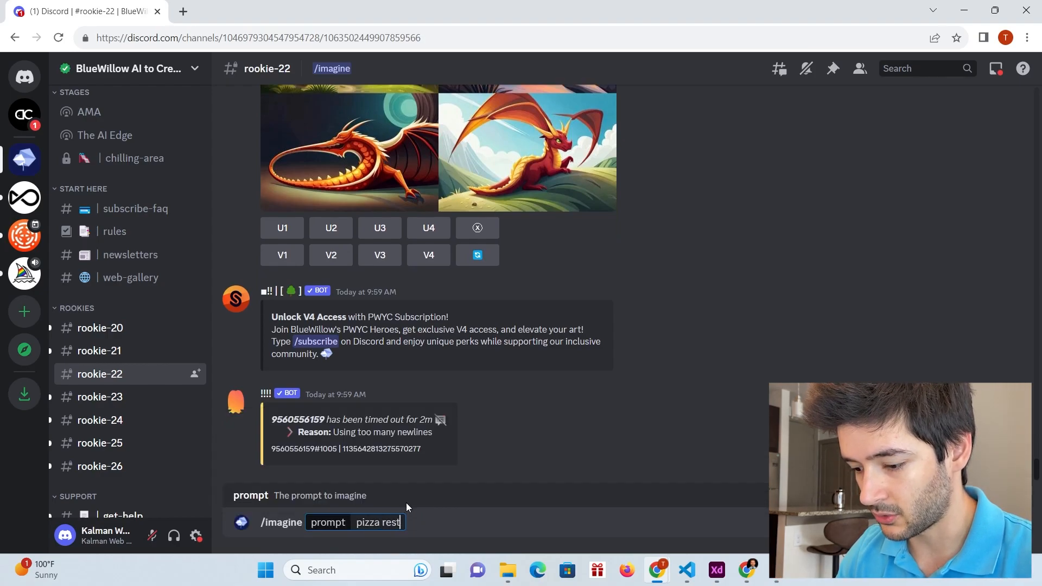
text( restuarant website design)
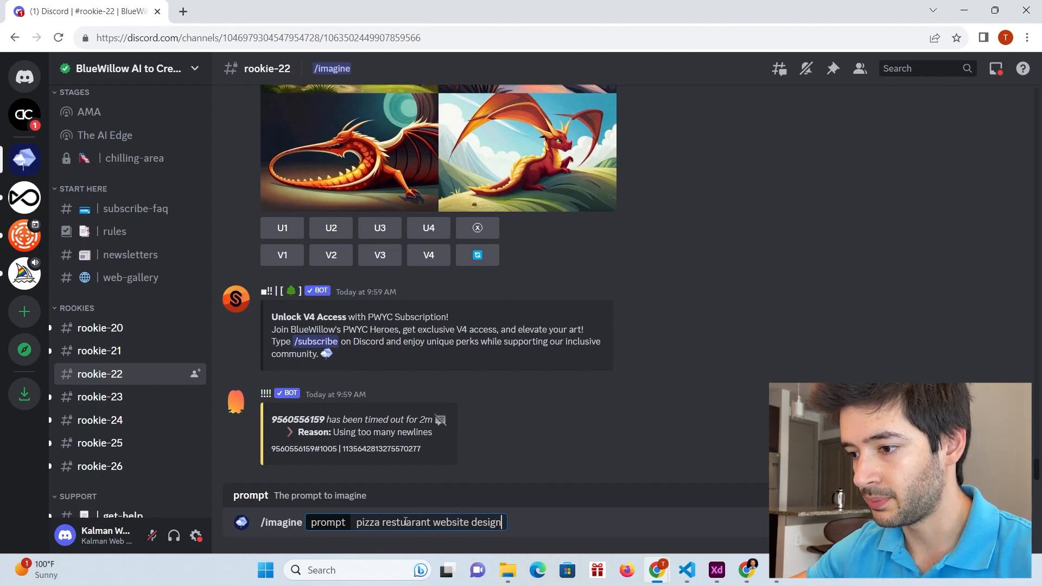
click(432, 524)
text(full scre)
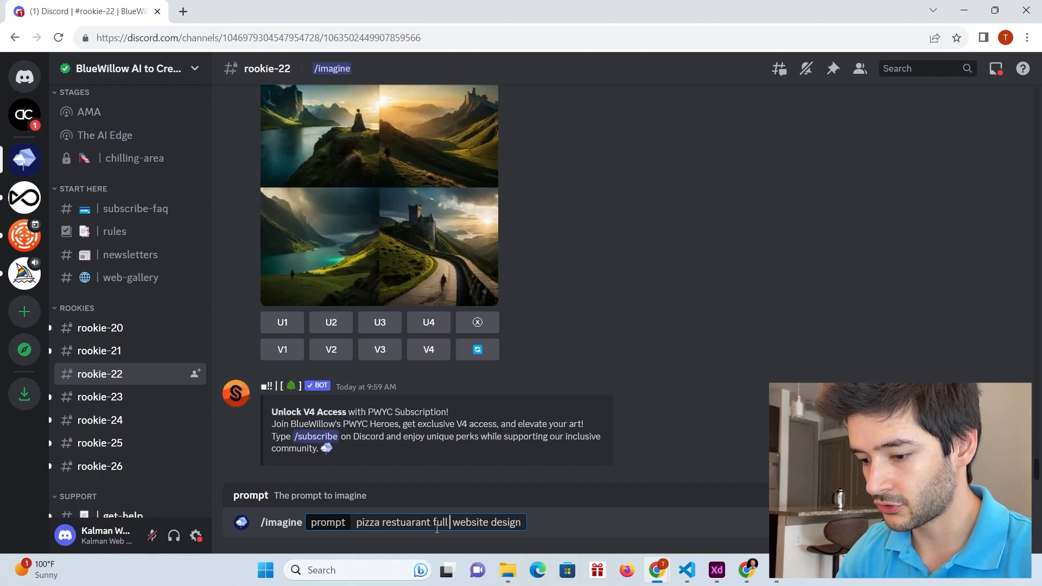
text(en)
click(555, 524)
text(with black, red)
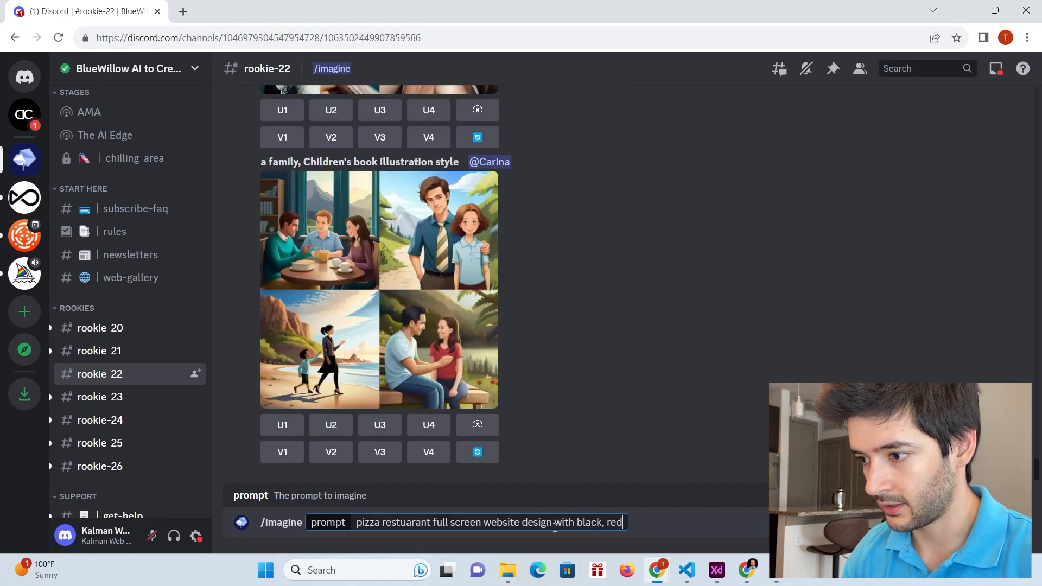
key(Return)
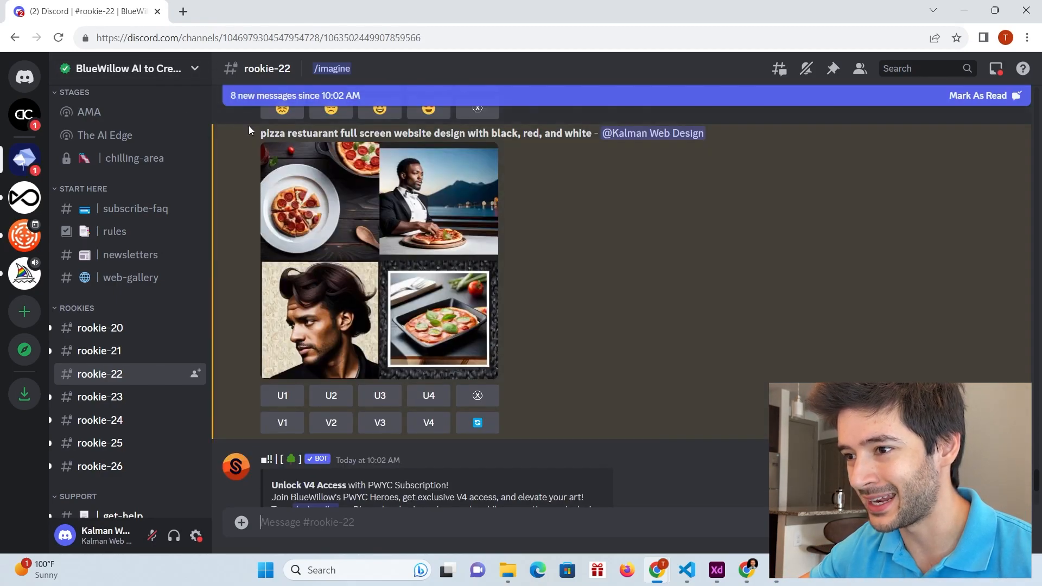
Step: Reuse the previous prompt for another /imagine request, adding "mockup" after "website design"
drag(262, 133, 595, 130)
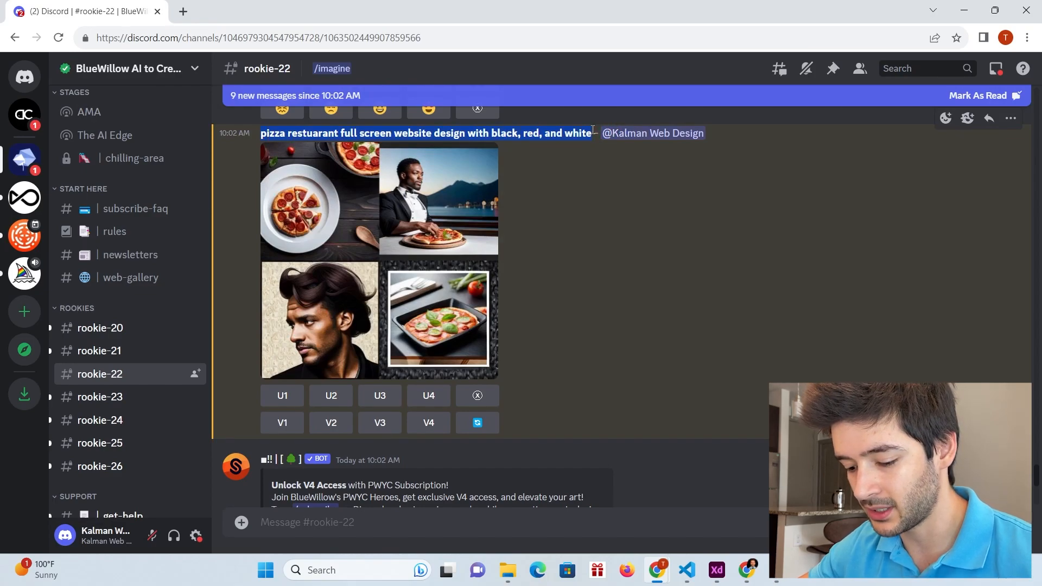
scroll(419, 366, down, 10)
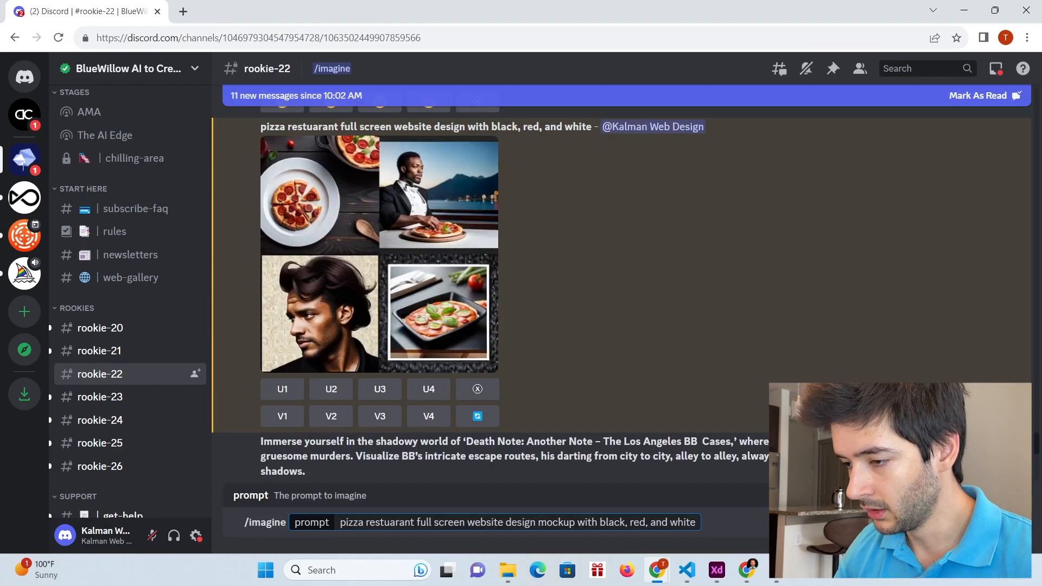
key(Return)
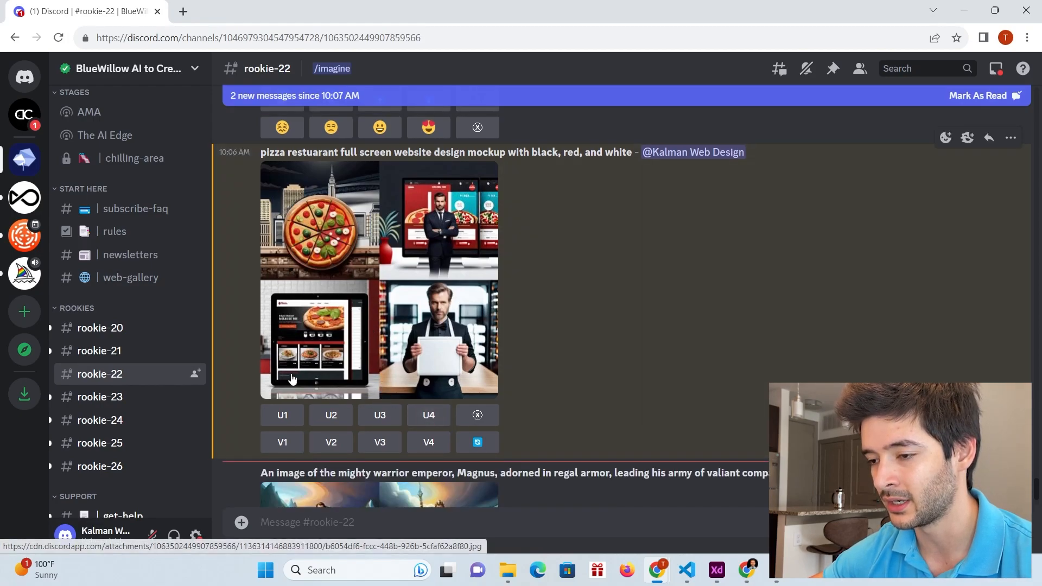
Step: Request variations of the third generated image, the tablet showing a pizza website, and find the resulting grid in the channel
click(399, 448)
scroll(443, 335, down, 3)
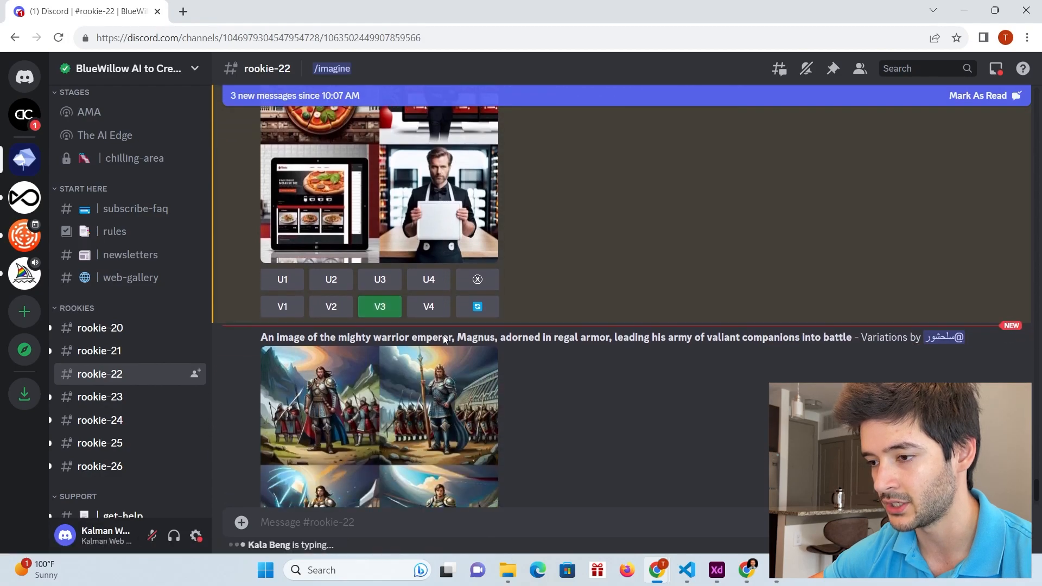
scroll(367, 311, down, 5)
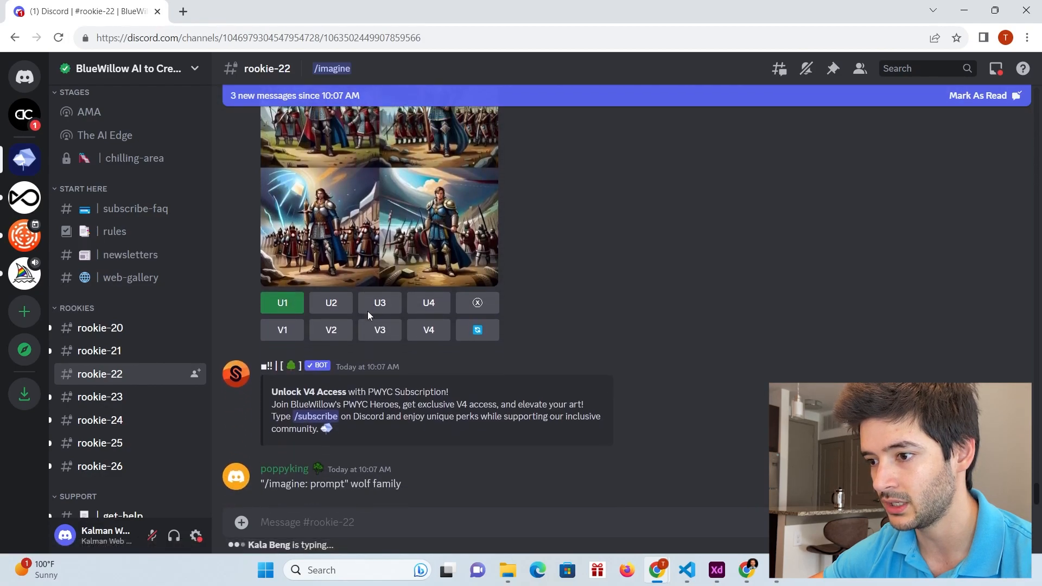
scroll(367, 311, down, 5)
scroll(410, 266, up, 4)
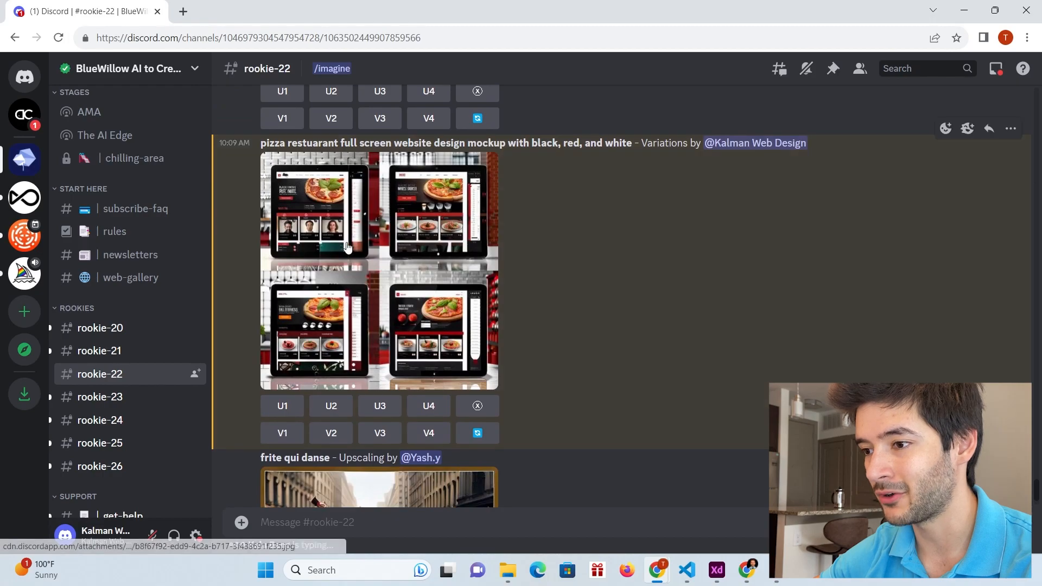
Step: View the variations grid enlarged, upscale its second image, and find the upscaled result in the channel
click(348, 247)
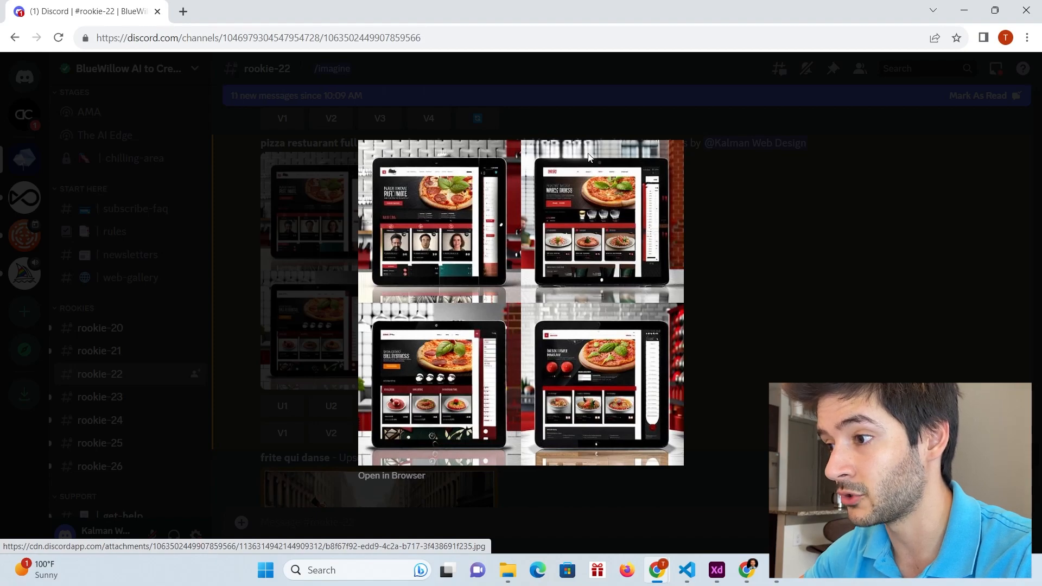
click(768, 262)
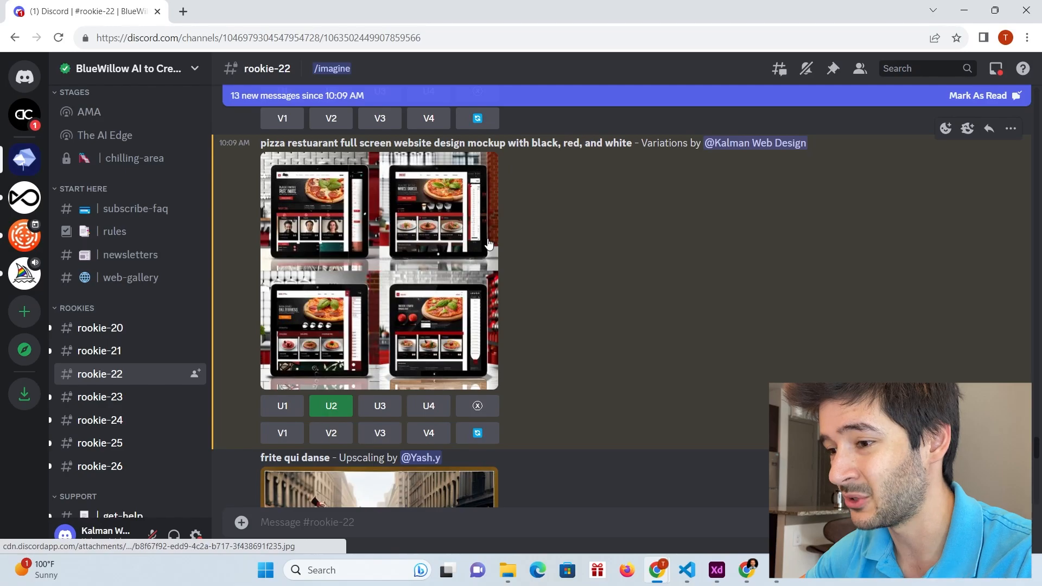
scroll(487, 239, down, 9)
scroll(488, 239, down, 20)
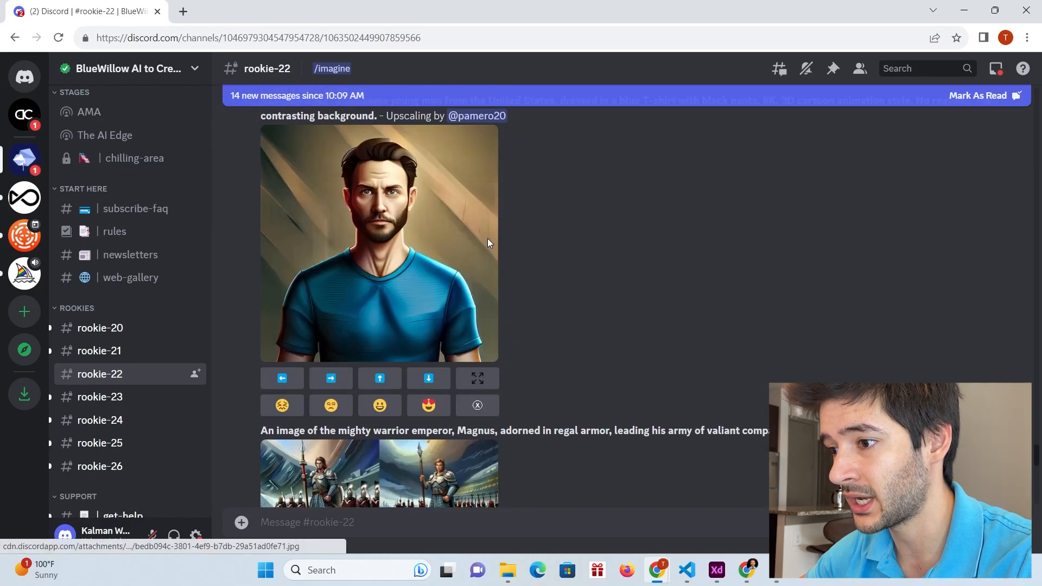
scroll(487, 239, up, 20)
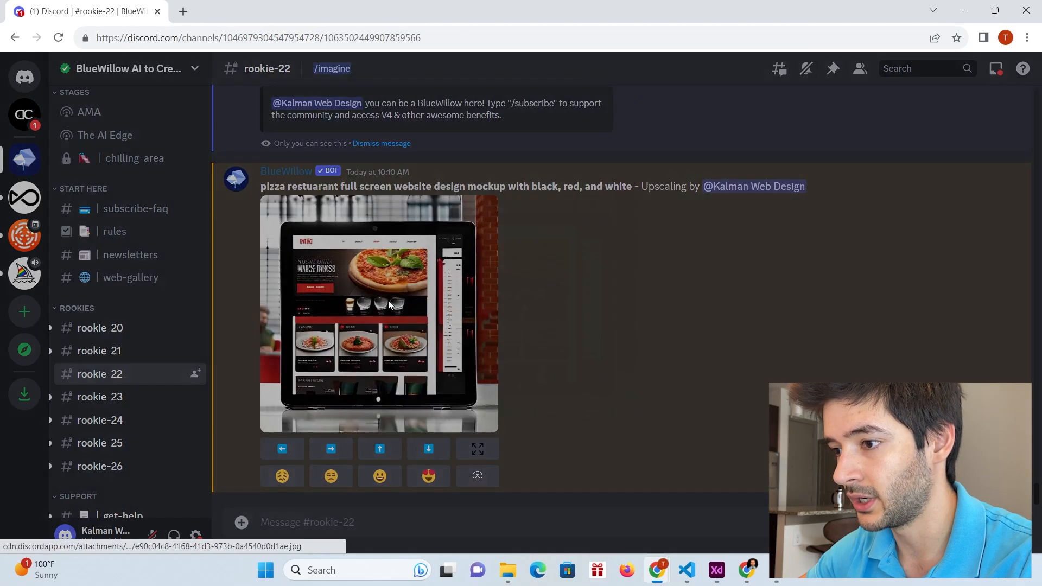
Step: Open the upscaled mockup image in its own browser tab and capture a screen snip of the tablet's display area
click(389, 301)
right_click(492, 259)
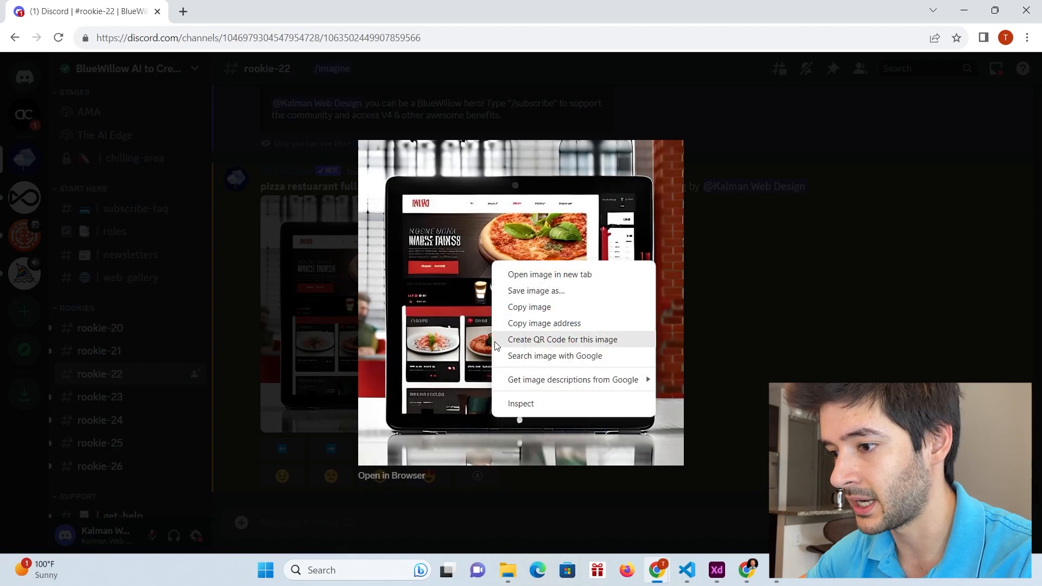
click(530, 275)
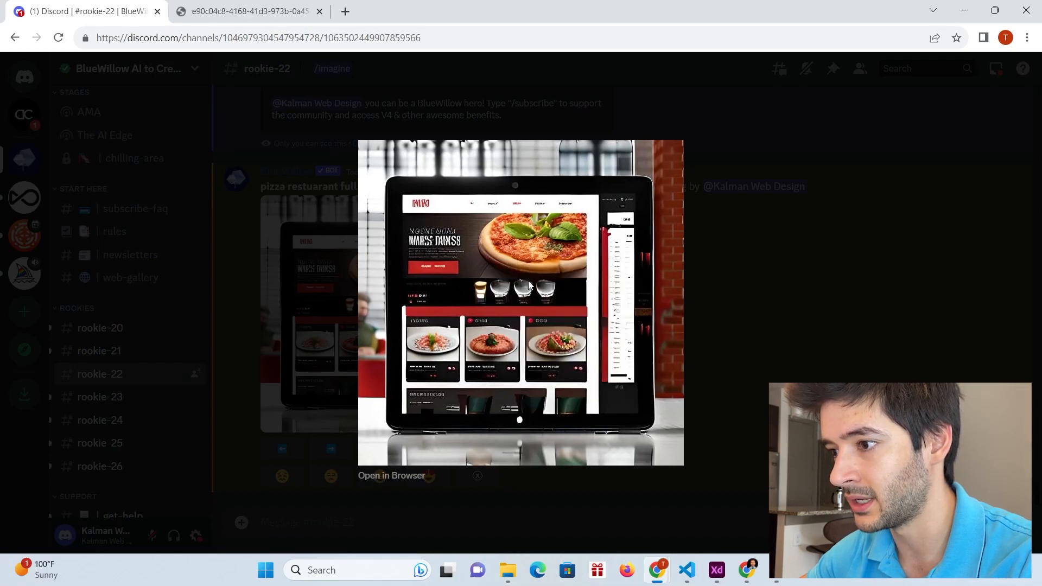
click(247, 12)
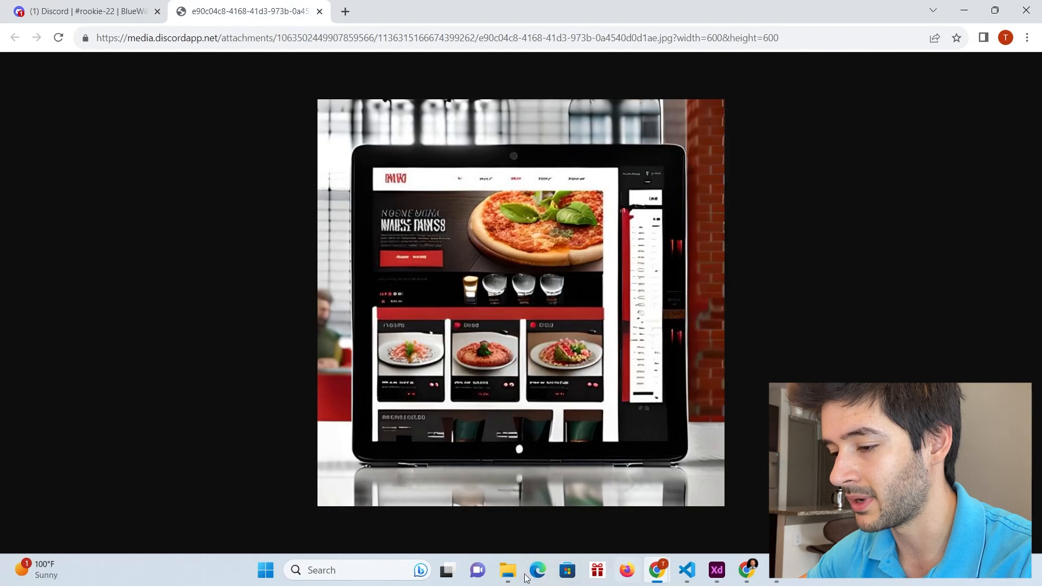
click(369, 577)
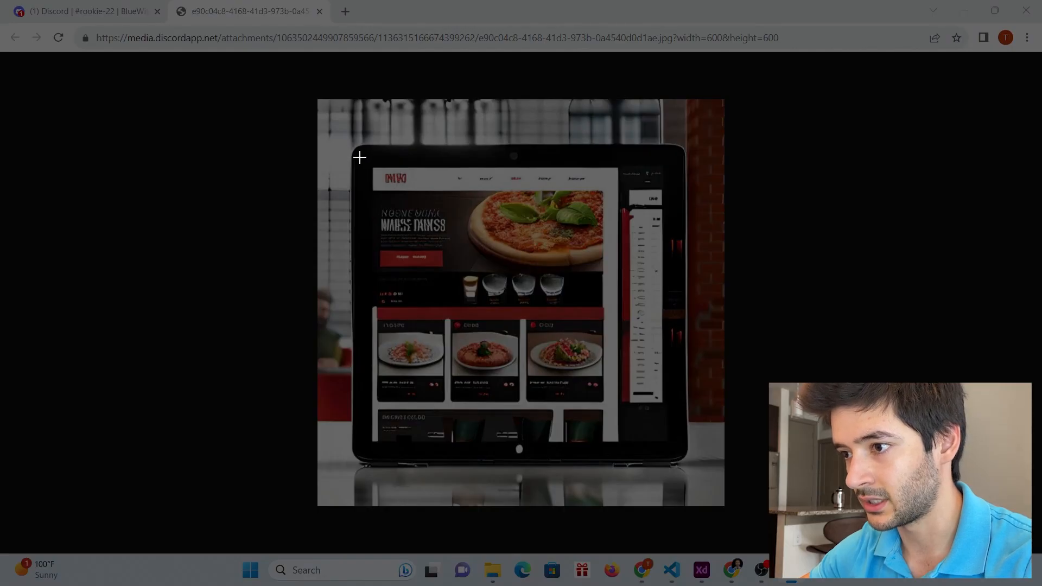
drag(360, 157, 681, 449)
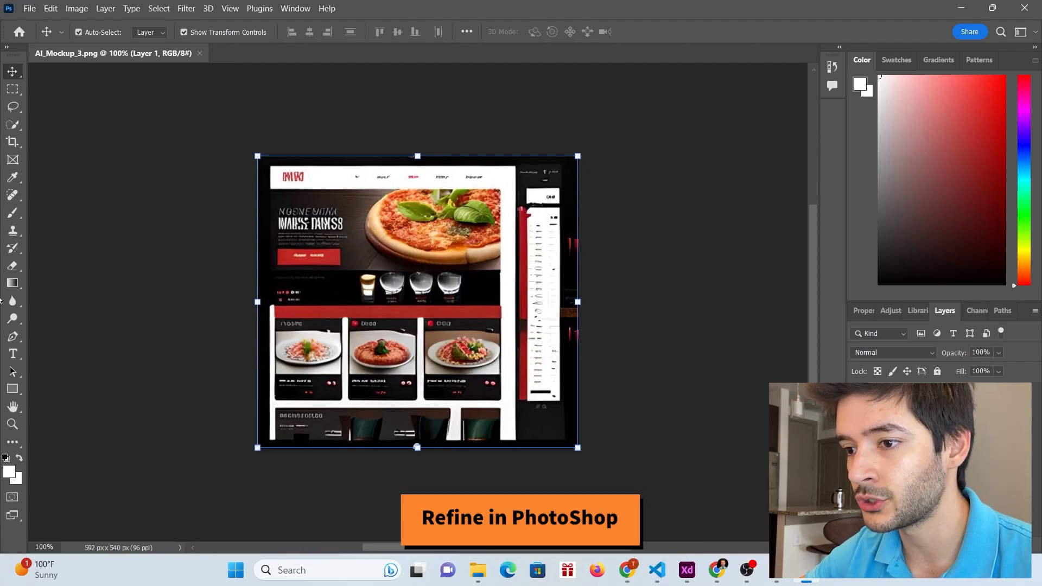
Step: In Photoshop, crop AI_Mockup_3 to just the web page design, about 434 × 440 px, and save it as AI_Mockup_3_Refined
click(14, 146)
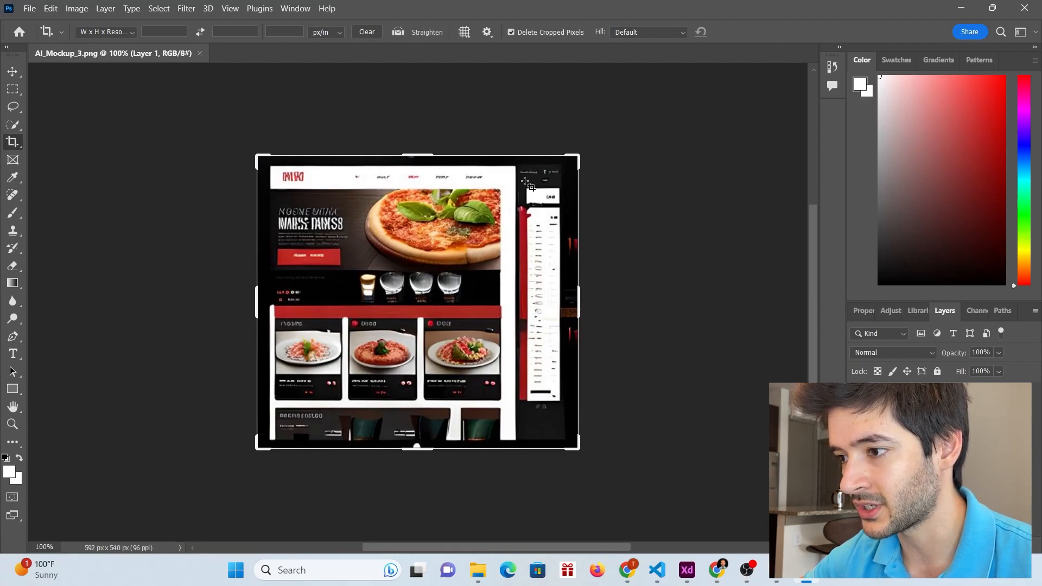
drag(579, 300, 543, 293)
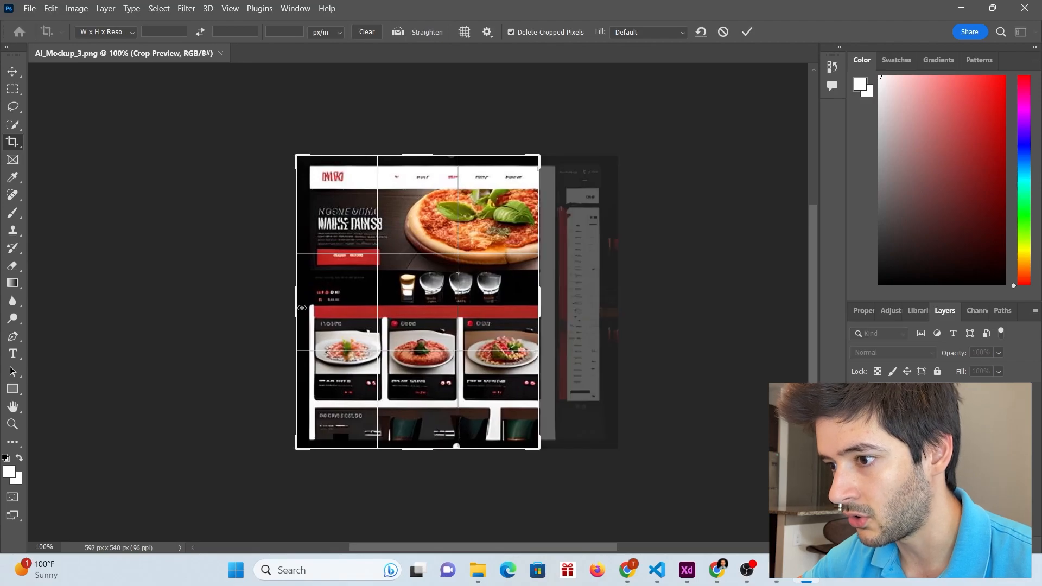
drag(298, 309, 306, 307)
drag(530, 304, 534, 304)
drag(400, 317, 402, 317)
drag(427, 154, 429, 160)
drag(426, 463, 426, 423)
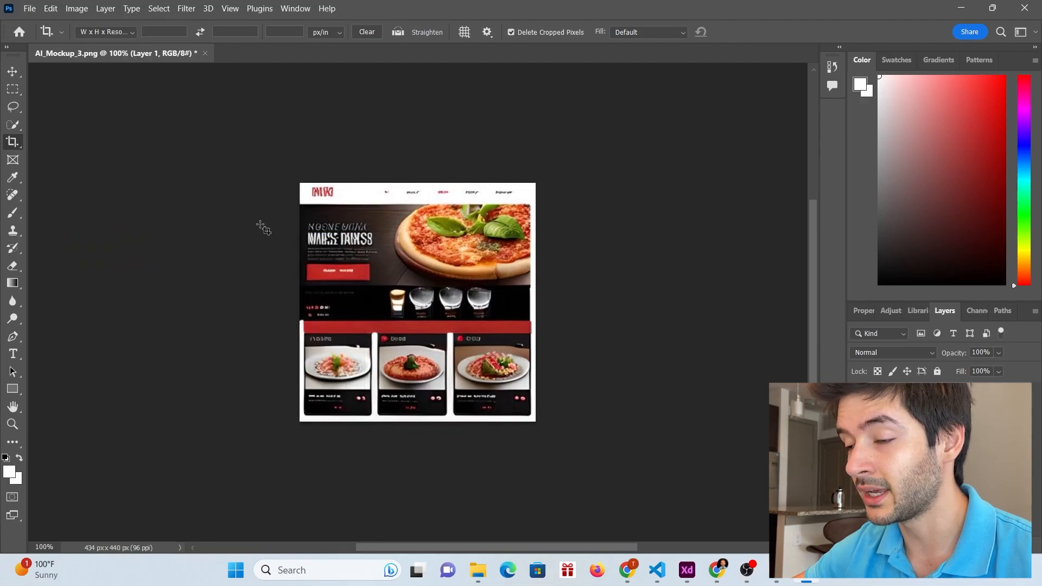
key(ctrl+shift+s)
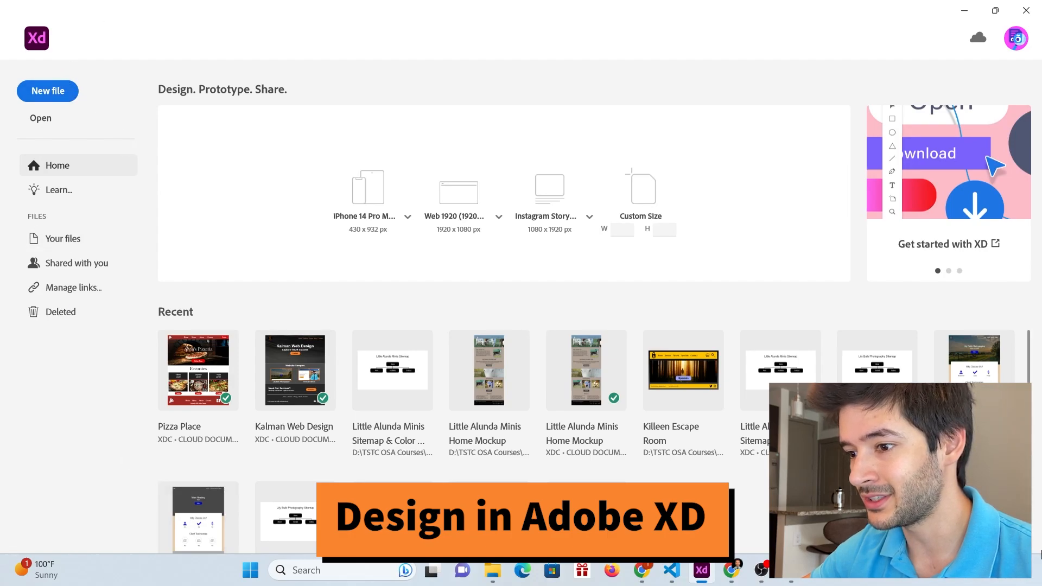
Step: In Adobe XD, create a new Web 1920 document and import AI_Mockup_3_Refined from the Pizza Website folder
click(48, 91)
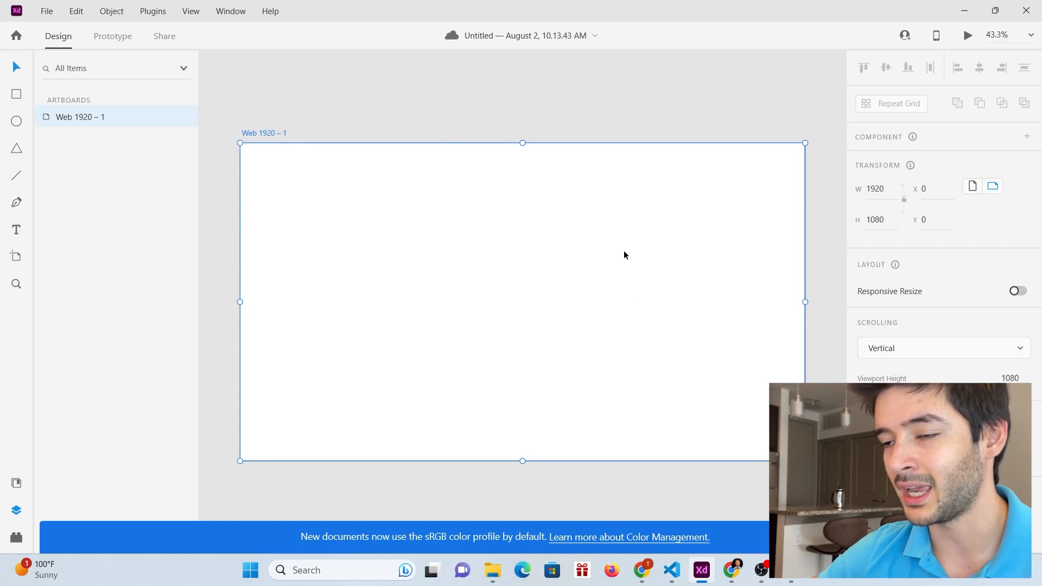
key(alt+Tab)
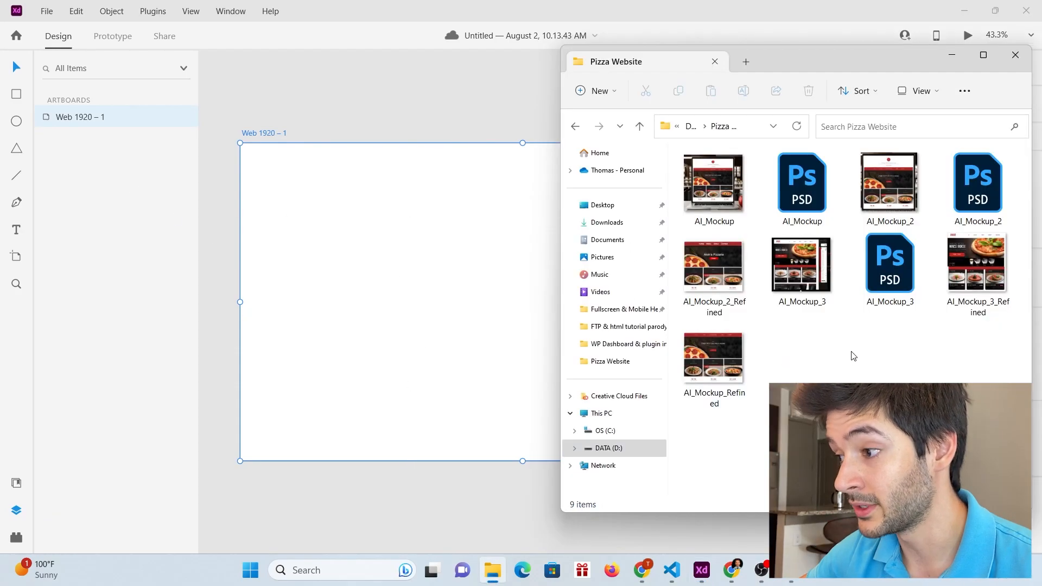
click(987, 290)
drag(987, 290, 209, 310)
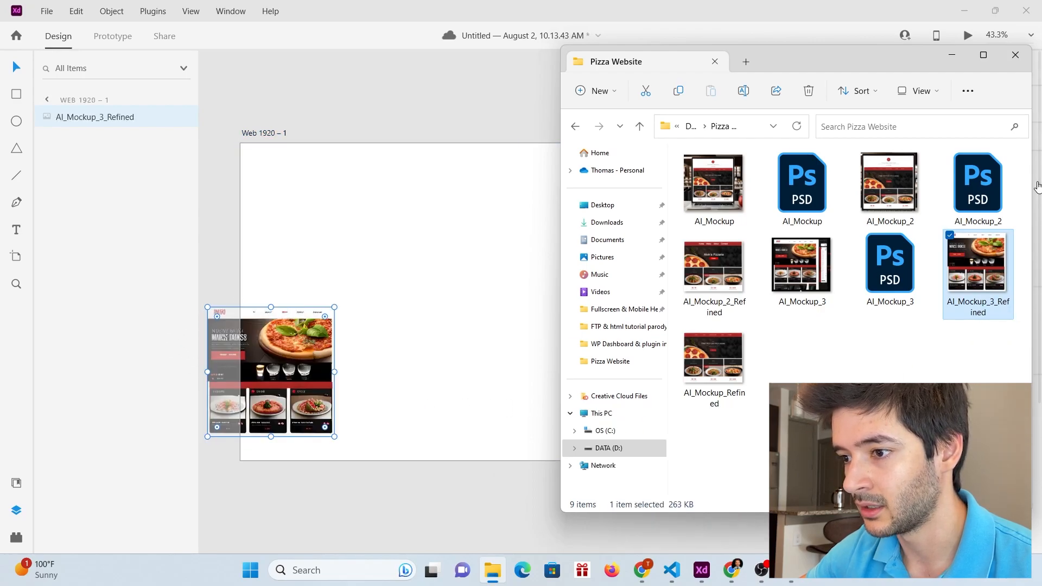
click(953, 55)
Step: Move the mockup image onto the pasteboard beside the artboard's left edge and enlarge it to about 788 × 799 px
scroll(385, 283, down, 5)
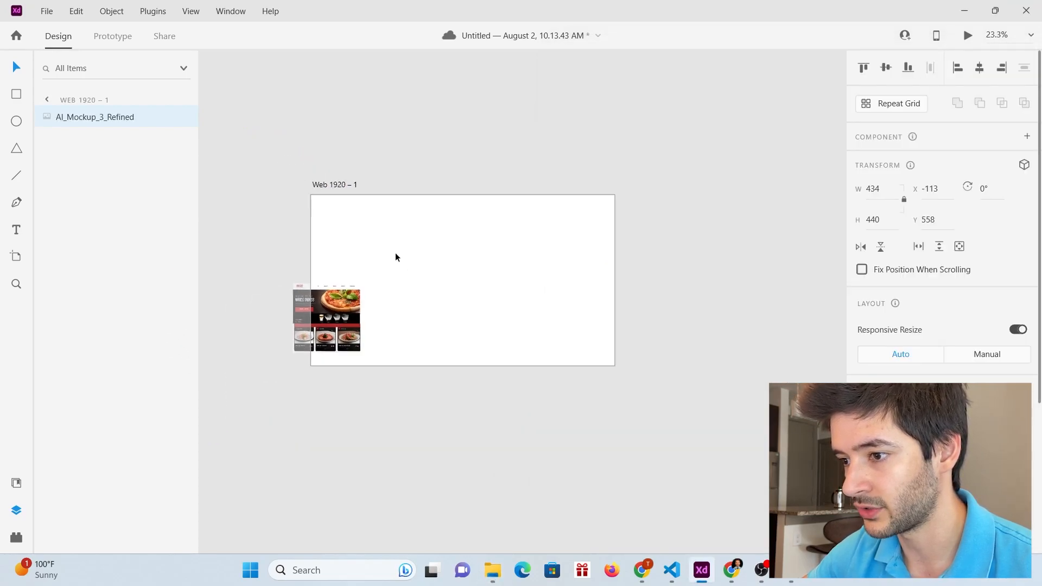
drag(359, 302, 298, 261)
scroll(291, 235, up, 6)
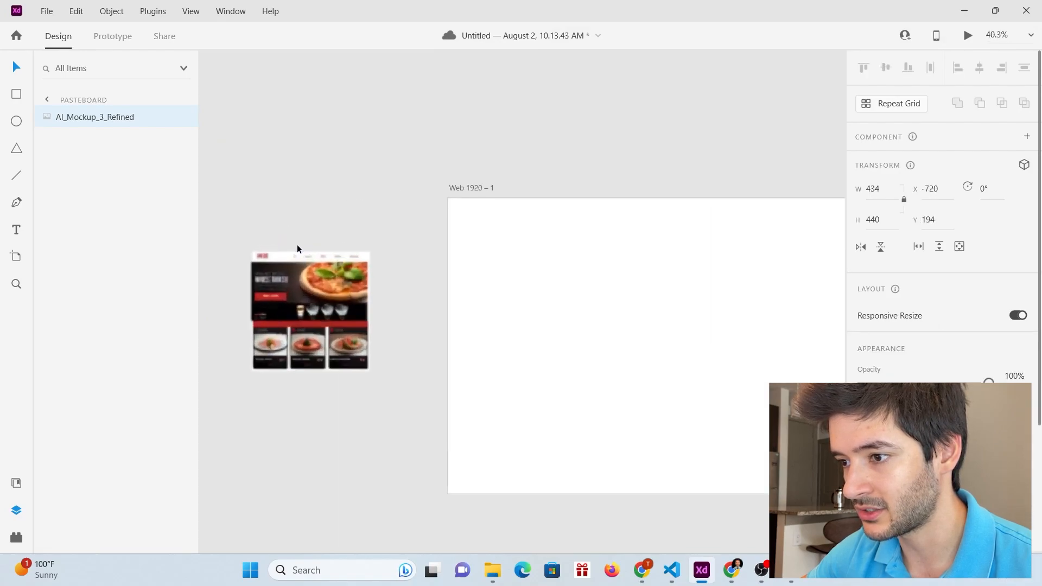
drag(408, 432, 492, 547)
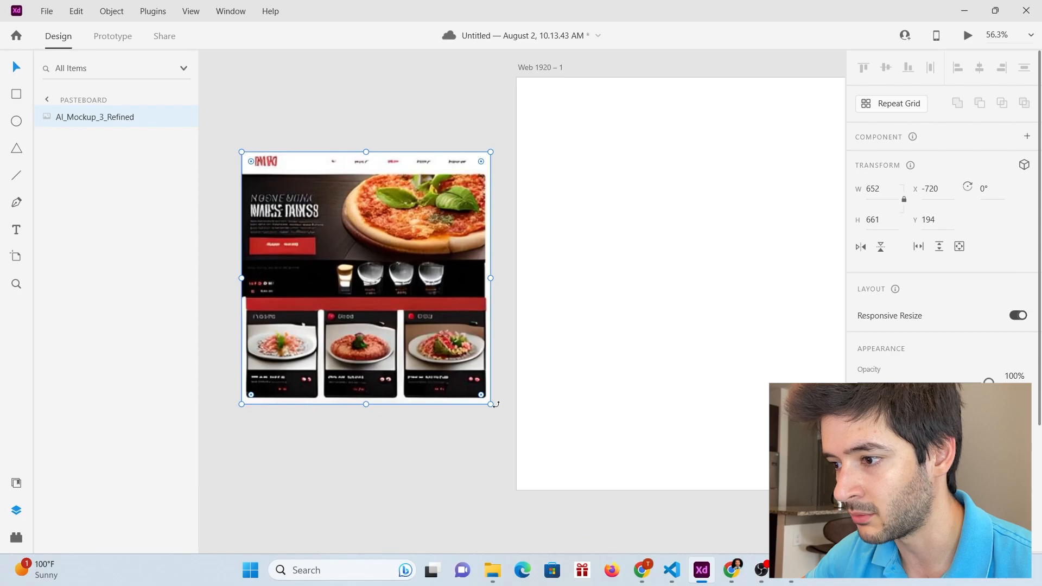
drag(492, 403, 545, 500)
drag(499, 428, 443, 328)
scroll(332, 260, down, 5)
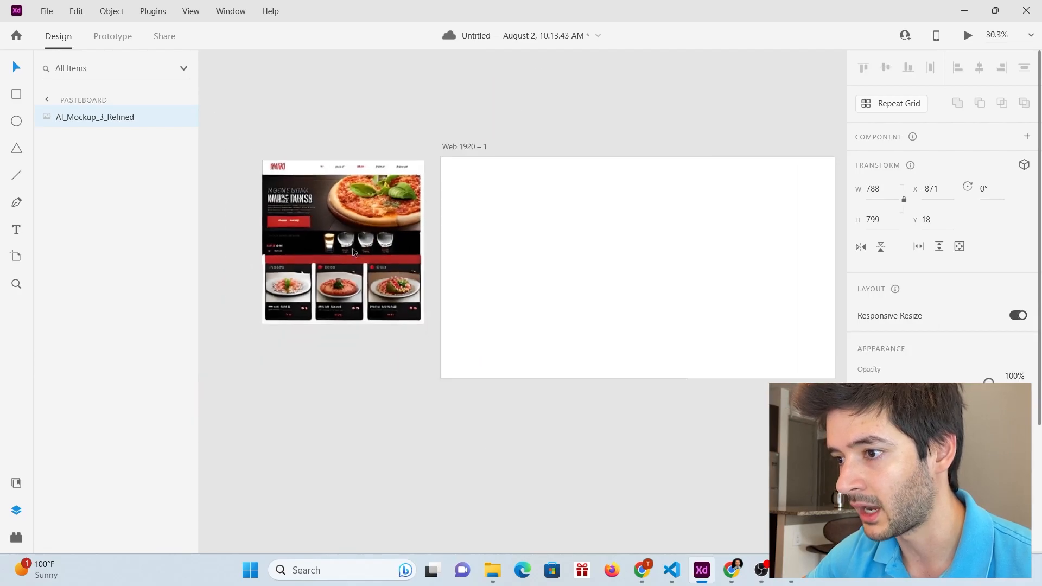
scroll(567, 217, up, 3)
scroll(554, 230, down, 3)
scroll(512, 229, up, 2)
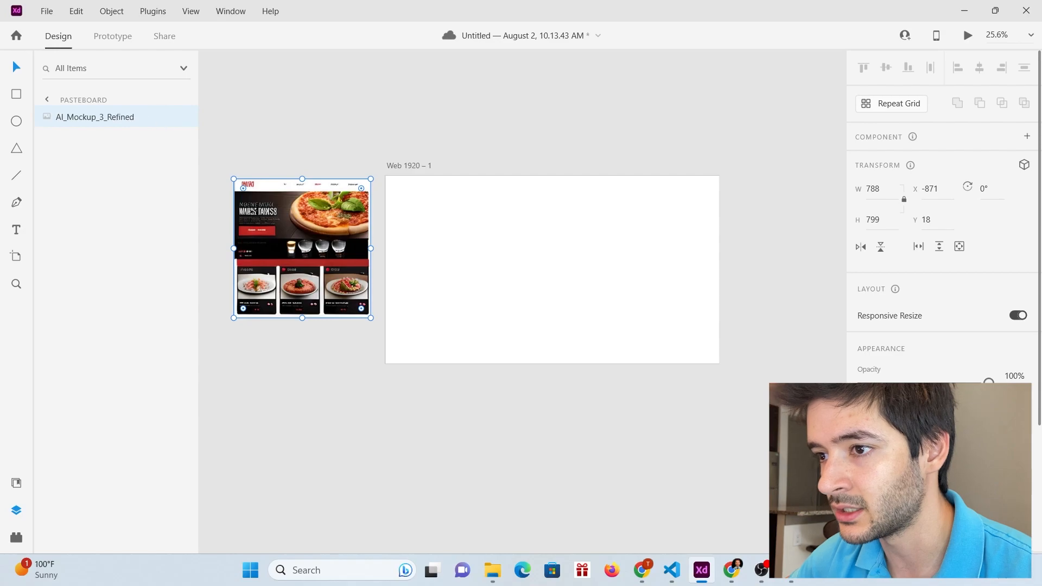
Step: Draw a full-width header rectangle along the artboard's top edge, 1920 px wide and about 177 px high
click(17, 96)
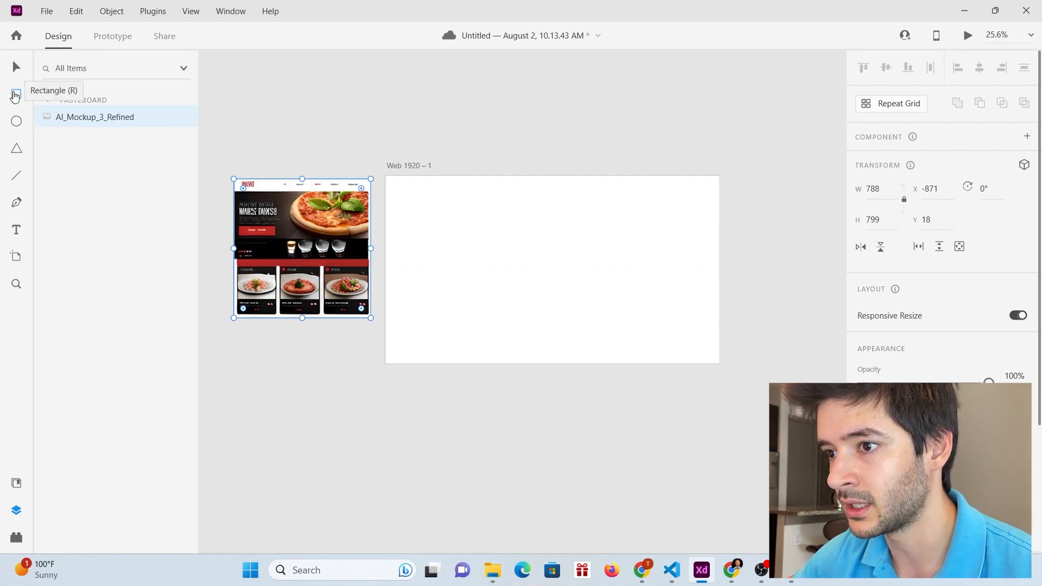
drag(385, 177, 723, 217)
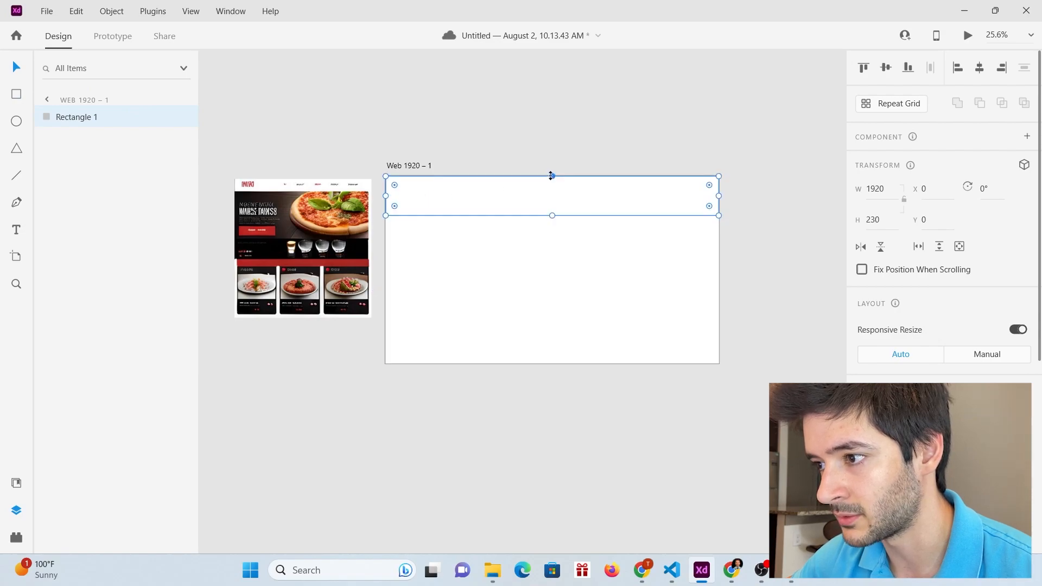
drag(551, 175, 552, 175)
drag(552, 215, 552, 207)
scroll(552, 207, up, 3)
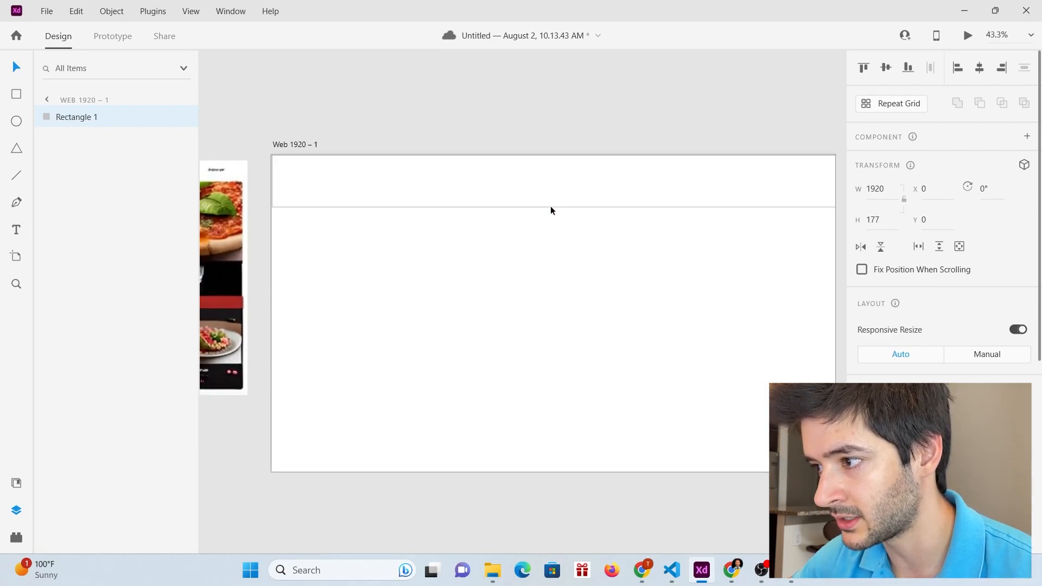
Step: Remove the border from the full-width header rectangle
scroll(368, 206, down, 1)
scroll(720, 236, up, 2)
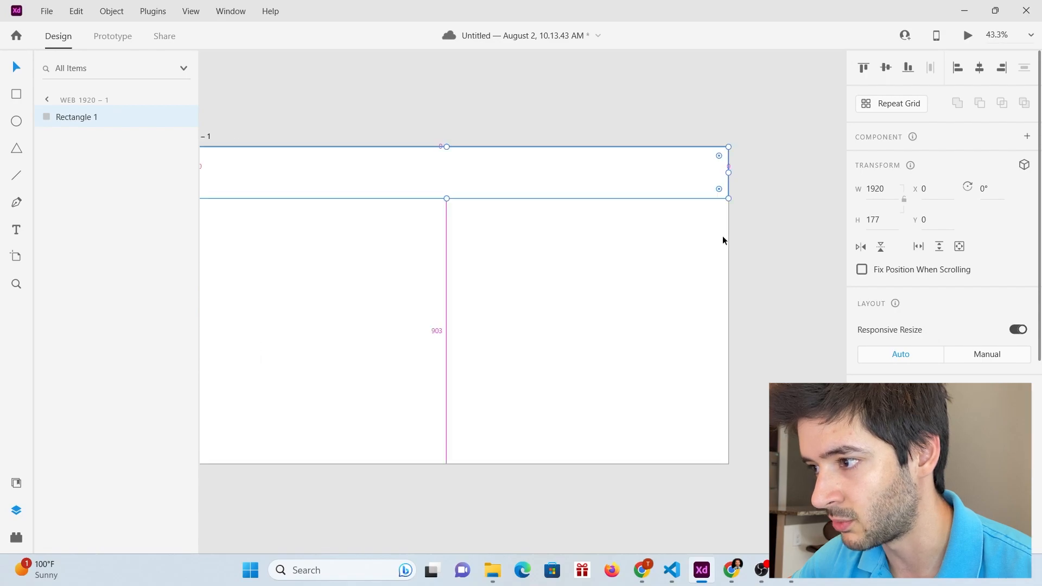
scroll(722, 237, down, 4)
scroll(586, 217, up, 1)
scroll(588, 215, up, 2)
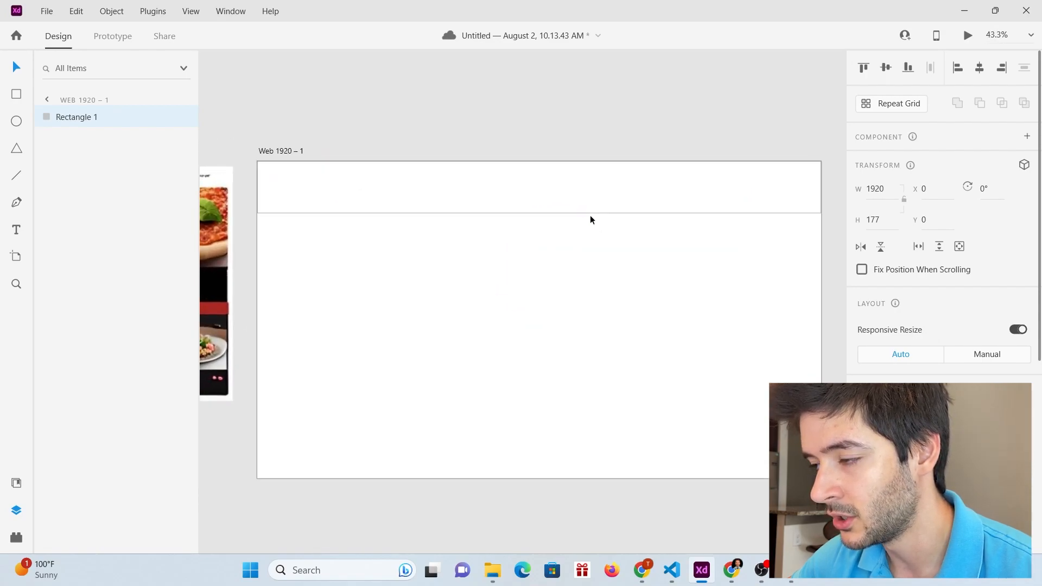
click(441, 300)
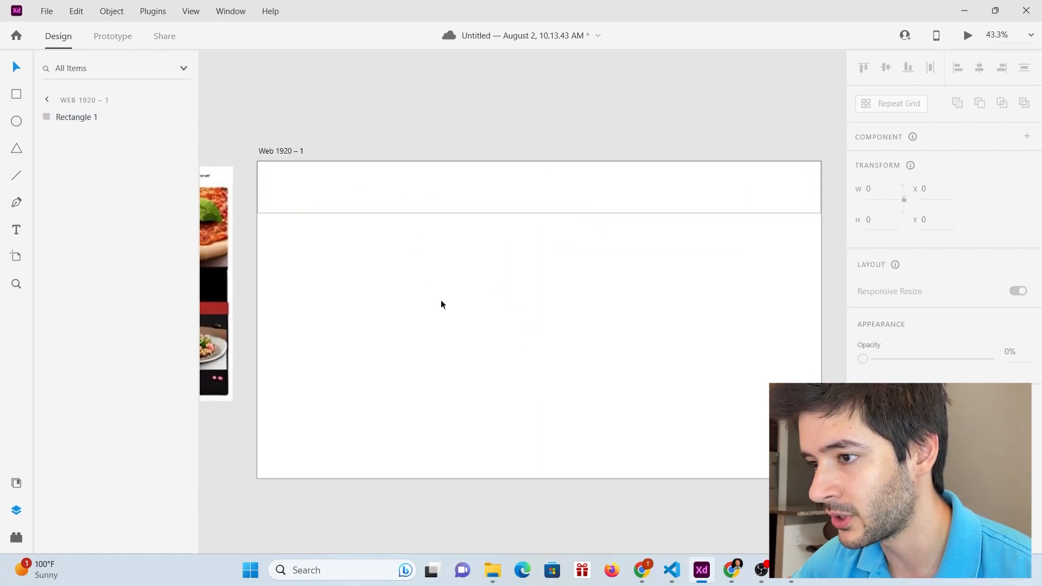
click(476, 206)
scroll(945, 272, down, 3)
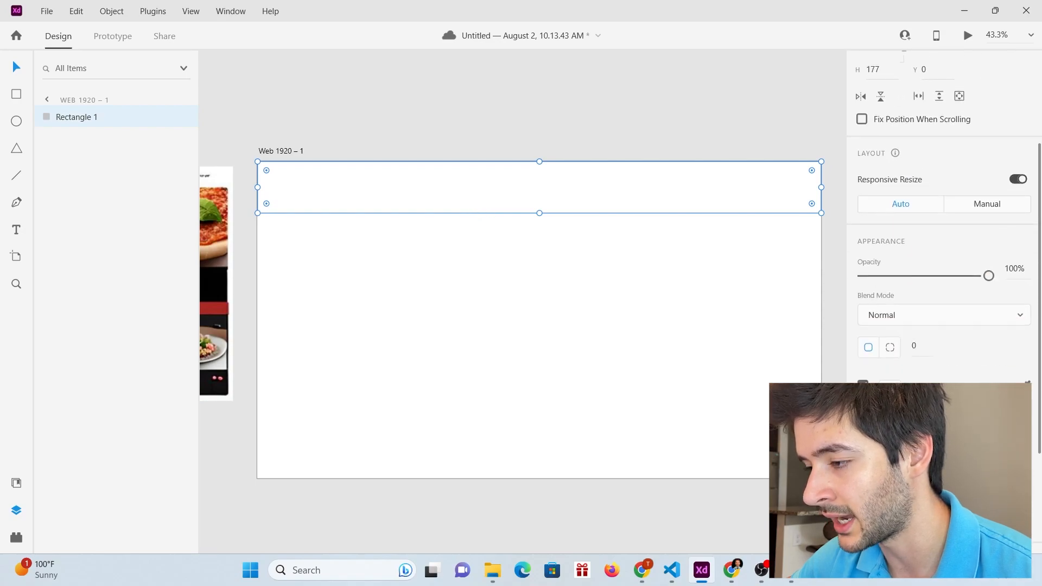
click(817, 215)
click(786, 188)
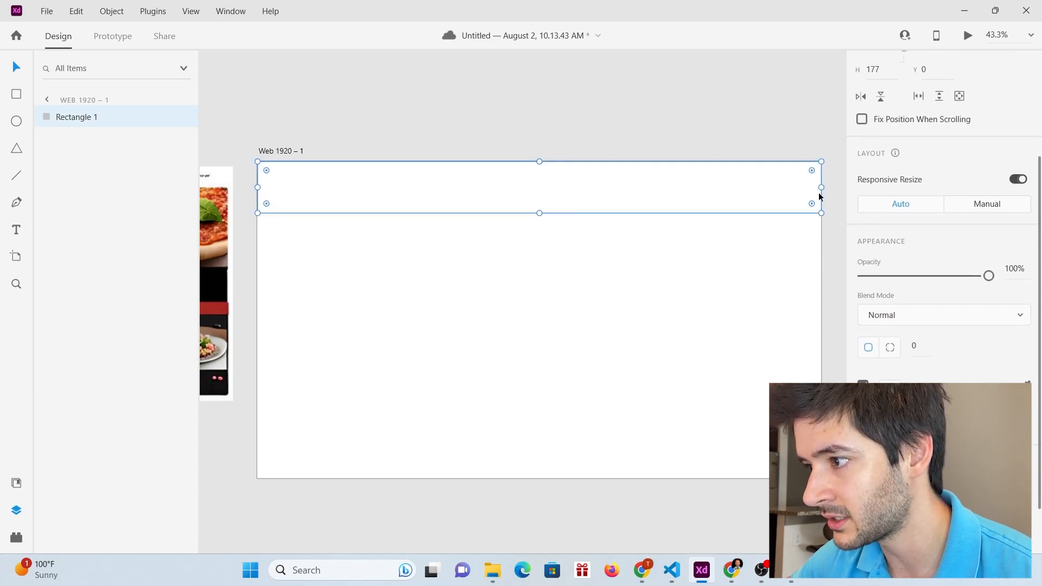
drag(825, 187, 823, 186)
drag(539, 162, 539, 162)
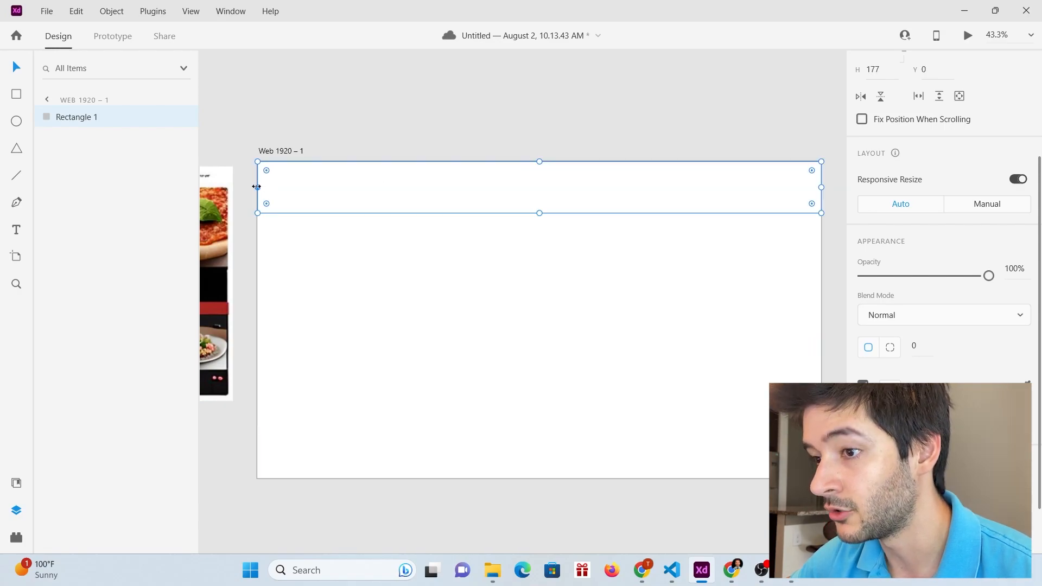
scroll(650, 307, down, 3)
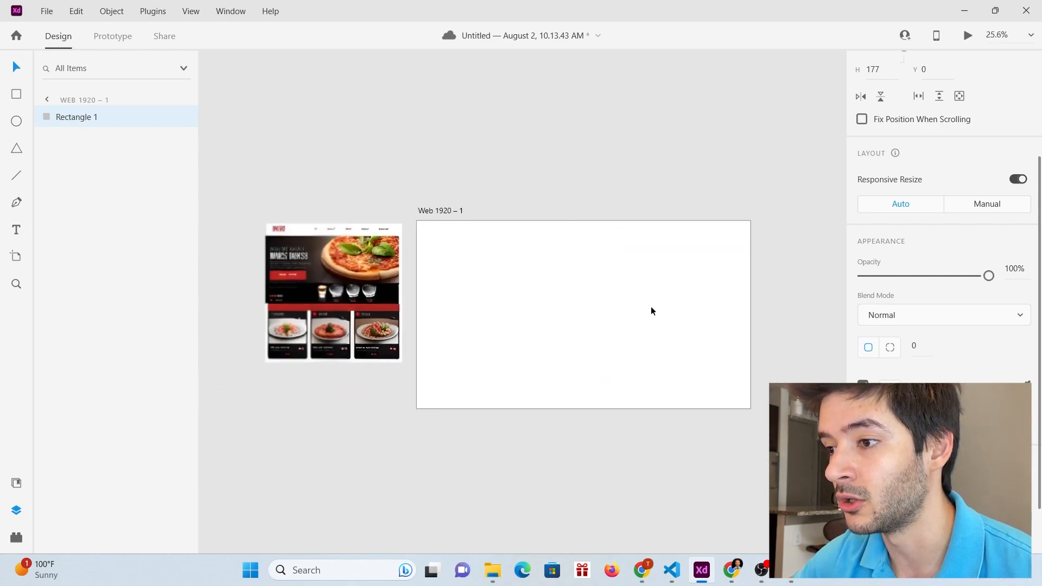
Step: Search the Icons 4 Design plugin for pizza, insert the pizza-slice icon and enlarge it to about 105 px
scroll(650, 306, up, 1)
scroll(611, 288, down, 2)
scroll(538, 282, up, 1)
scroll(501, 272, down, 1)
scroll(498, 271, up, 2)
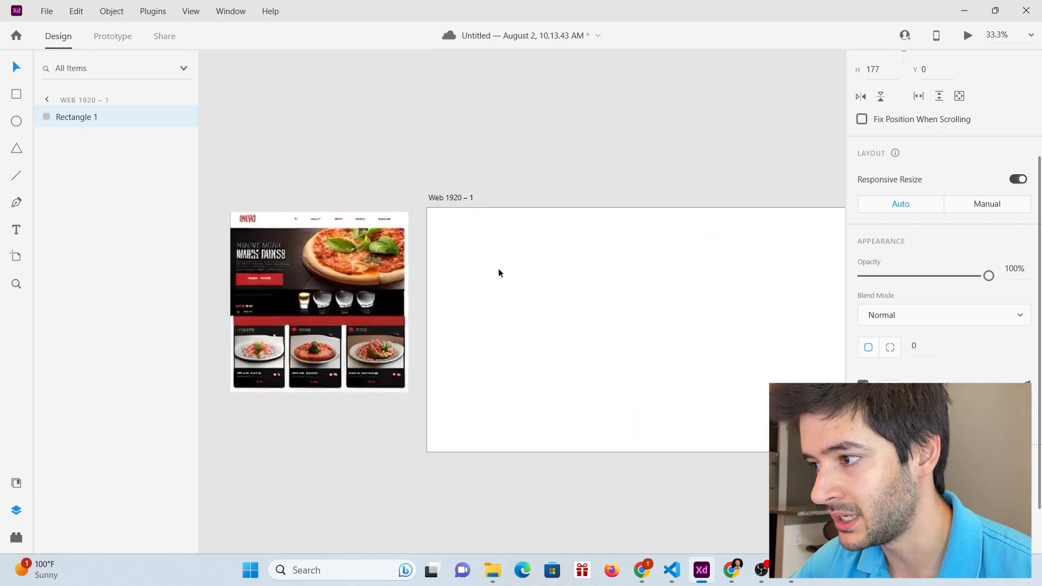
click(156, 11)
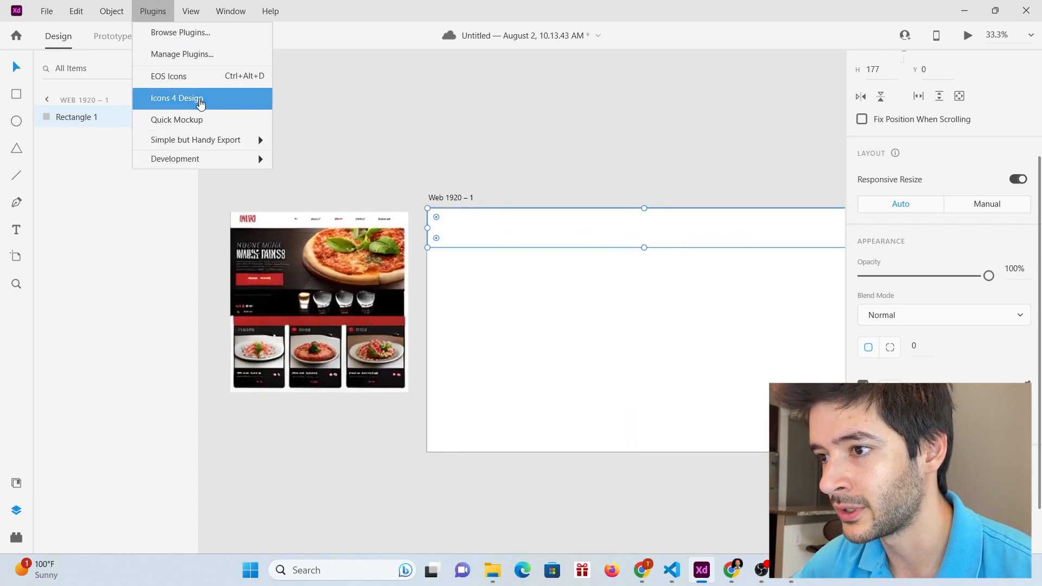
click(201, 103)
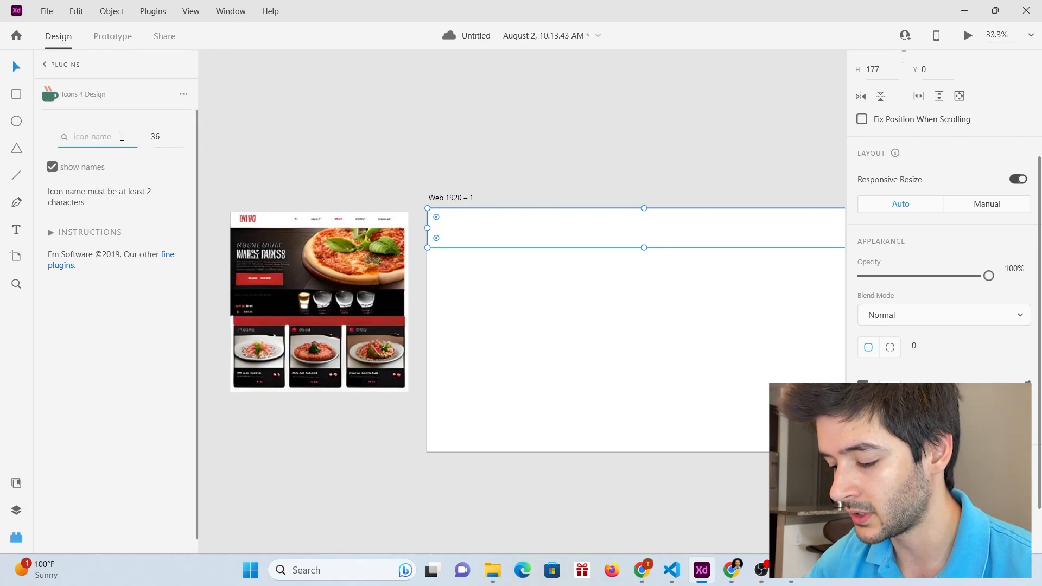
text(pizza)
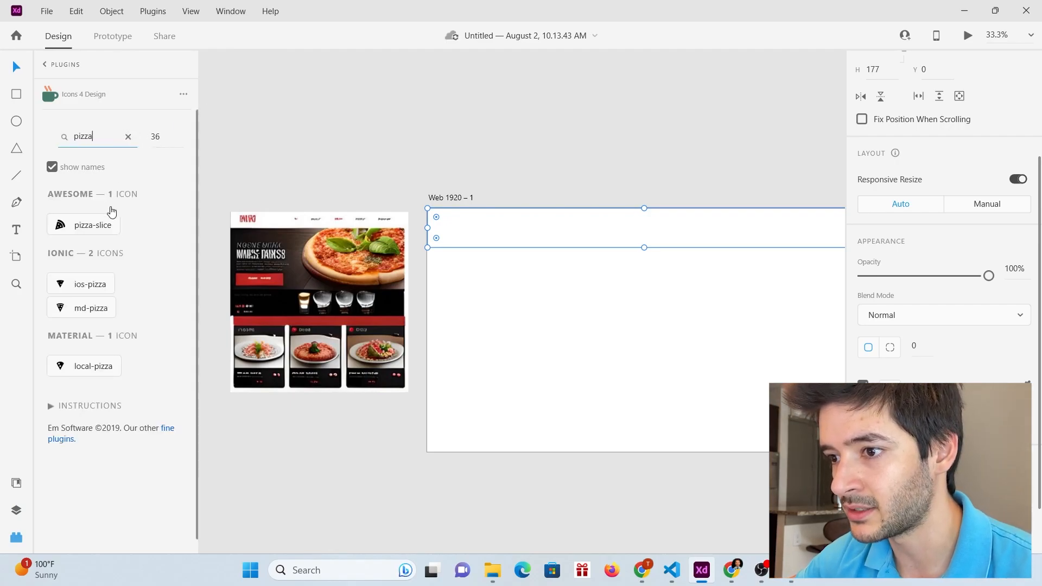
click(93, 225)
drag(527, 306, 301, 275)
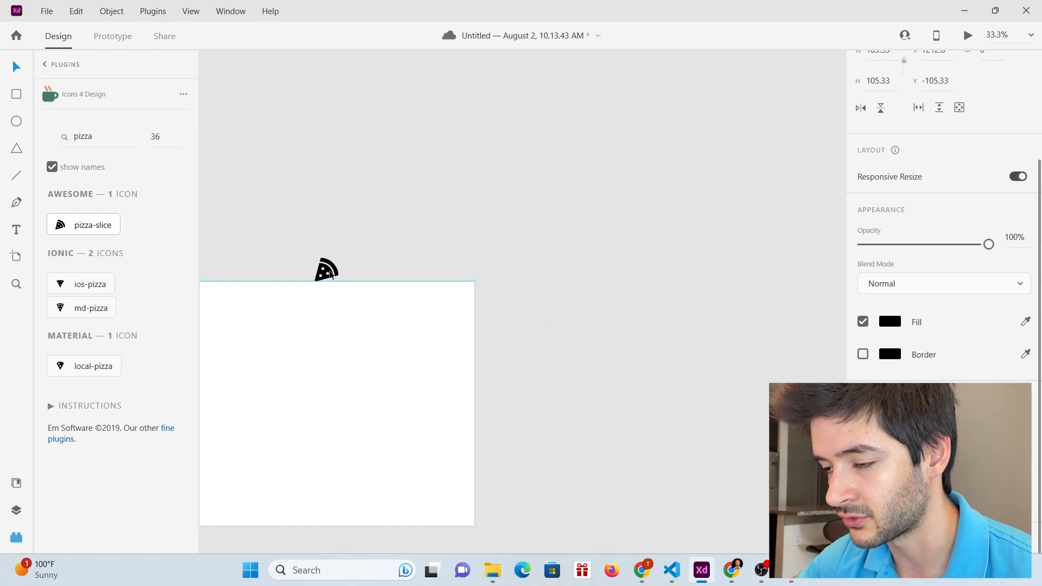
Step: Move the pizza-slice icon into the left end of the header and shrink it to about 87 px
ctrl+scroll(558, 282, down, 3)
ctrl+scroll(282, 270, up, 3)
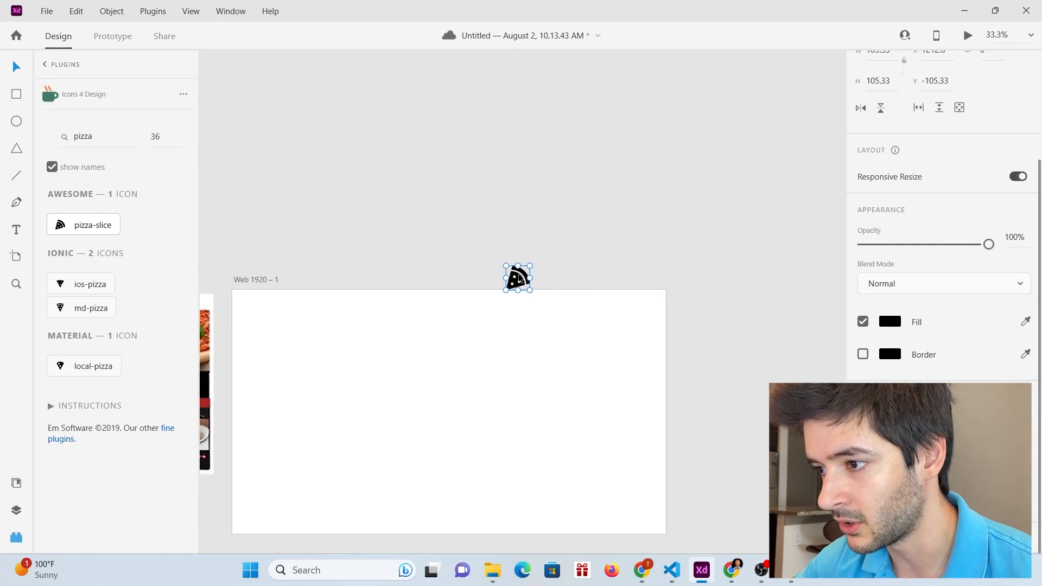
ctrl+scroll(601, 328, down, 2)
ctrl+scroll(479, 326, up, 1)
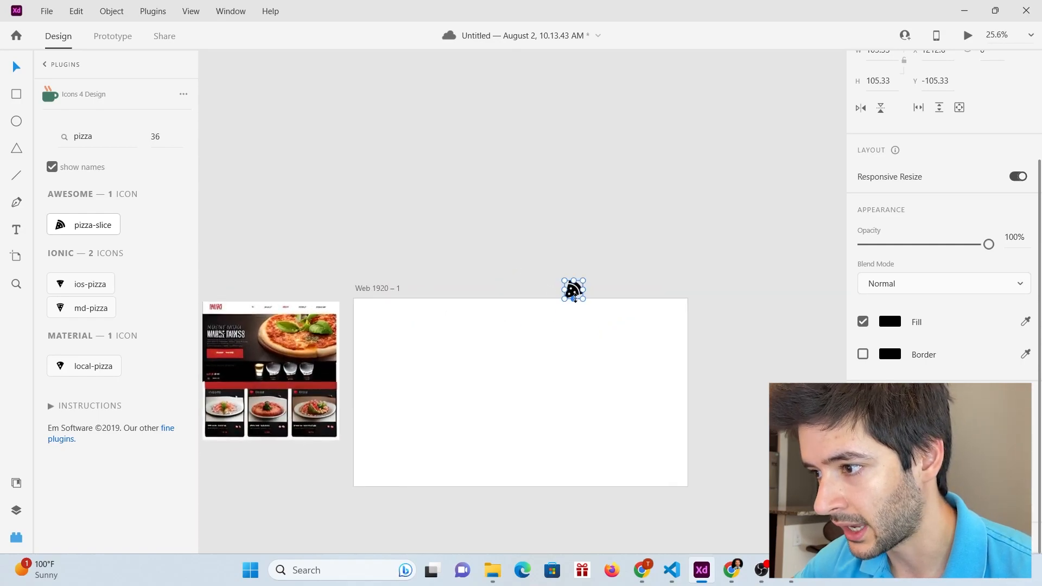
drag(575, 294, 384, 317)
scroll(890, 272, up, 3)
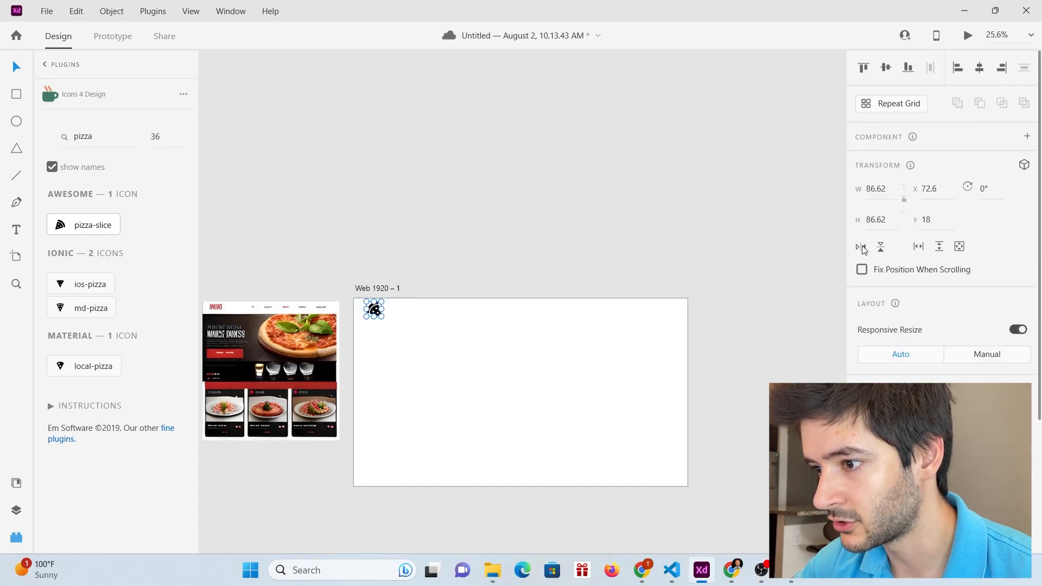
Step: Flip the pizza-slice icon horizontally and centre it vertically in the header, at about X 47, Y 45
alt+scroll(353, 303, up, 3)
alt+scroll(598, 341, down, 3)
alt+scroll(457, 341, up, 1)
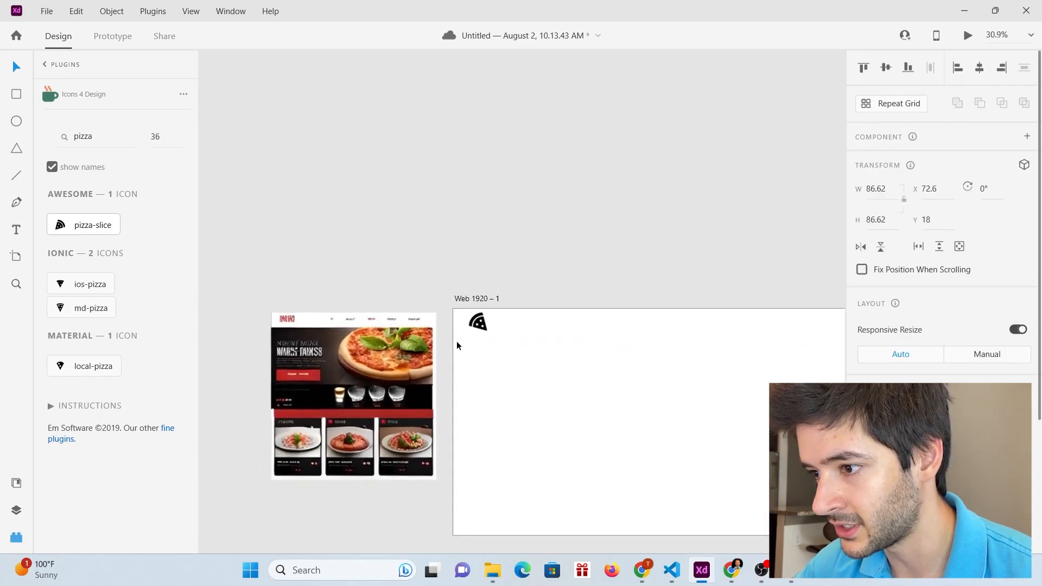
alt+scroll(457, 346, up, 1)
drag(484, 327, 478, 333)
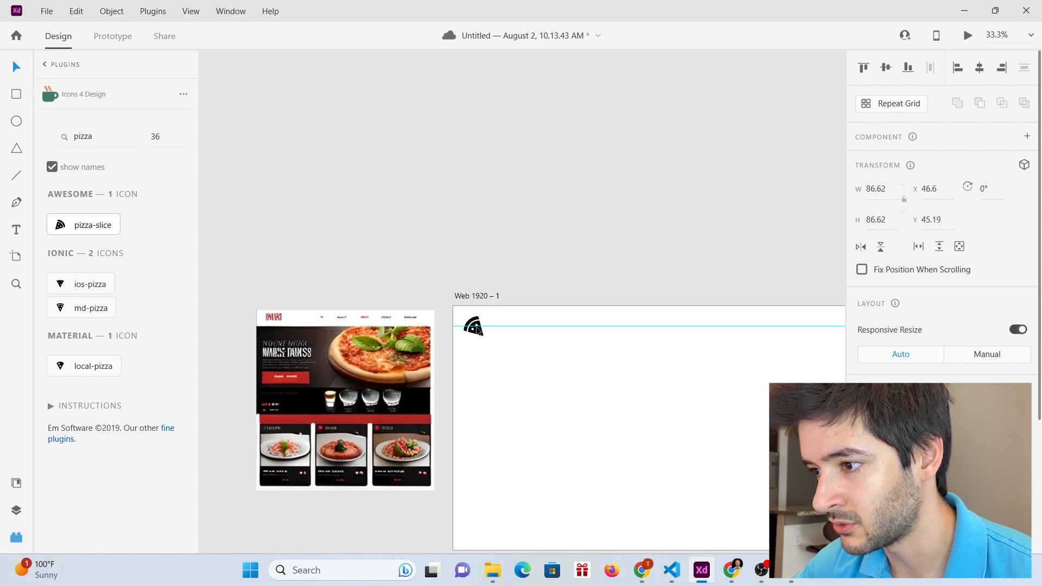
click(531, 267)
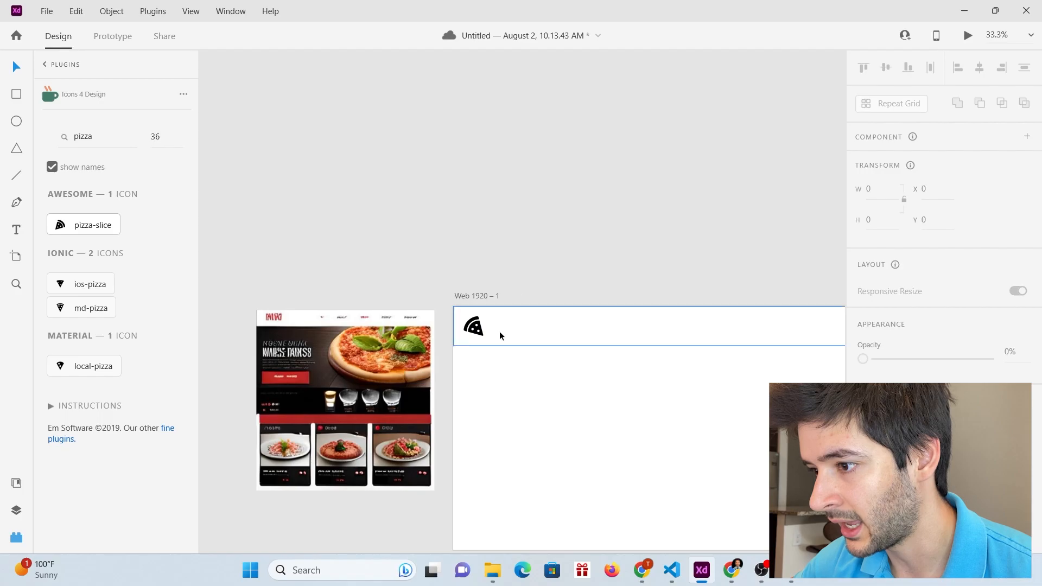
Step: Fill the pizza-slice icon with the red sampled from the horizontal band in the mockup image
click(472, 329)
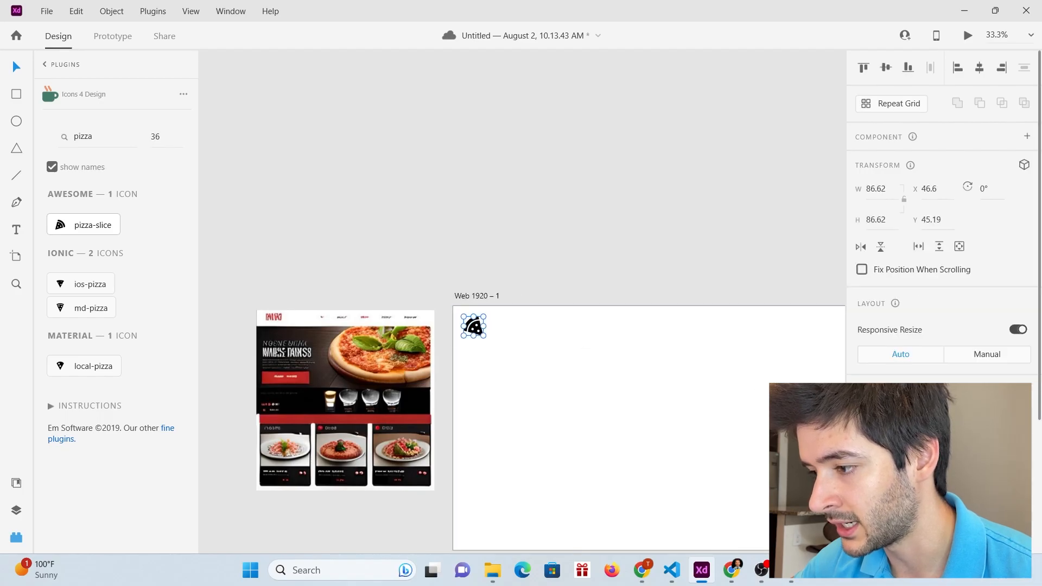
click(882, 473)
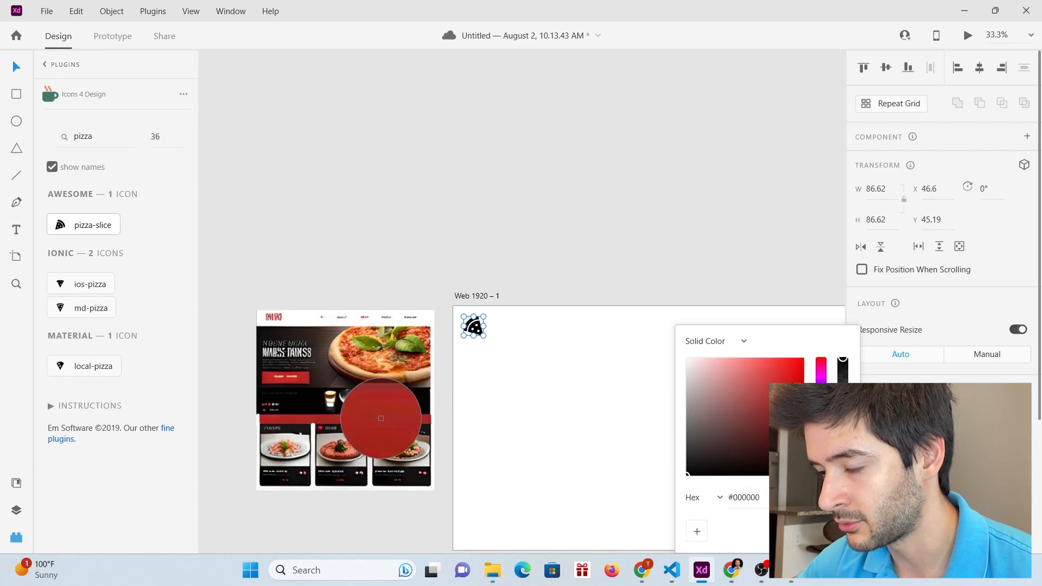
click(382, 422)
click(583, 244)
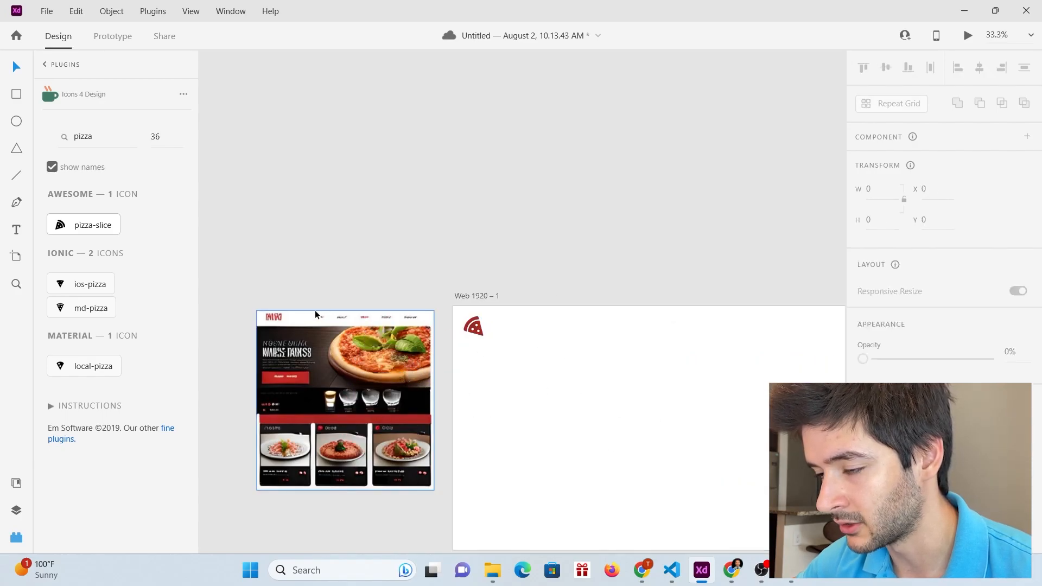
scroll(570, 351, down, 1)
scroll(760, 341, up, 1)
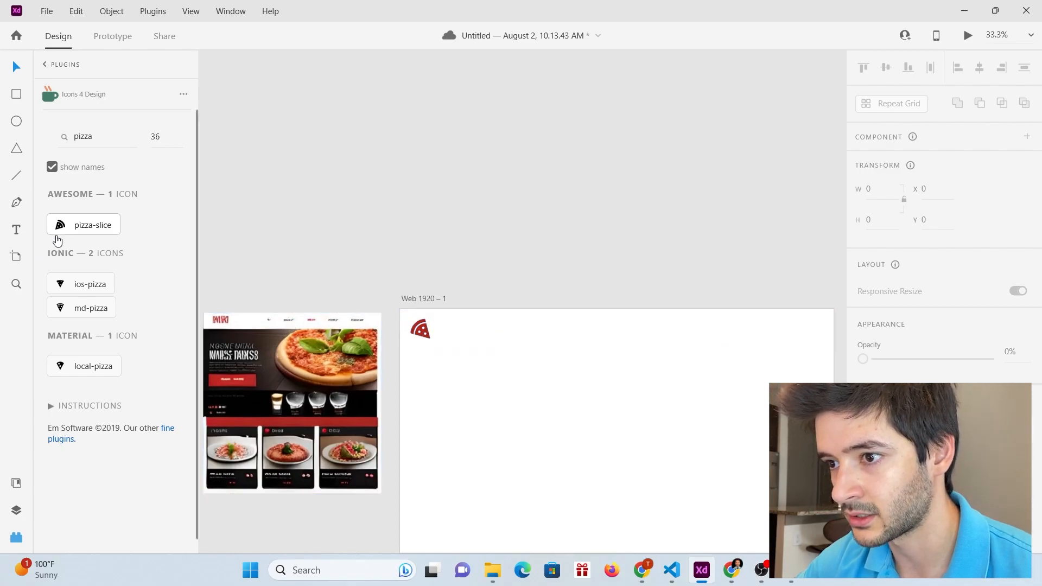
Step: Add the text "Home" in Baskerville Old Face on the pasteboard above the artboard
click(16, 230)
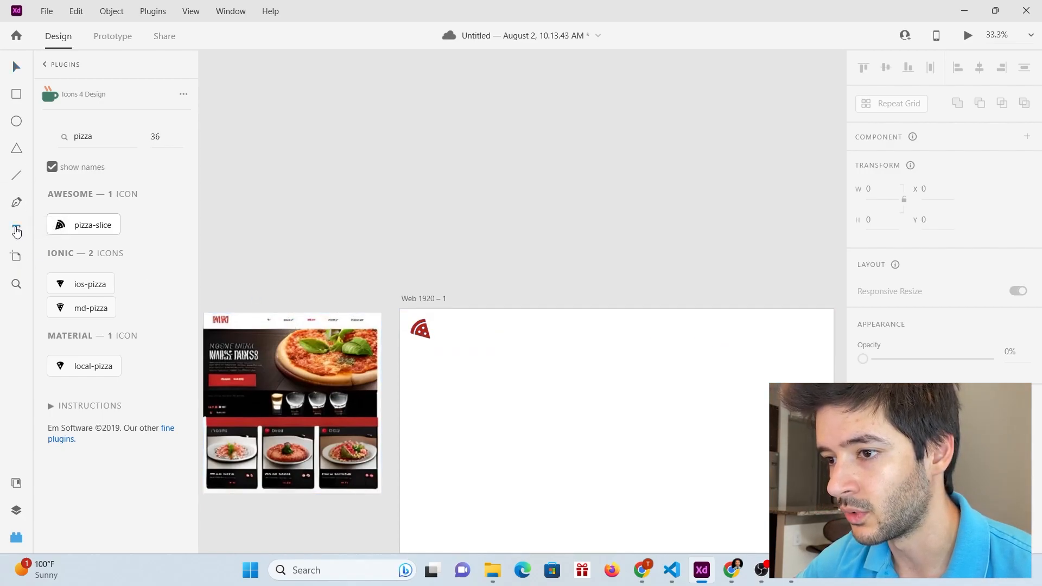
click(547, 249)
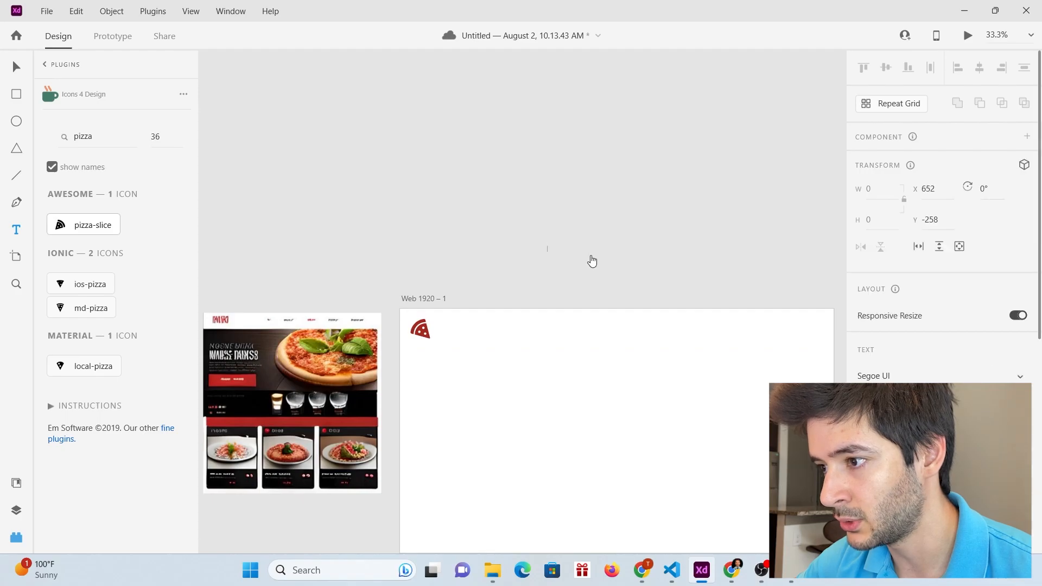
click(1022, 376)
scroll(967, 326, up, 10)
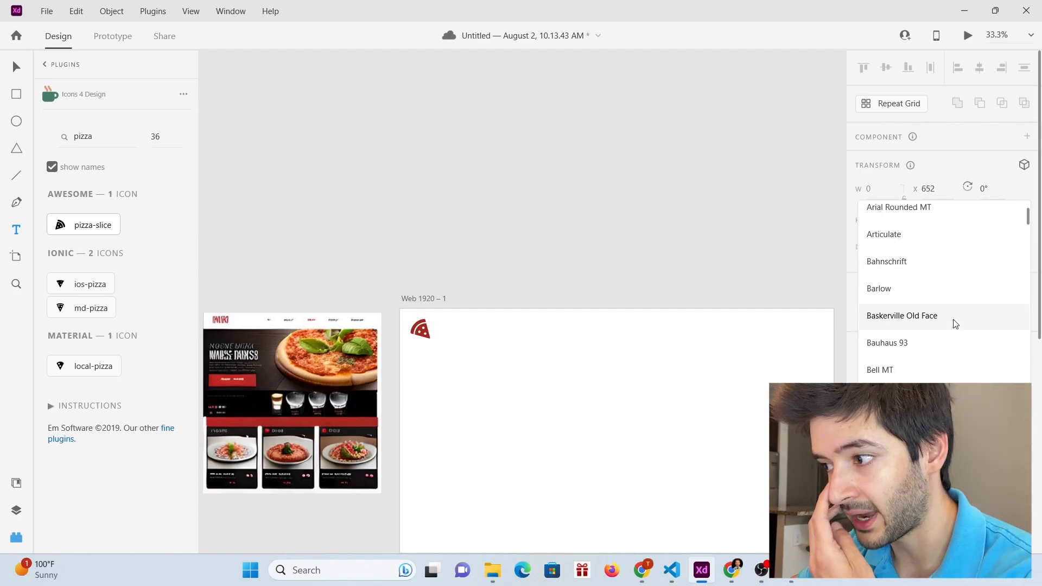
click(956, 322)
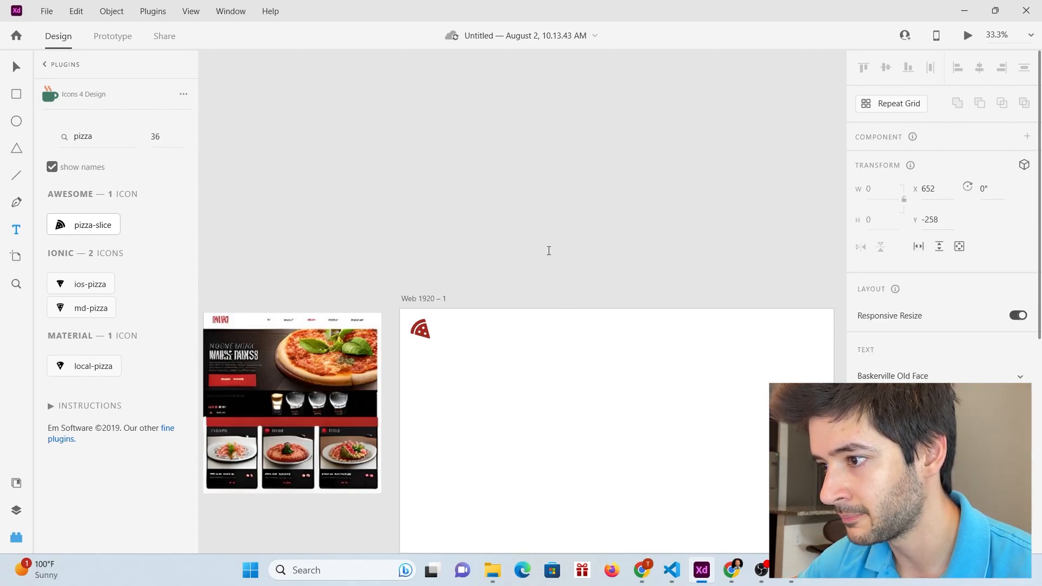
text(Home)
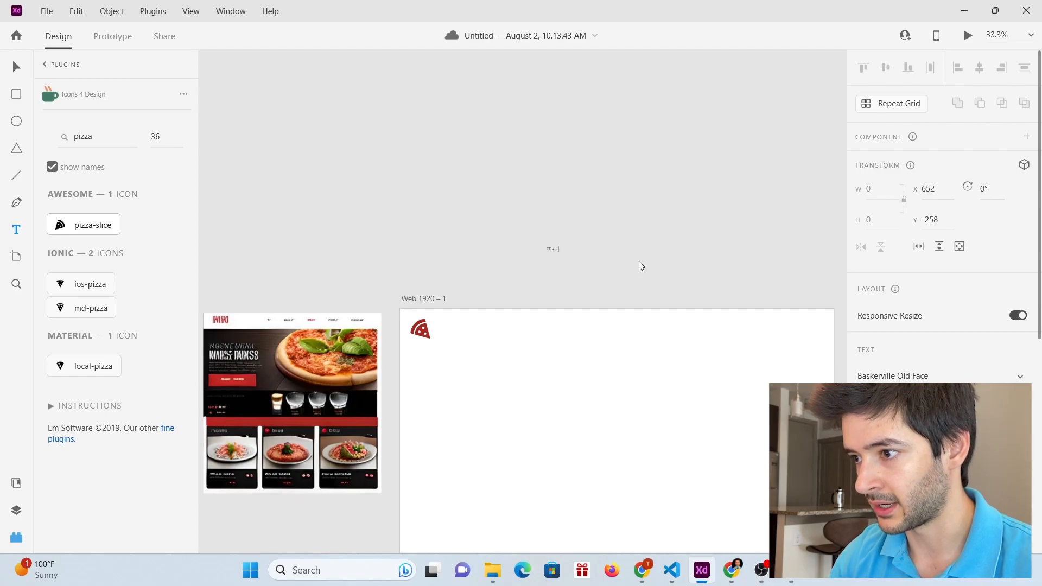
Step: Set the Home text to font size 50 and fill it with the red sampled from the pizza-slice icon
key(ctrl+a)
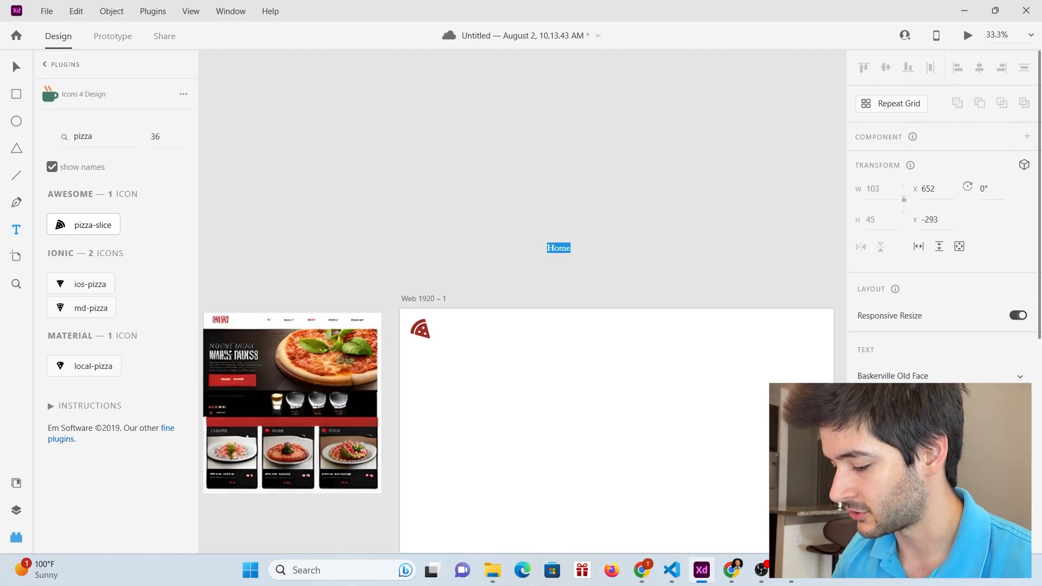
key(shift+Up)
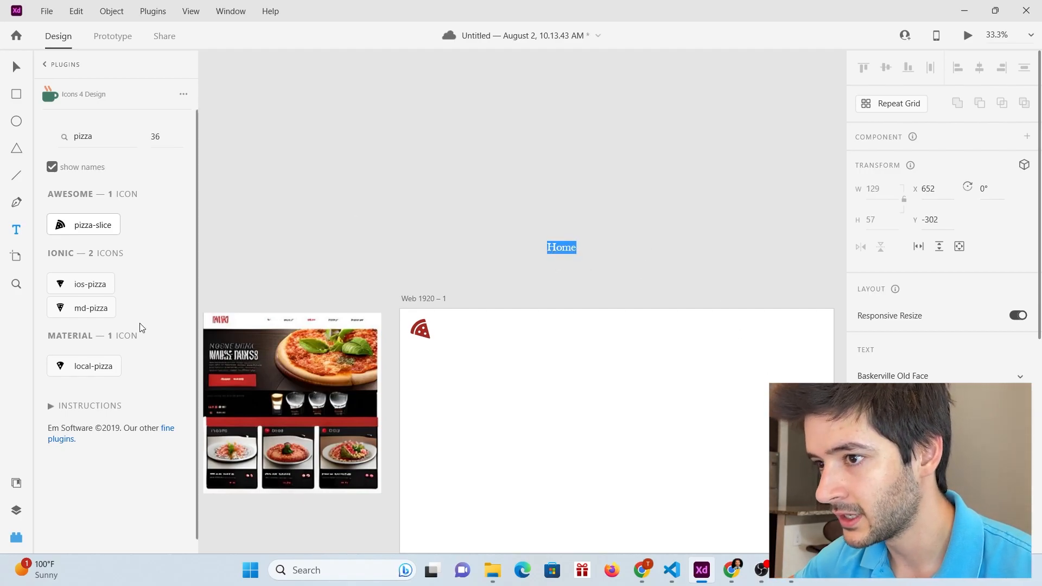
scroll(939, 218, down, 5)
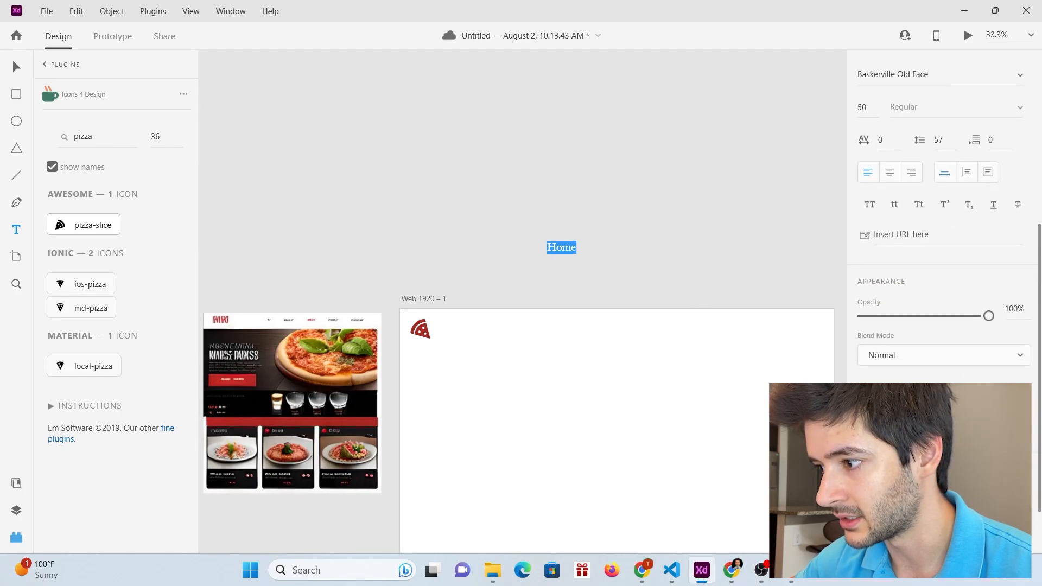
click(881, 393)
click(1018, 393)
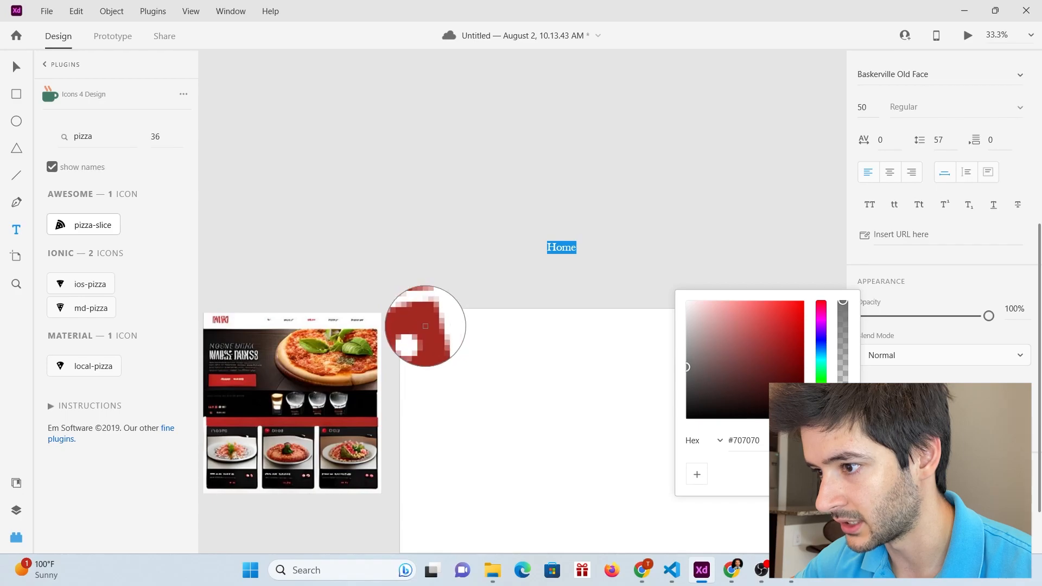
click(426, 327)
click(961, 273)
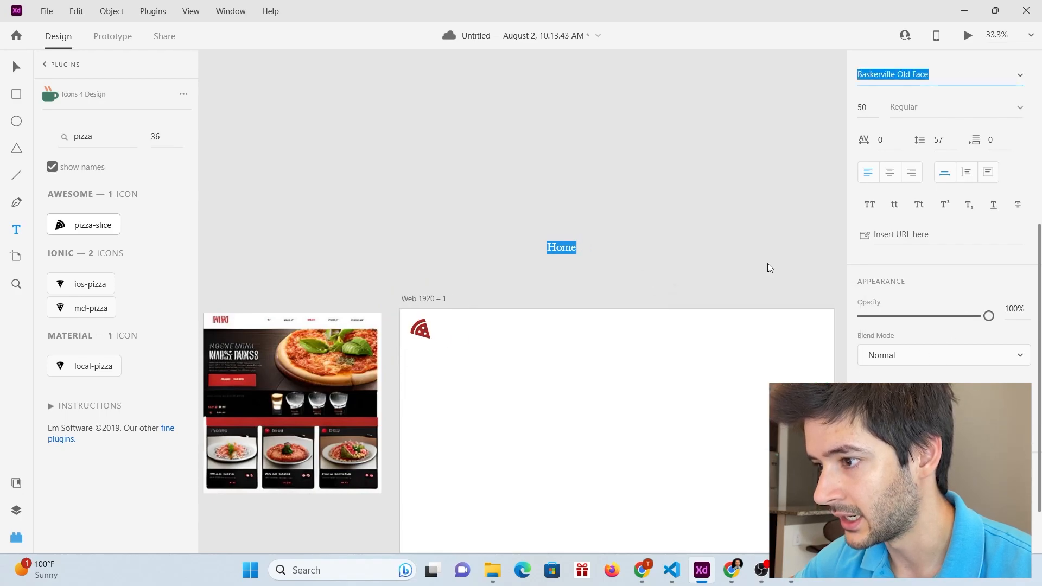
click(15, 66)
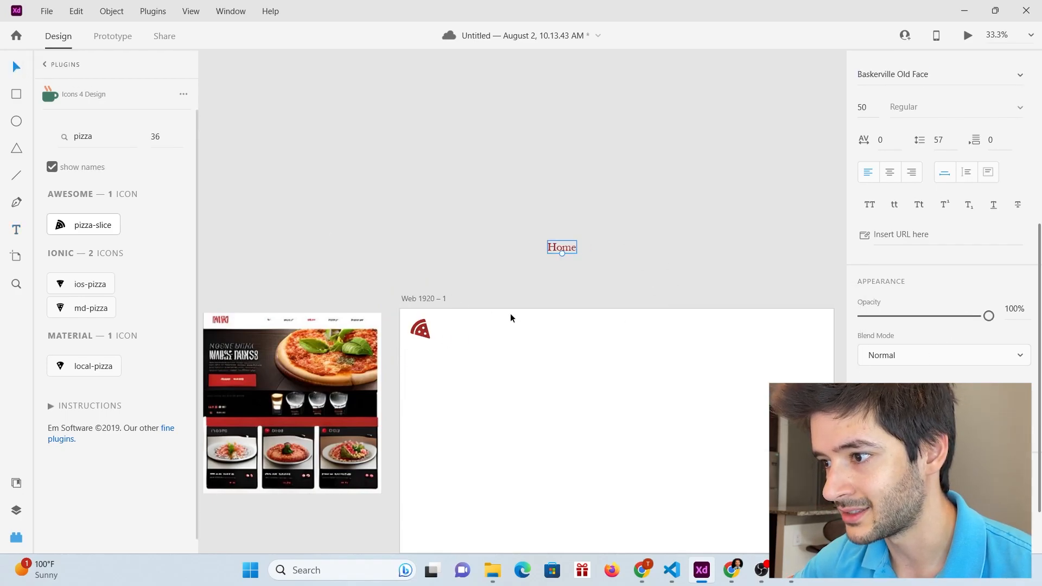
Step: Move the Home text into the middle area of the header, level with the pizza-slice icon
drag(556, 247, 599, 331)
scroll(607, 358, down, 3)
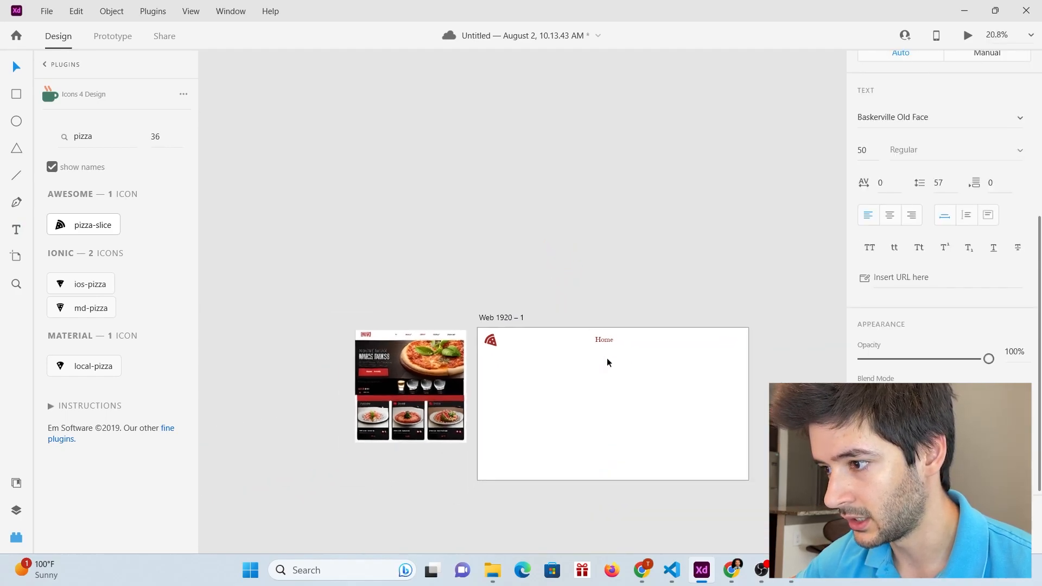
click(676, 342)
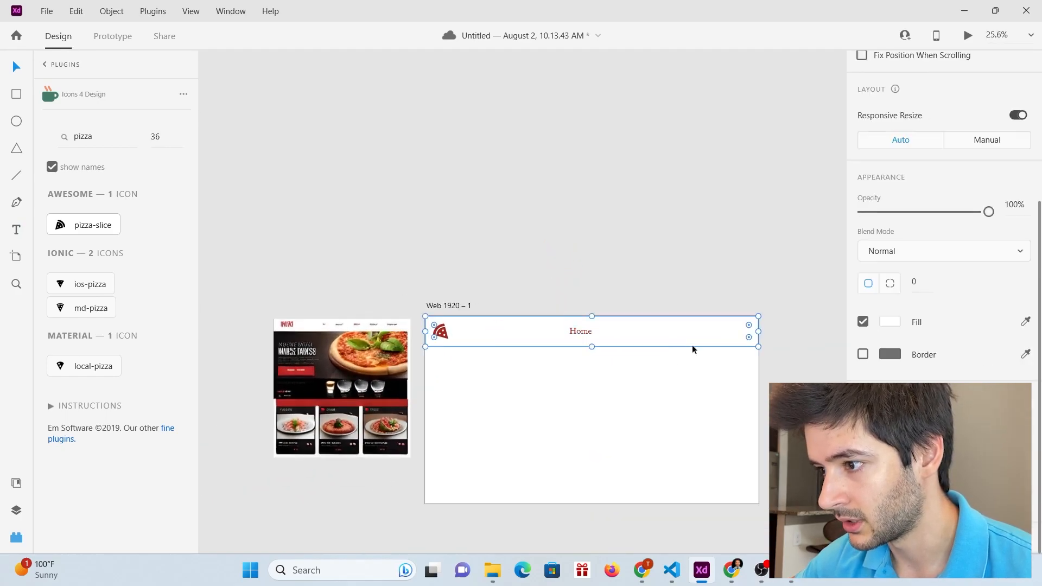
Step: Fill the header rectangle with a light grey
click(897, 327)
drag(734, 306, 672, 259)
click(942, 275)
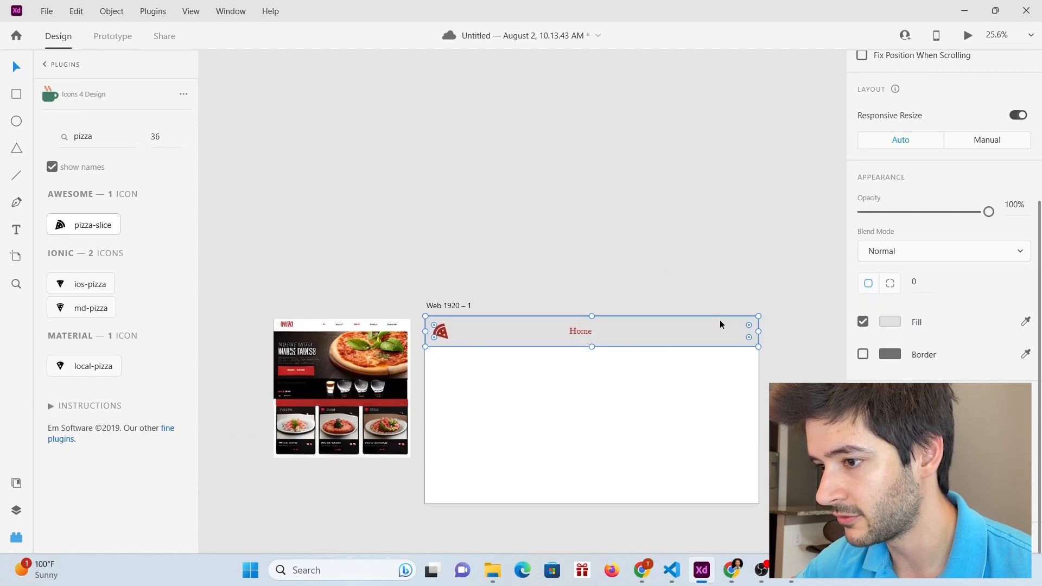
Step: Duplicate the Home text twice along the header and change the copies to "Menu" and "About"
scroll(617, 344, up, 1)
drag(565, 326, 671, 326)
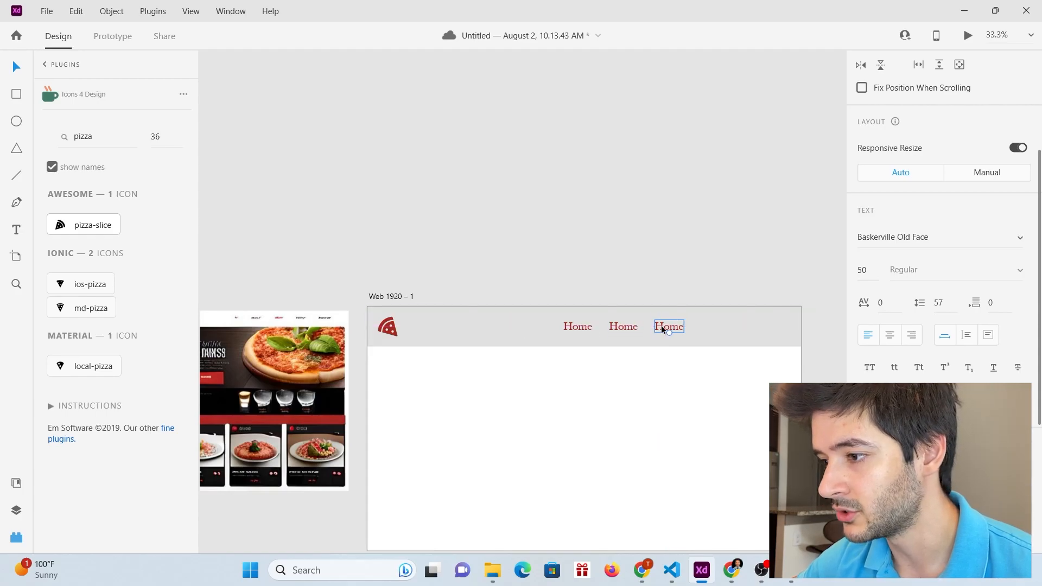
double_click(623, 326)
text(Menu)
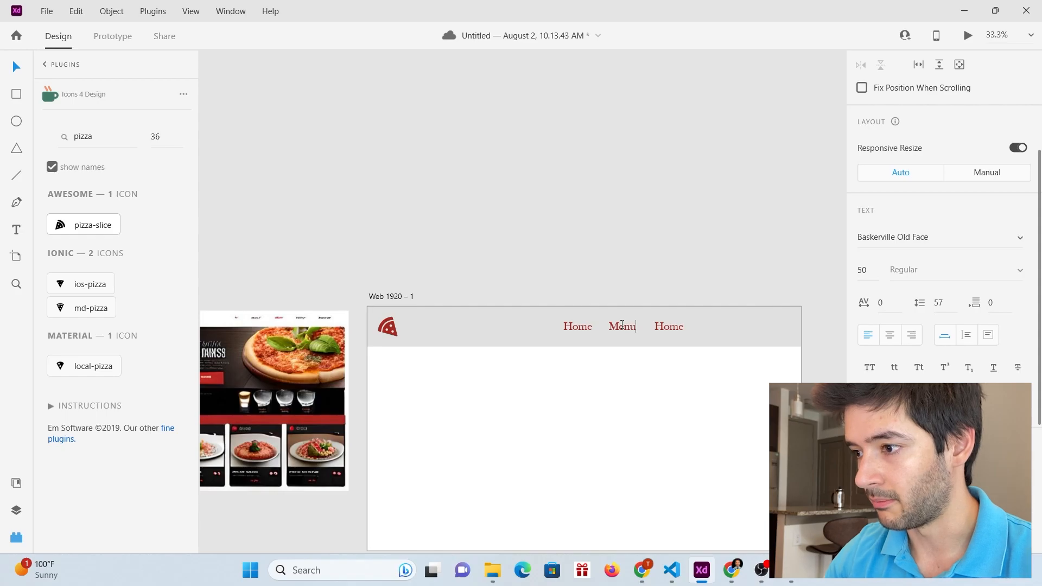
double_click(667, 329)
text(About)
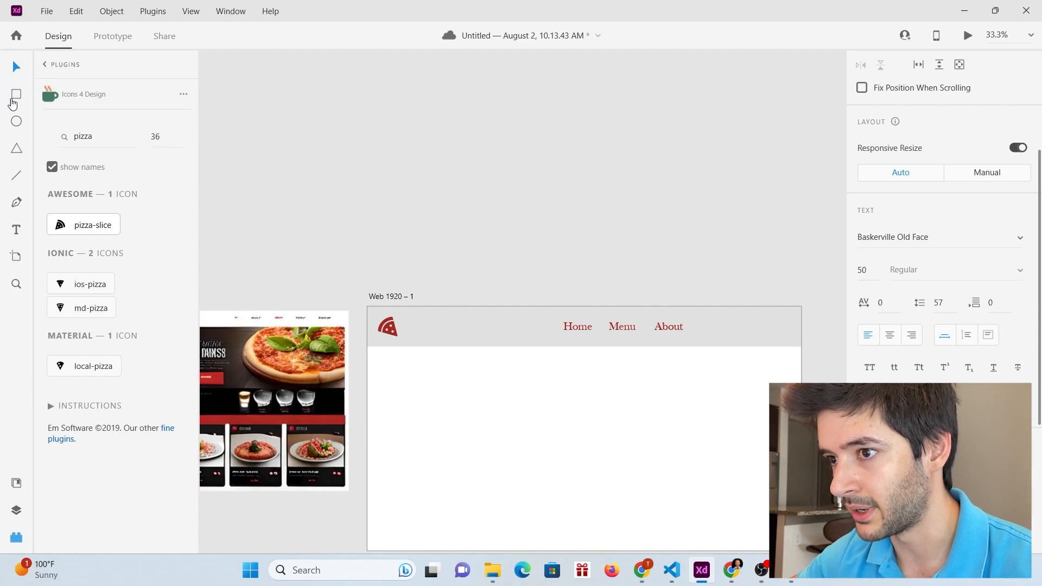
Step: Draw a button-sized rectangle on the pasteboard above the header and round its corners fully to a radius of 62
click(13, 97)
drag(560, 257, 654, 284)
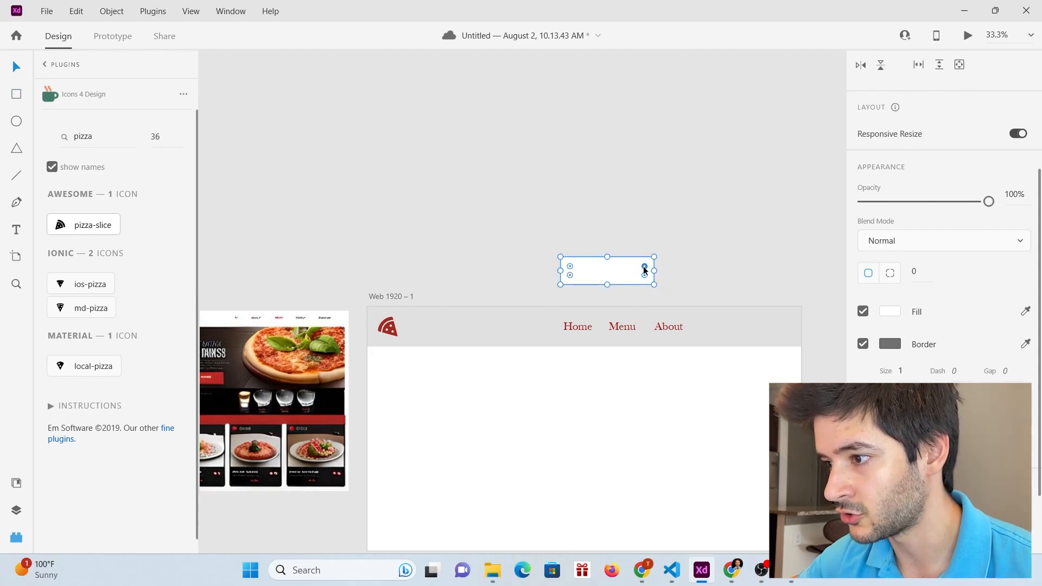
drag(645, 269, 641, 271)
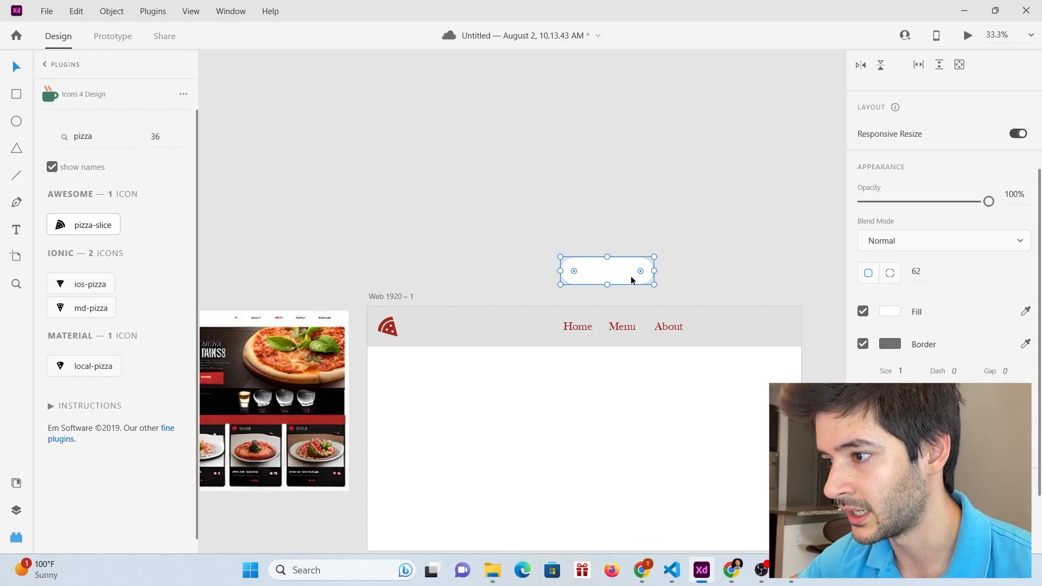
Step: Fill the rounded rectangle with the red #A42920 sampled from the pizza-slice icon
click(897, 313)
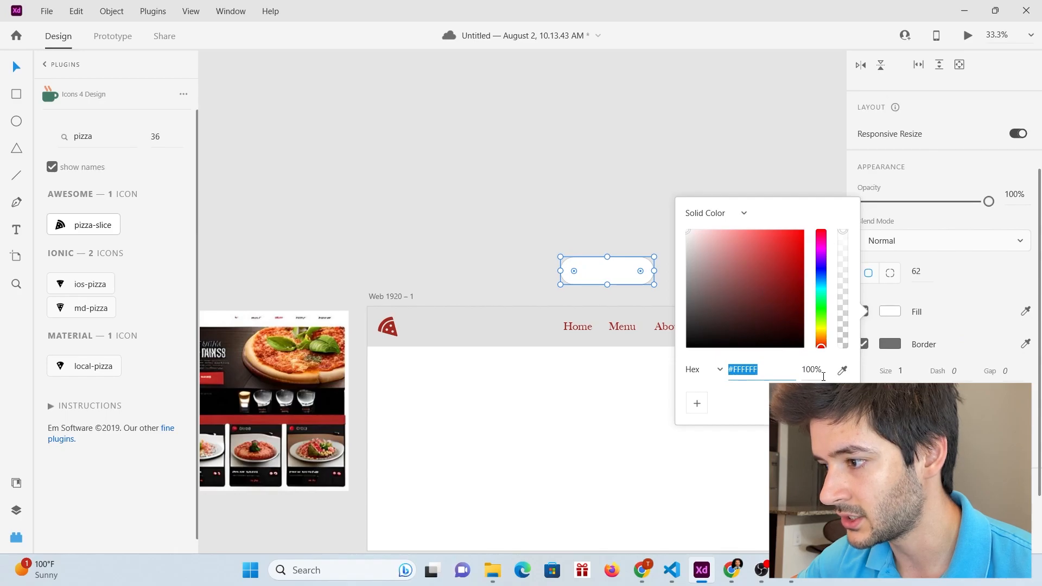
click(843, 370)
click(386, 327)
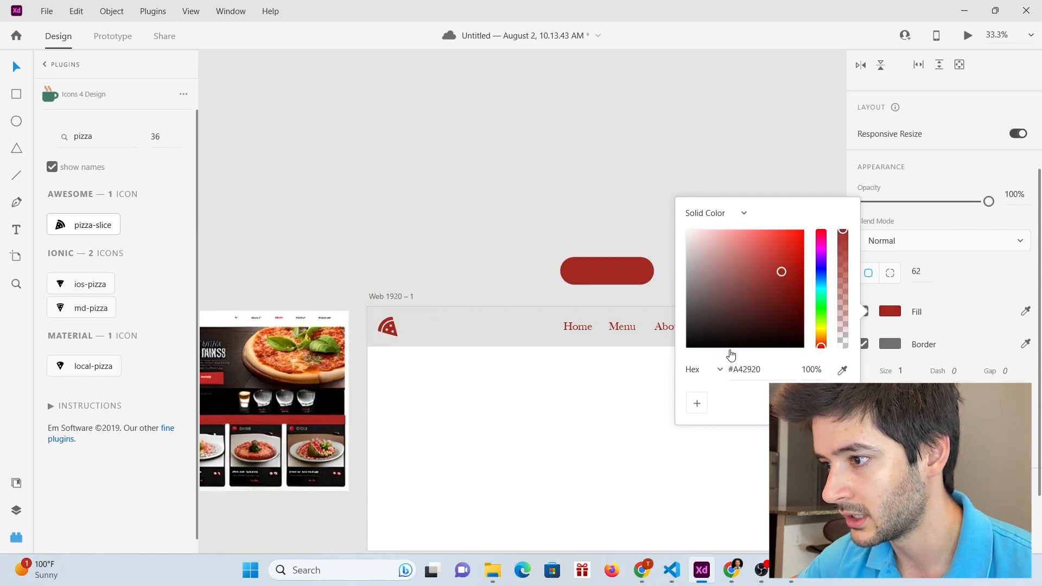
Step: Move the red rounded rectangle to the header's right end beside About and reduce it to about 333 by 98
click(596, 274)
drag(596, 274, 736, 335)
scroll(740, 327, up, 3)
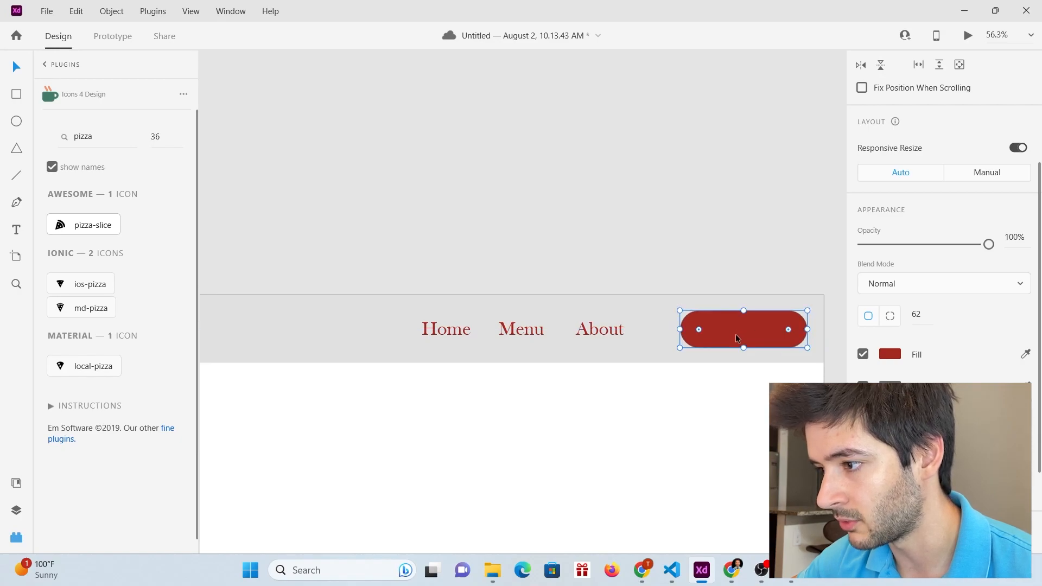
Step: Place a copy of the Home text centred on the red button and bring it to the front
click(466, 335)
drag(456, 333, 748, 326)
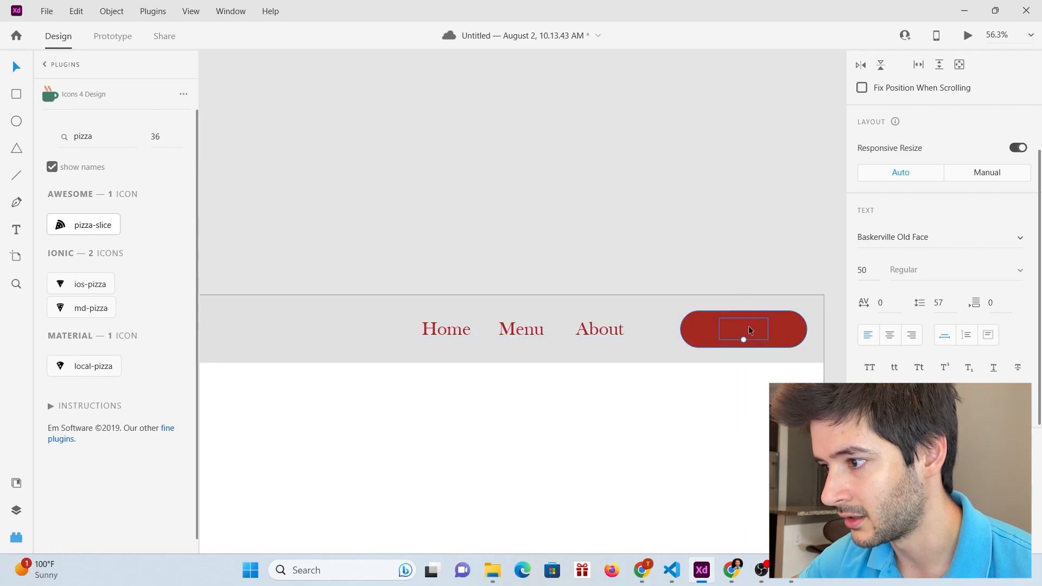
right_click(748, 326)
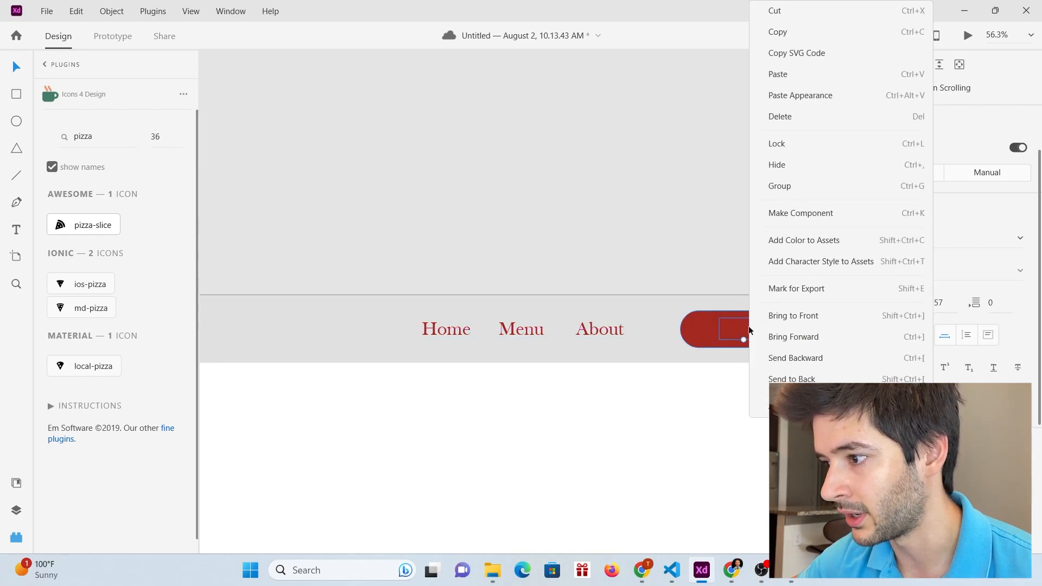
click(777, 318)
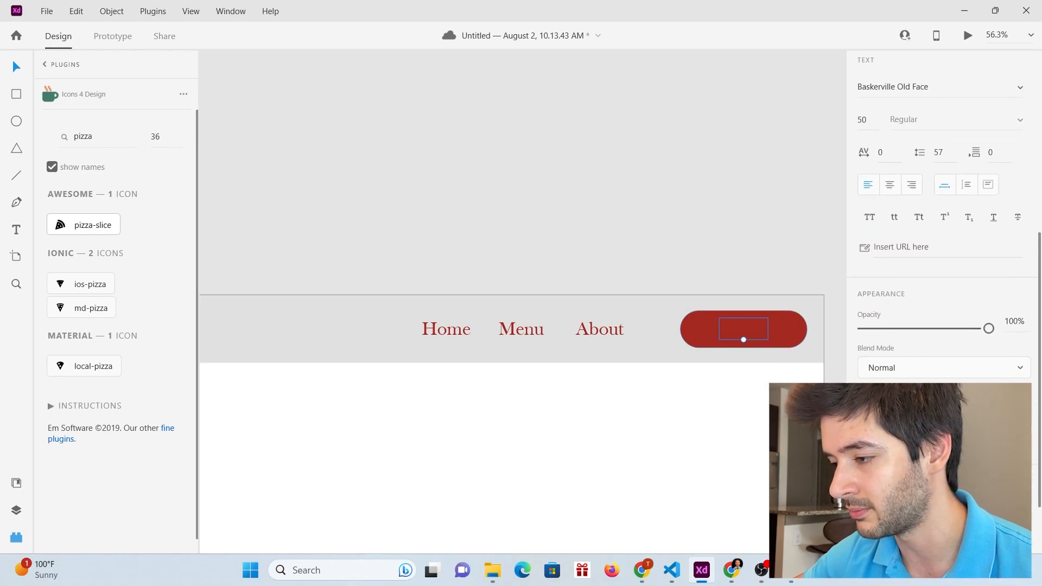
Step: Fill the Home text on the red button with white #FFFFFF
click(880, 405)
drag(733, 372, 671, 293)
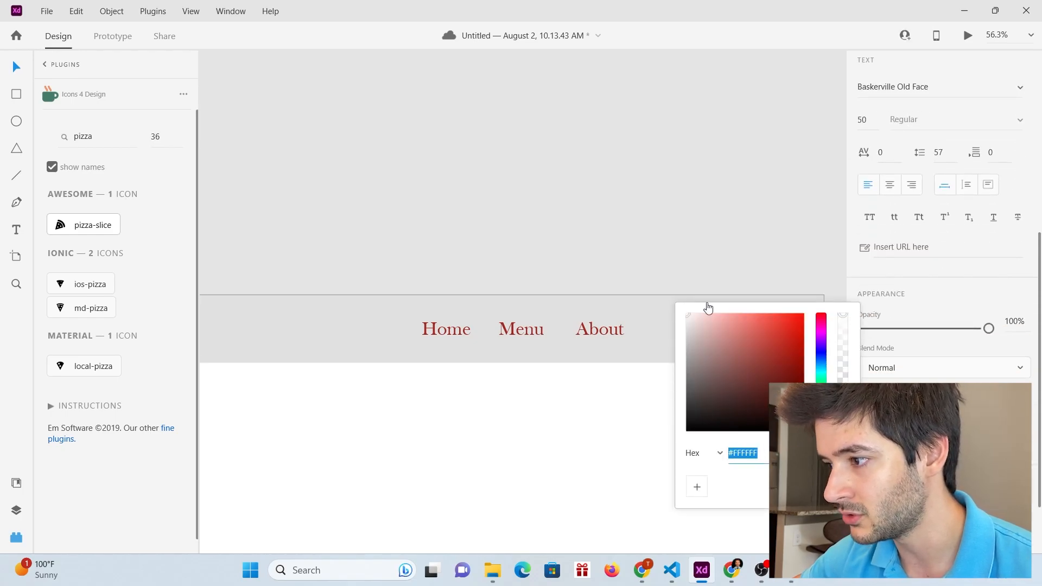
click(946, 350)
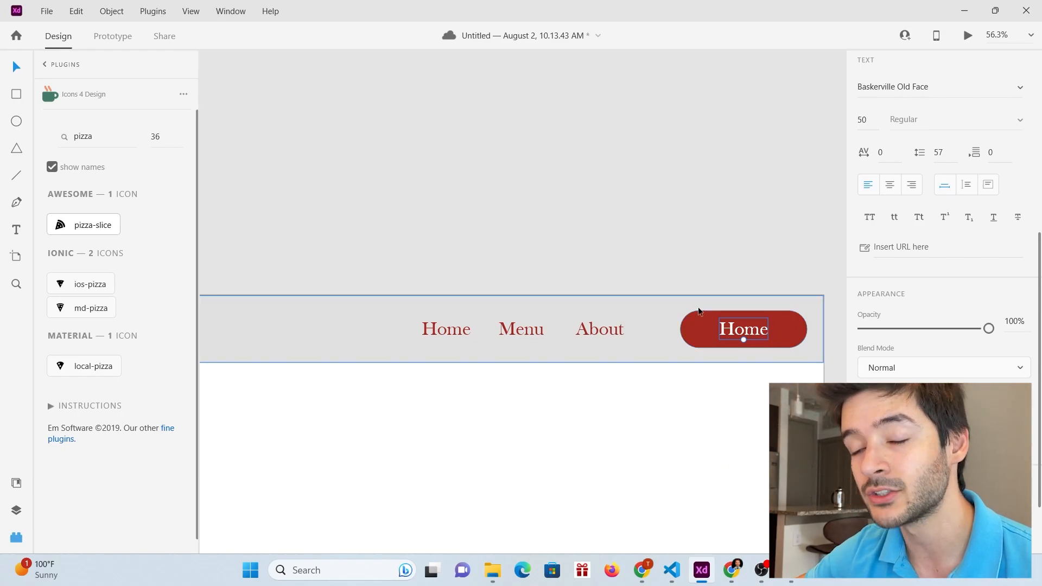
Step: Change the button's text to "Order" and centre it on the red shape
key(alt)
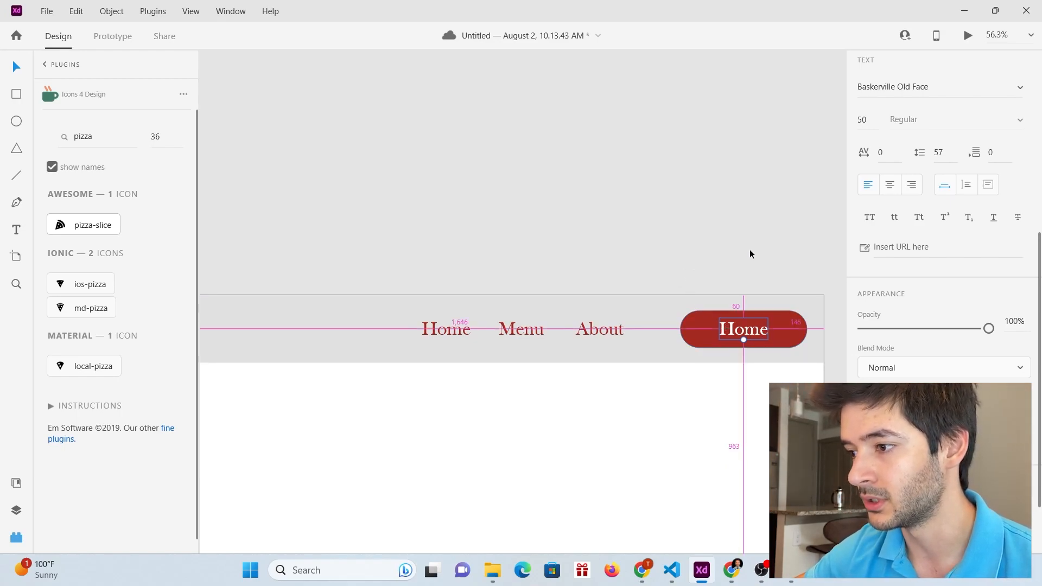
double_click(736, 328)
text(Order)
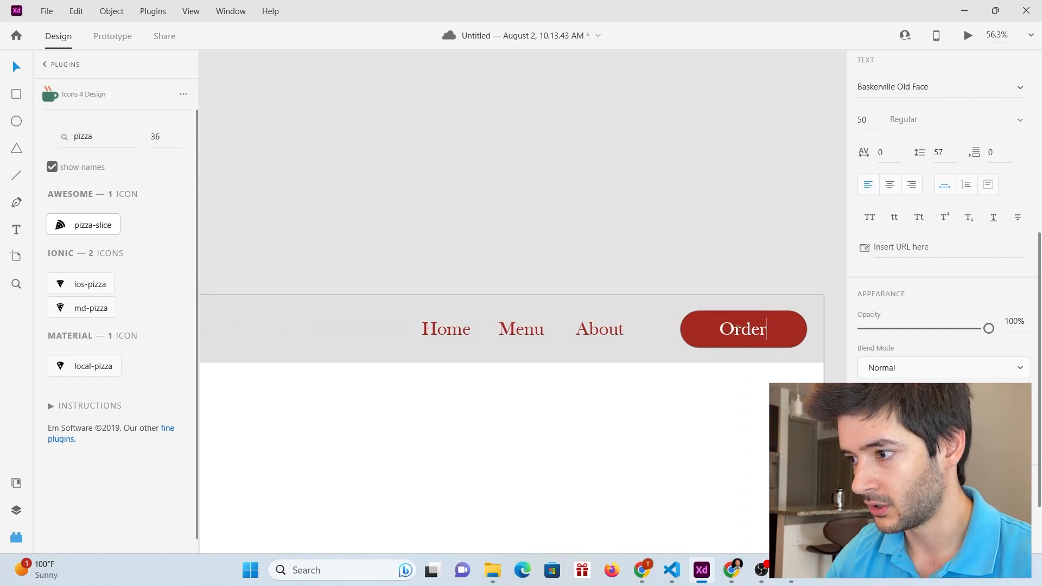
click(15, 67)
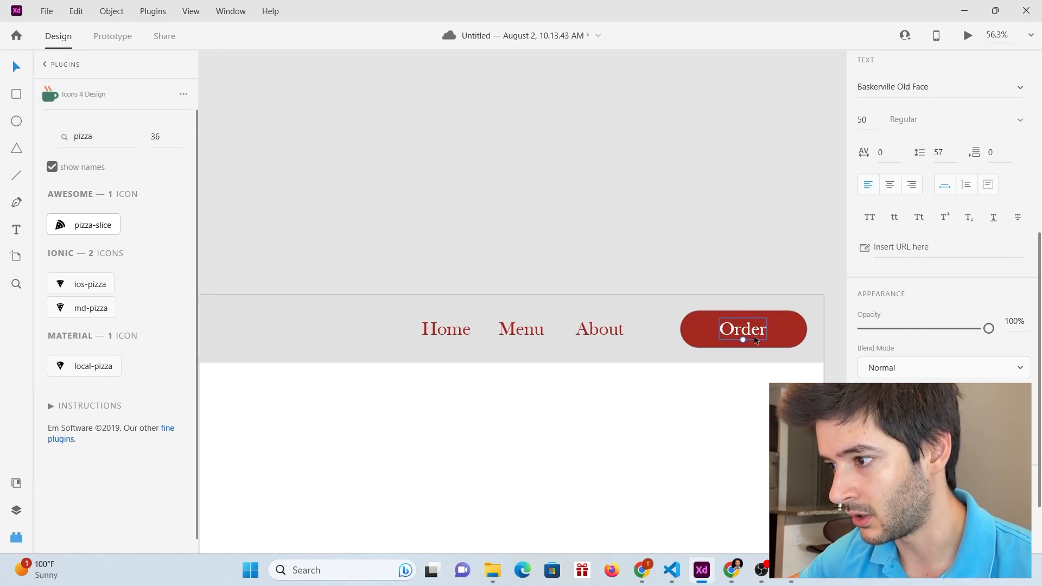
drag(743, 331, 744, 331)
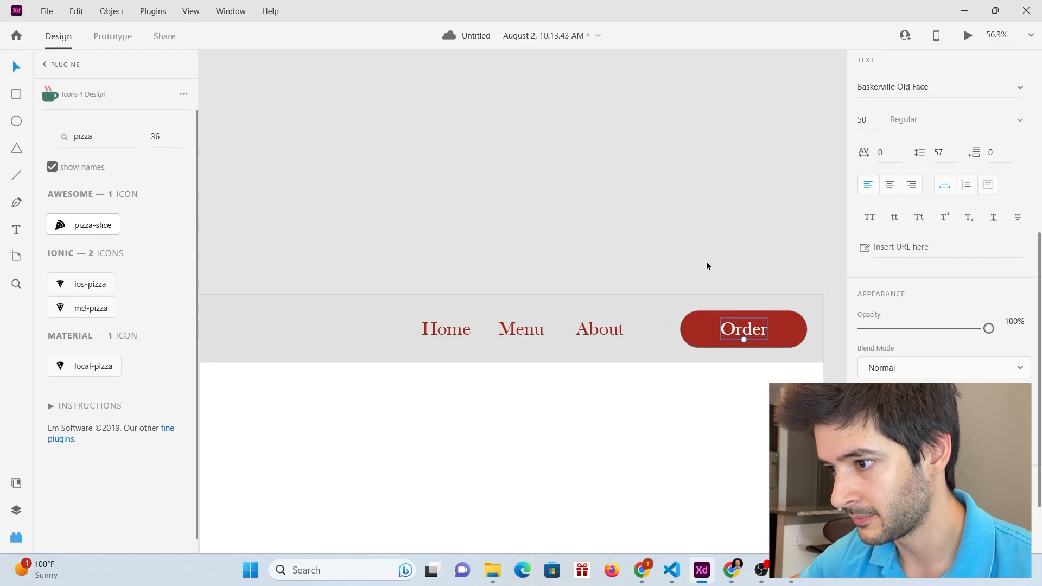
Step: Shift the Home, Menu and About links closer to the Order button with even spacing
scroll(716, 260, down, 2)
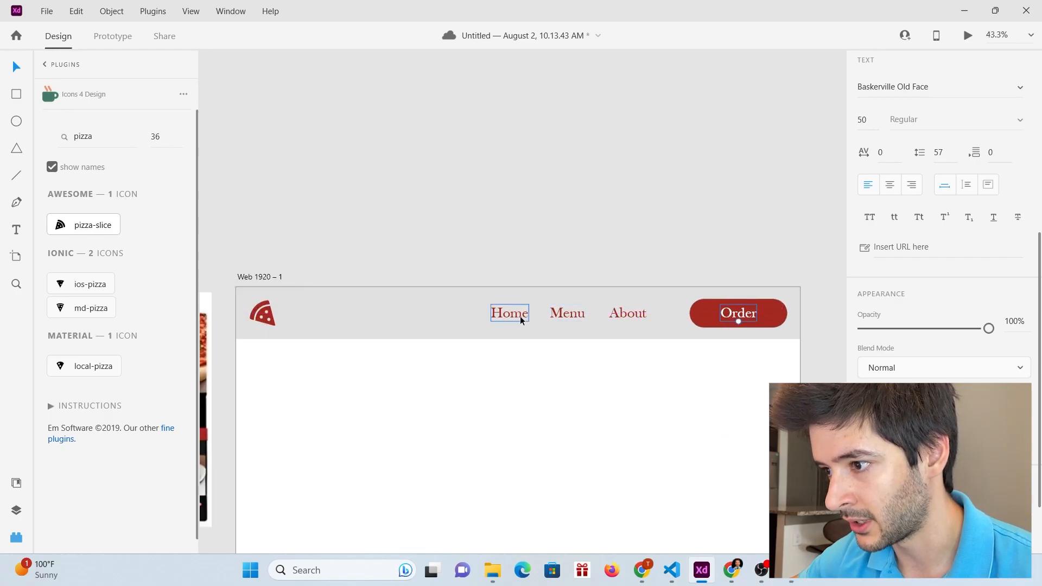
drag(632, 317, 640, 317)
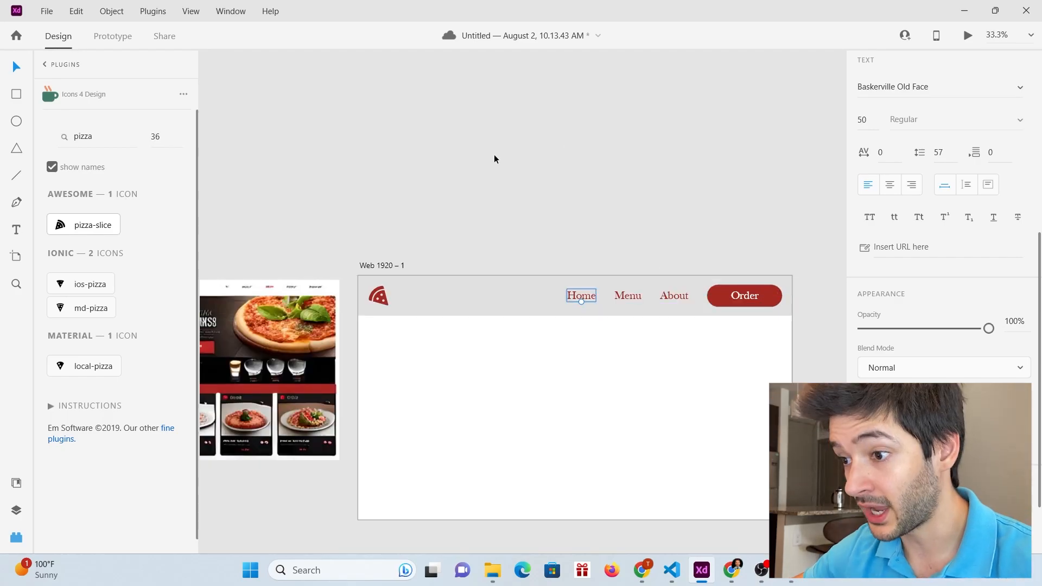
Step: Show the layers and turn all the header elements together into one component
click(15, 516)
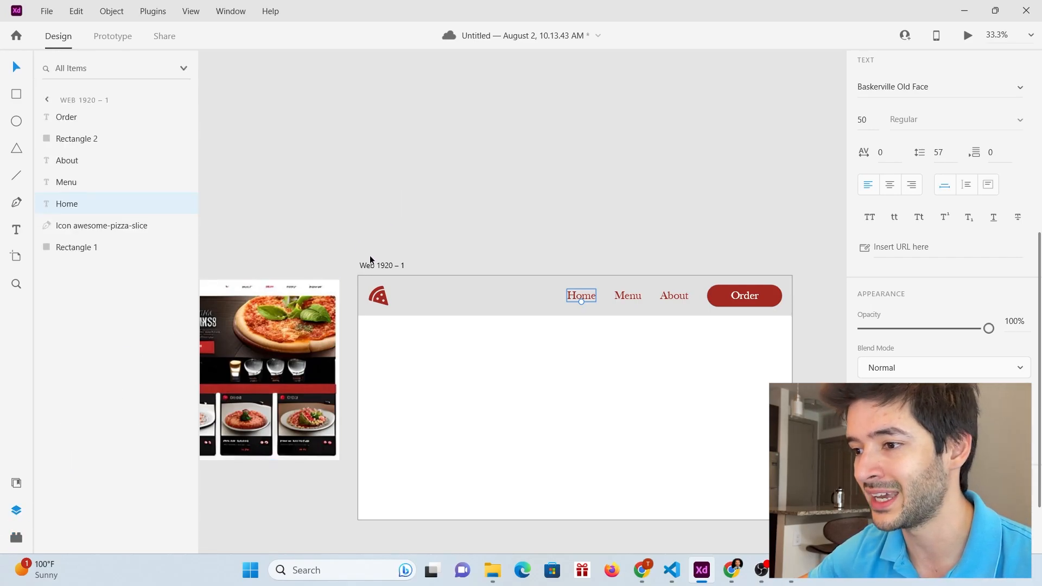
drag(343, 226, 834, 321)
drag(344, 226, 826, 325)
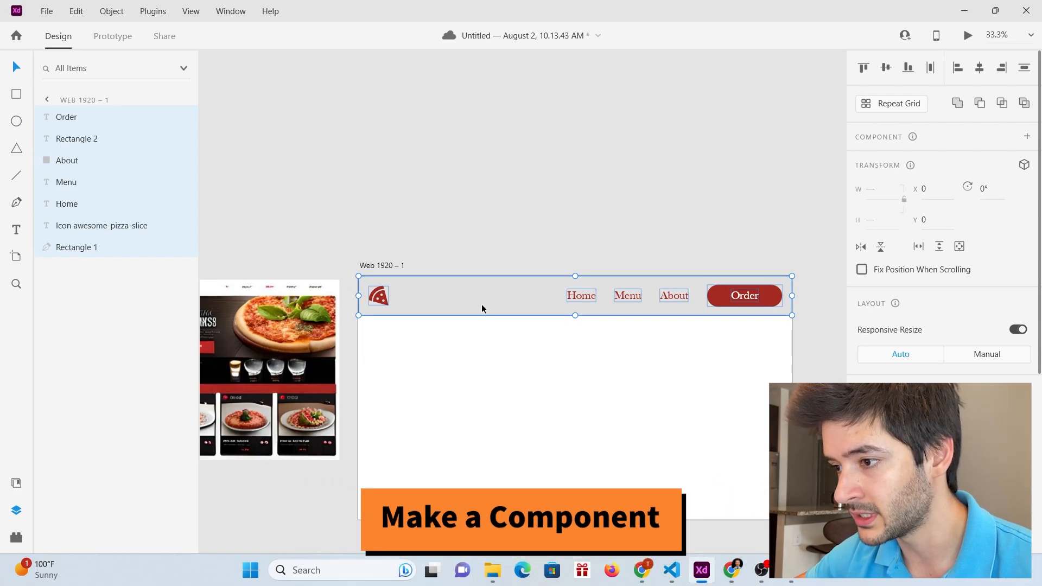
right_click(481, 309)
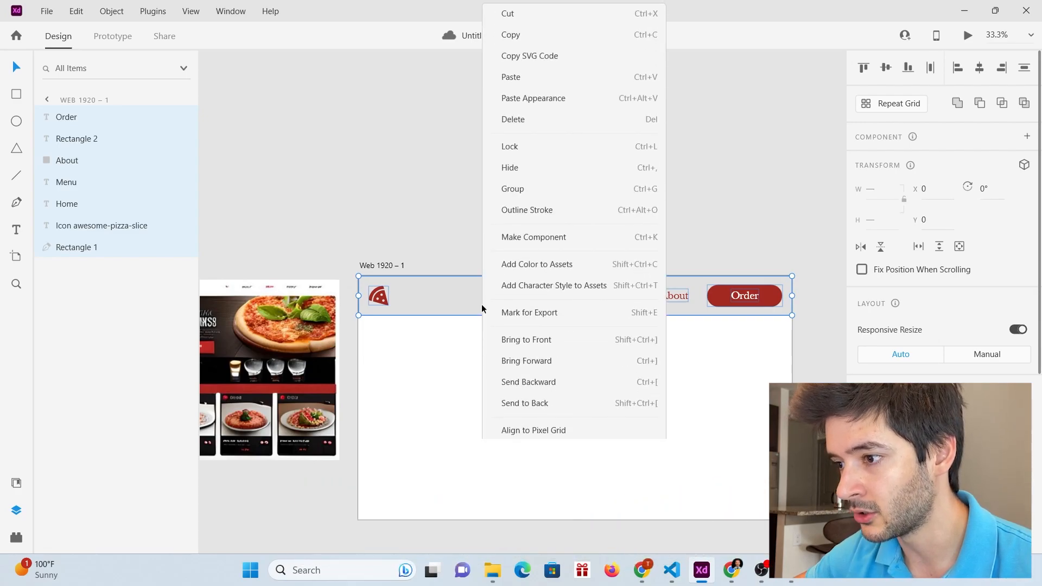
click(529, 234)
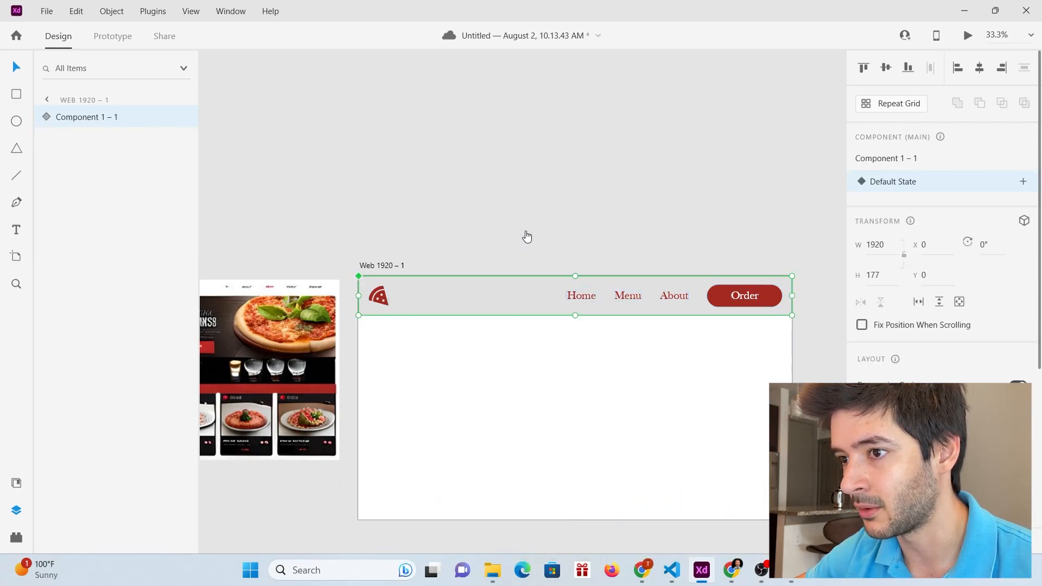
Step: Rename the header component as "Navigation Bar"
double_click(114, 119)
text(Navi)
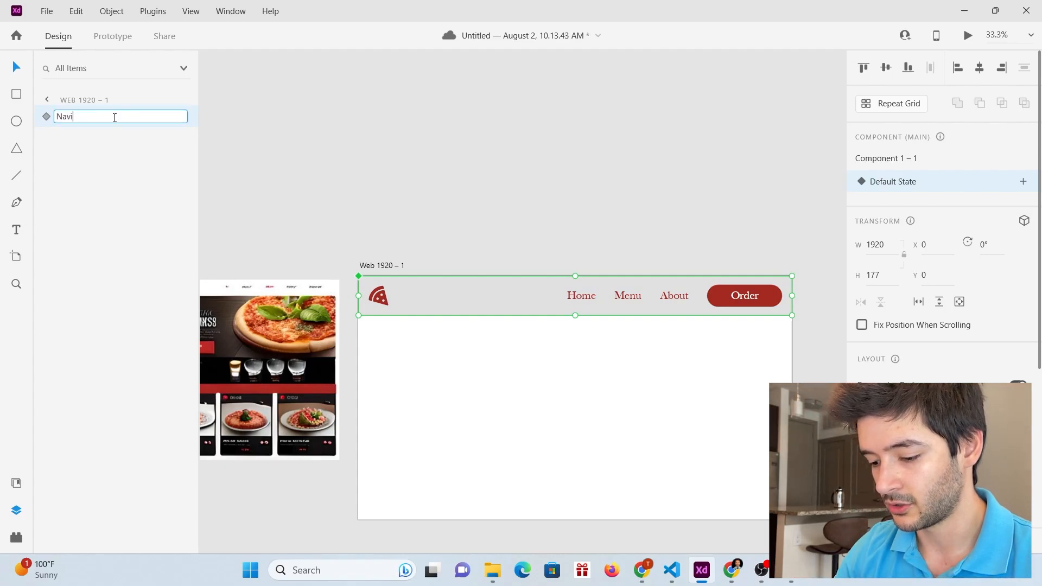
text(gation Bar)
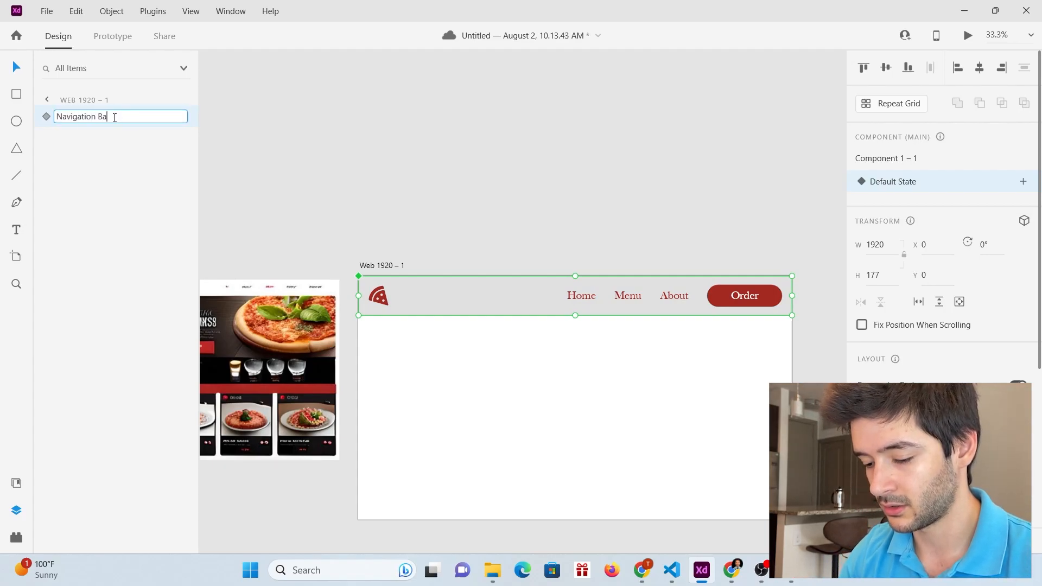
key(Return)
Step: Make a nested component from the Order text and its red rectangle inside the Navigation Bar
click(119, 139)
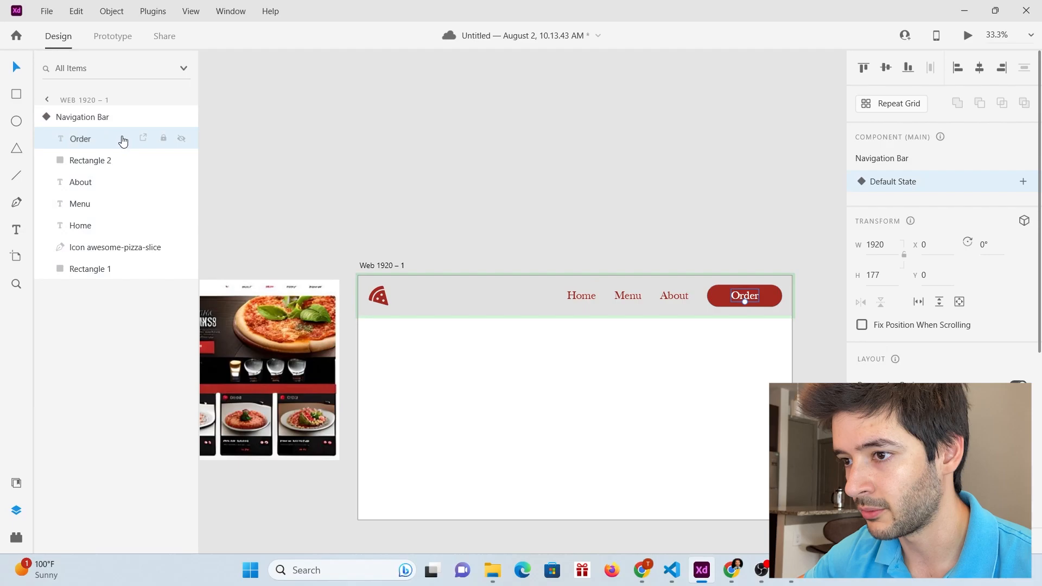
shift+click(102, 161)
right_click(103, 162)
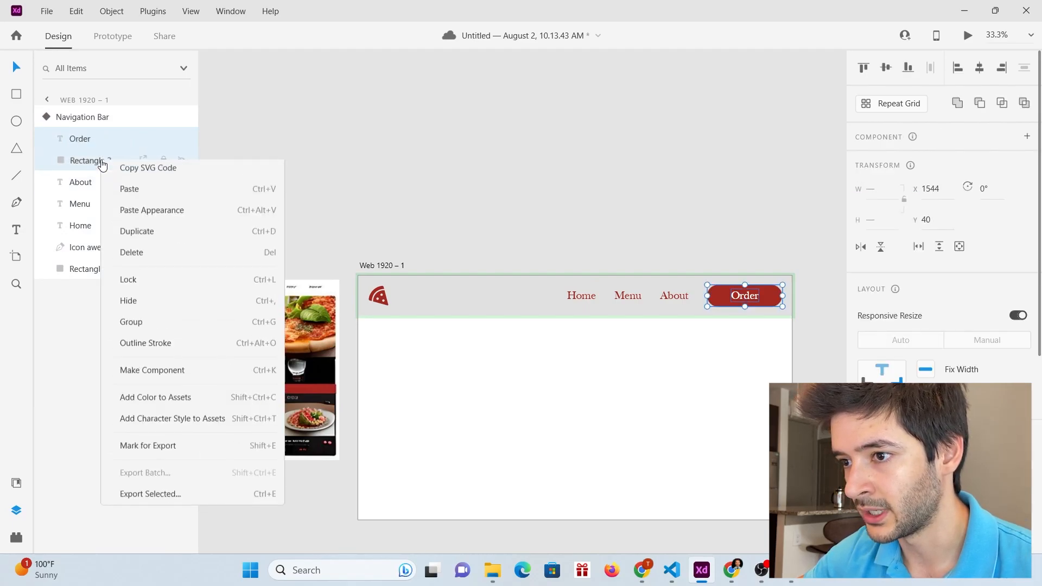
click(155, 394)
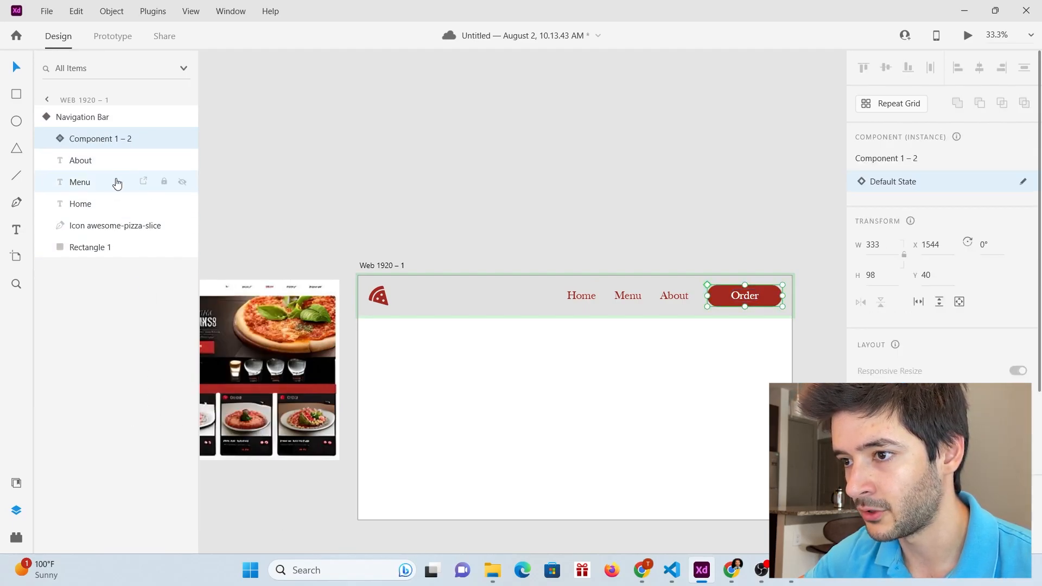
Step: Rename the nested button component as "Order Button"
click(109, 147)
double_click(109, 139)
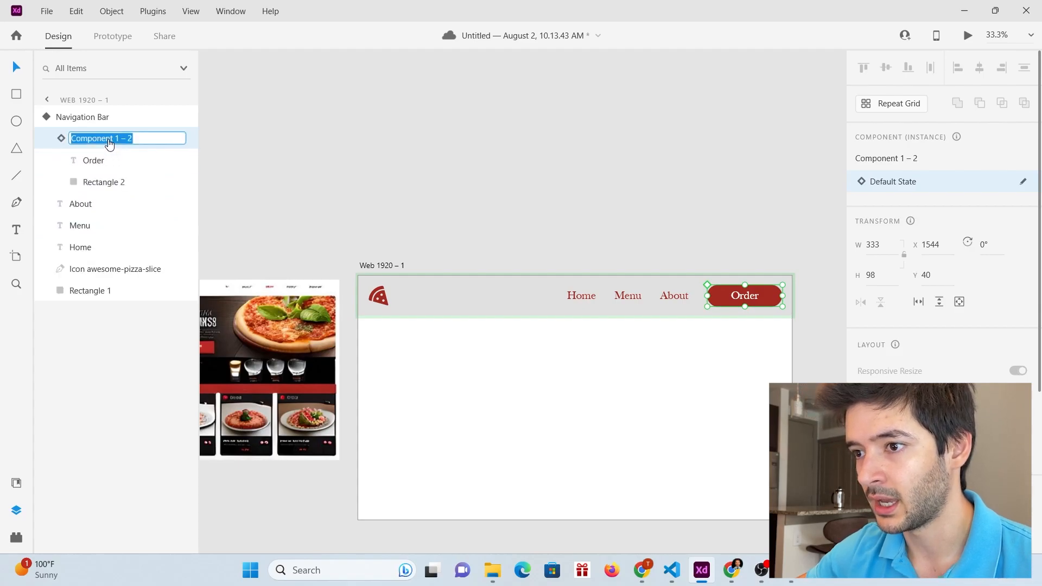
text(Order Button)
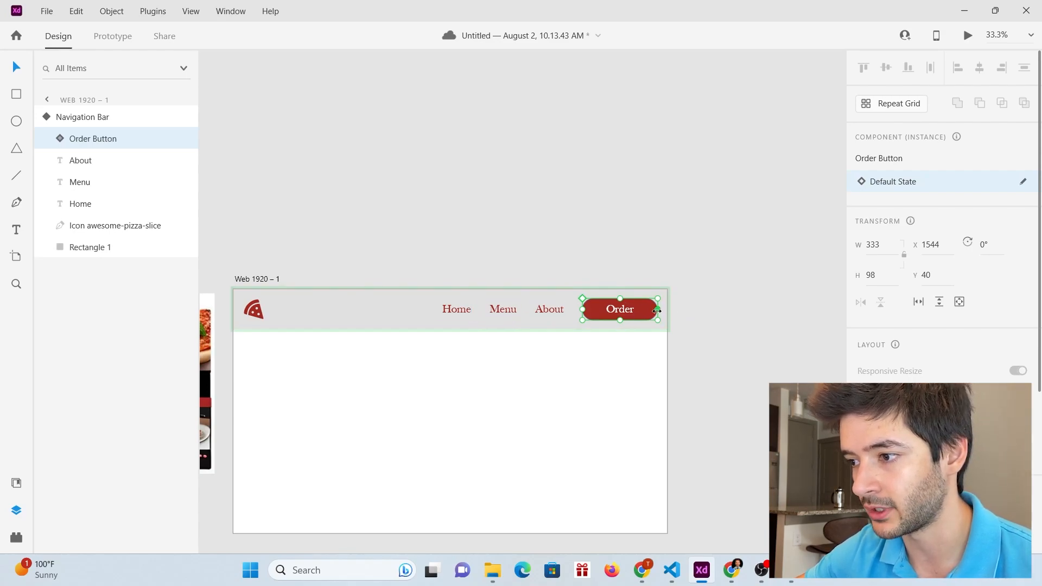
Step: Bring up the Order Button's main component on the pasteboard and move it above the header's Order button
right_click(645, 315)
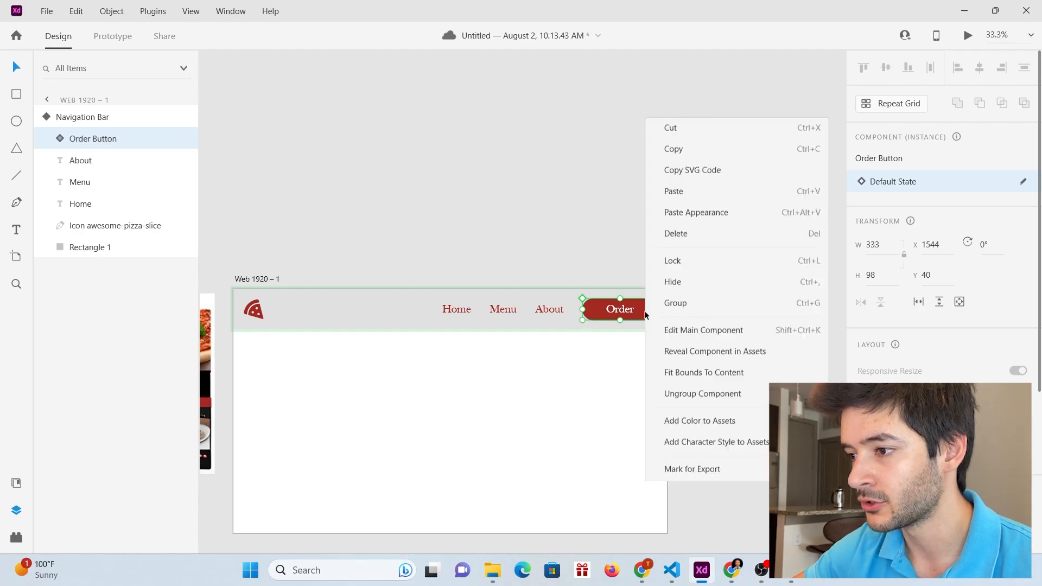
click(715, 223)
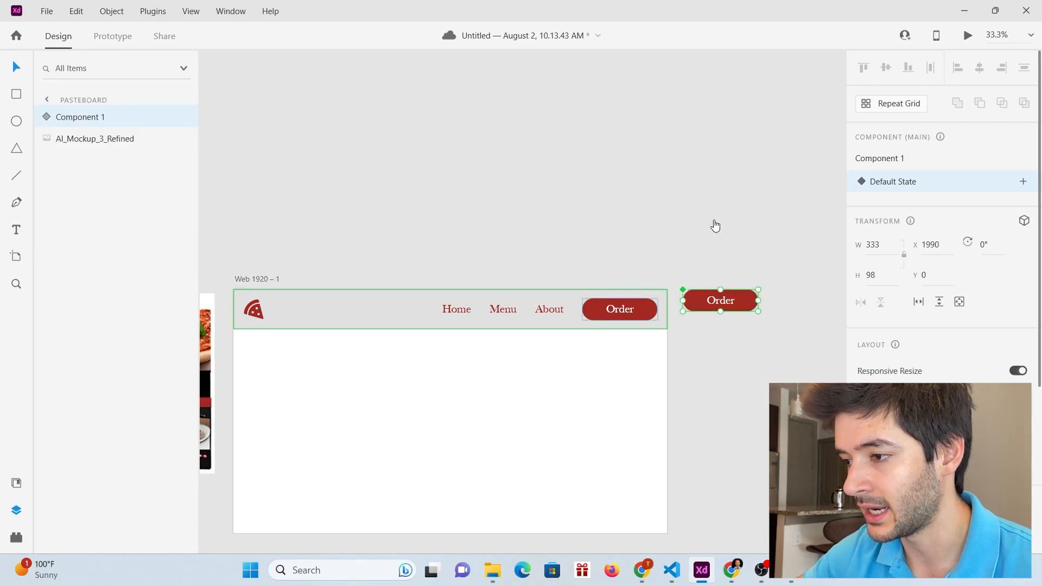
drag(740, 300, 640, 254)
drag(598, 202, 658, 274)
Step: Change the main Order Button's text to "Order Now" and recentre the text on the red shape
double_click(624, 259)
double_click(625, 259)
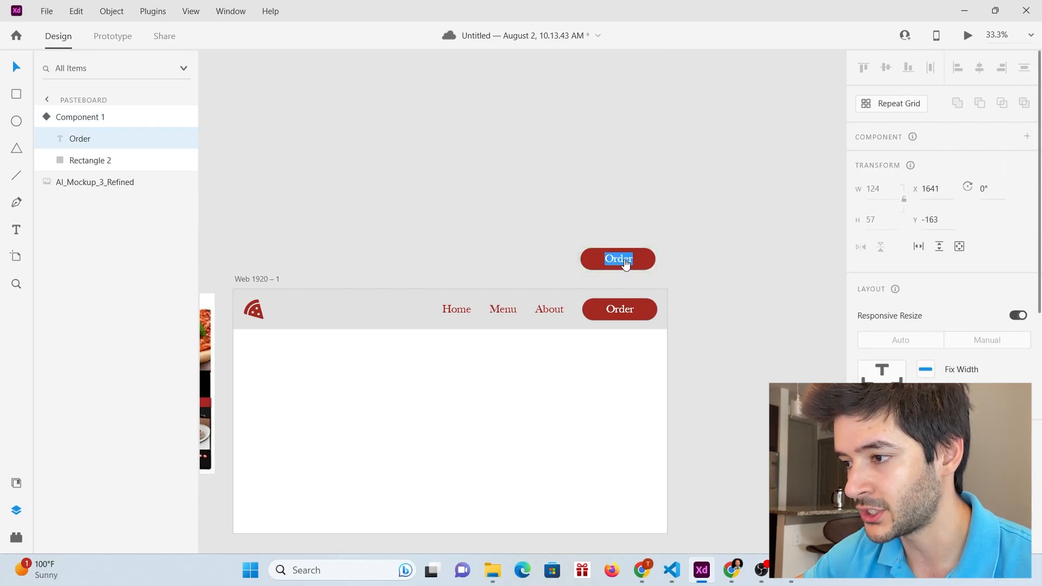
click(635, 261)
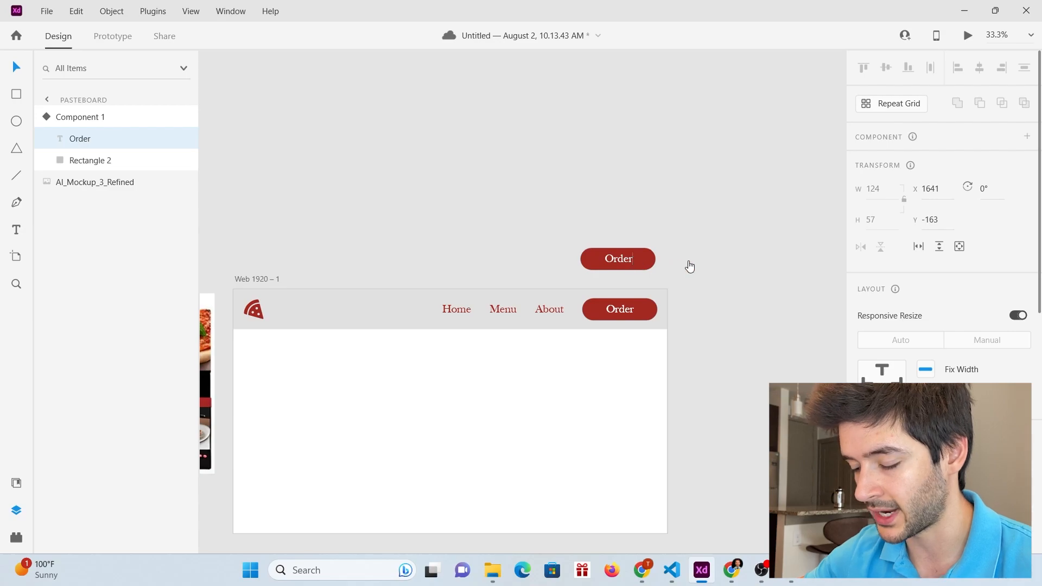
text(Now)
key(BackSpace)
key(BackSpace)
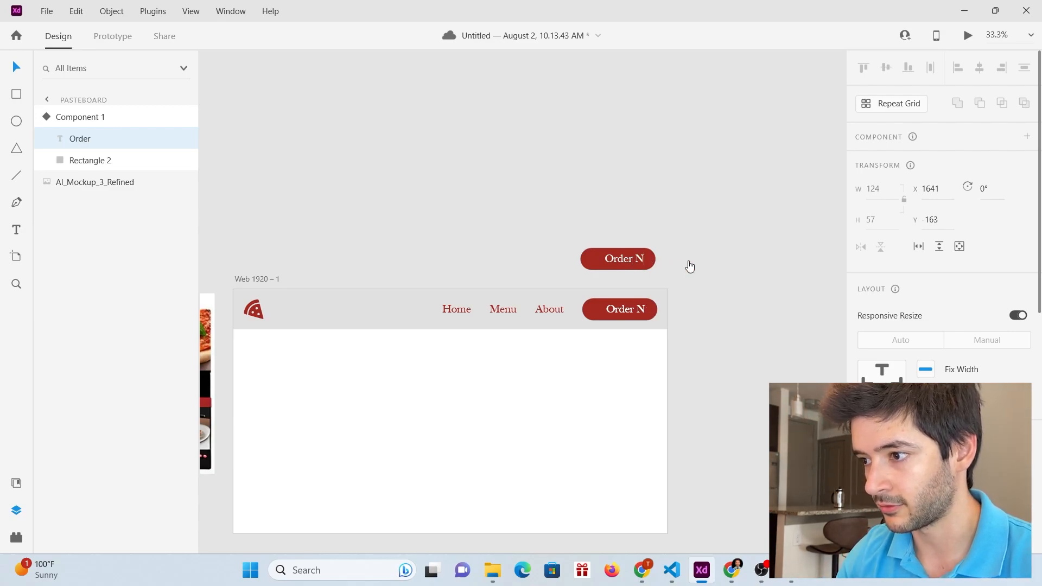
text(w)
click(17, 68)
drag(618, 259, 609, 262)
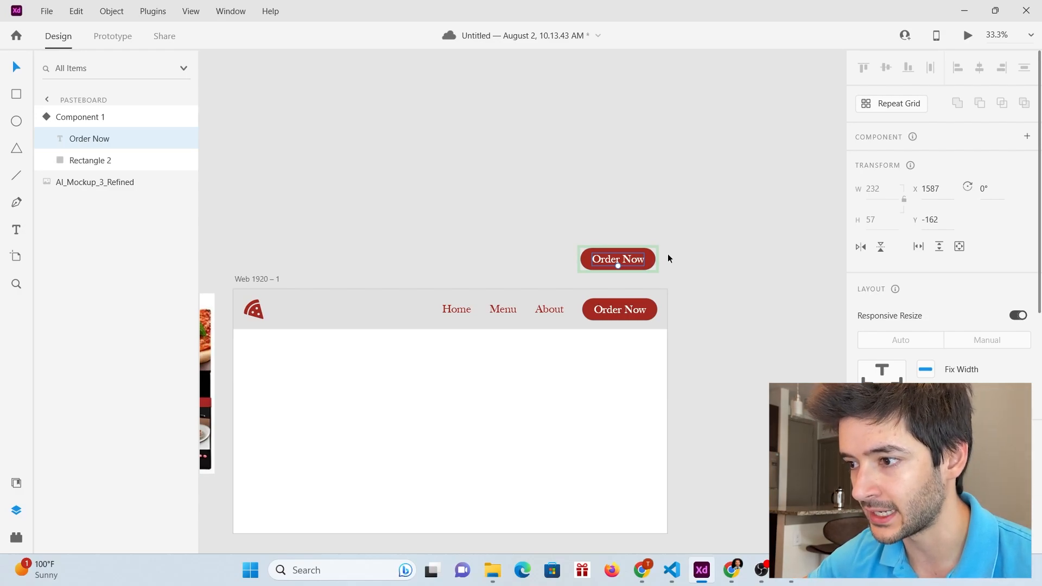
Step: Undo the "Order Now" text edits and the placement of the button's main component on the pasteboard
key(ctrl+z)
key(ctrl+z)
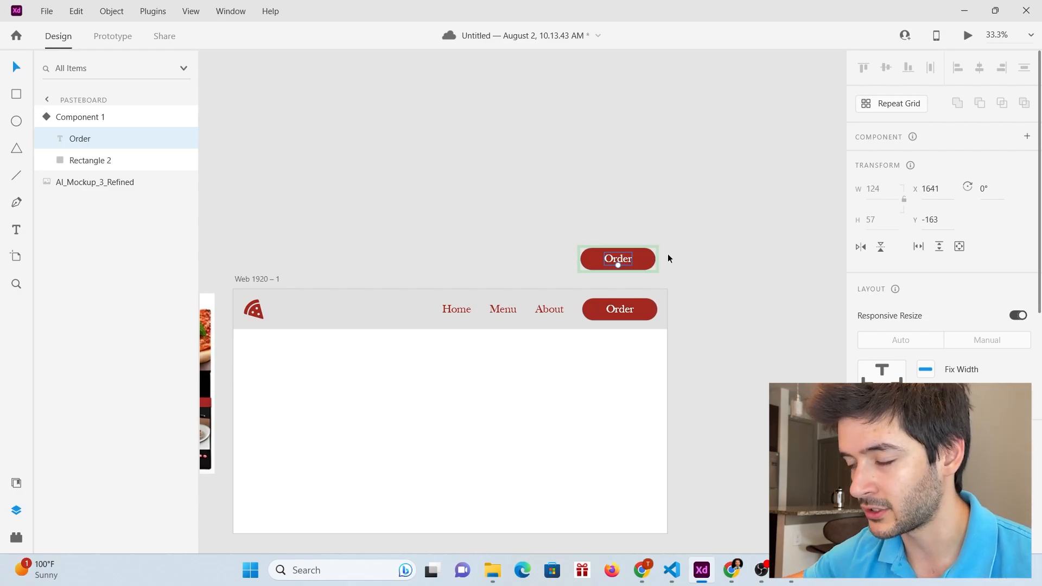
key(ctrl+z)
key(ctrl+z)
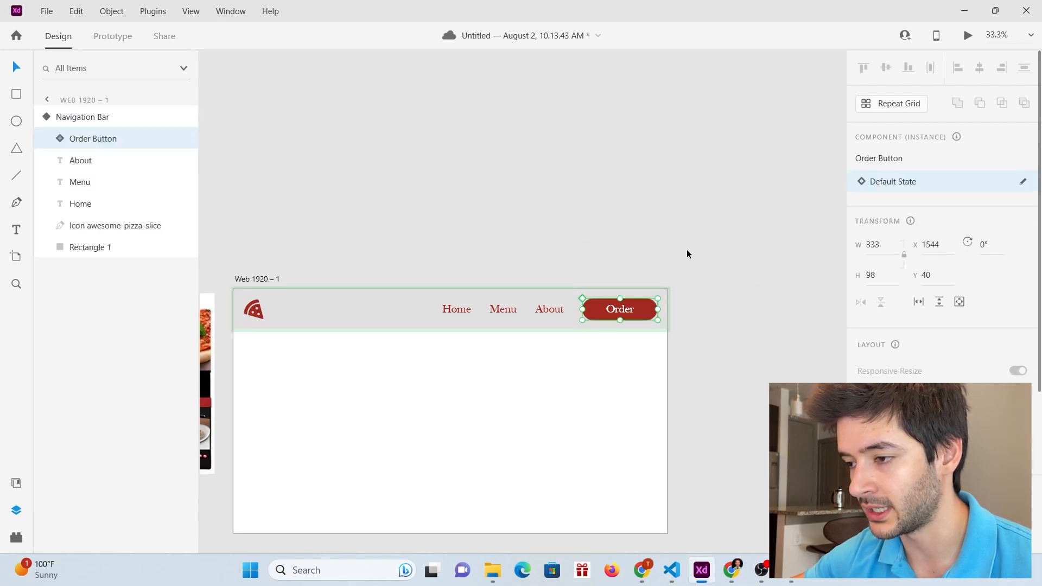
Step: Place a copy of the Navigation Bar below the original and change the main component's Home text to "Homepage"
click(383, 311)
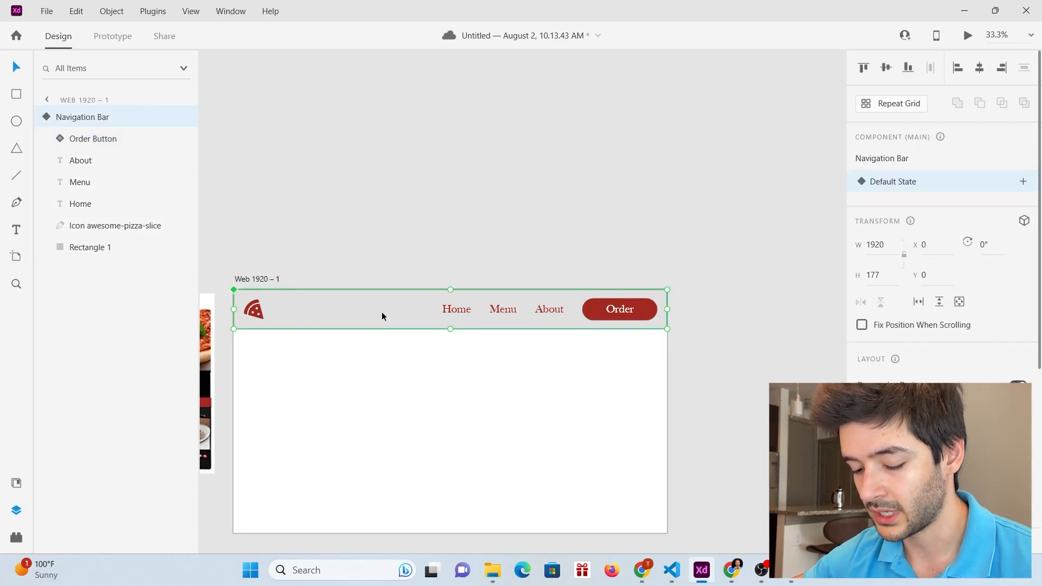
drag(382, 311, 328, 364)
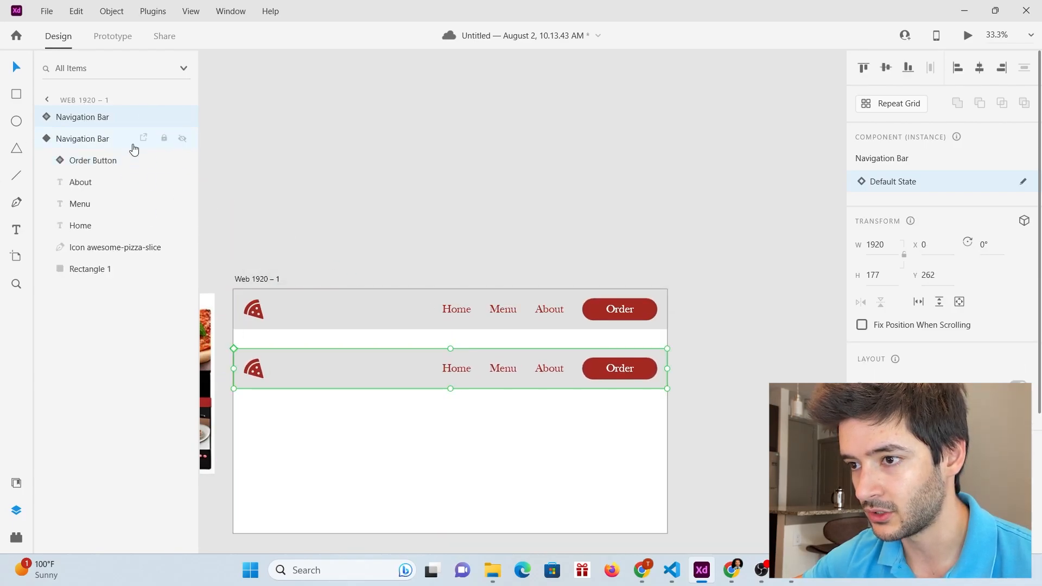
double_click(464, 308)
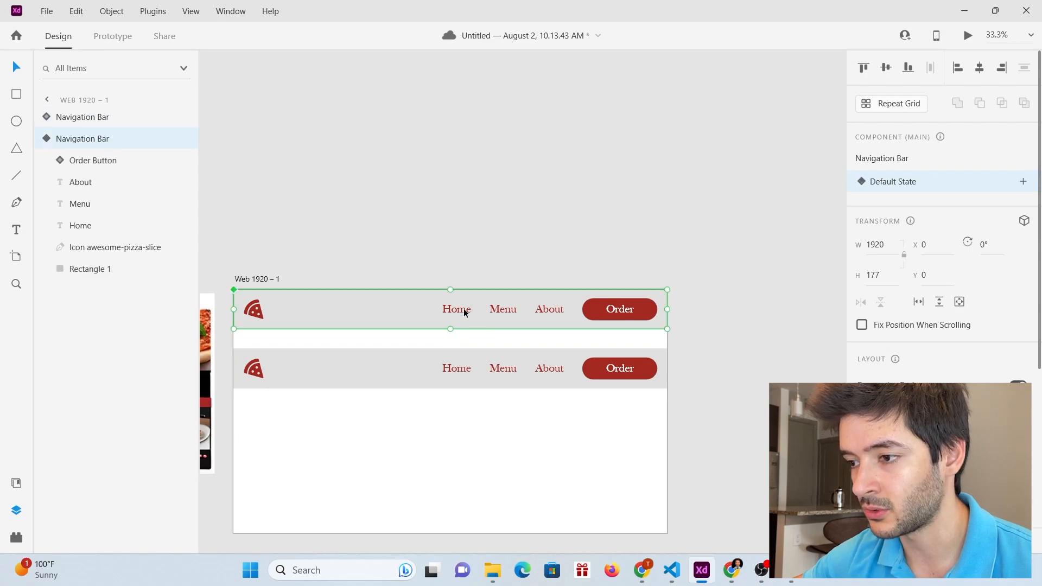
double_click(464, 313)
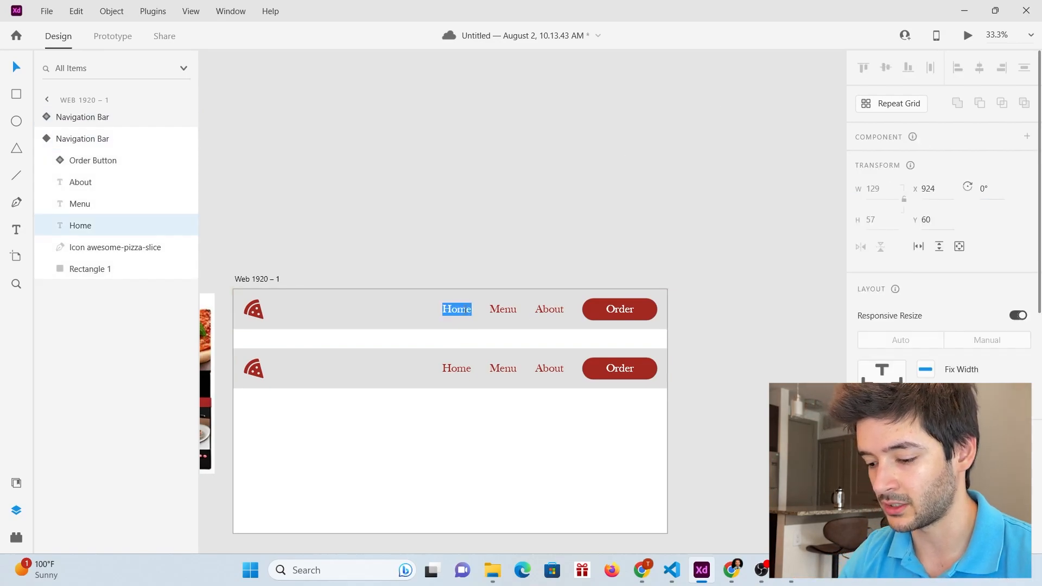
text(Homepage)
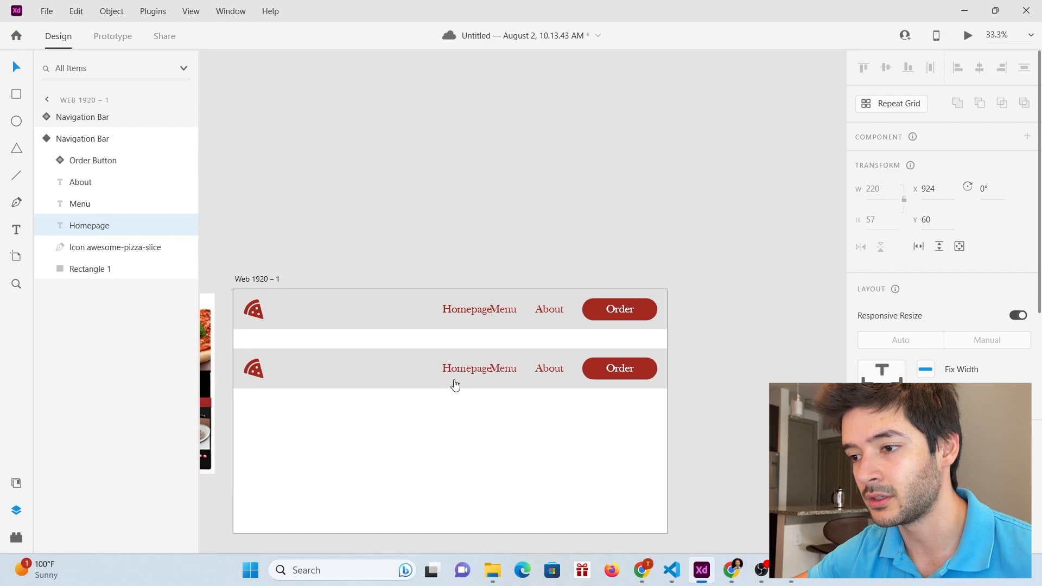
Step: Undo the Home text edits in both Navigation Bars and the copied bar
key(ctrl+z)
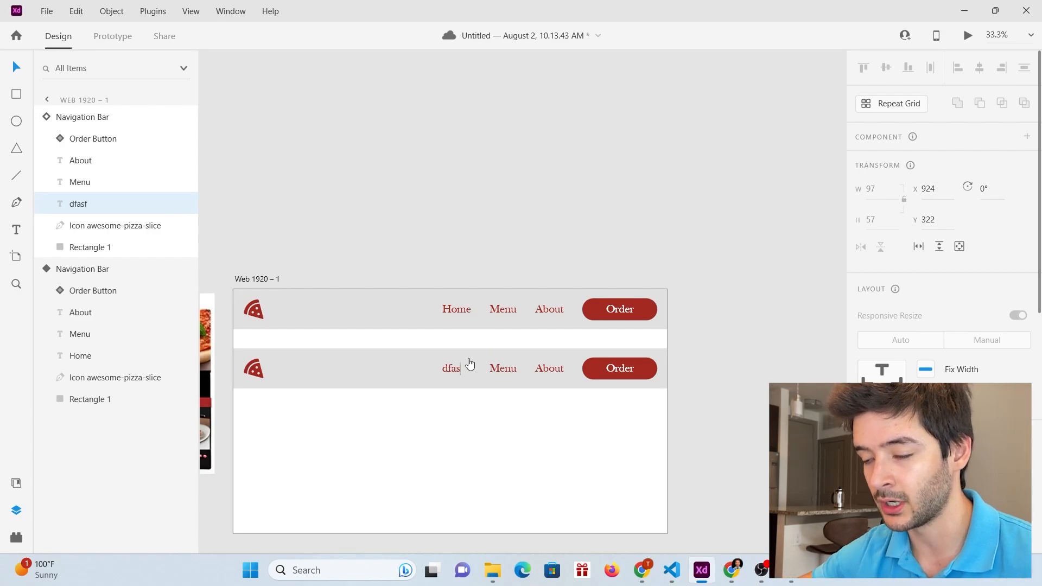
key(ctrl+z)
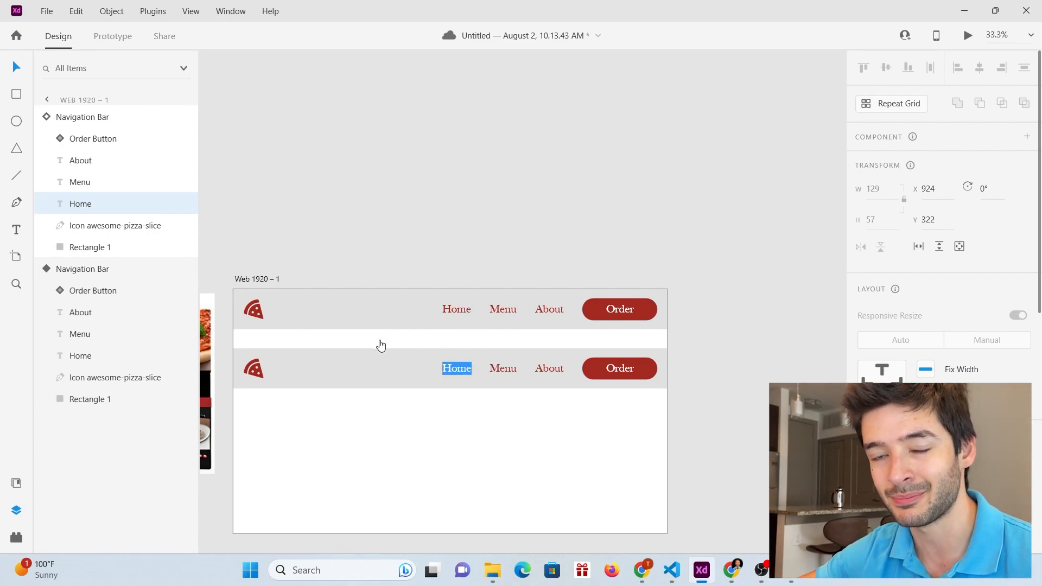
key(Escape)
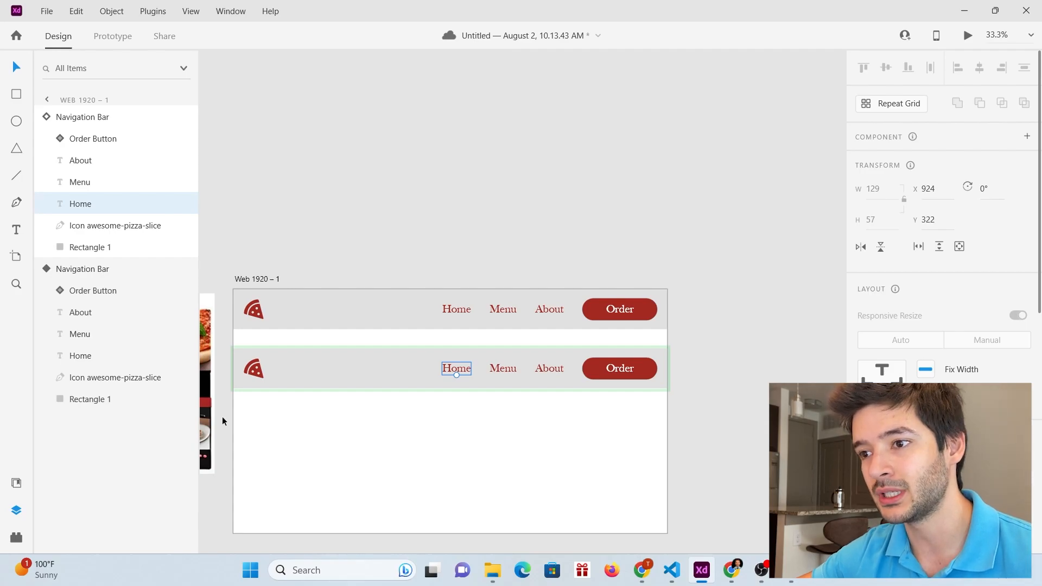
click(48, 117)
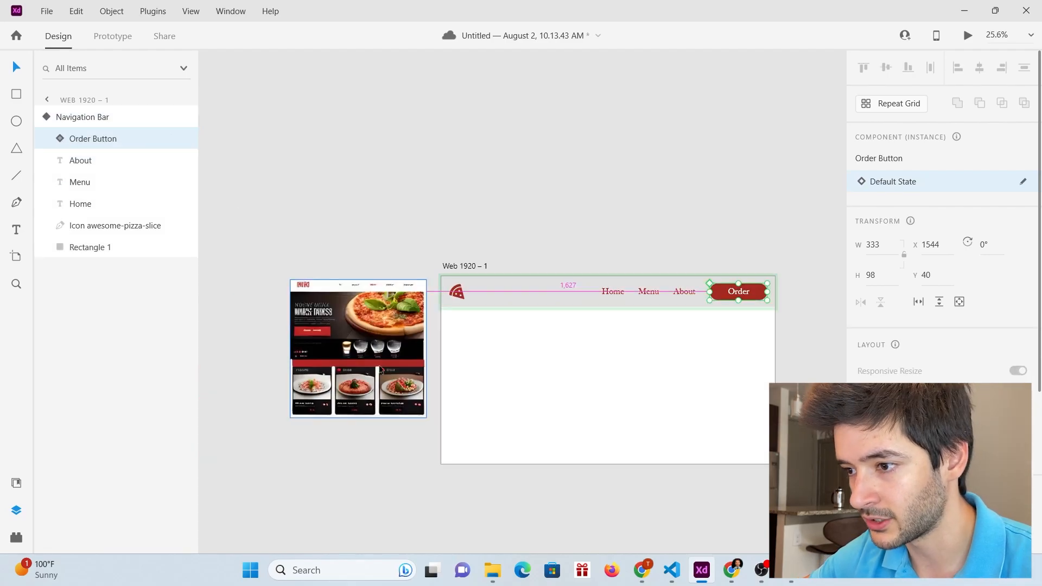
scroll(306, 316, up, 1)
scroll(447, 329, down, 1)
scroll(447, 325, up, 1)
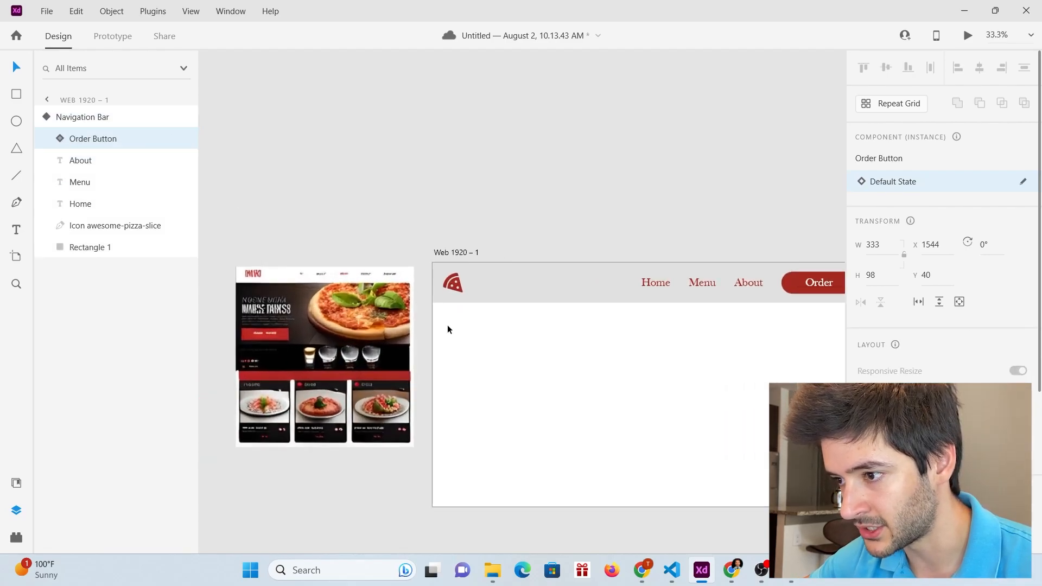
scroll(298, 281, down, 1)
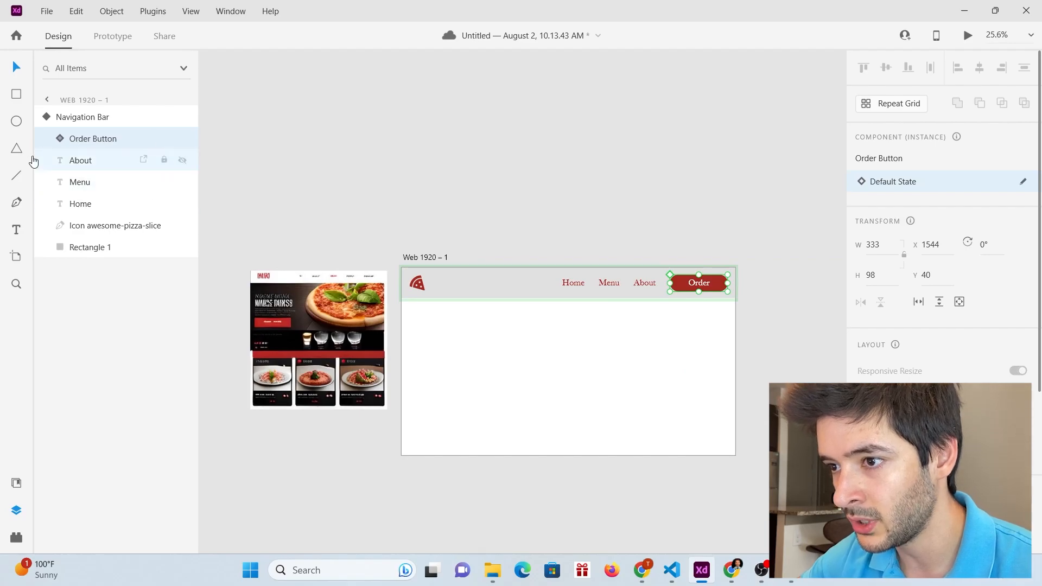
click(16, 95)
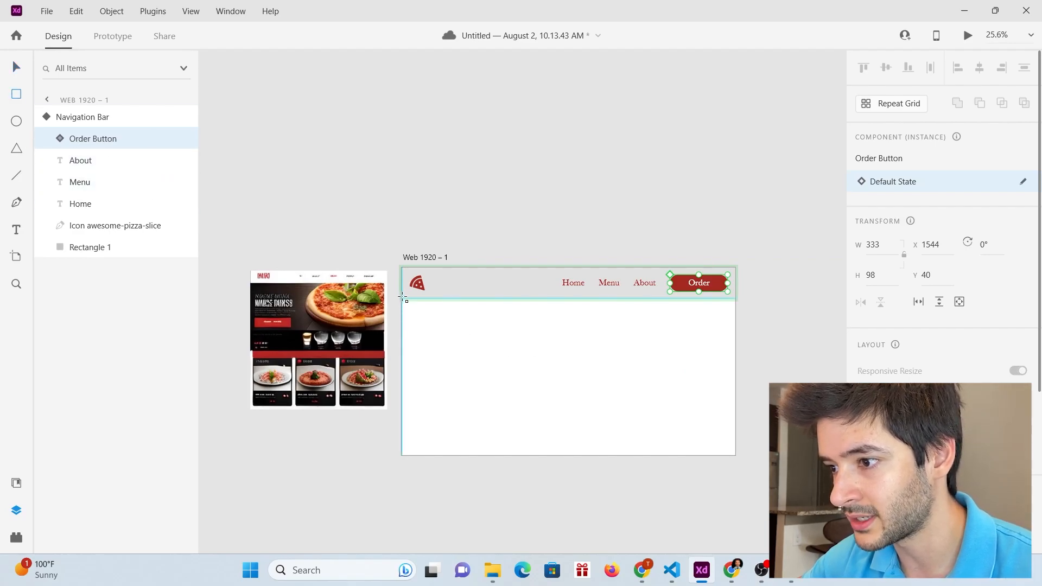
click(17, 68)
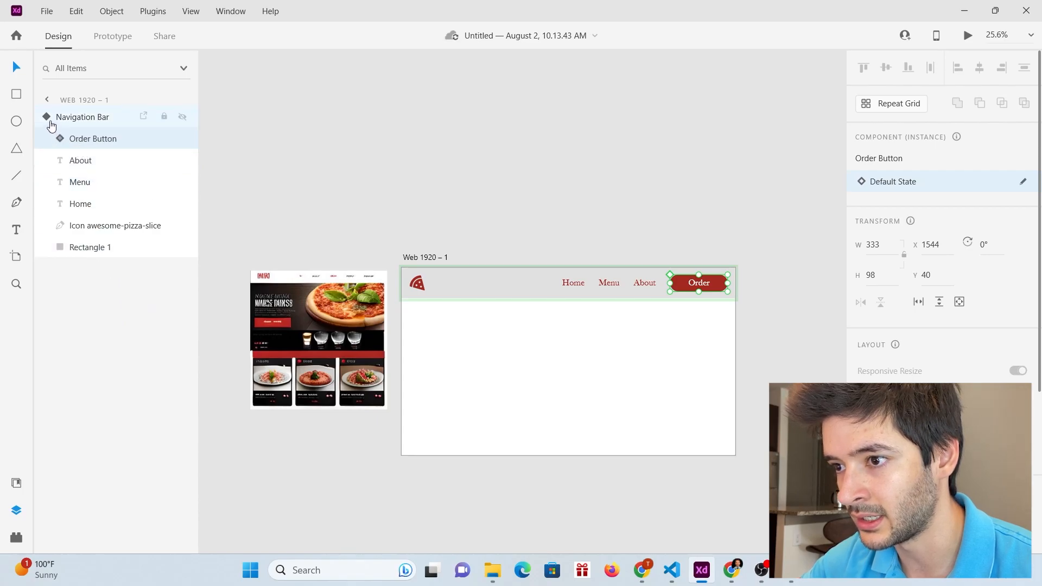
Step: Deselect the Navigation Bar, draw a 1920 by 666 rectangle directly below it across the artboard, and turn off the rectangle's border
click(76, 118)
click(491, 364)
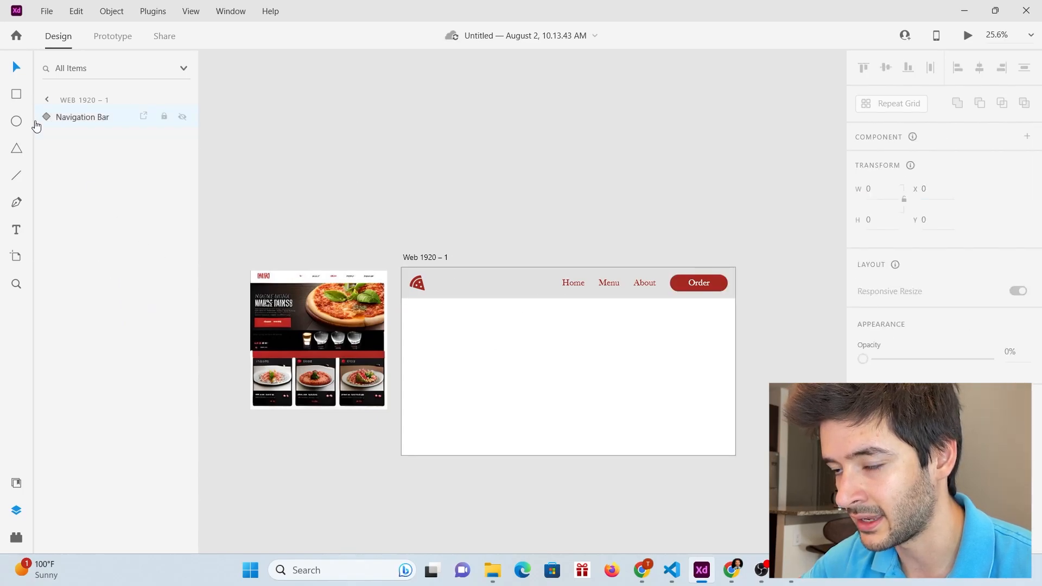
click(22, 95)
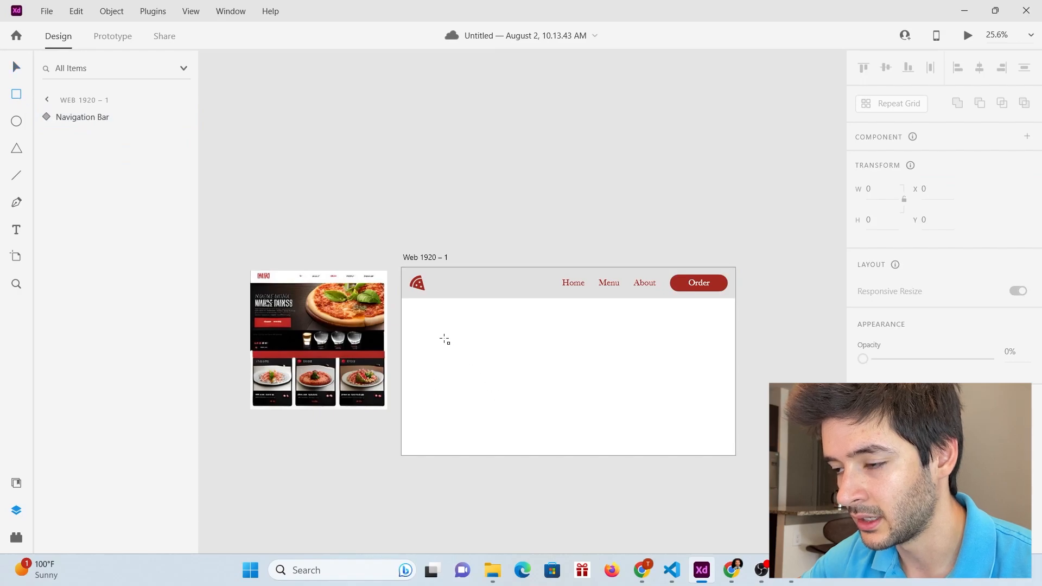
mouse_move(398, 300)
mouse_down()
mouse_move(717, 418)
mouse_move(737, 421)
mouse_move(736, 405)
mouse_move(735, 413)
mouse_up()
scroll(945, 244, down, 3)
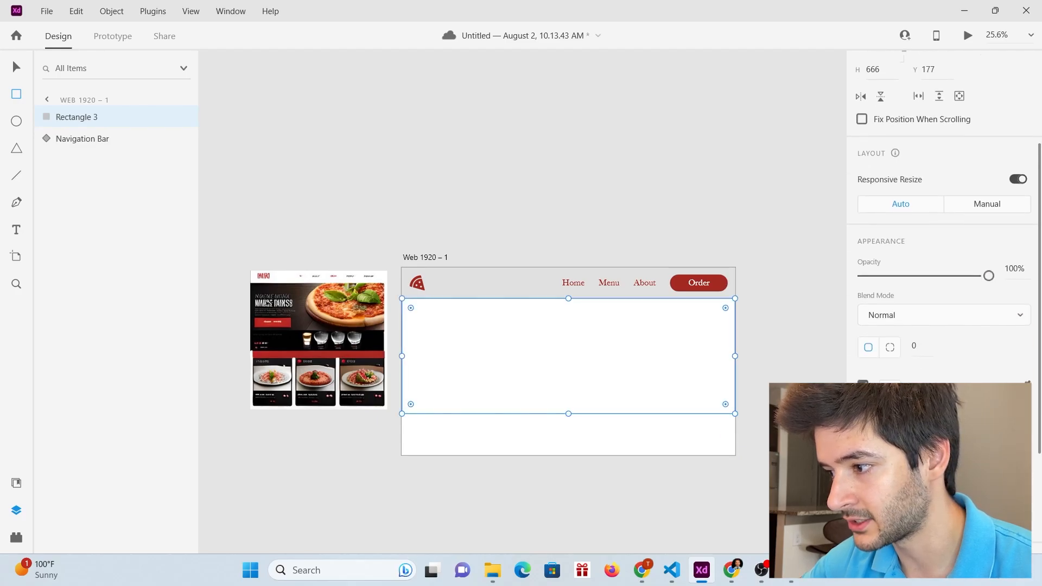
click(863, 413)
click(16, 68)
Step: Switch to File Explorer and select the pizza-baking-in-oven image in the Downloads folder
click(499, 574)
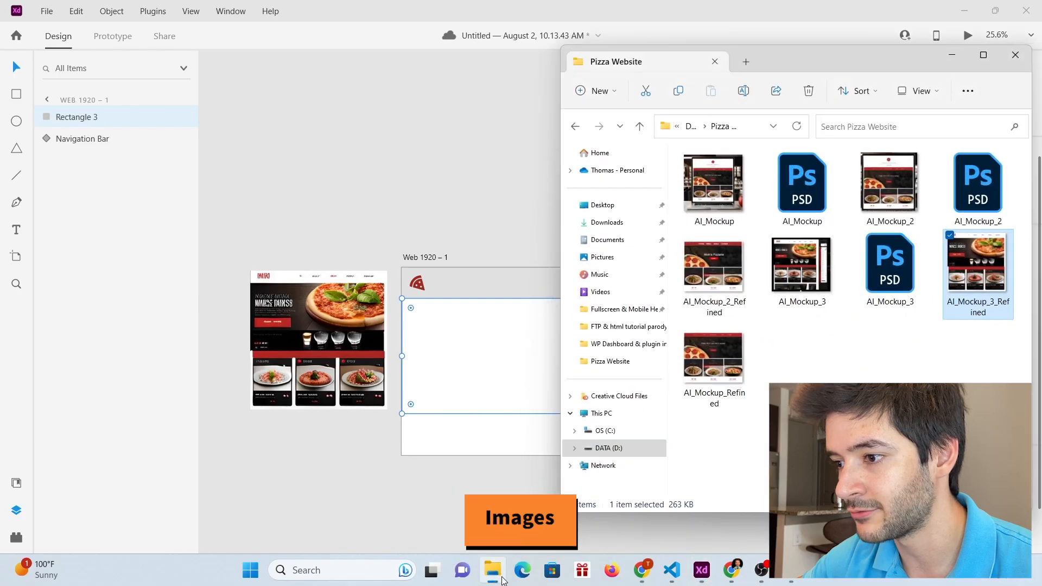
click(607, 222)
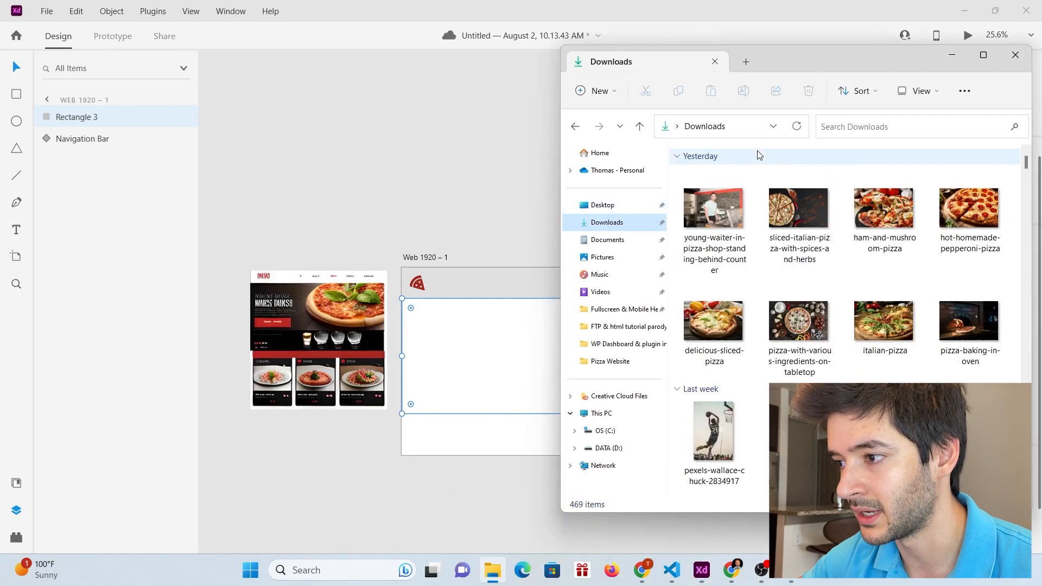
drag(804, 56, 876, 60)
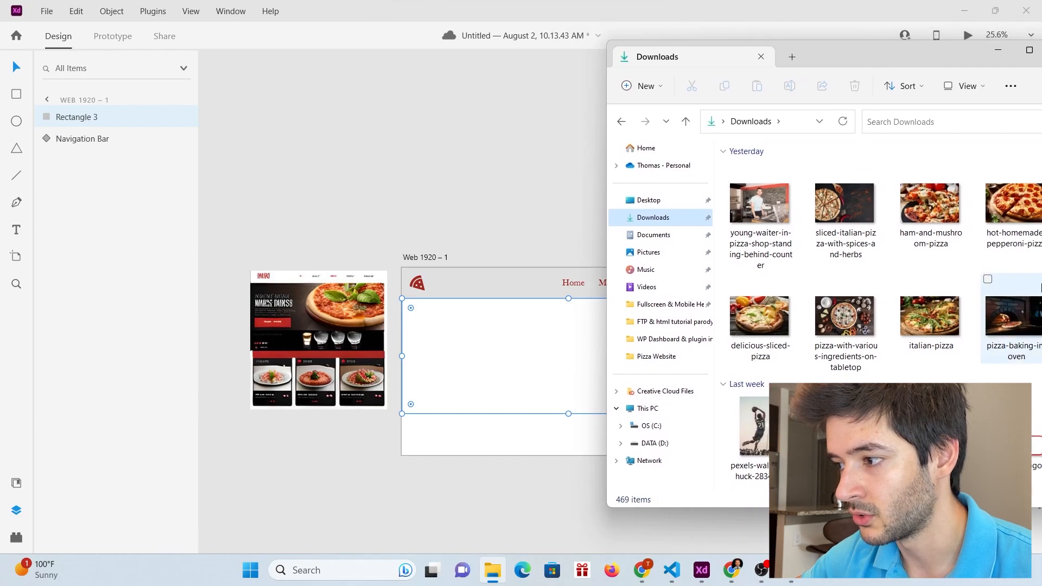
click(1007, 320)
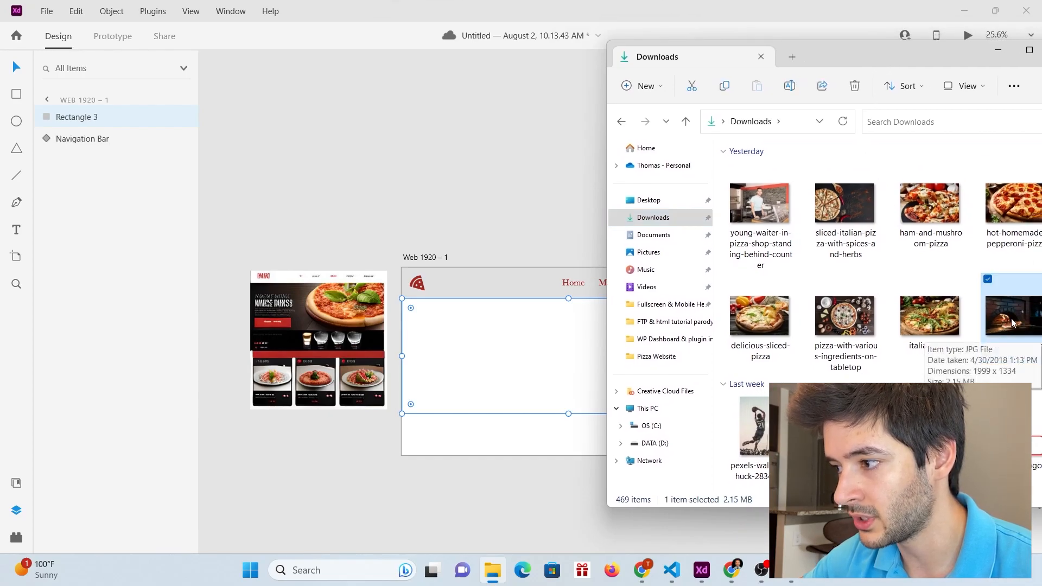
Step: Place the pizza-baking-in-oven image as a loose picture on the pasteboard above the artboard, and delete it
drag(1016, 321, 510, 360)
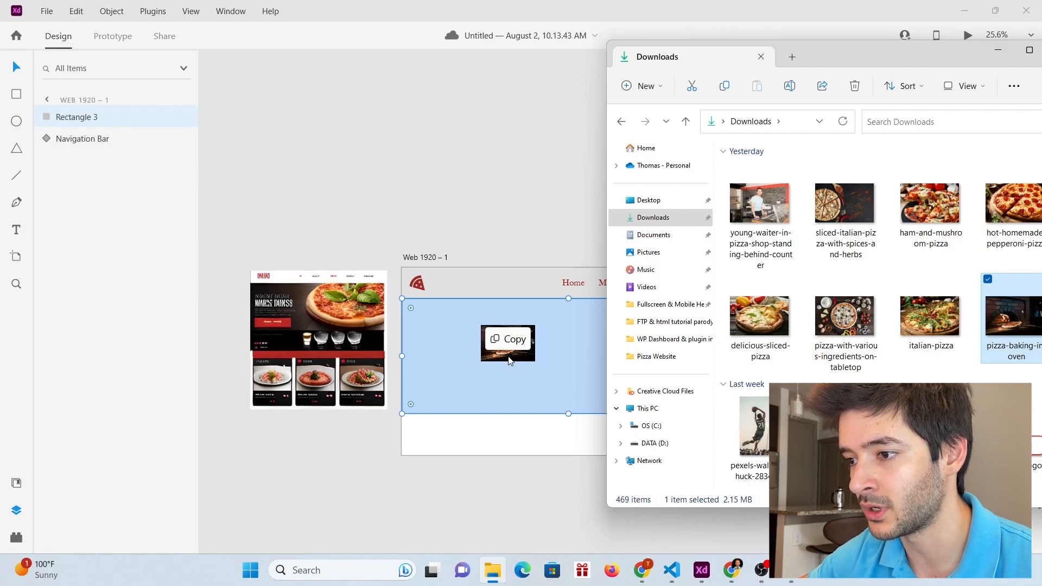
drag(510, 360, 455, 196)
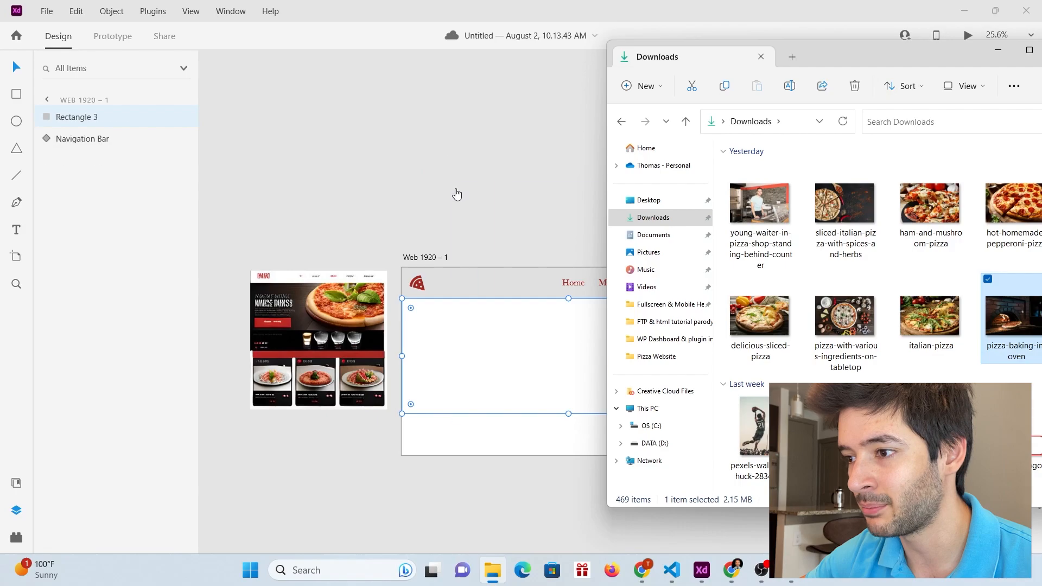
drag(510, 230, 385, 81)
scroll(753, 236, down, 2)
drag(538, 170, 559, 219)
key(Delete)
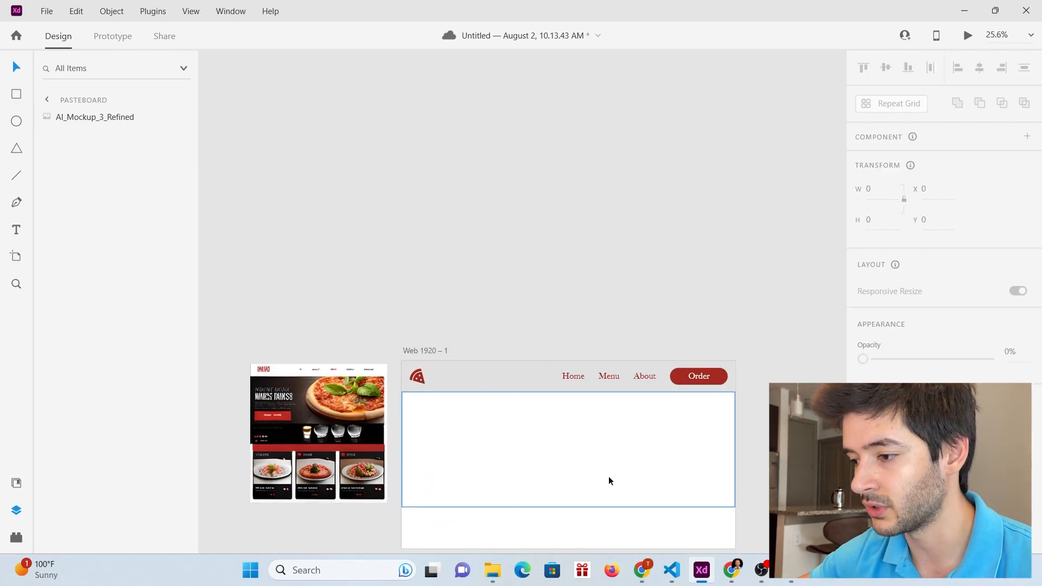
Step: Fill the rectangle below the Navigation Bar with the pizza-baking-in-oven image from the Downloads folder
click(494, 578)
scroll(536, 298, down, 2)
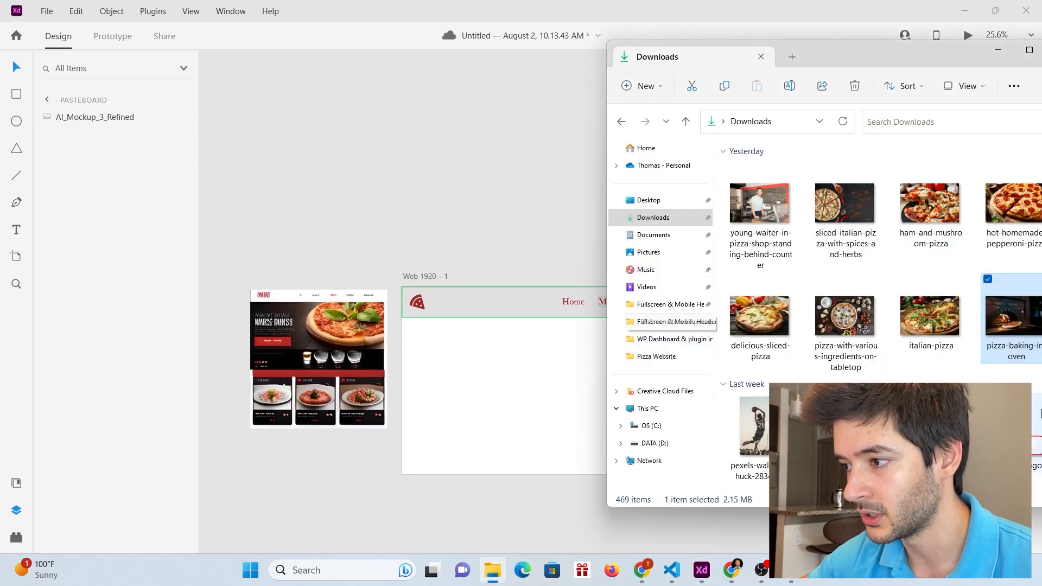
drag(1013, 317, 504, 359)
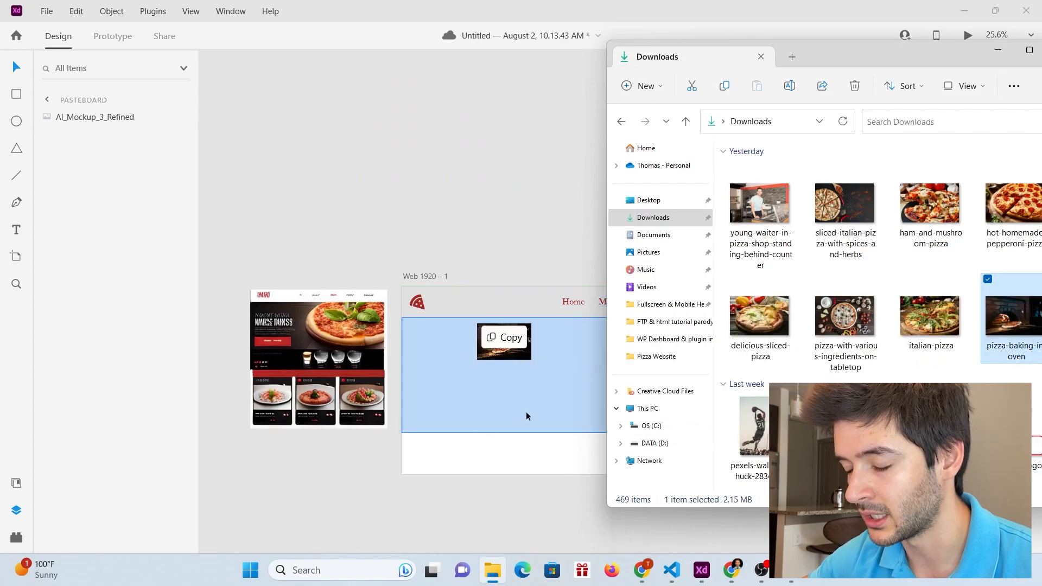
scroll(721, 370, up, 2)
scroll(739, 361, down, 1)
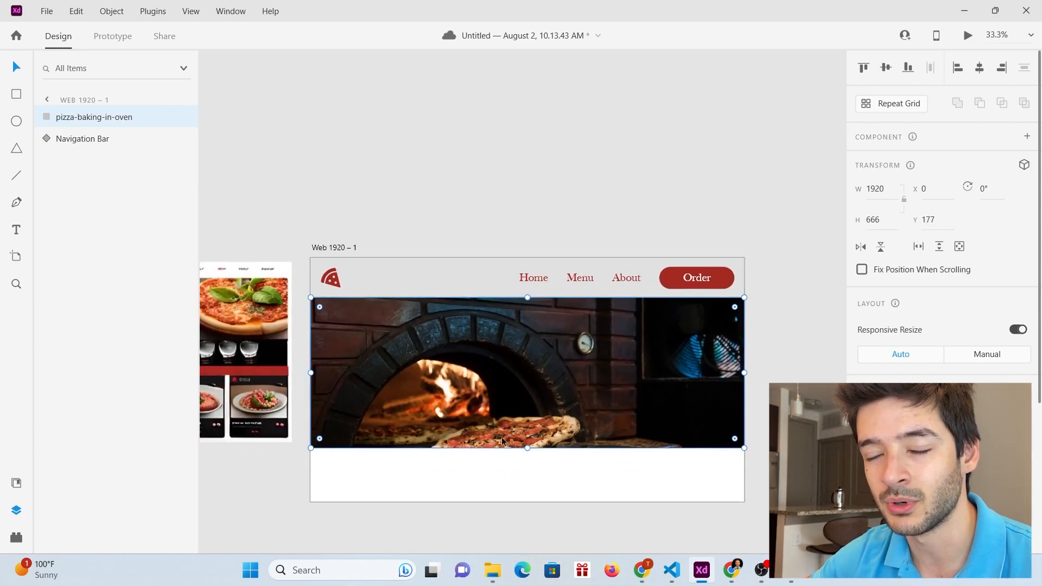
Step: Shift the oven image upward inside its rectangle so that the whole pizza lies within the frame
double_click(534, 383)
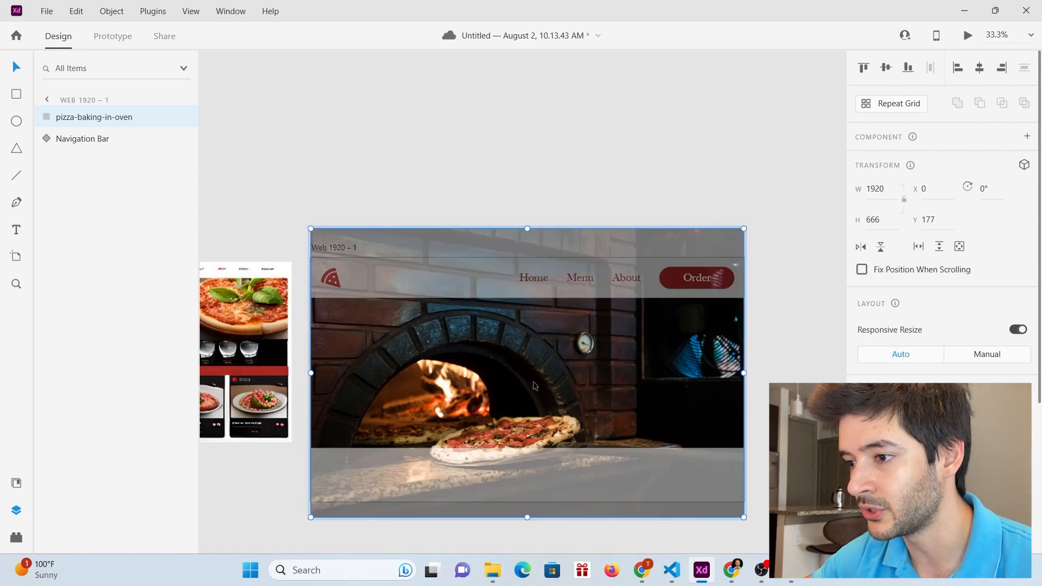
key(Up)
key(Up)
key(Up)
key(Up)
key(Up)
key(Up)
key(Up)
key(Up)
key(Up)
key(Up)
key(Up)
key(Up)
key(Up)
key(Up)
key(Up)
key(Up)
key(Up)
key(Up)
key(Up)
key(Up)
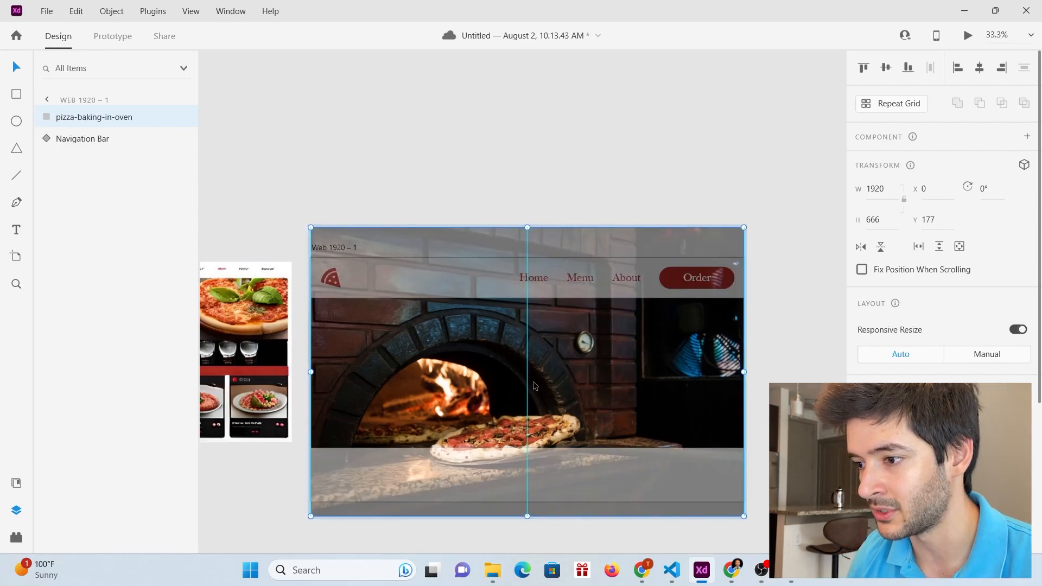
drag(534, 386, 532, 347)
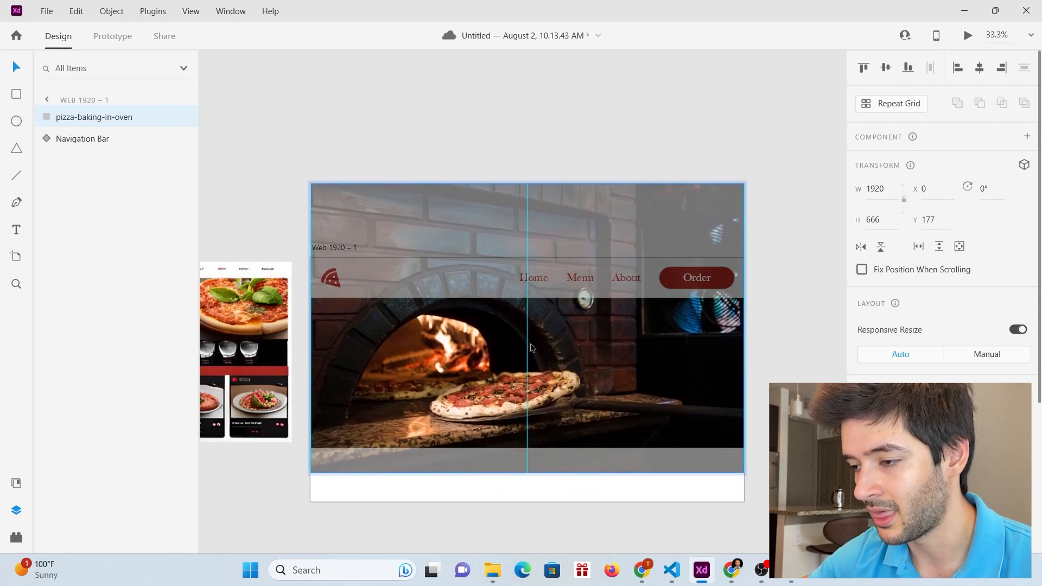
Step: Shift the oven image slightly upward inside its rectangle and enlarge it so the pizza sits prominently in the frame's right half
drag(532, 347, 531, 338)
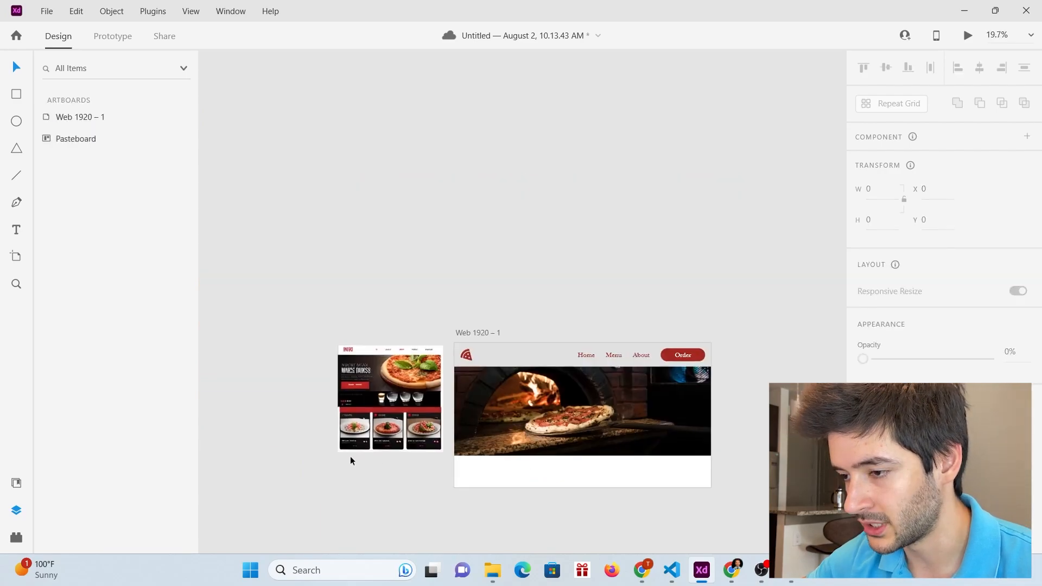
scroll(329, 447, up, 2)
scroll(329, 446, up, 2)
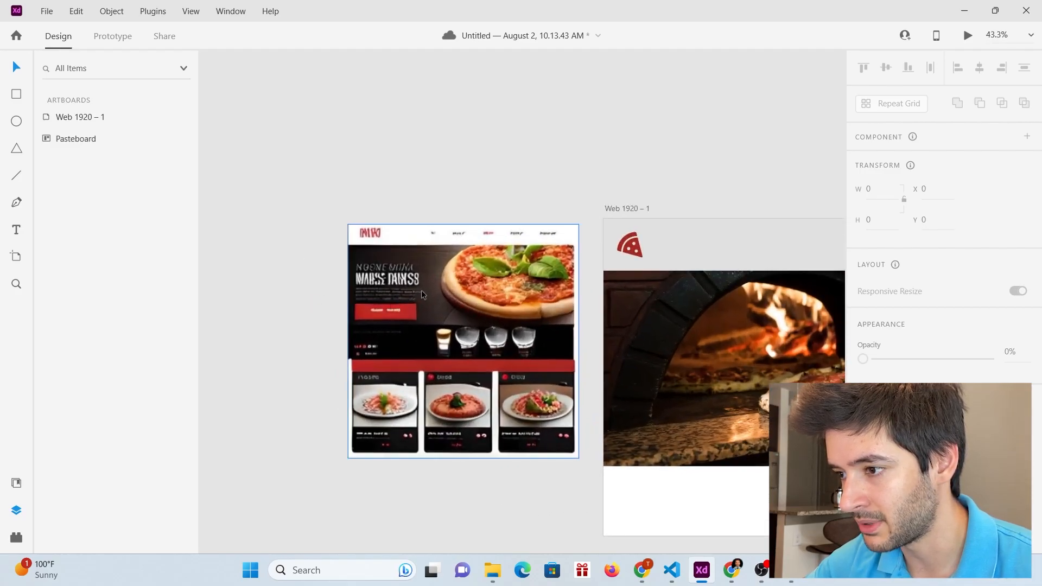
scroll(421, 289, up, 2)
scroll(305, 308, down, 3)
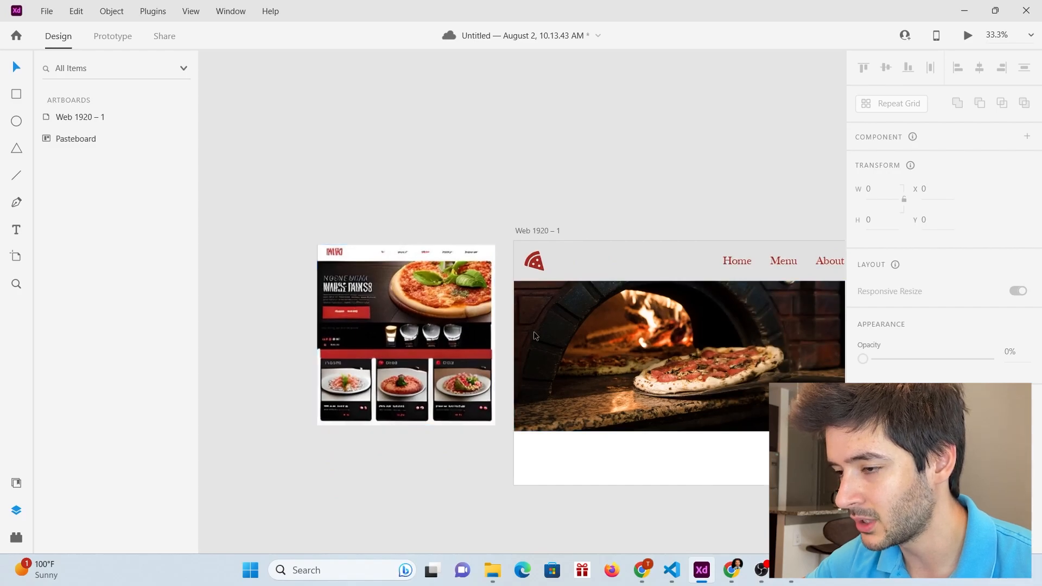
scroll(624, 353, down, 3)
double_click(630, 418)
drag(616, 419, 617, 409)
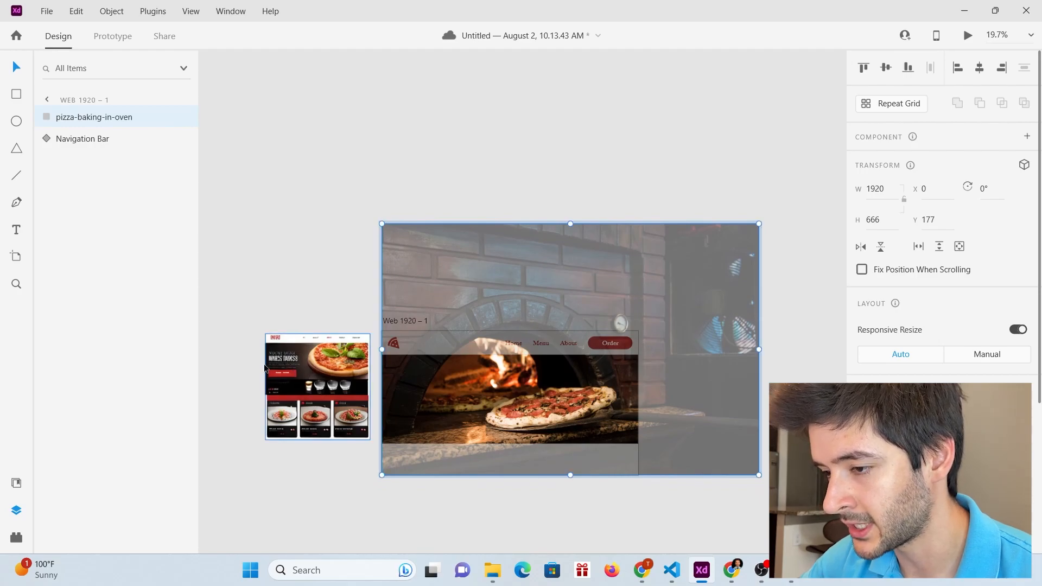
click(467, 538)
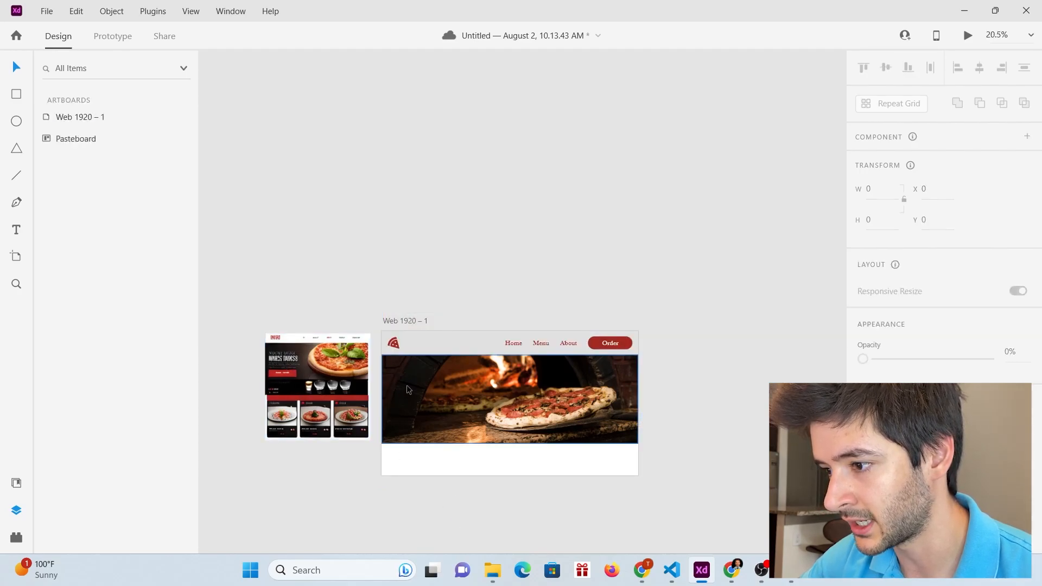
Step: Change the fill of Rectangle 1, the Navigation Bar's background, to white
scroll(406, 386, up, 2)
click(477, 319)
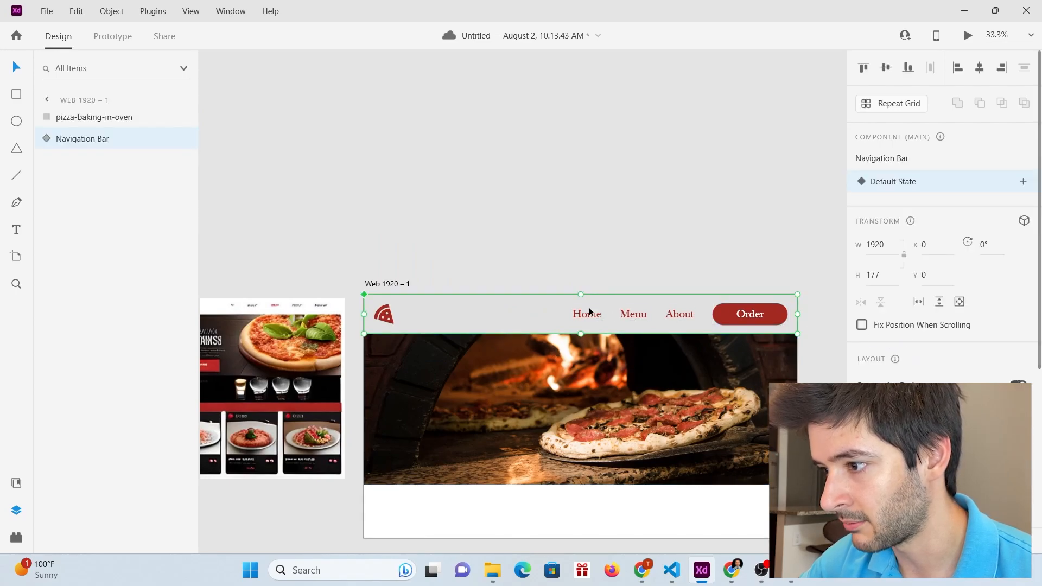
click(39, 140)
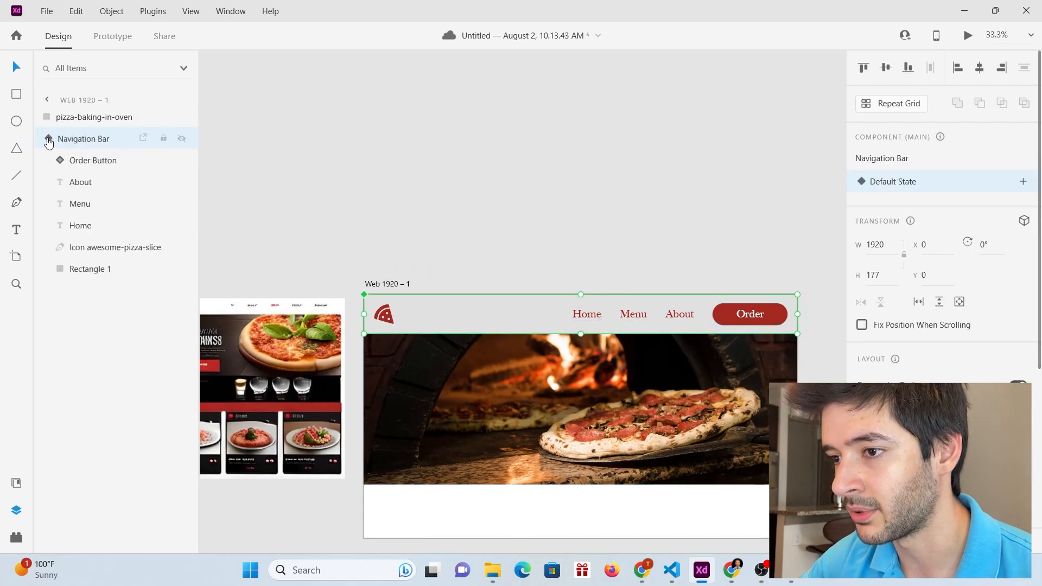
click(87, 270)
scroll(945, 244, down, 4)
click(881, 403)
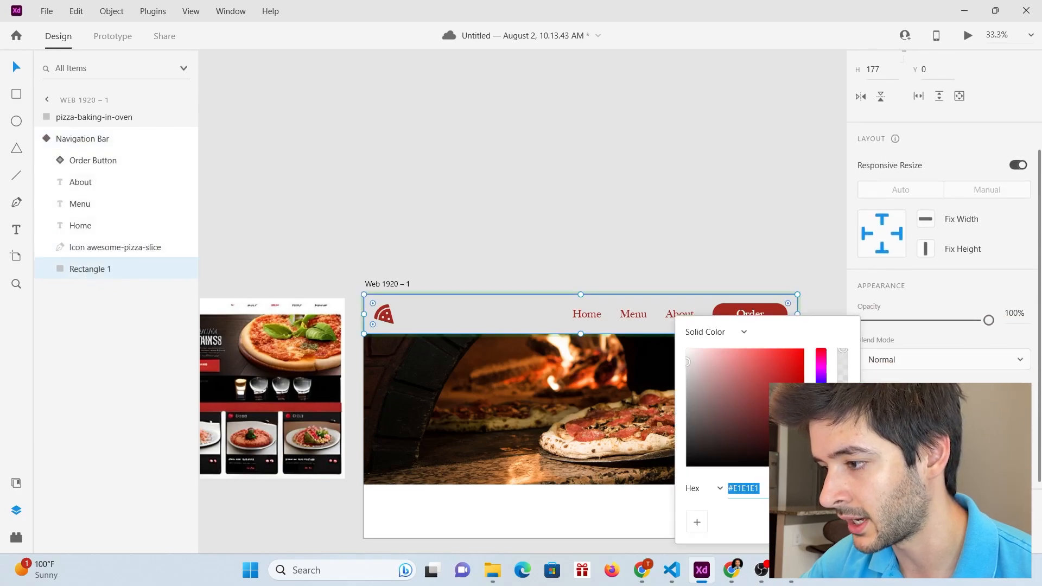
drag(692, 362, 663, 333)
click(568, 164)
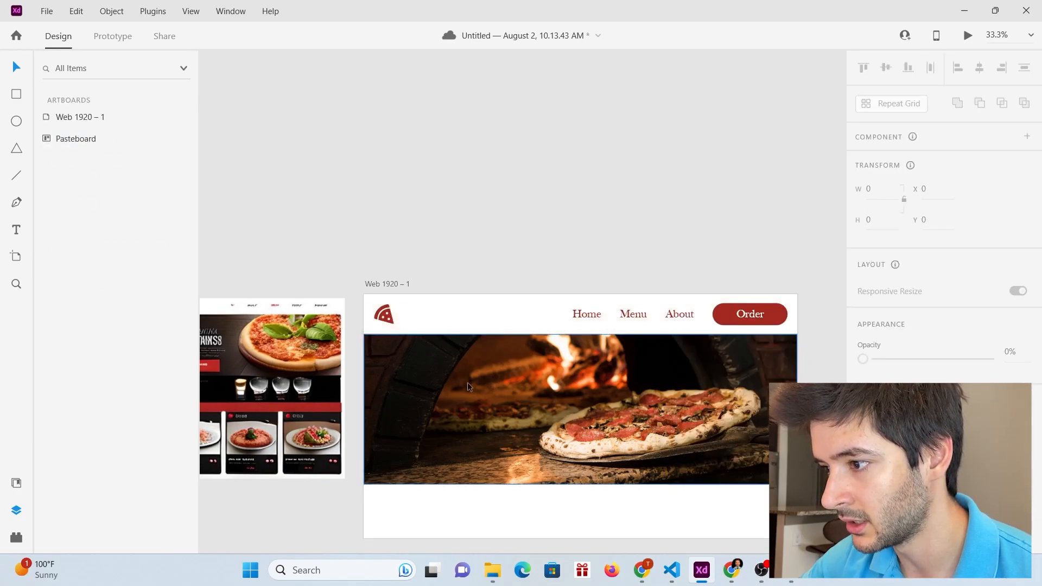
scroll(600, 390, down, 1)
scroll(551, 381, right, 3)
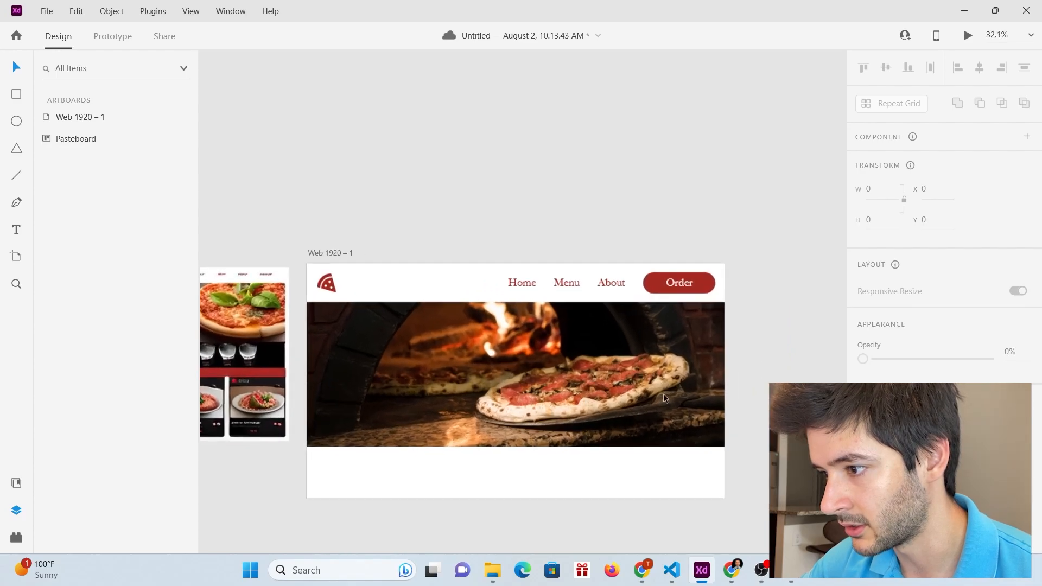
scroll(366, 358, up, 1)
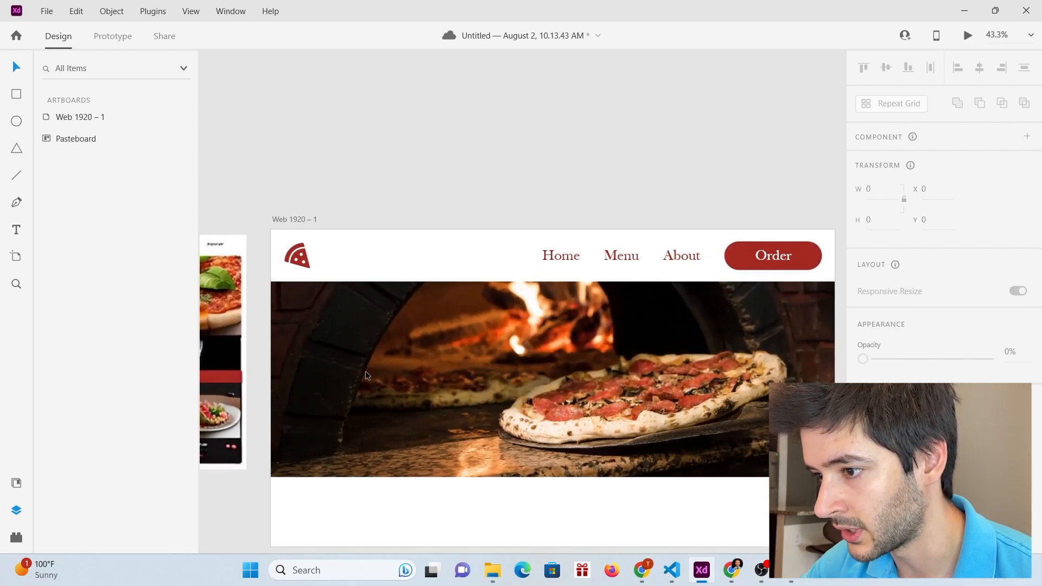
scroll(402, 382, down, 1)
scroll(586, 379, up, 1)
scroll(585, 379, down, 1)
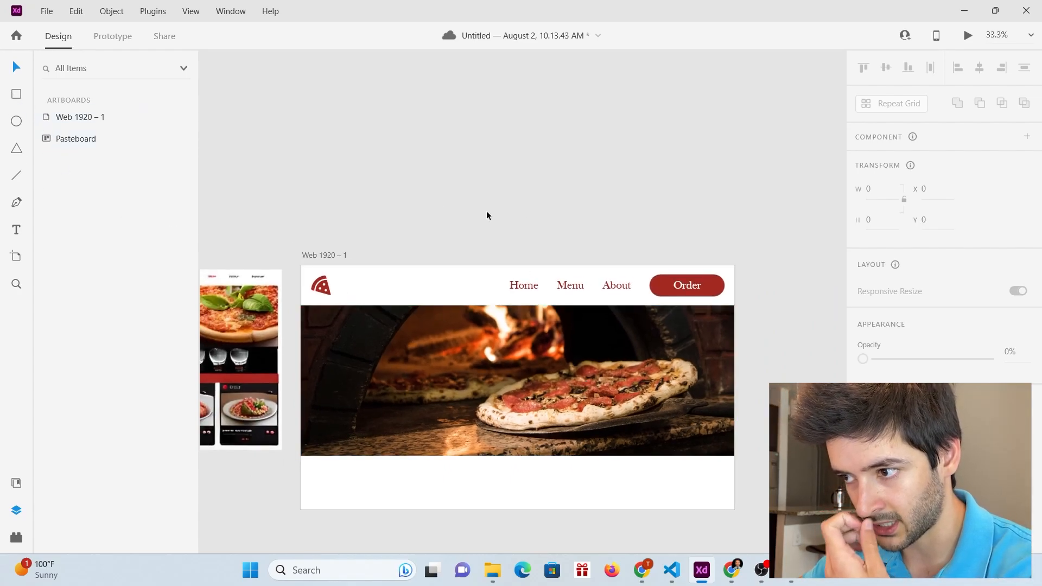
Step: Add the heading text "Alvin's Pizzeria" at size 120 and place it over the left part of the oven image
click(20, 231)
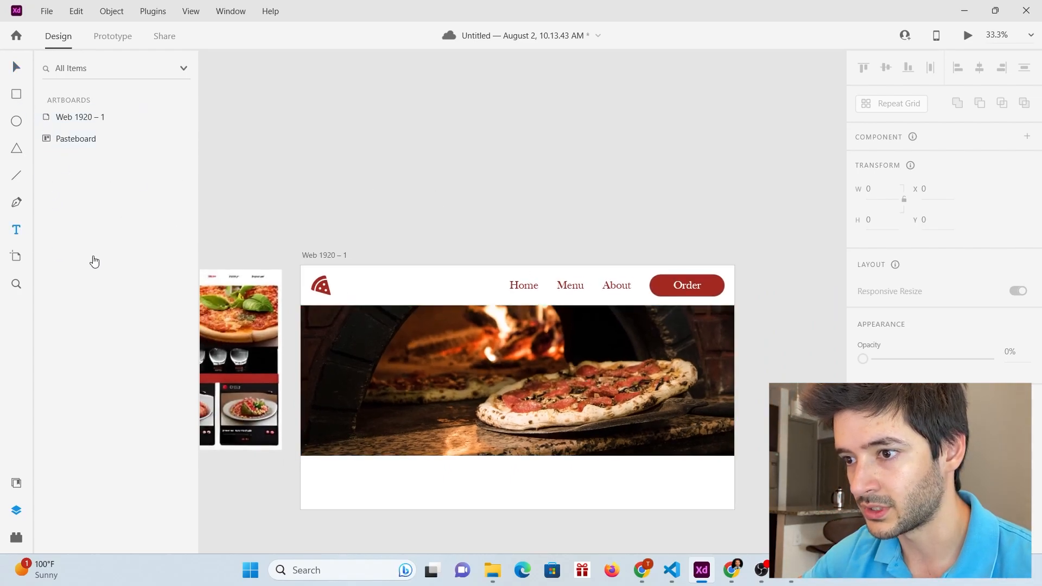
click(451, 216)
text(Al)
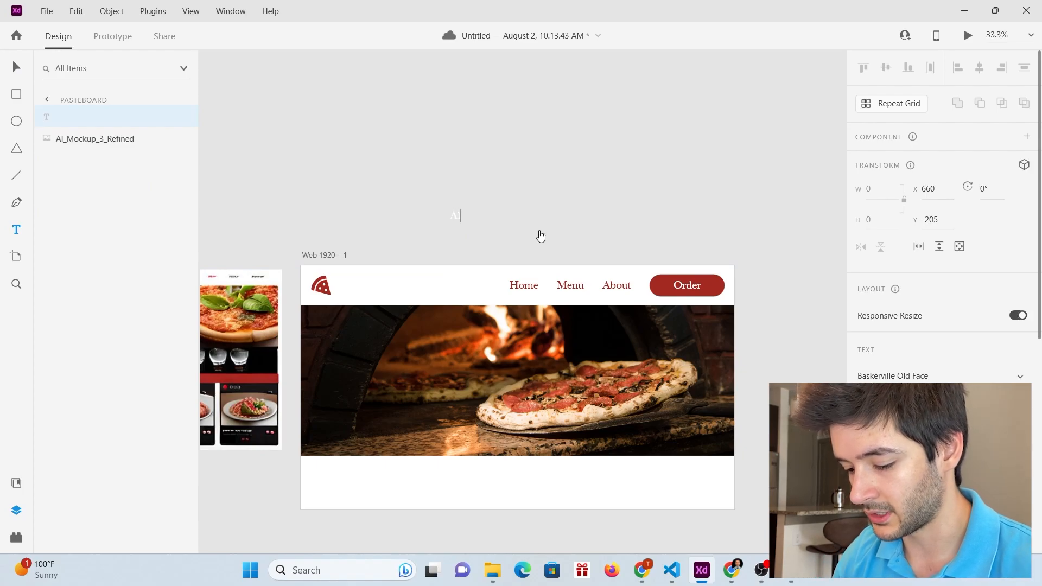
text(vin's Pizze)
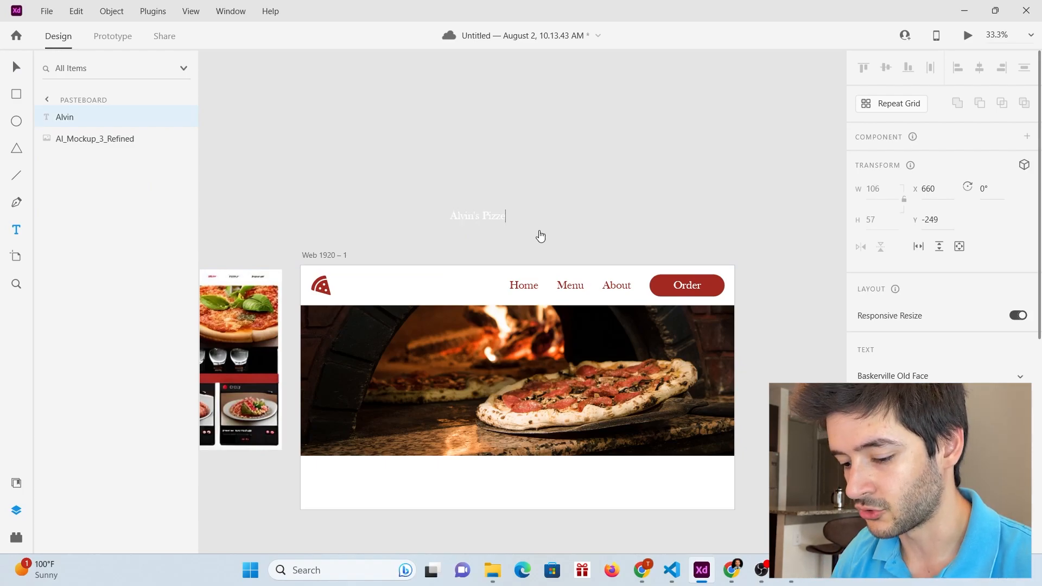
text(ria)
key(ctrl+a)
key(Escape)
drag(580, 215, 447, 363)
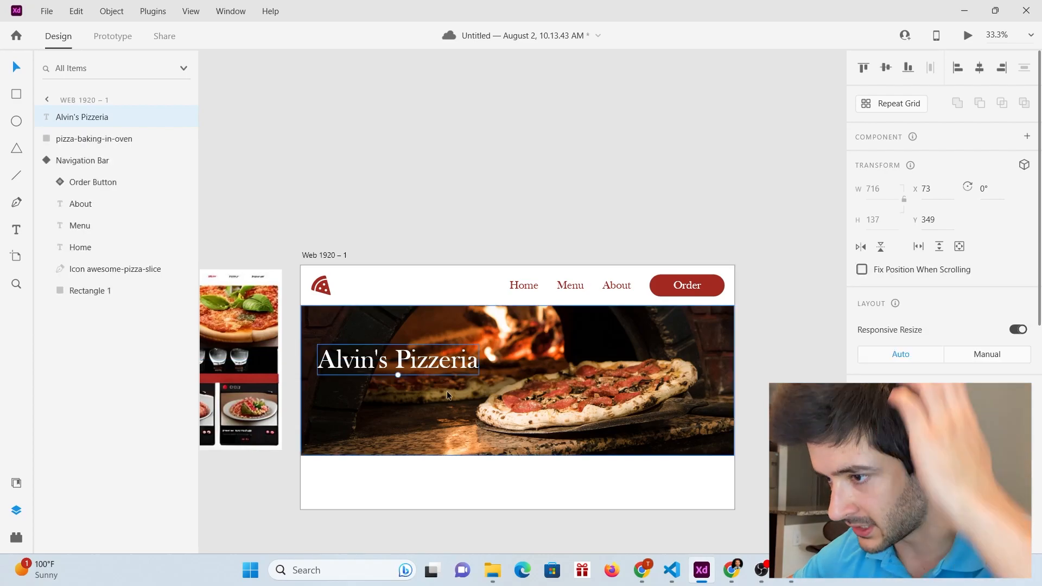
Step: Enable a drop shadow on the "Alvin's Pizzeria" heading and set its black colour to 50% opacity
key(alt)
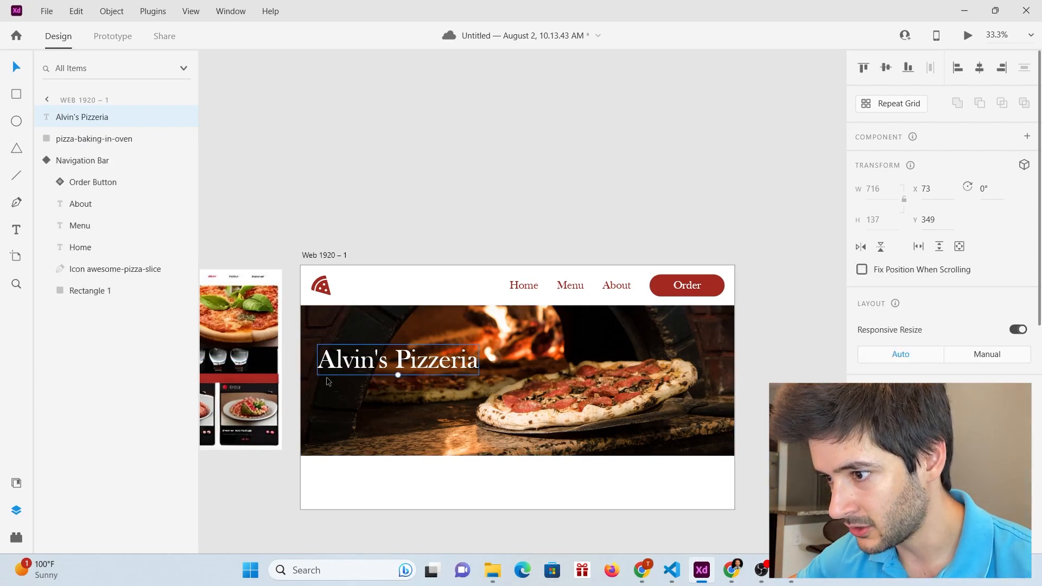
scroll(327, 382, up, 3)
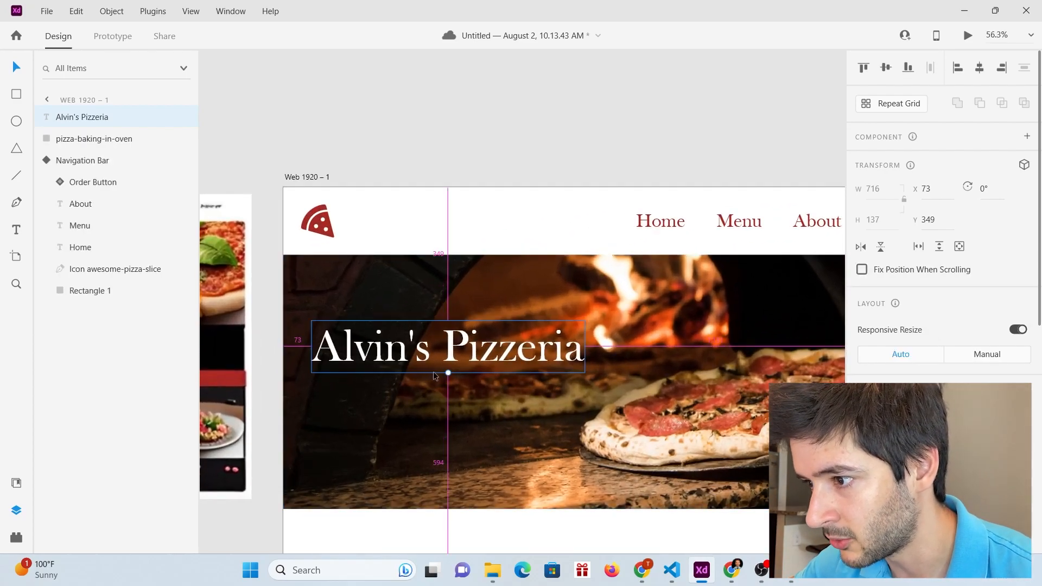
double_click(452, 355)
scroll(962, 357, down, 4)
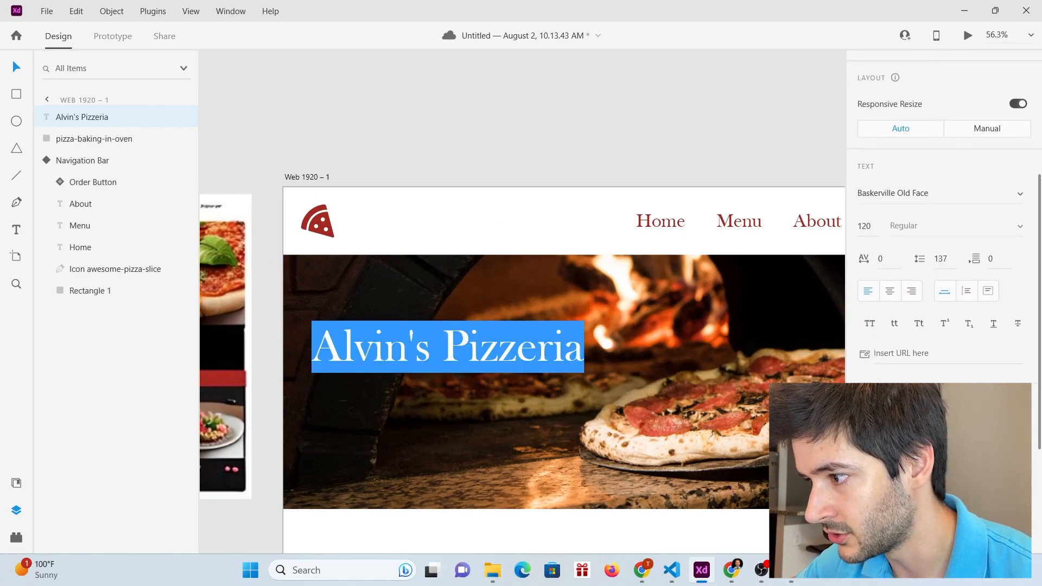
scroll(962, 356, down, 4)
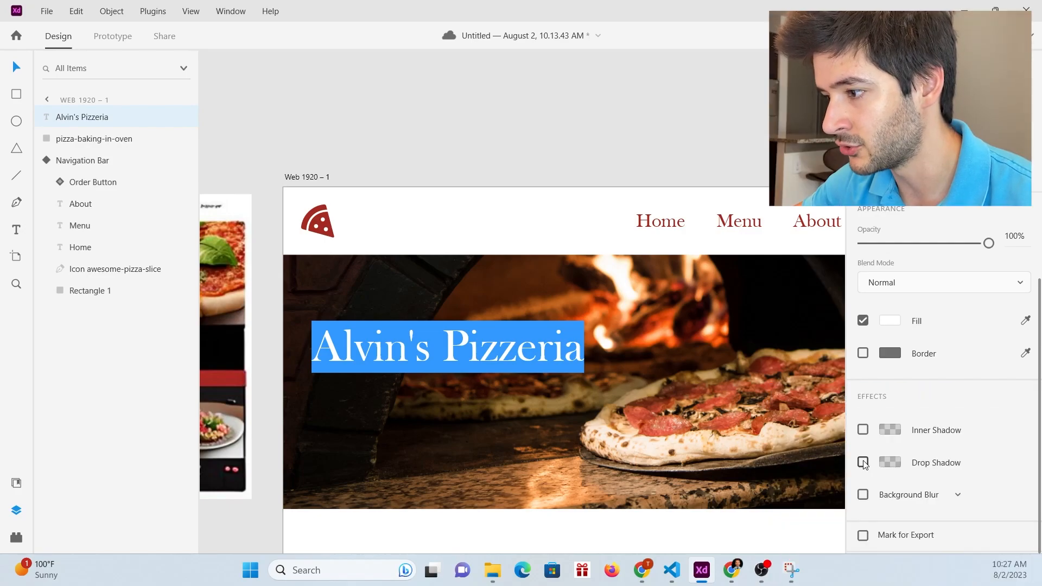
click(863, 463)
click(891, 464)
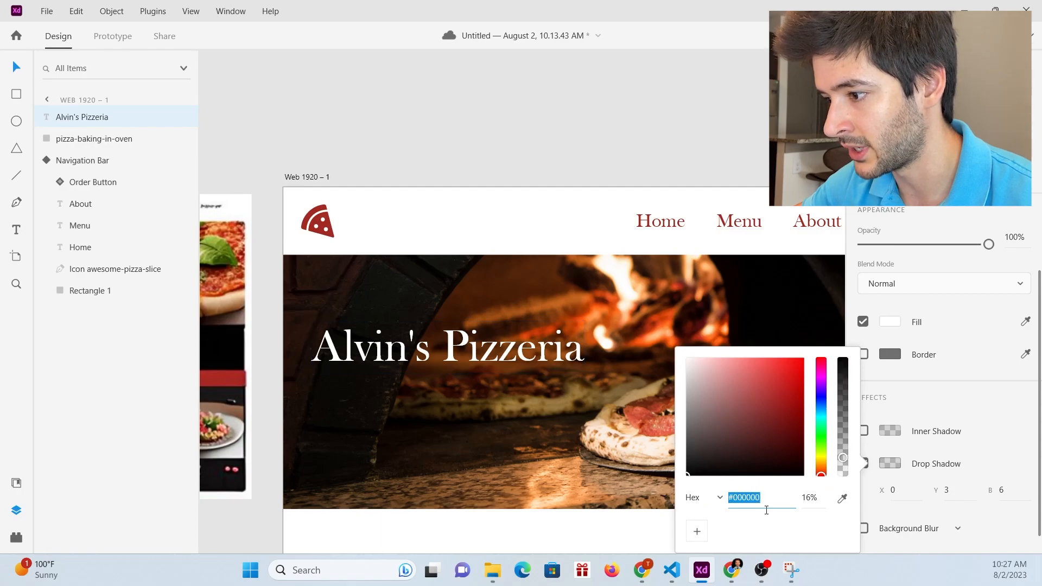
click(800, 497)
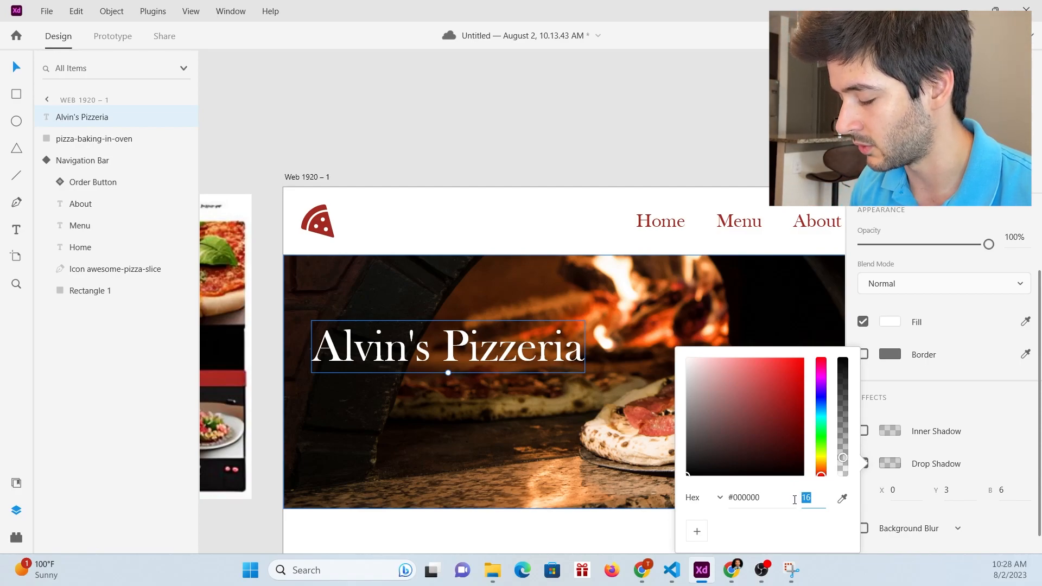
text(50)
key(Return)
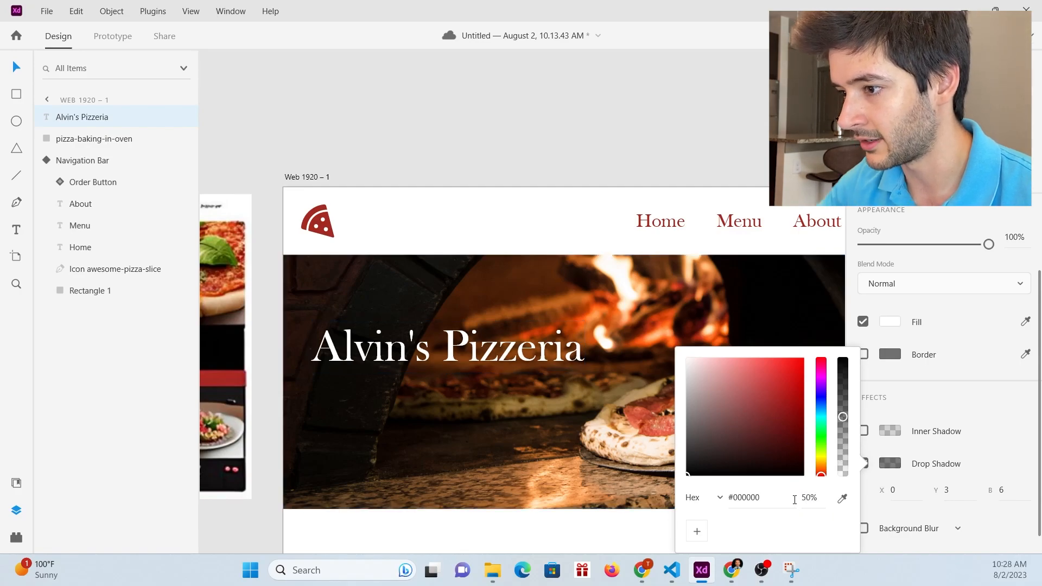
click(952, 401)
Step: Set both the X and Y offsets of the heading's drop shadow to 4
click(892, 492)
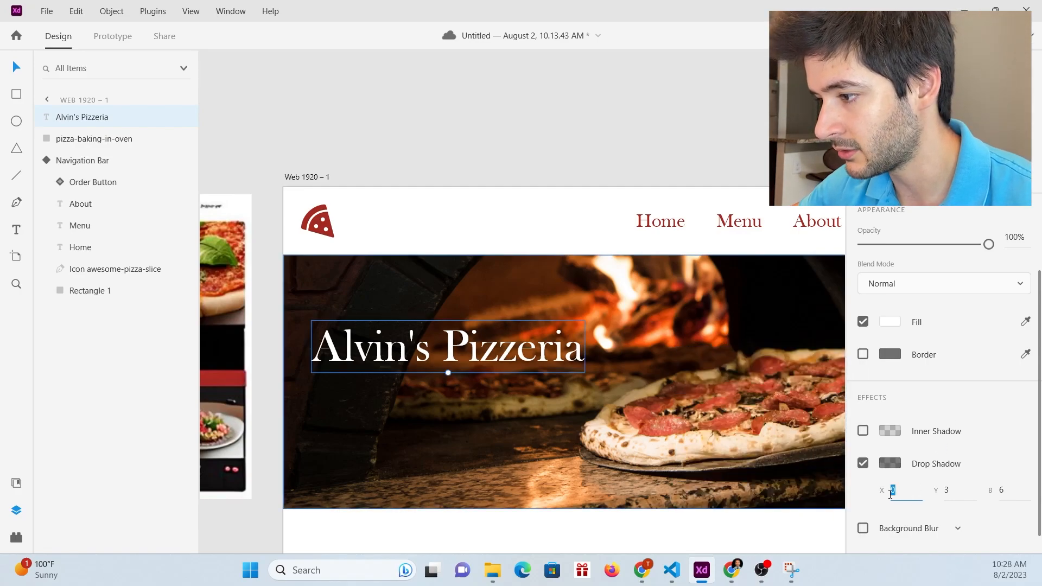
key(Return)
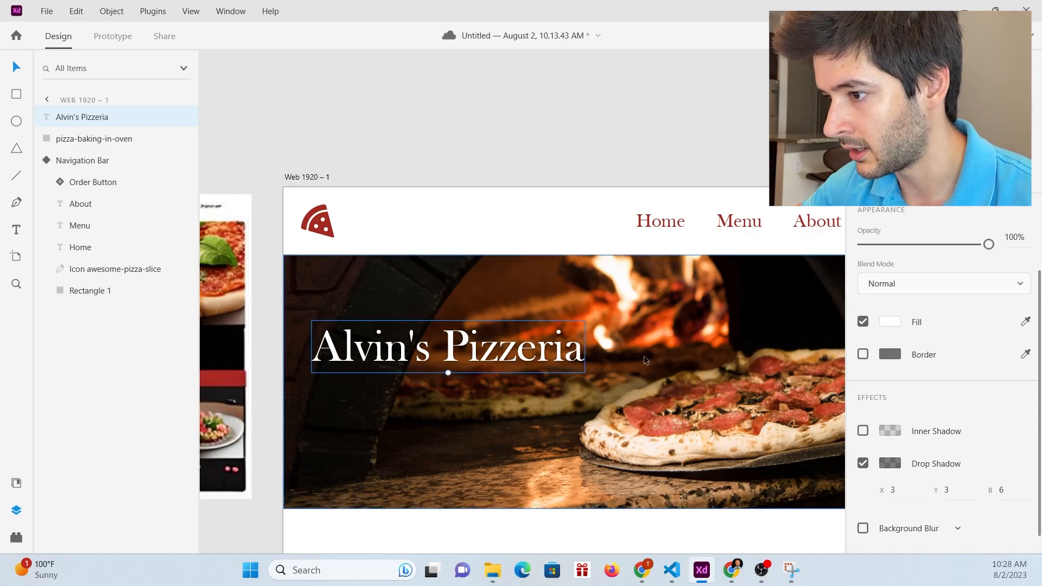
click(899, 495)
text(4)
click(957, 491)
text(4)
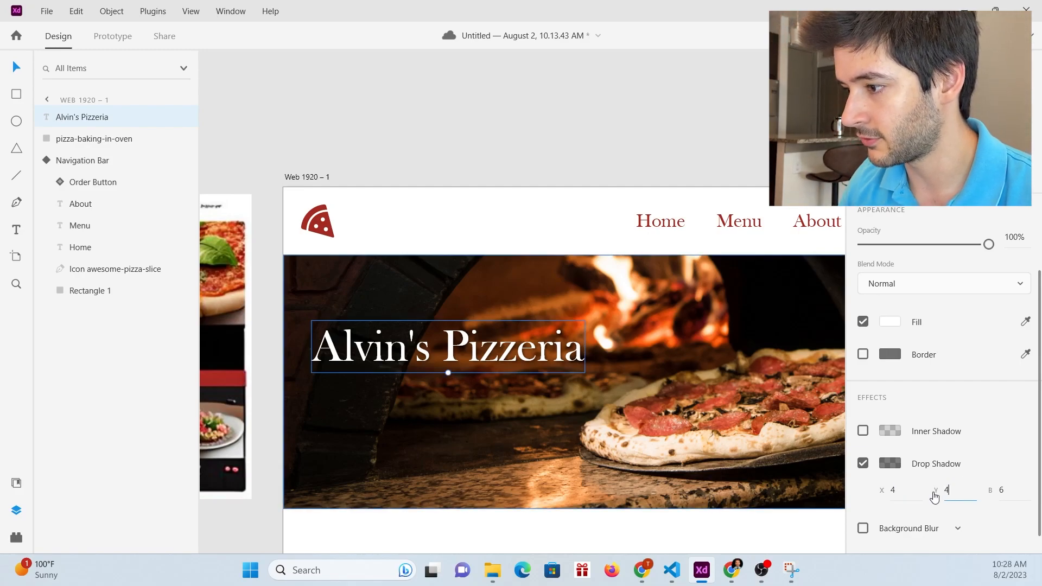
Step: Move the heading onto the light pasteboard to examine its drop shadow, and return it to the oven image
drag(534, 331, 538, 143)
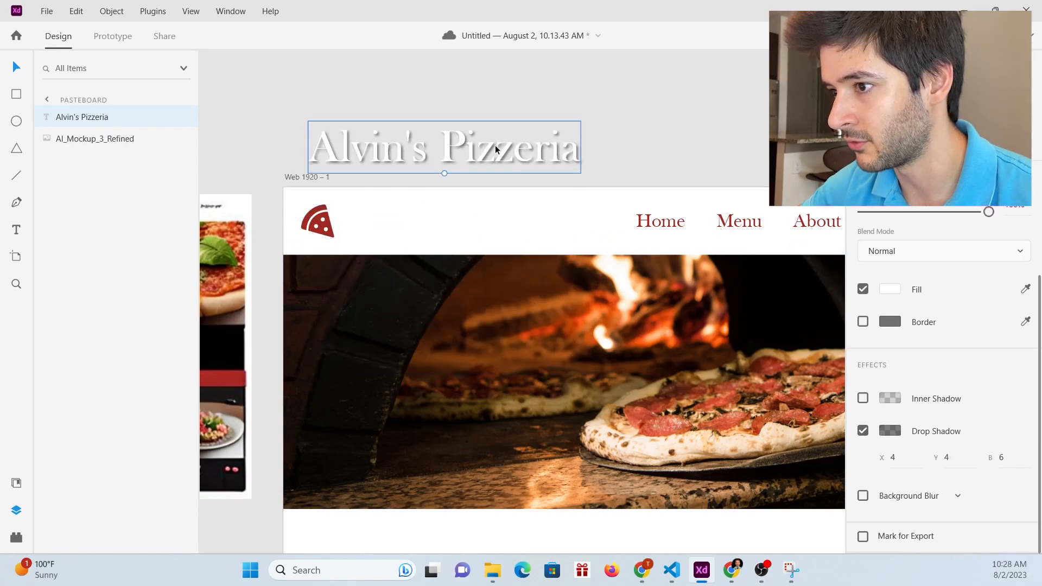
drag(495, 145, 495, 349)
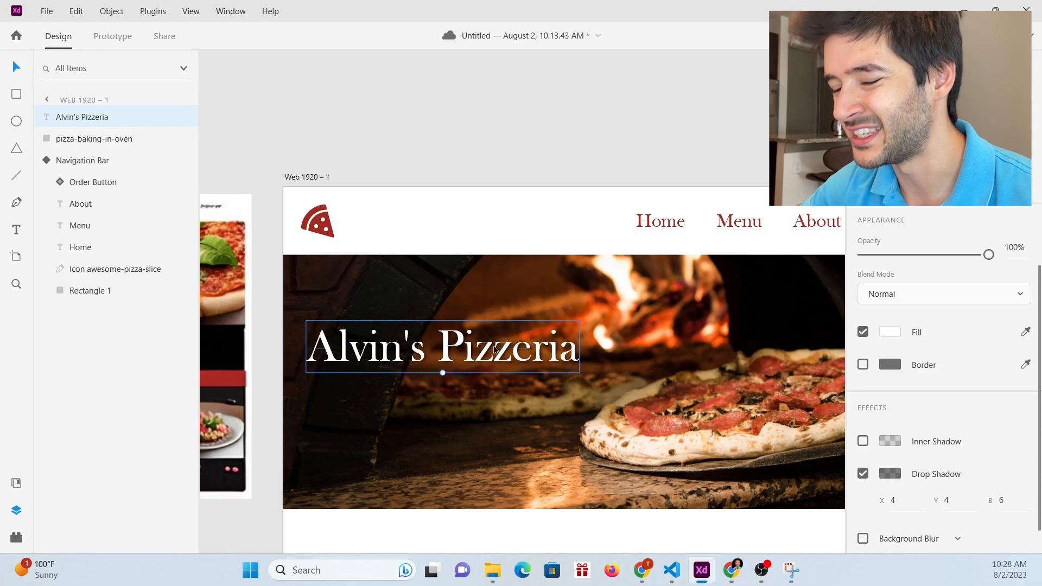
scroll(942, 429, down, 1)
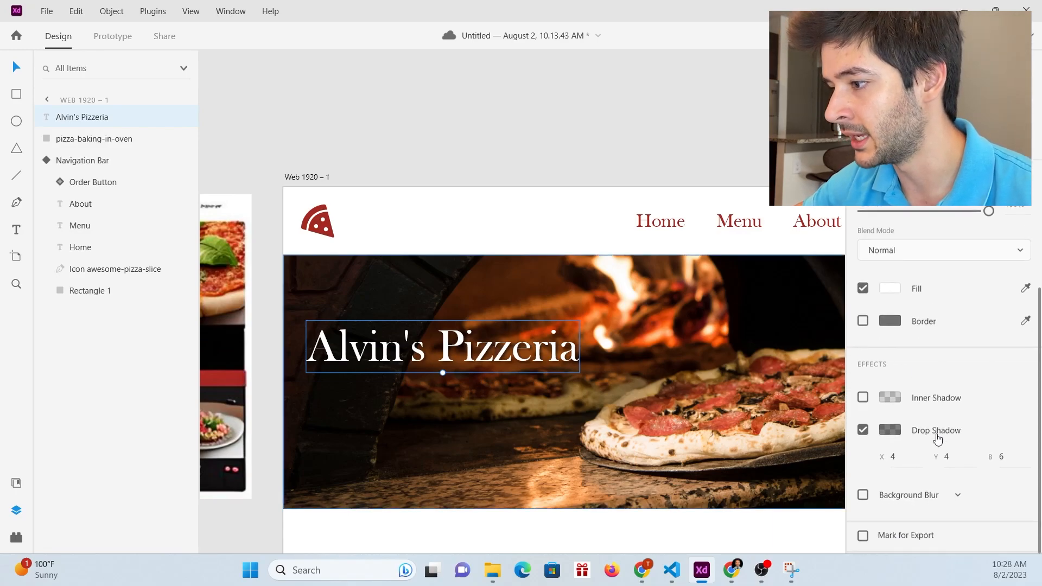
click(1003, 459)
drag(1003, 459, 998, 459)
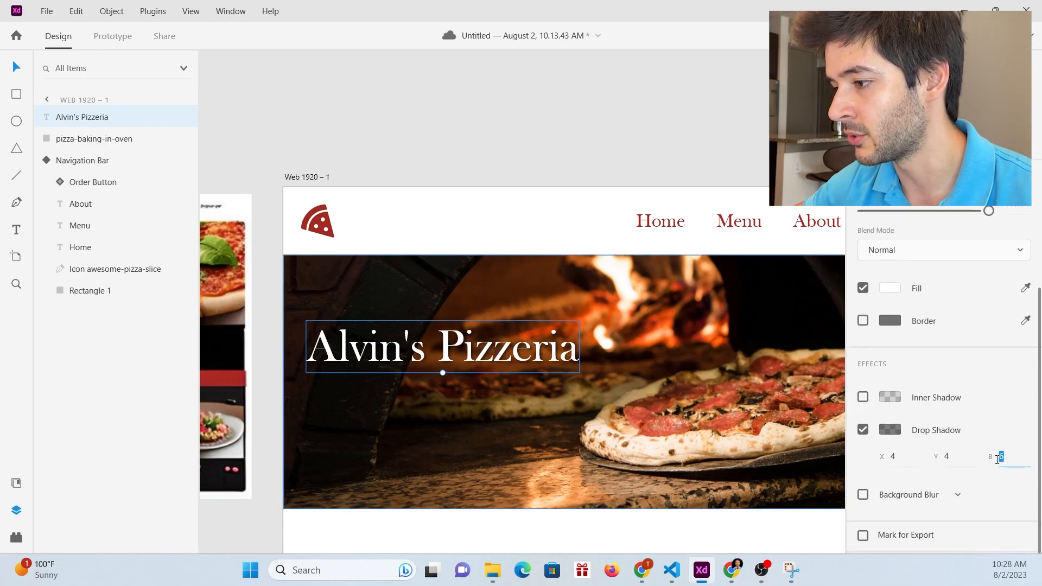
click(1018, 458)
click(490, 358)
Step: Move the heading onto the pasteboard above the artboard and set its drop shadow blur to 0
drag(485, 359, 471, 153)
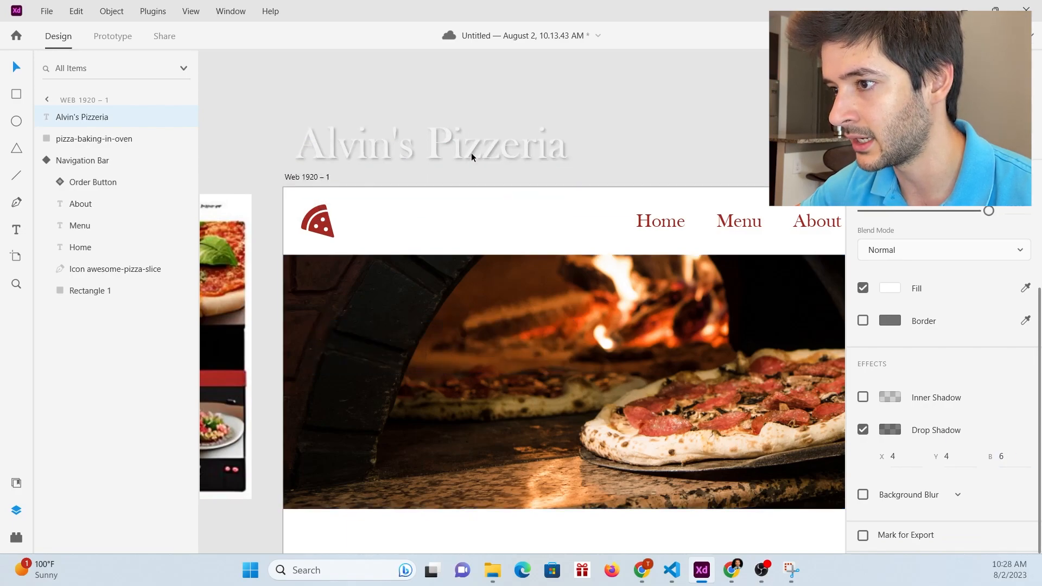
drag(1009, 457, 997, 458)
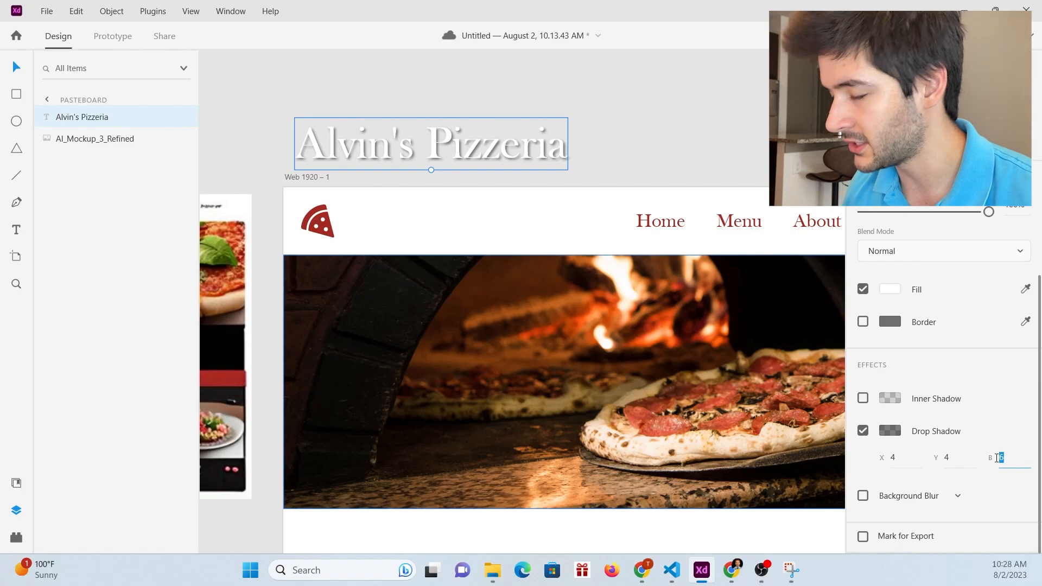
key(Return)
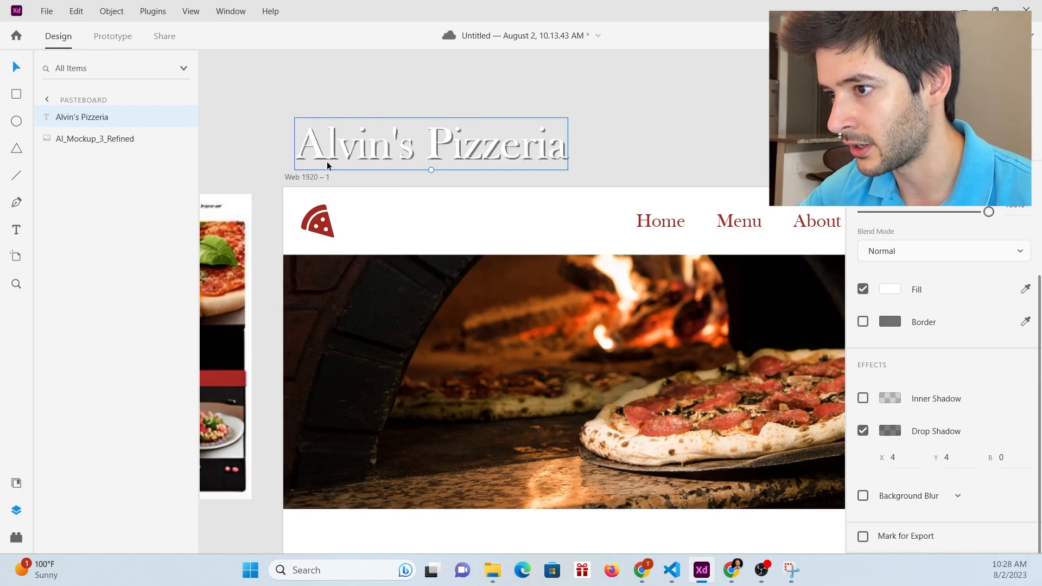
Step: Set the blur of the heading's drop shadow to 3
drag(1008, 460, 995, 462)
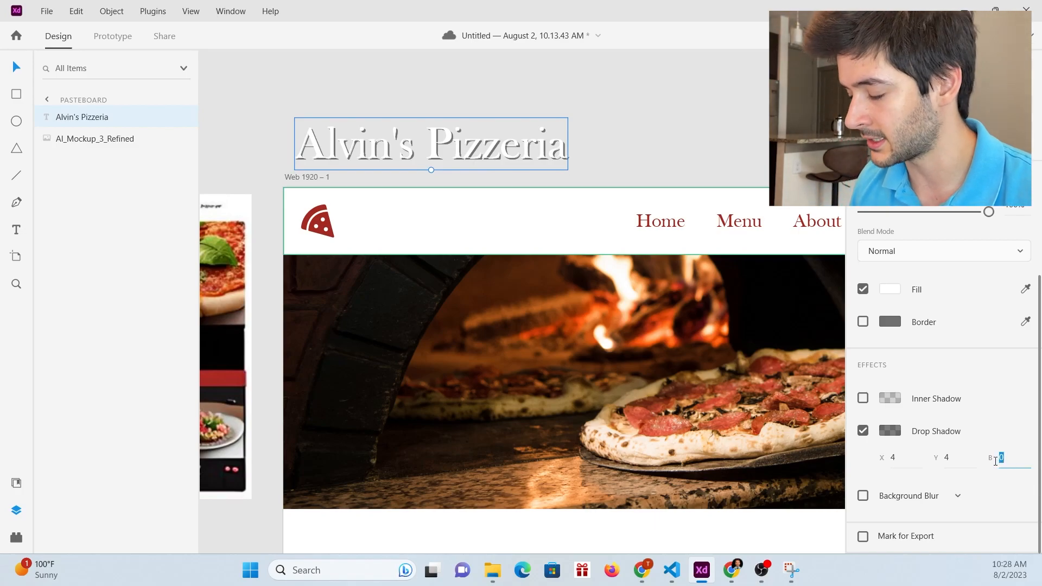
text(3)
key(Return)
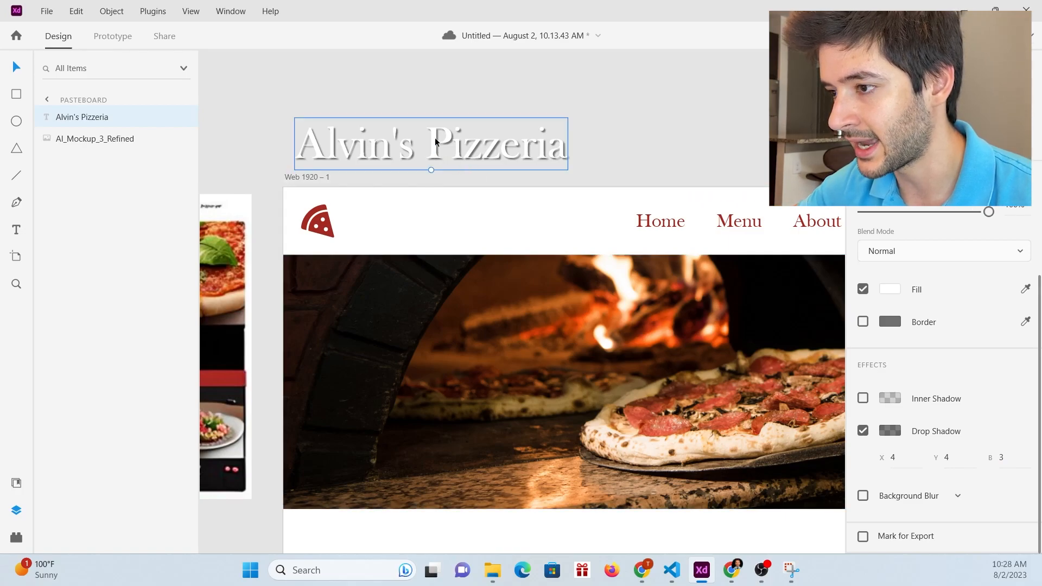
Step: Move the "Alvin's Pizzeria" heading from the pasteboard back onto the upper-left area of the pizza oven image
drag(346, 153, 354, 355)
scroll(354, 356, down, 3)
drag(429, 358, 431, 350)
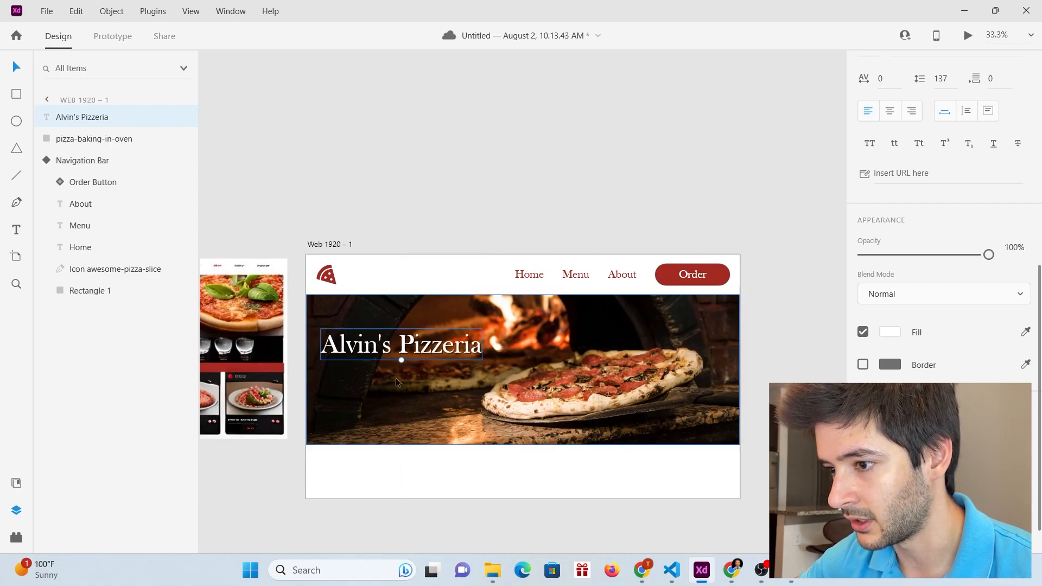
Step: Try to duplicate the navigation bar's Order button above the artboard and pull the copy out of the component, and delete the copy
double_click(672, 276)
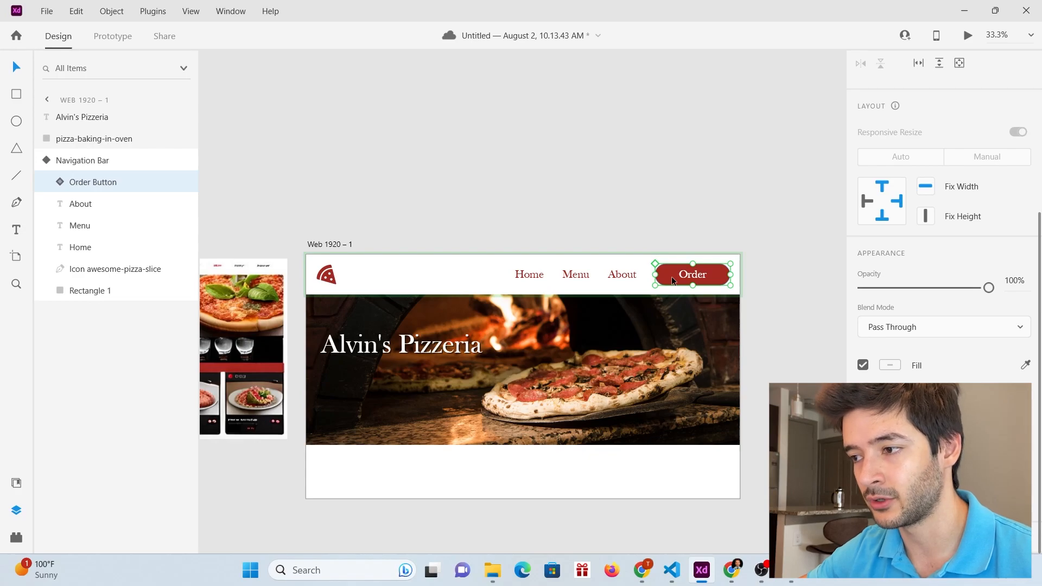
drag(672, 276, 671, 210)
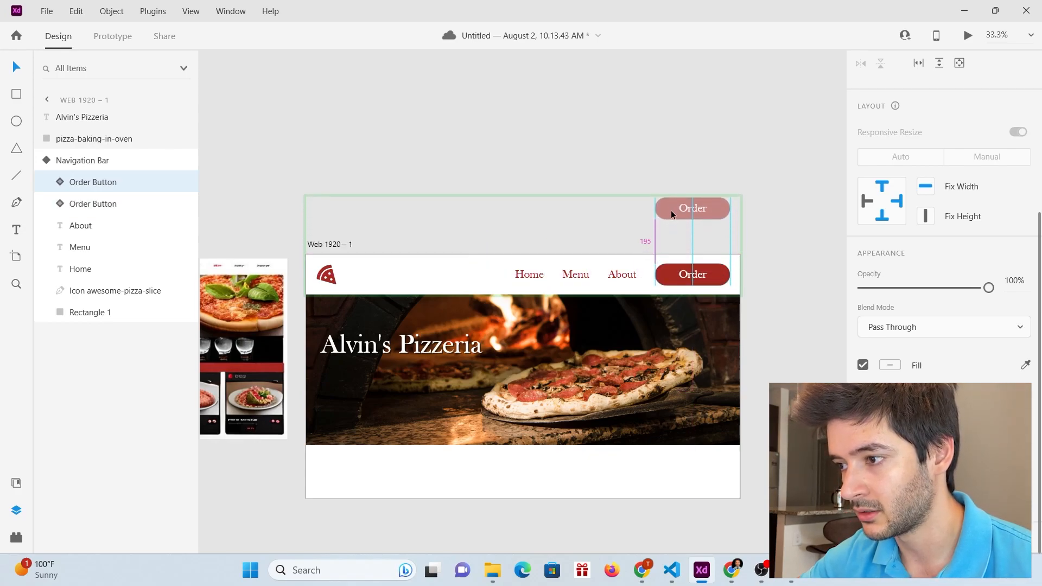
drag(671, 210, 671, 211)
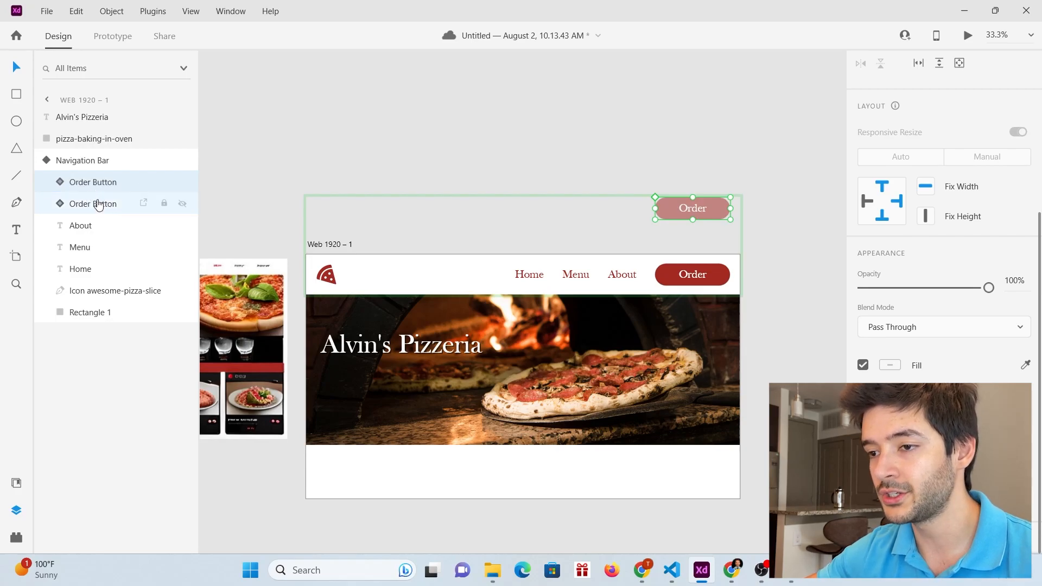
drag(77, 181, 73, 117)
drag(81, 185, 74, 126)
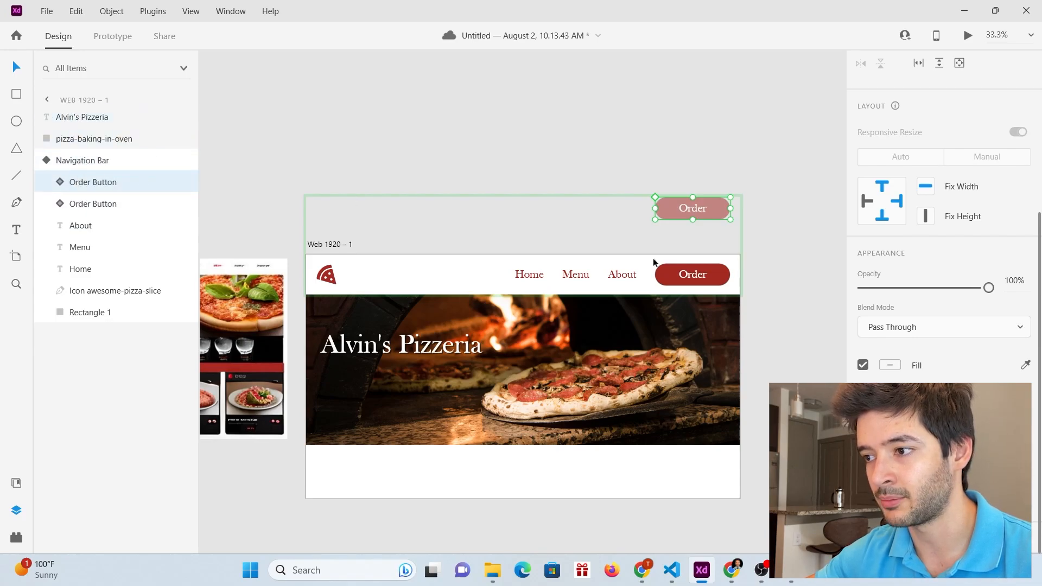
key(Delete)
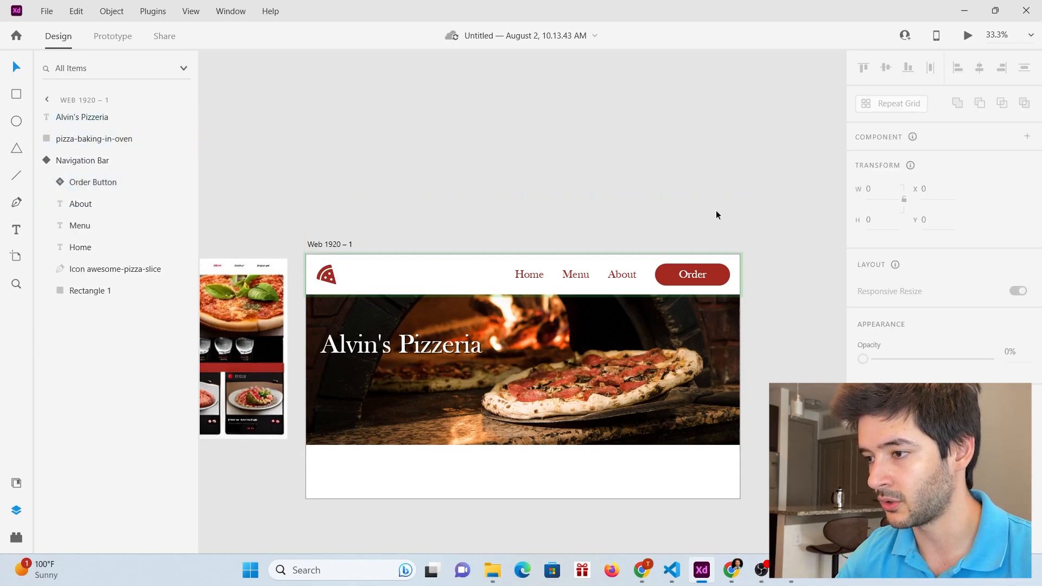
Step: Copy the navigation bar's Order button onto the artboard and place it below the hero heading at X 64, Y 491
click(712, 274)
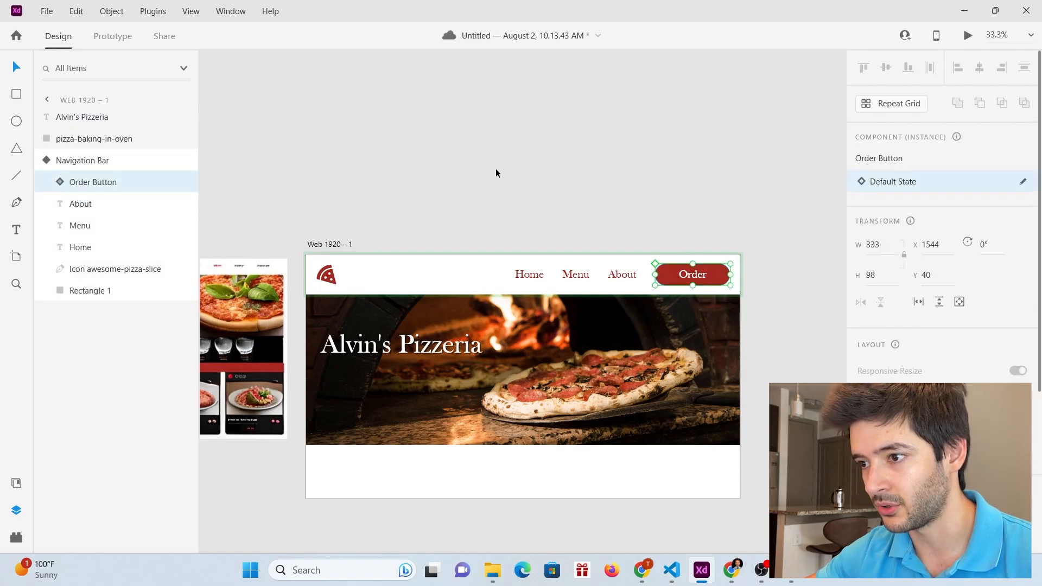
click(477, 481)
click(476, 481)
key(ctrl+v)
drag(677, 269, 337, 371)
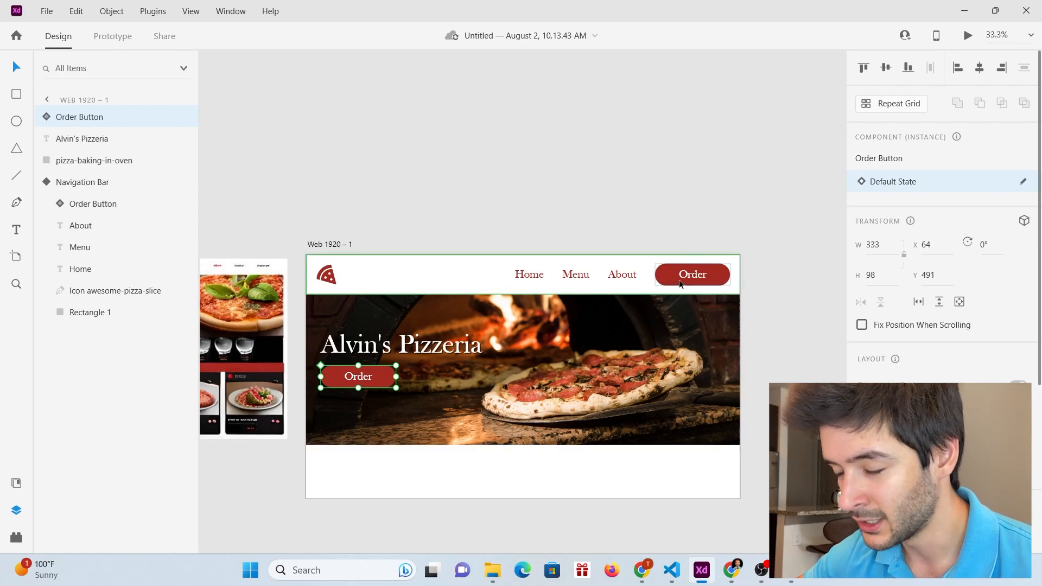
Step: Try duplicating the Order button inside the navigation bar component and the whole bar above the artboard, and undo both duplications
double_click(679, 279)
alt+drag(675, 278, 672, 216)
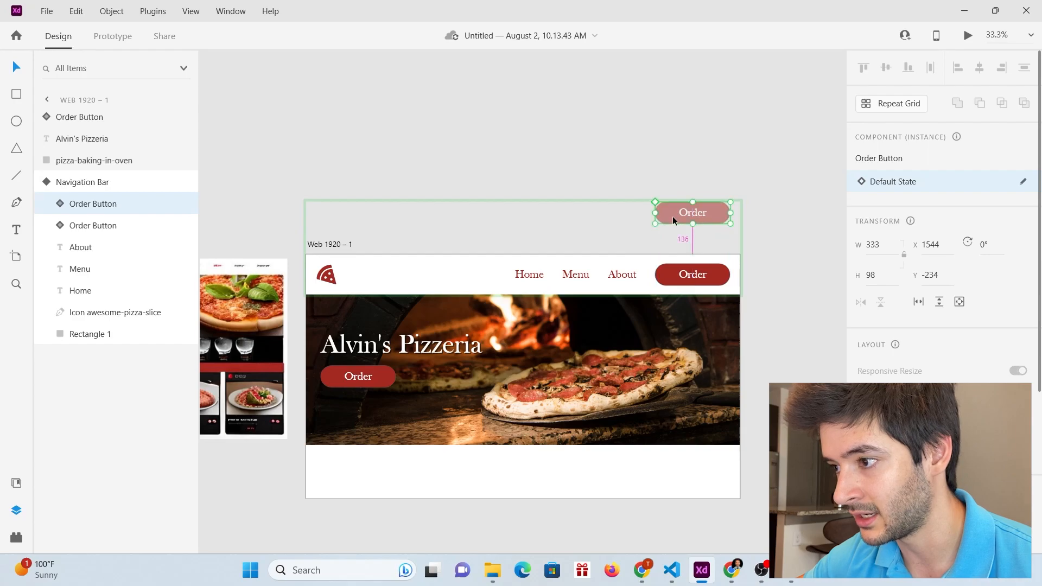
click(496, 262)
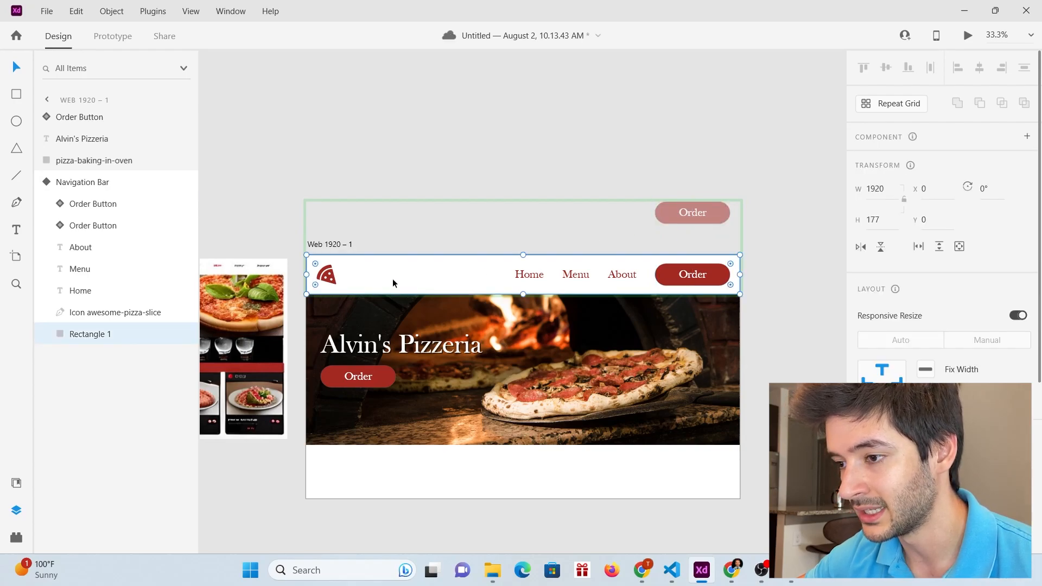
click(101, 182)
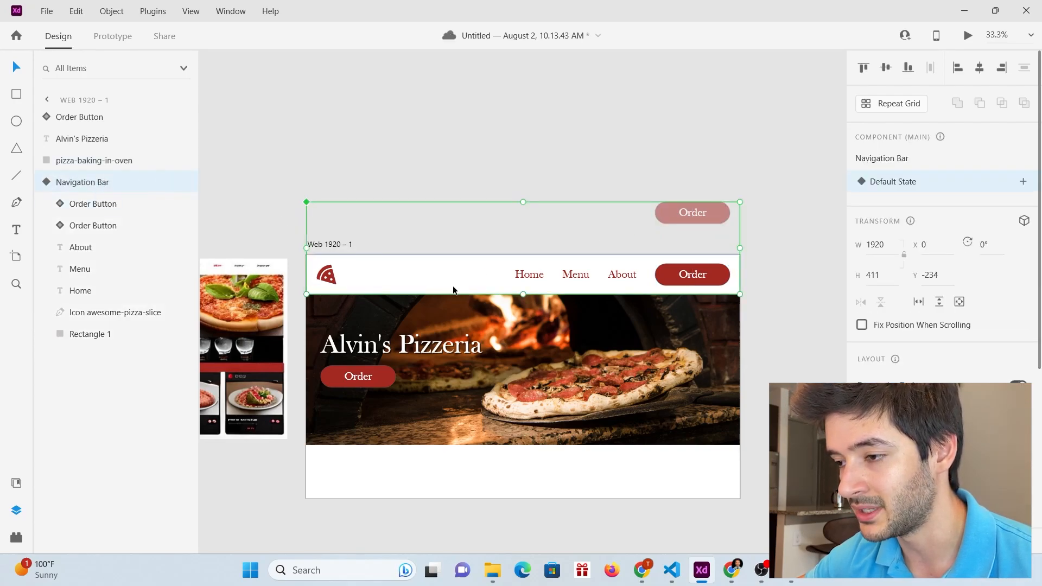
alt+drag(451, 280, 449, 141)
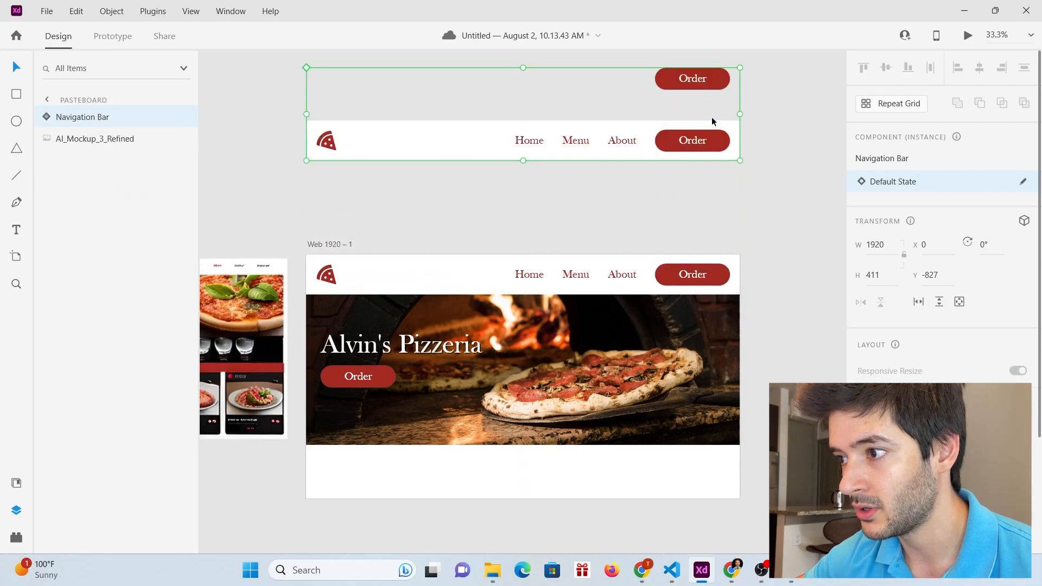
scroll(708, 118, up, 1)
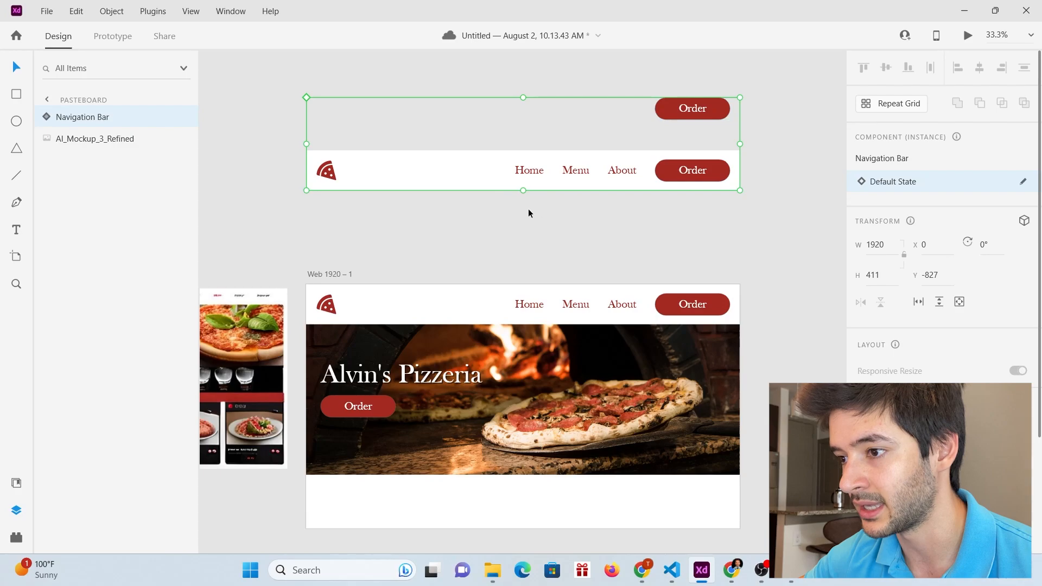
key(ctrl+z)
key(ctrl+z)
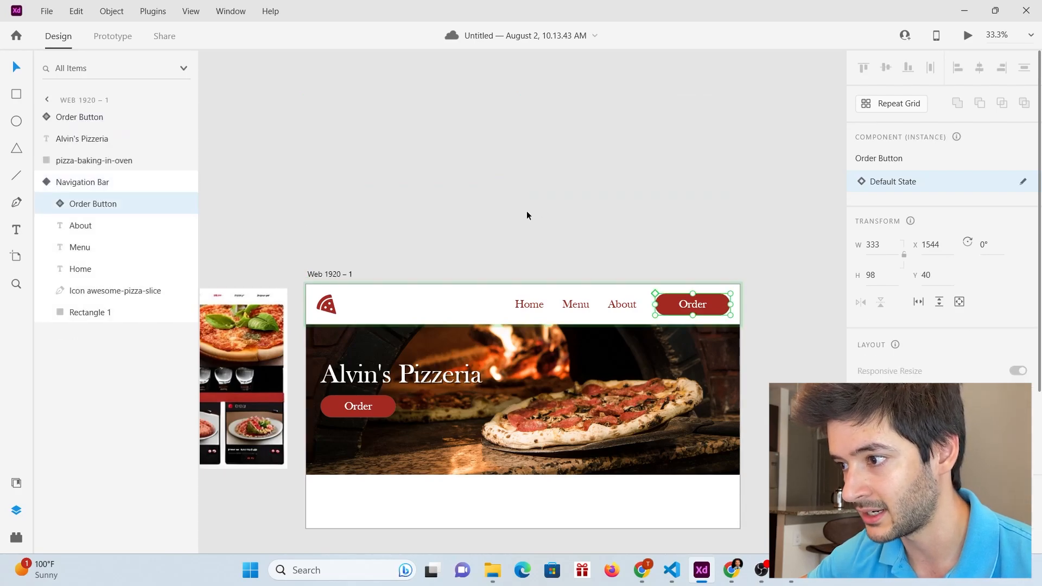
Step: Extend the Web 1920 – 1 artboard downward to a height of about 1931
click(467, 309)
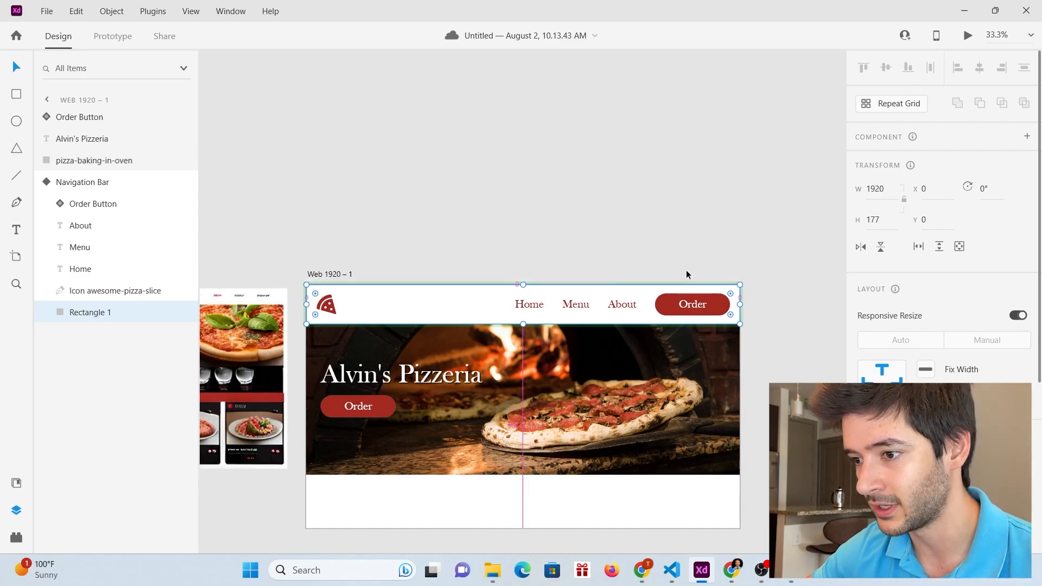
scroll(690, 269, down, 2)
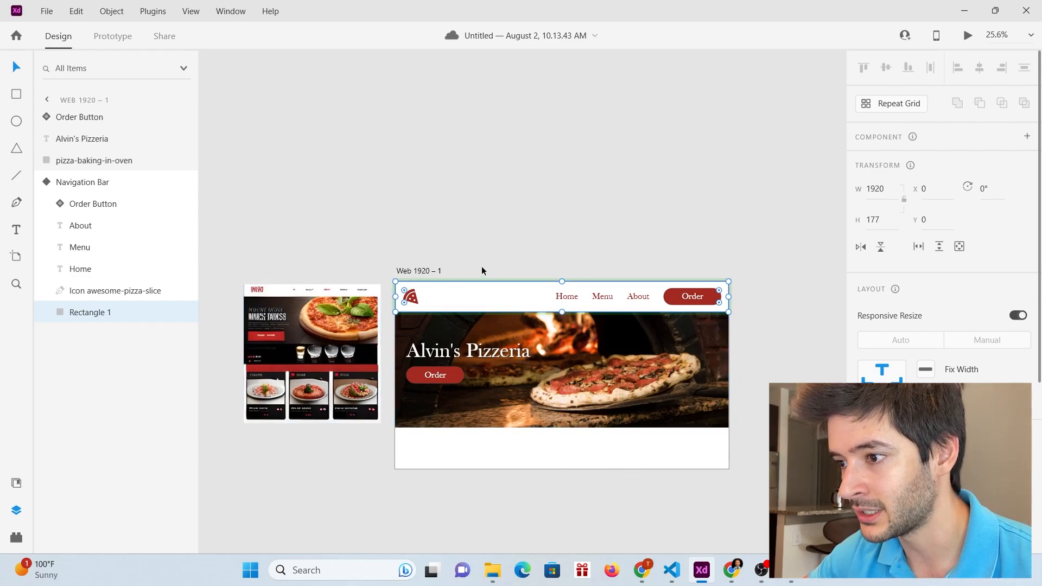
click(428, 271)
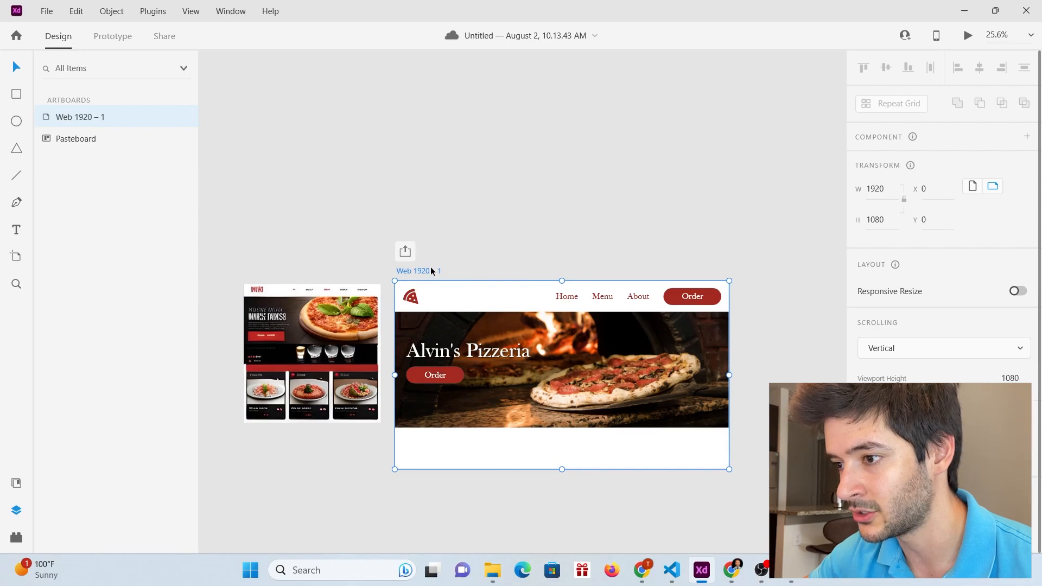
scroll(694, 507, down, 2)
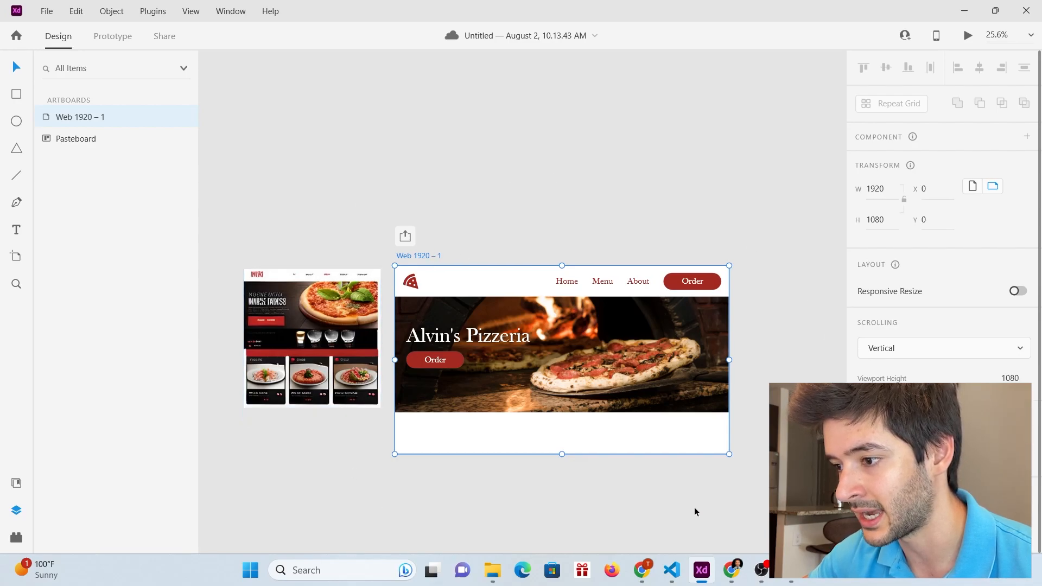
drag(563, 409, 556, 527)
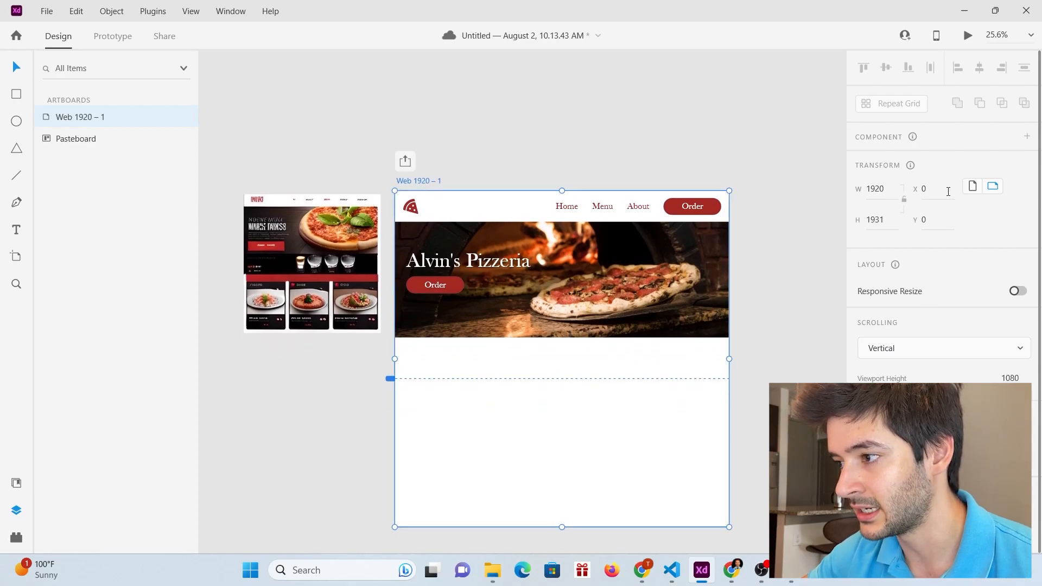
Step: Set the artboard's height to 1930
click(869, 187)
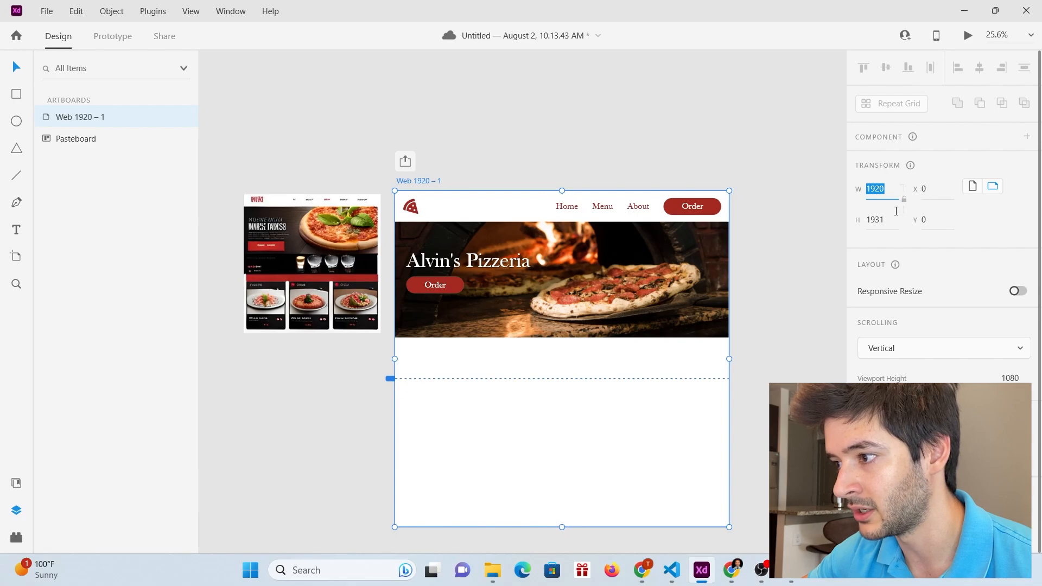
click(869, 222)
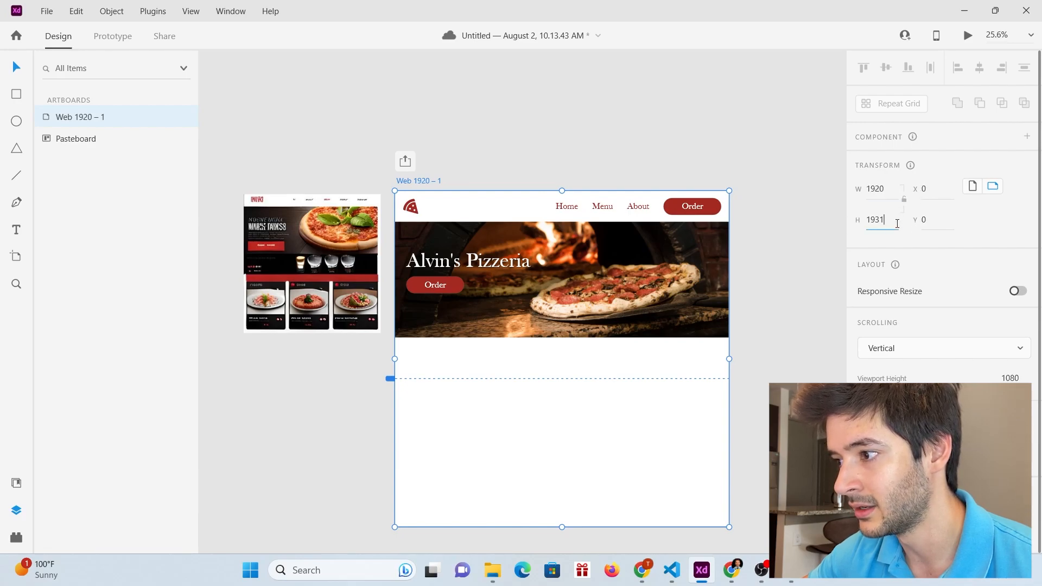
text(19)
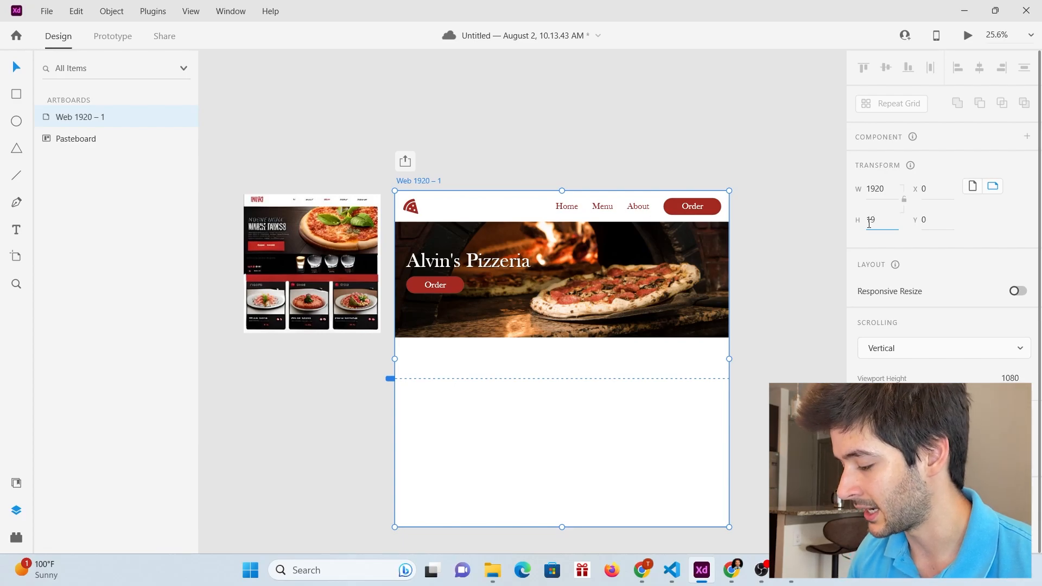
text(30)
key(Return)
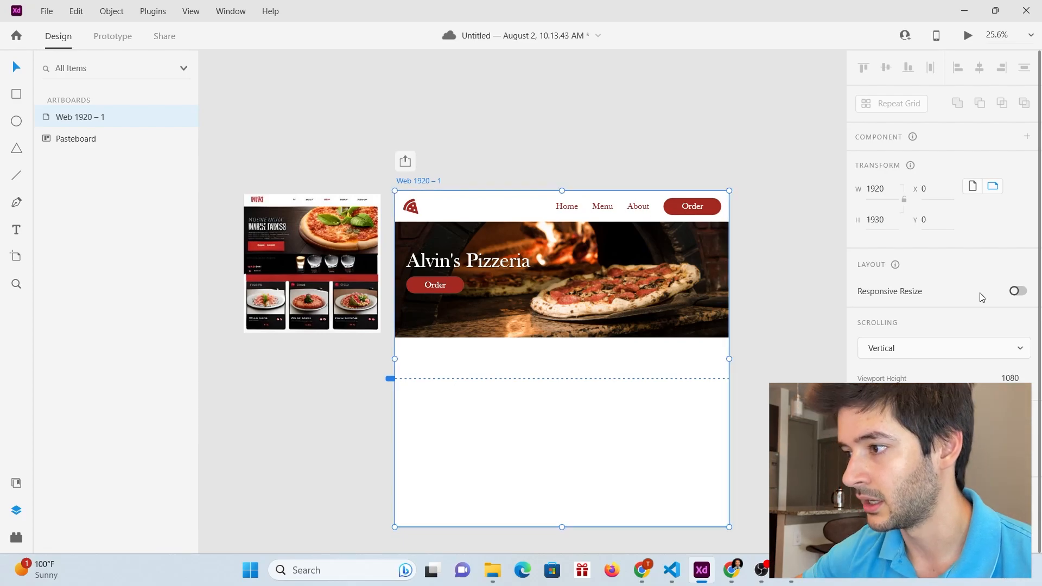
Step: Switch the artboard between portrait and landscape orientation, ending in landscape at 1920 by 1080
click(972, 192)
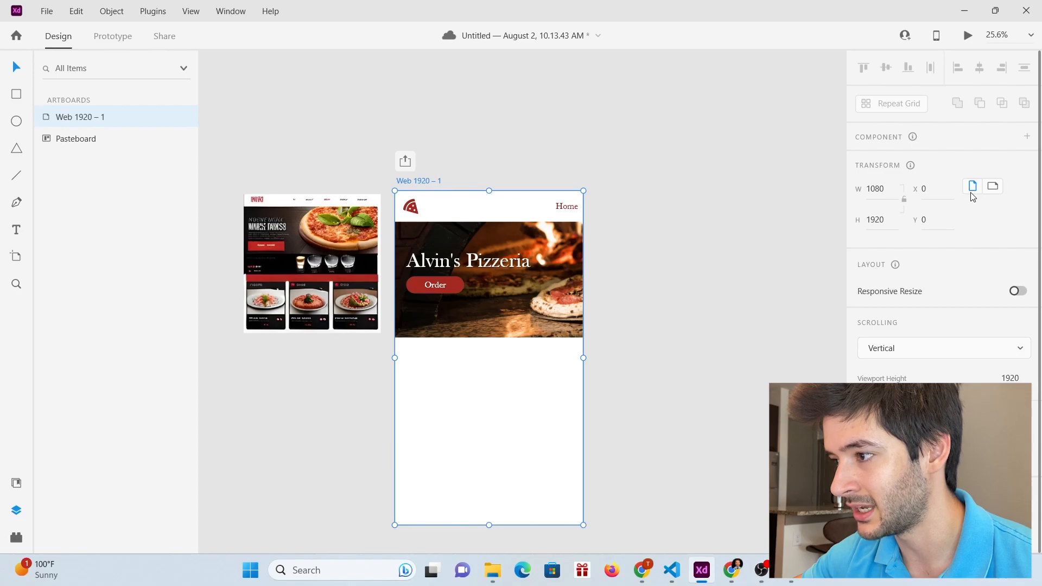
click(992, 188)
click(975, 187)
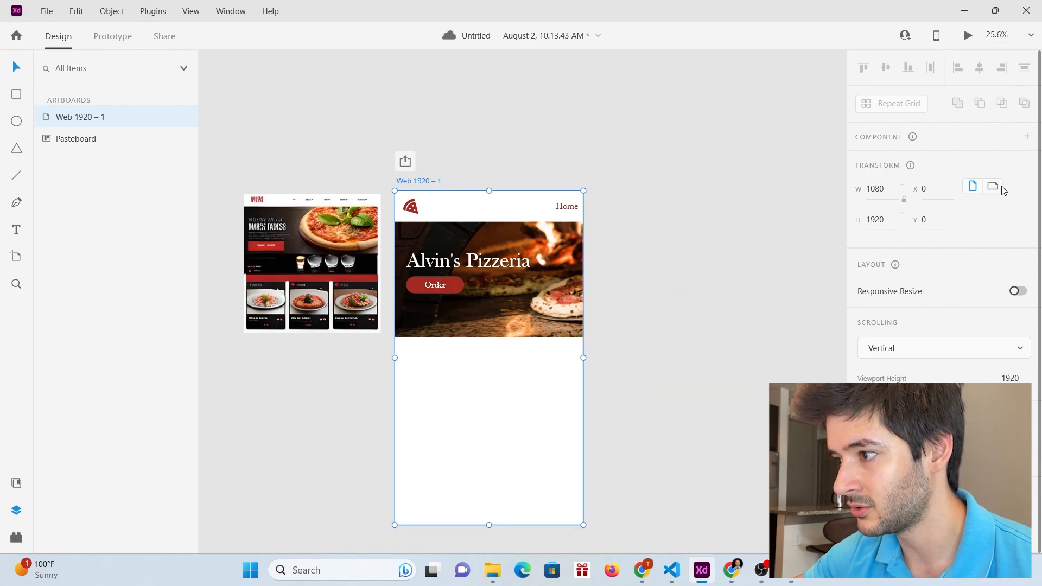
click(994, 187)
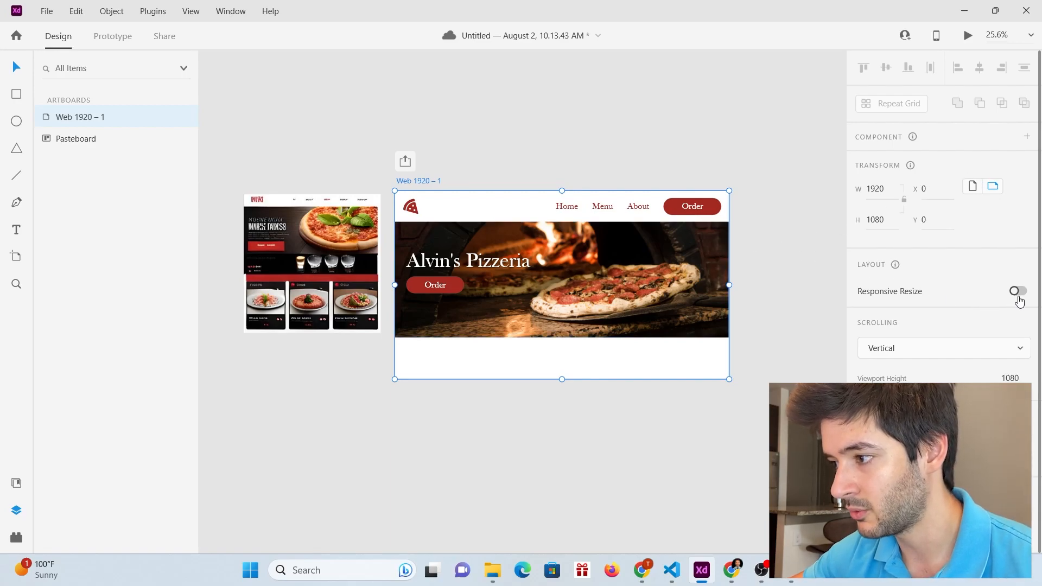
Step: Examine the layout settings of the hero heading, Order buttons, navigation links and pizza slice icon
click(757, 270)
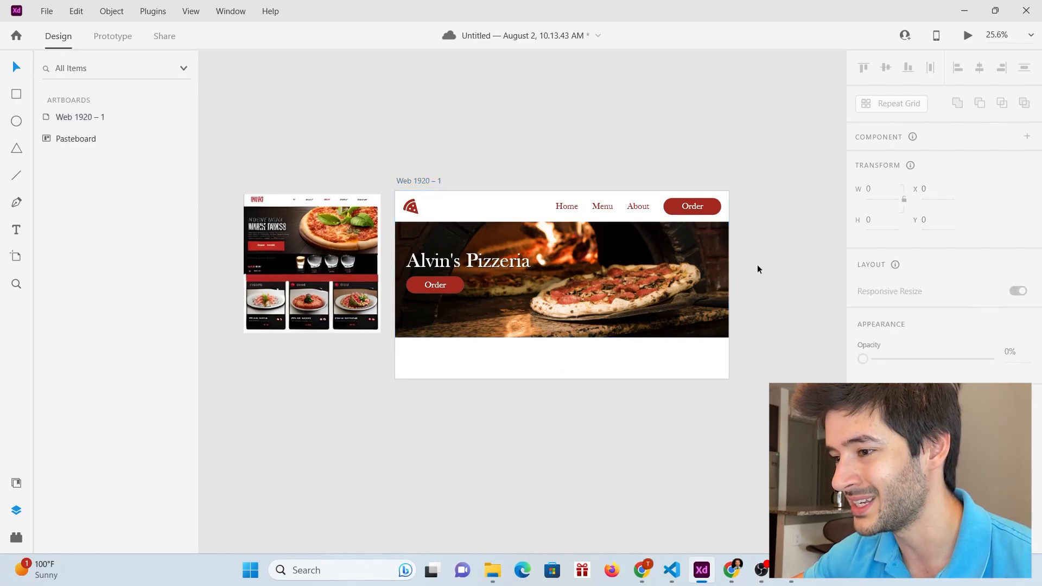
click(477, 265)
click(453, 287)
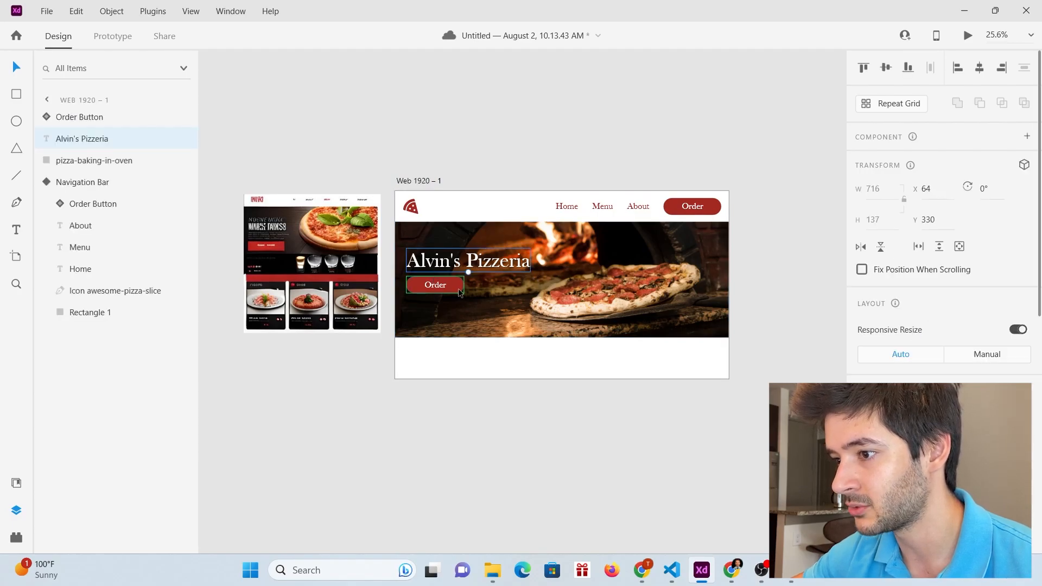
double_click(697, 206)
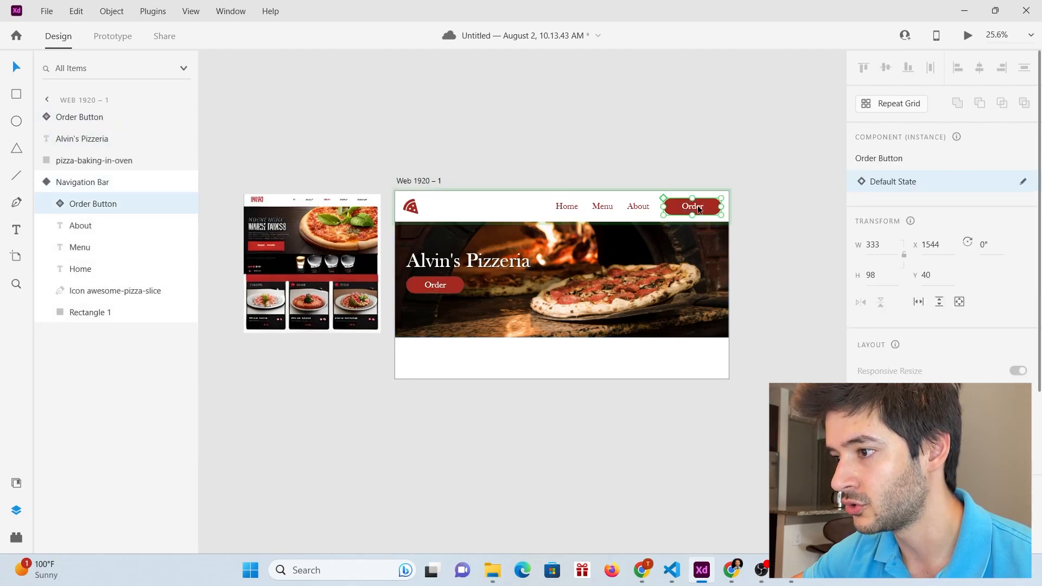
click(638, 207)
click(597, 206)
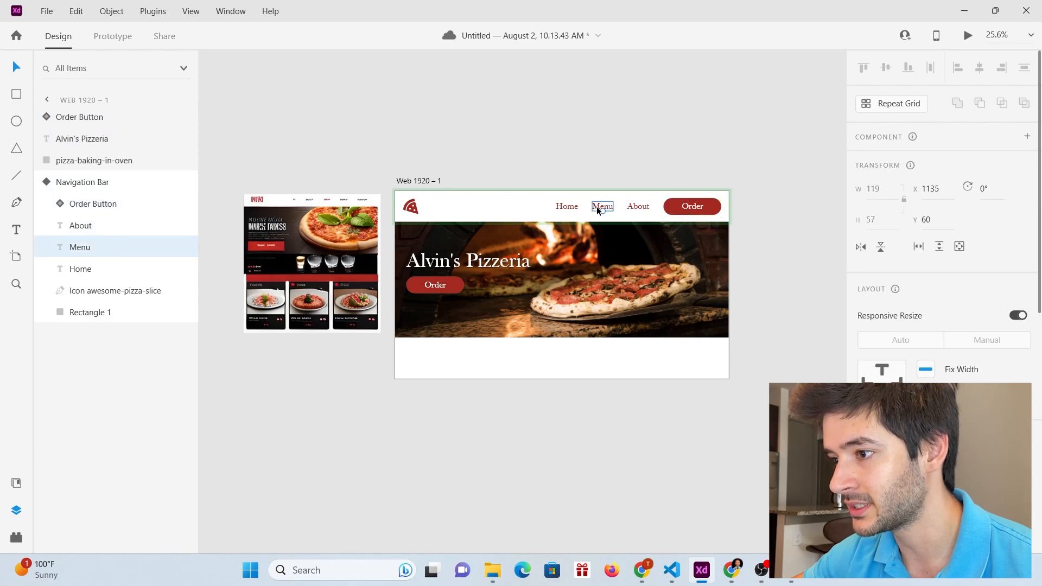
click(569, 204)
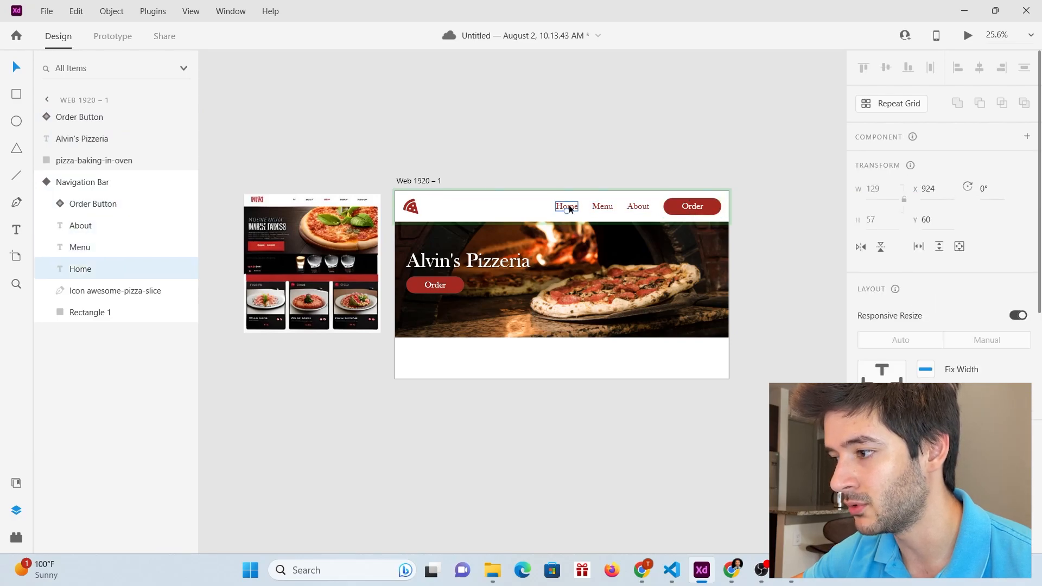
click(413, 207)
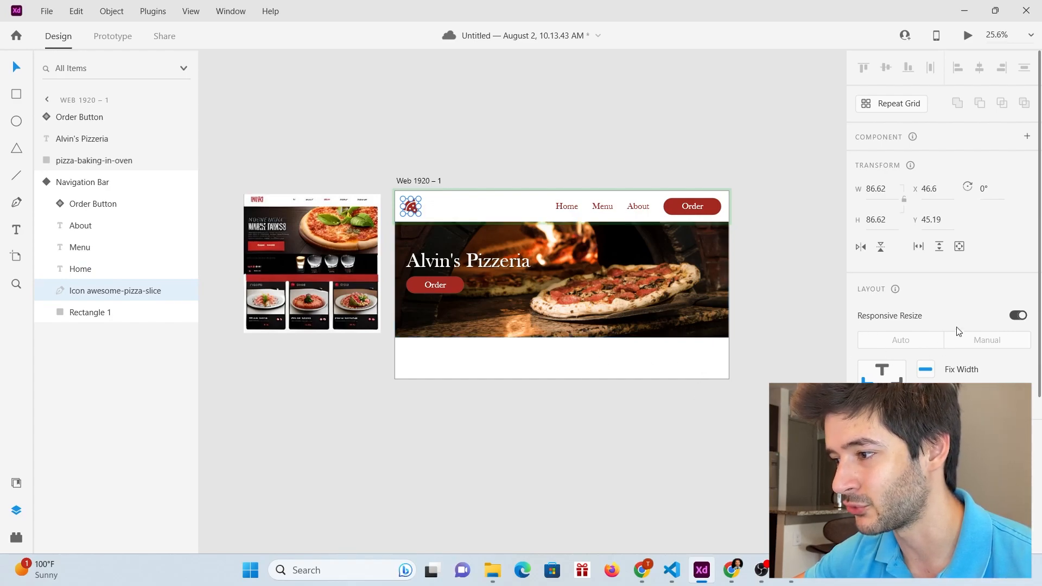
Step: Try to stretch the artboard's lower edge downward, and undo the resize
scroll(572, 421, up, 1)
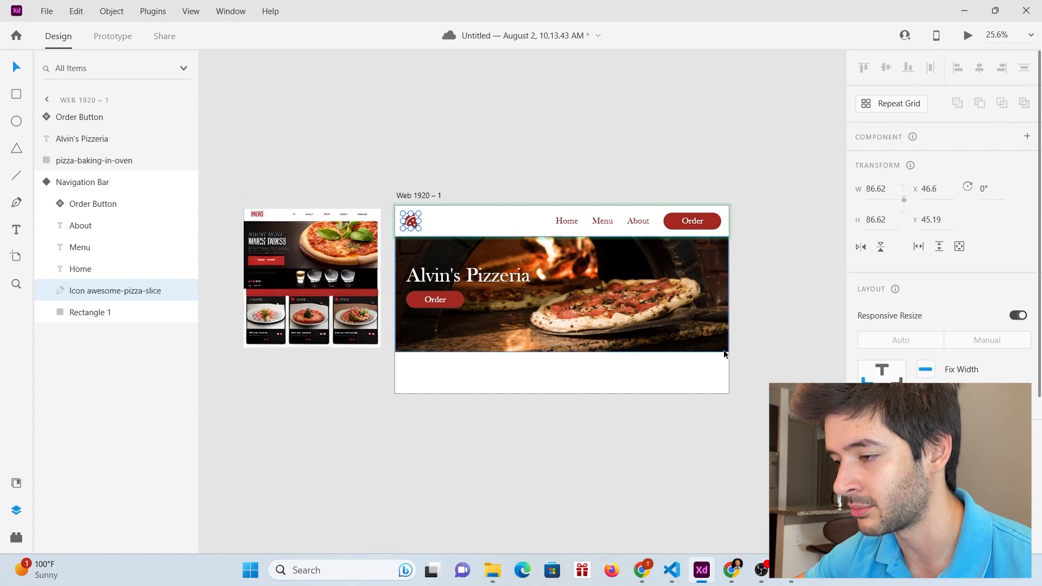
ctrl+scroll(725, 354, up, 2)
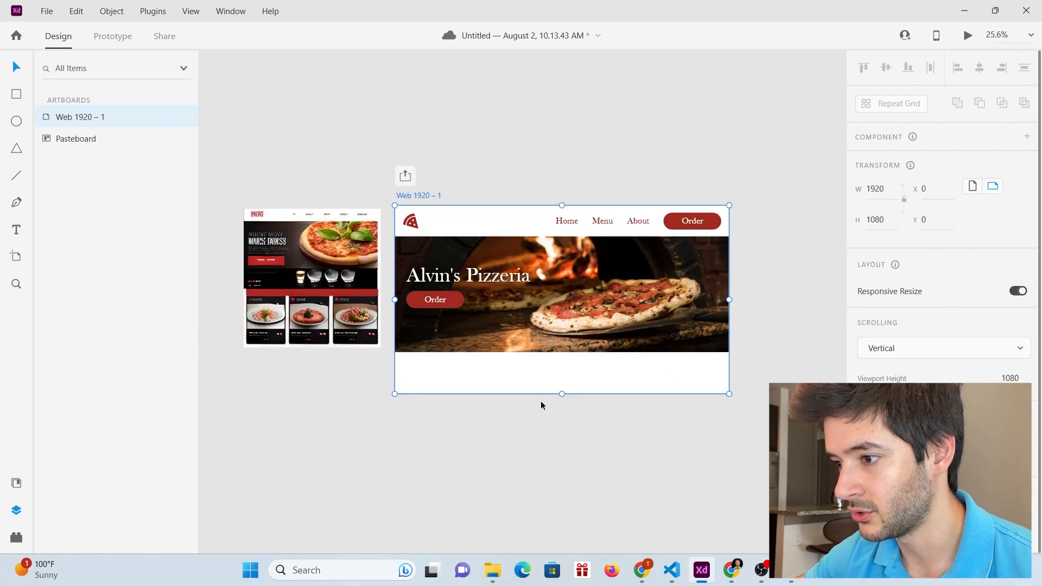
drag(562, 392, 572, 437)
key(ctrl+z)
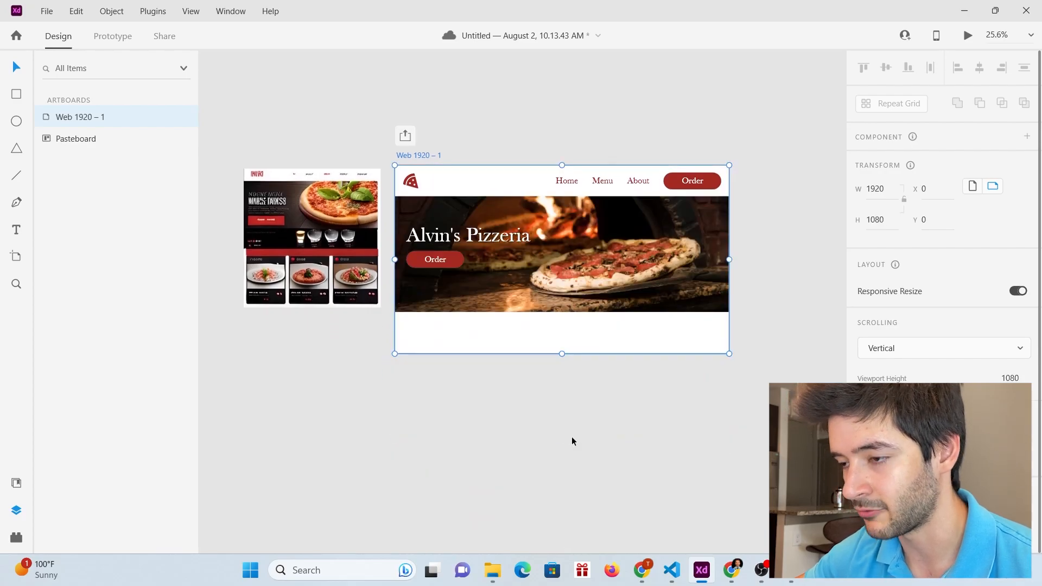
Step: Turn off the artboard's responsive resize and stretch its lower edge to a height of about 1888
click(1018, 292)
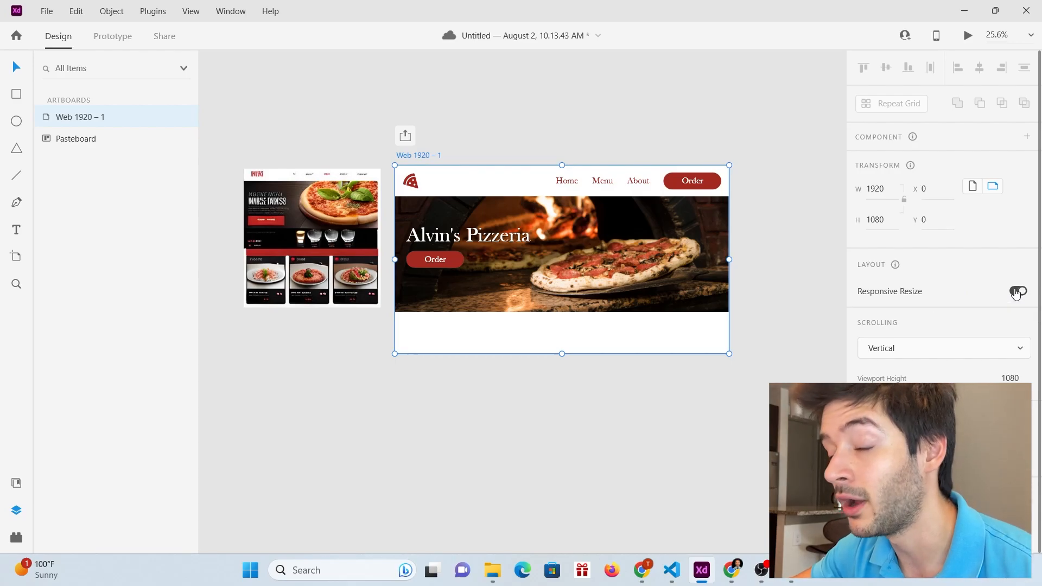
click(1017, 293)
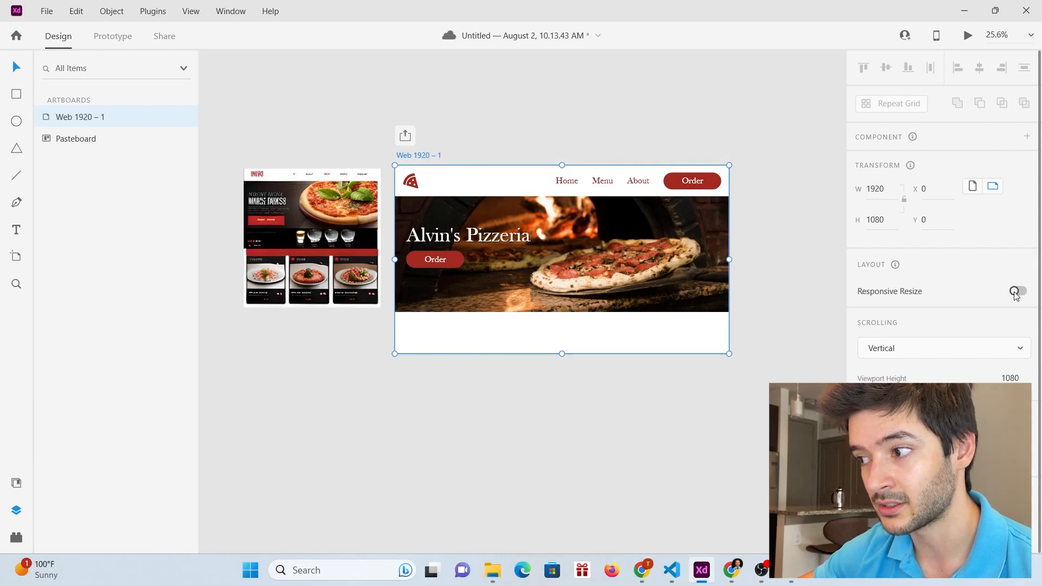
drag(562, 354, 572, 494)
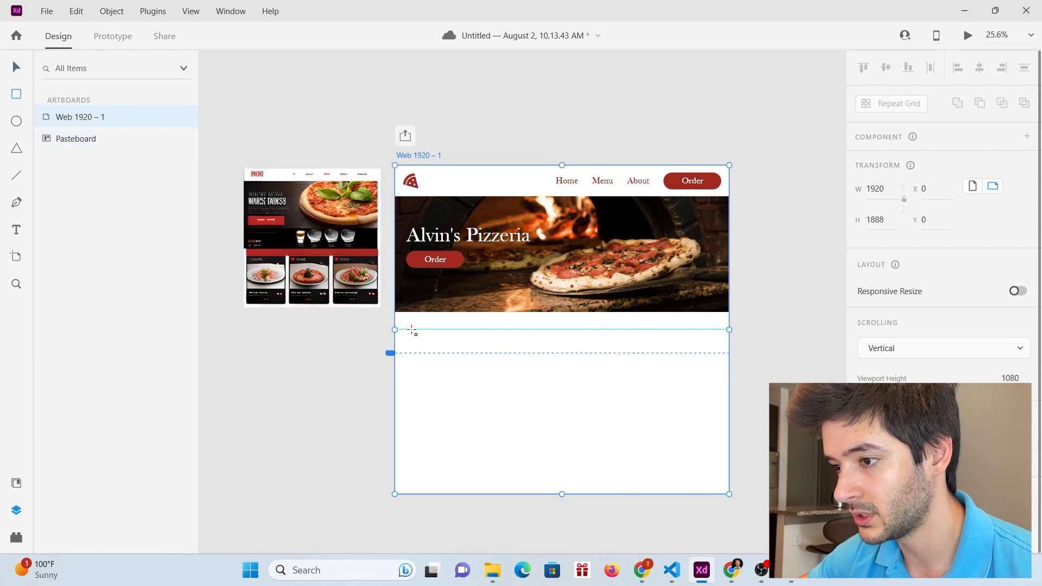
Step: Draw a card rectangle about 587 by 682 below the hero image and remove its border
drag(412, 330, 514, 450)
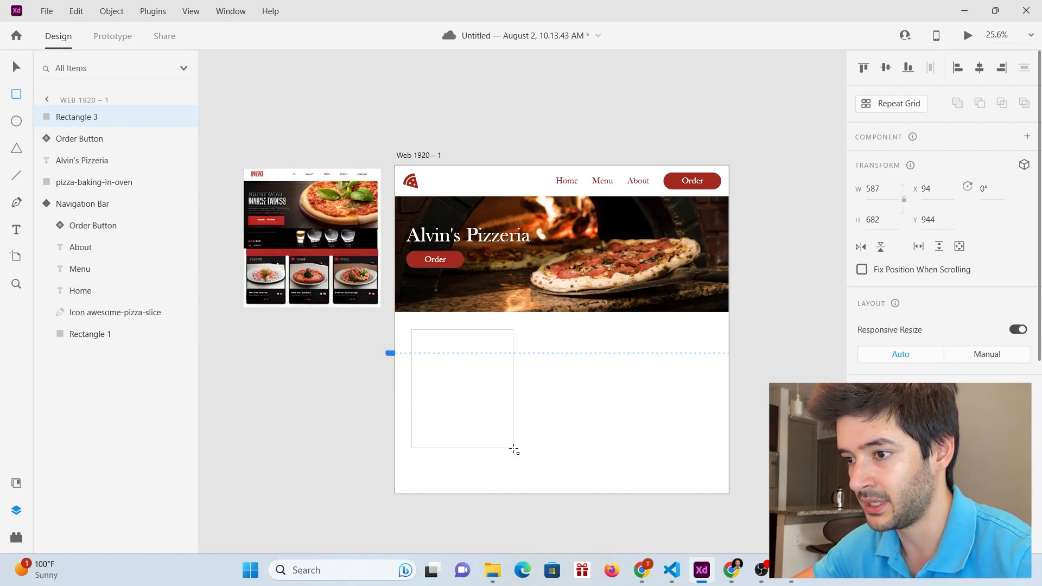
drag(515, 450, 514, 451)
scroll(867, 274, down, 5)
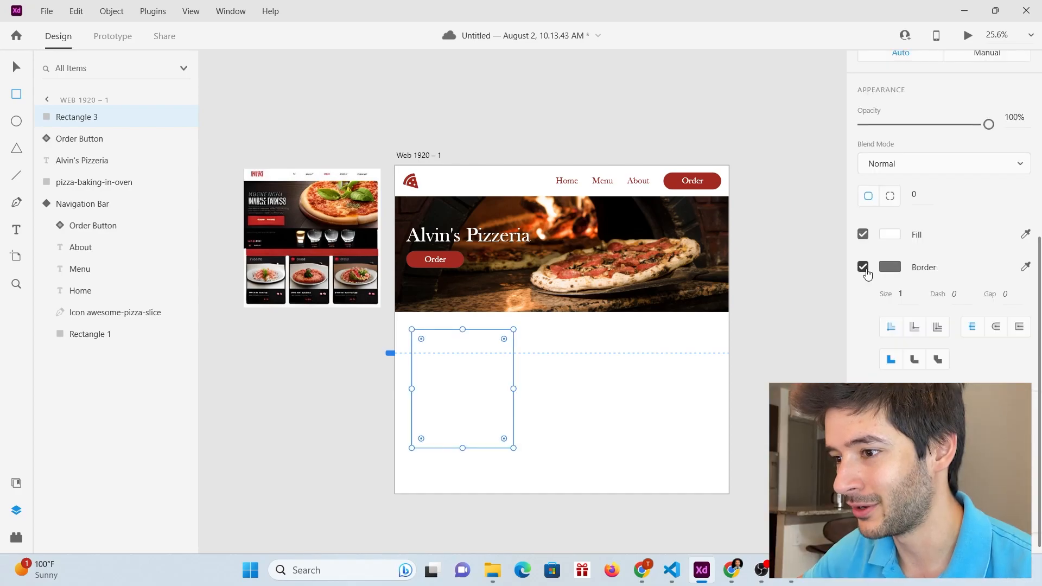
click(863, 267)
Step: Fill the card with black sampled from the reference image's menu card and move it to about X 45, Y 900
click(889, 322)
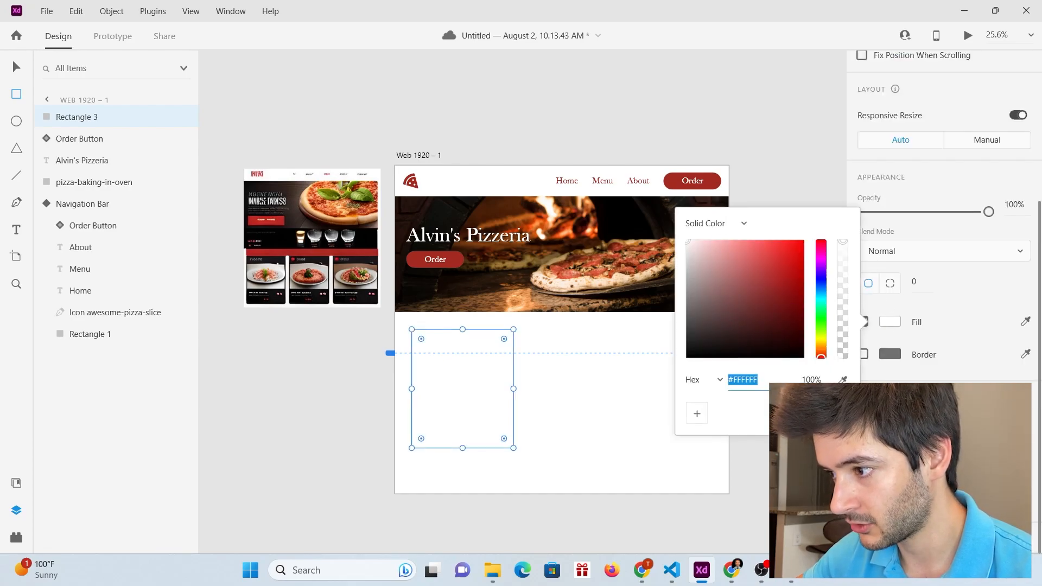
click(844, 380)
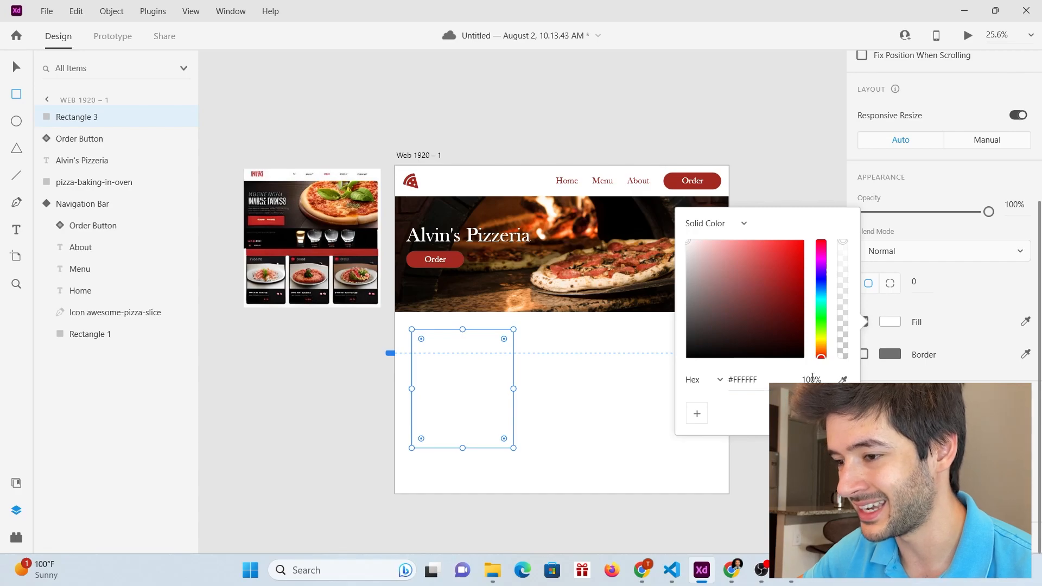
click(340, 300)
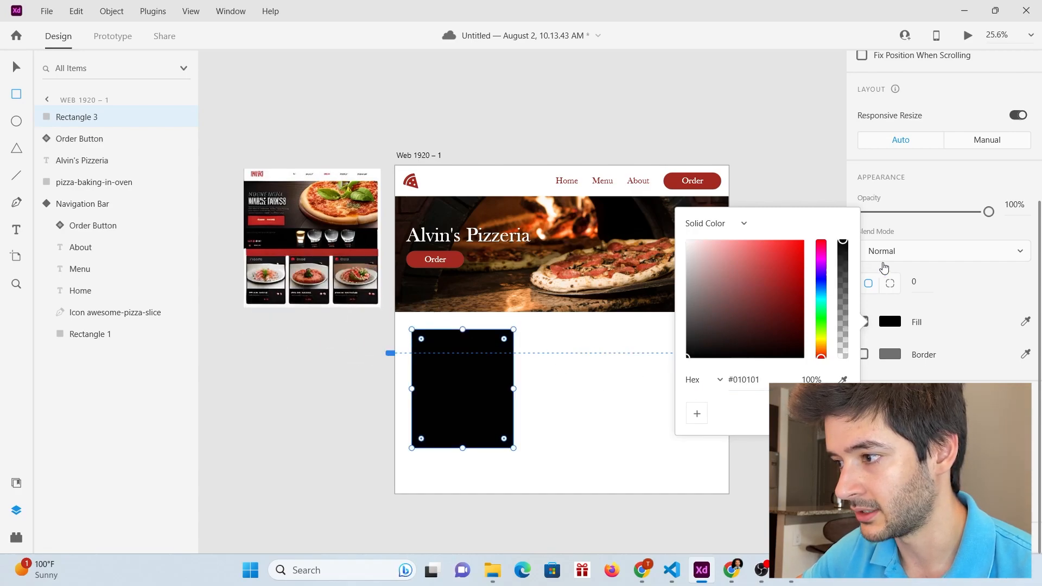
click(947, 278)
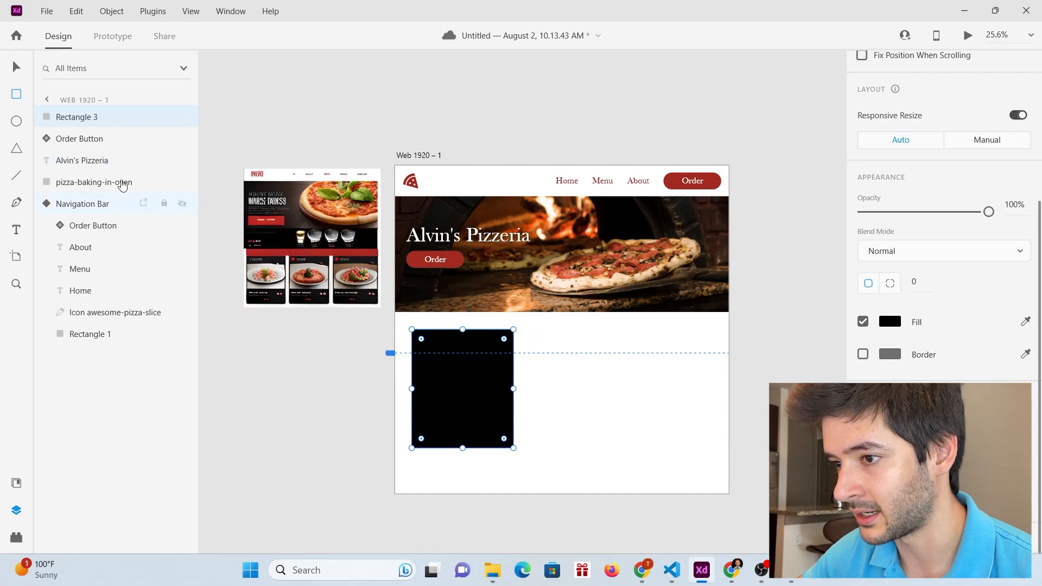
click(20, 68)
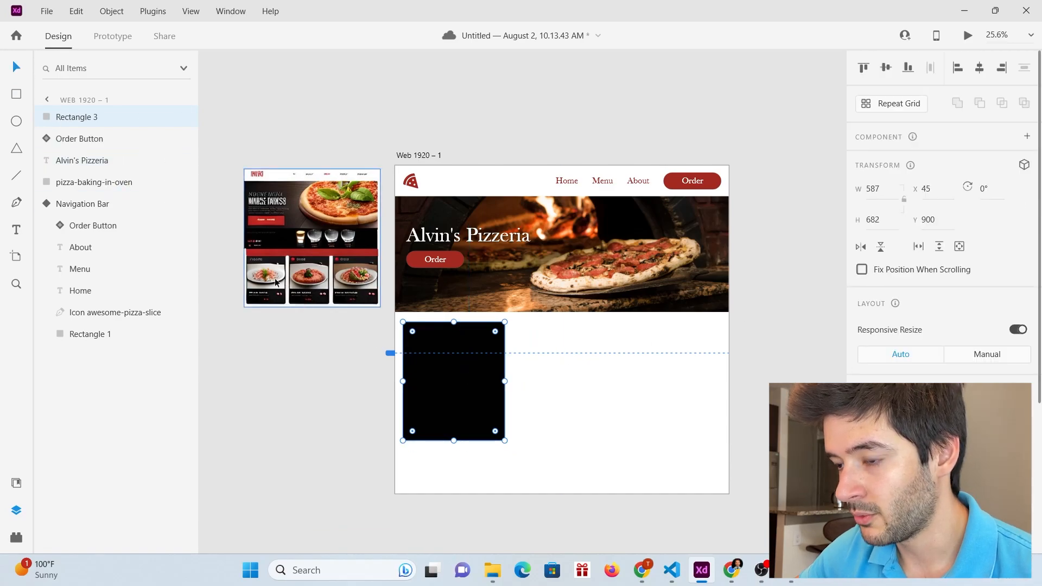
Step: Add a white image-area rectangle across the card's full width, about 362 high, starting at about Y 1007
scroll(275, 281, up, 5)
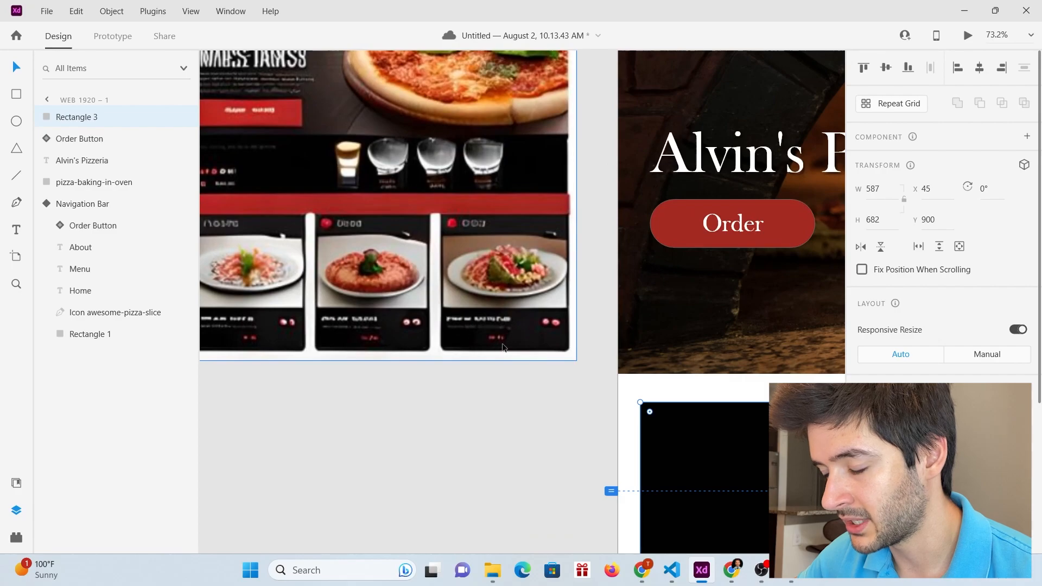
scroll(489, 348, down, 3)
scroll(600, 412, up, 3)
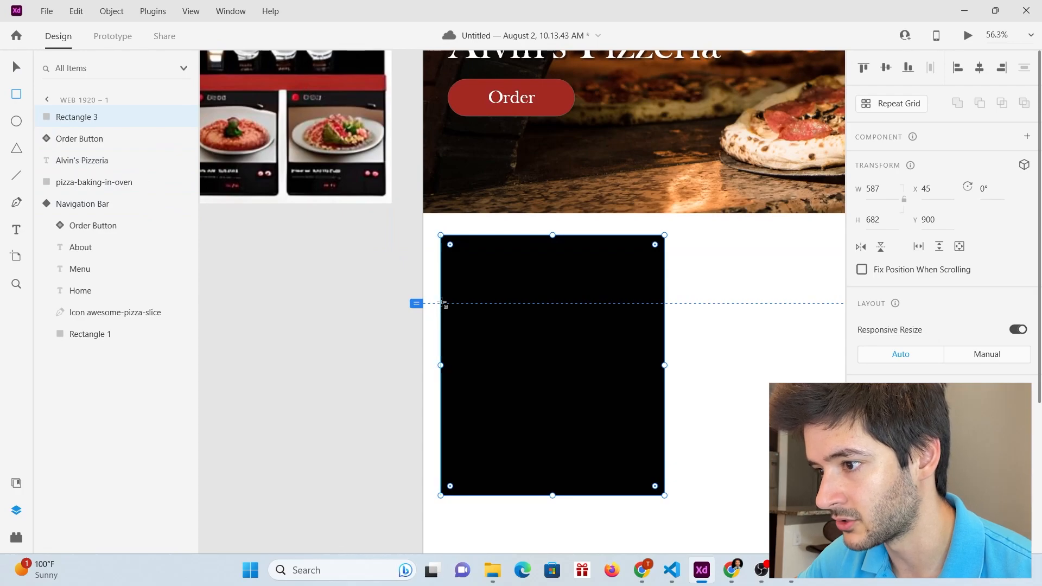
drag(442, 304, 666, 430)
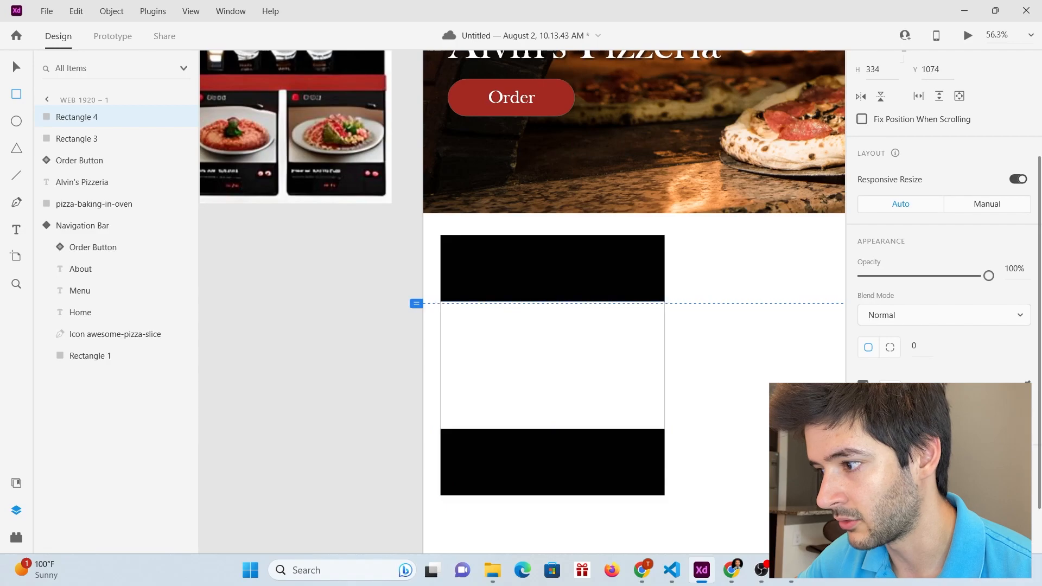
click(16, 67)
drag(441, 378, 442, 379)
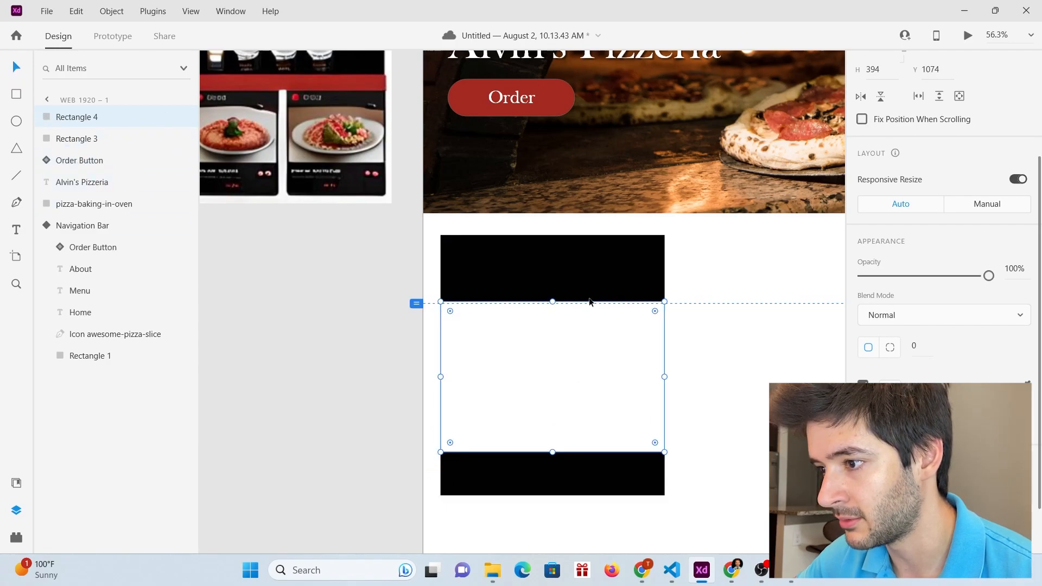
drag(553, 453, 552, 441)
drag(569, 395, 571, 374)
Step: Round the black card's corners to a radius of 32
click(658, 470)
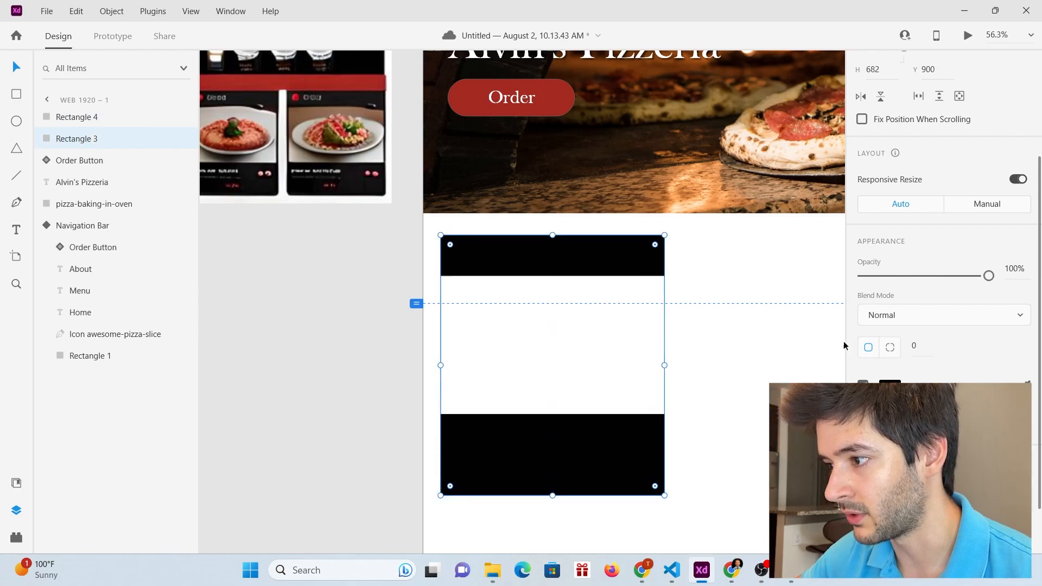
drag(657, 247, 655, 249)
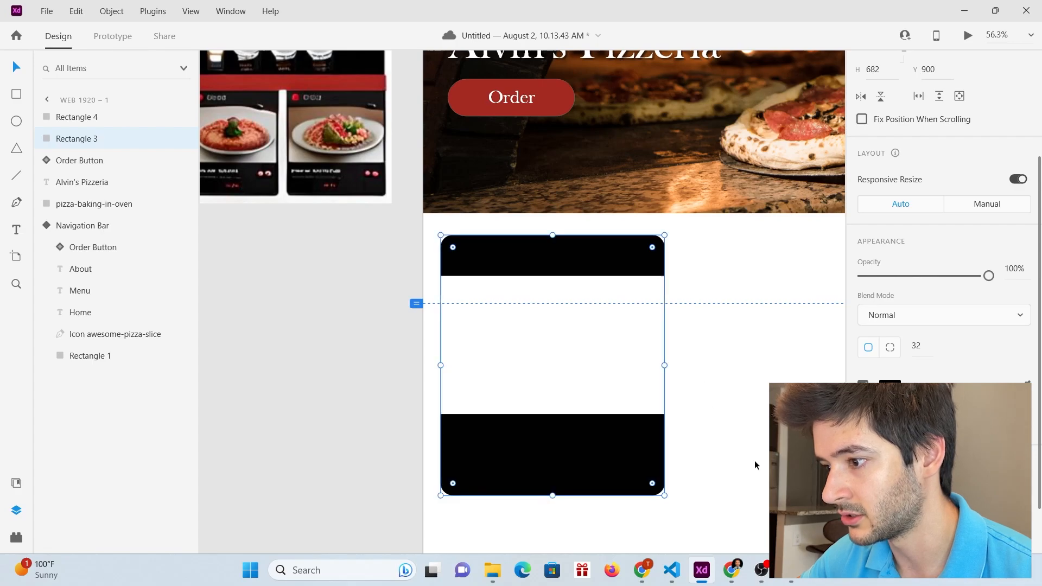
click(626, 381)
mouse_move(486, 572)
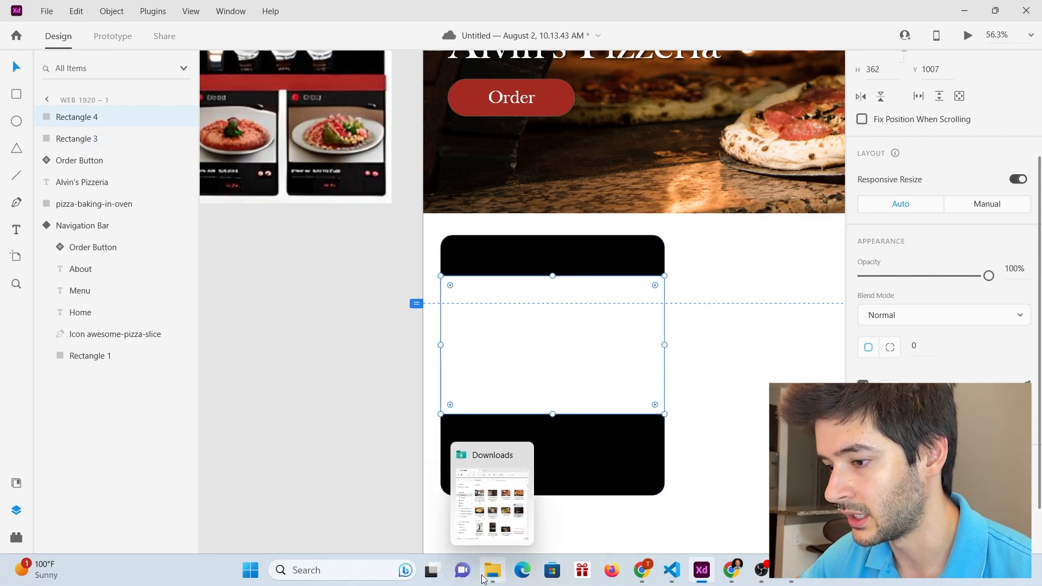
click(597, 480)
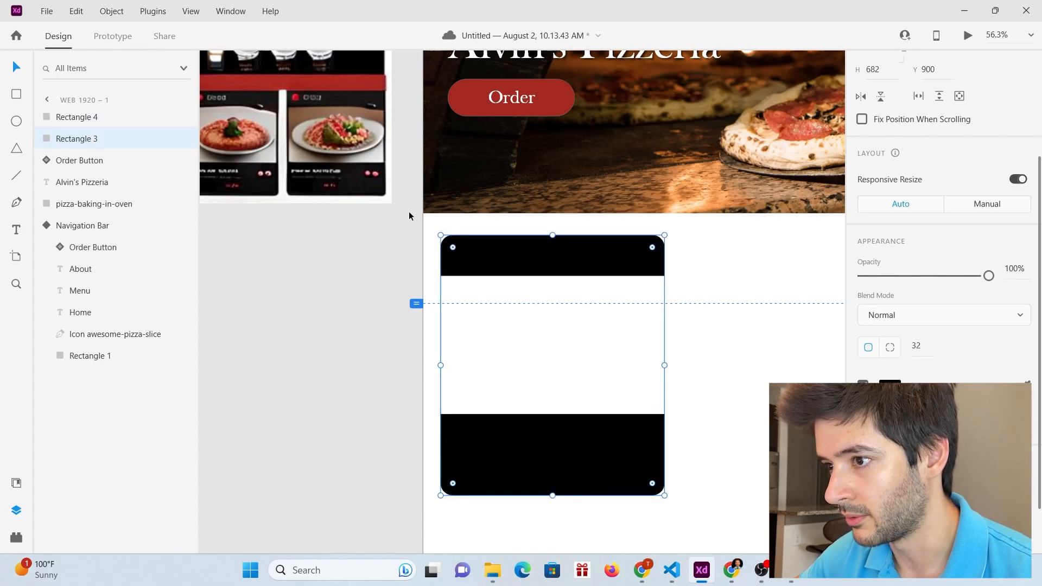
Step: Add the title "Pizza 1" at font size 50 at the left end of the card's black header strip
click(17, 230)
click(477, 259)
text(Pizza 1)
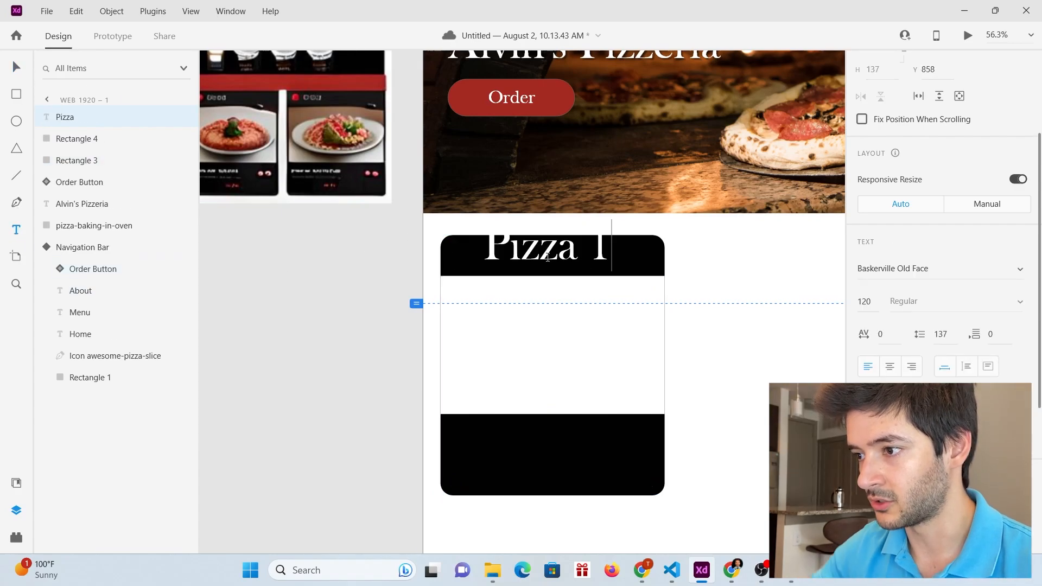
drag(613, 255, 483, 255)
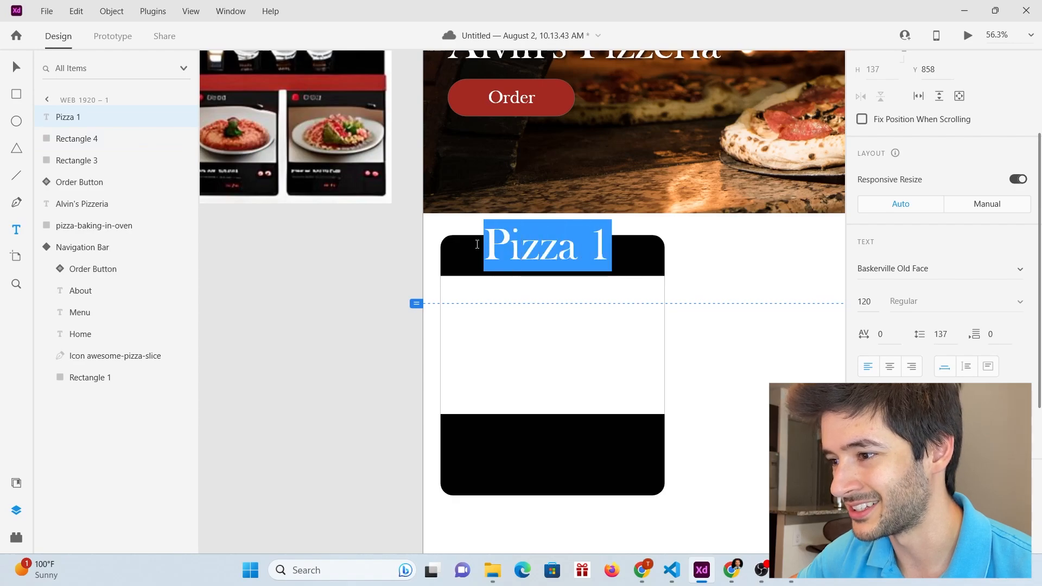
click(859, 302)
text(5)
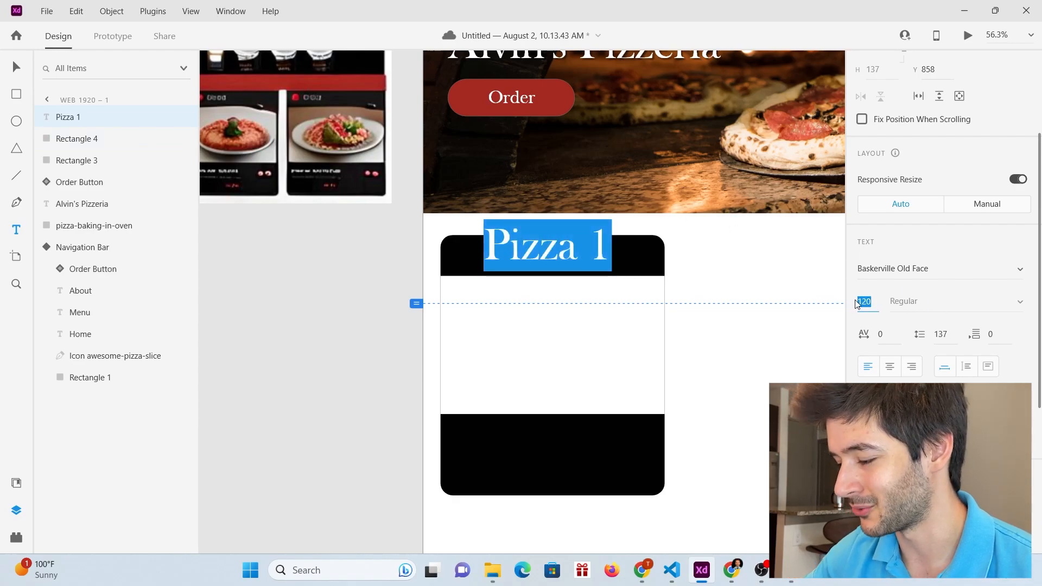
text(0)
key(Return)
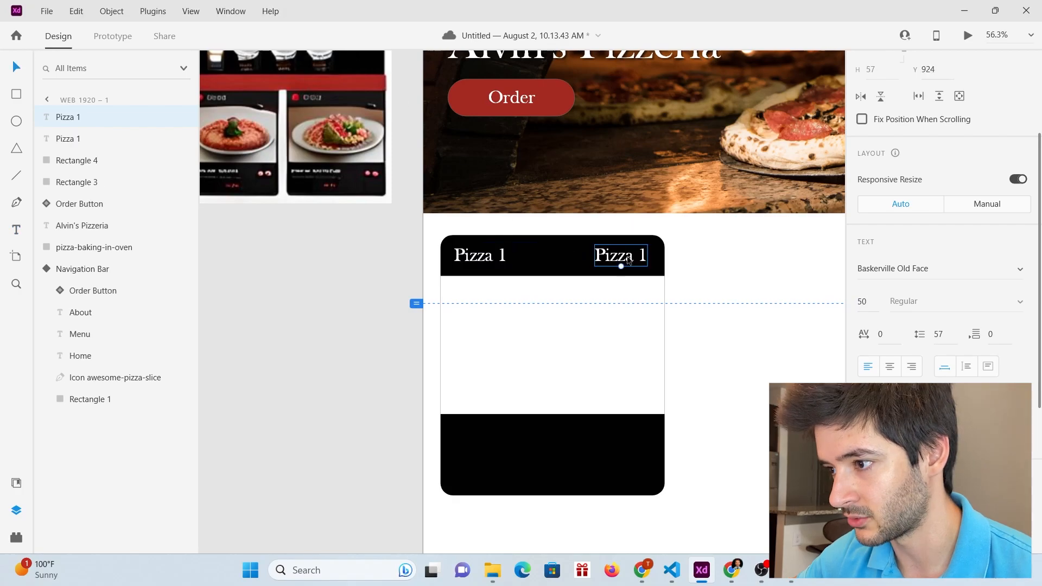
Step: Change the copied title at the right end of the card's header to the price "$14.99"
double_click(629, 258)
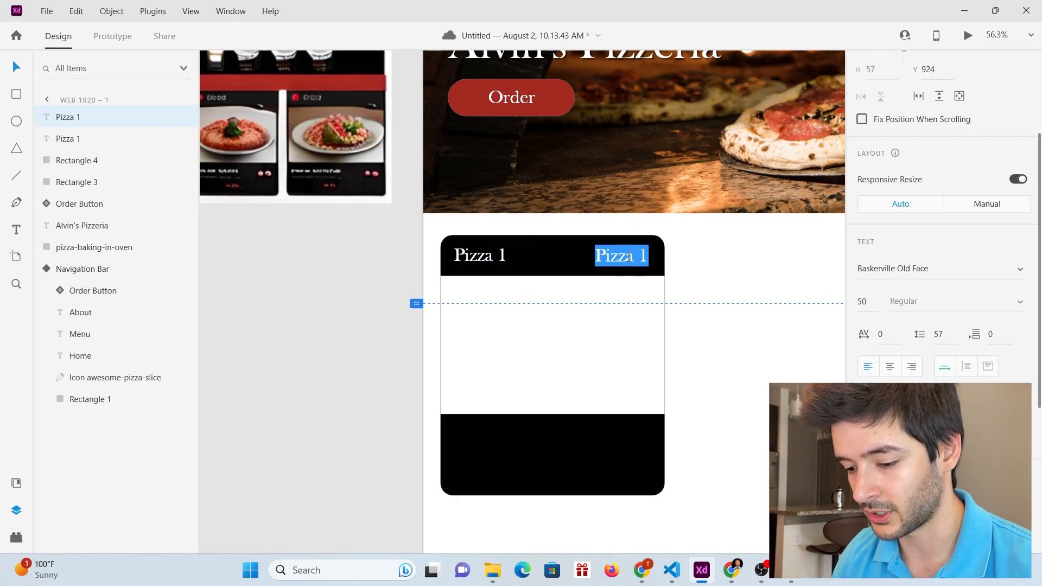
text($14.99)
key(Escape)
Step: Draw a borderless pill-shaped button about 273 by 82 with corner radius 41 in the card's lower black strip
key(r)
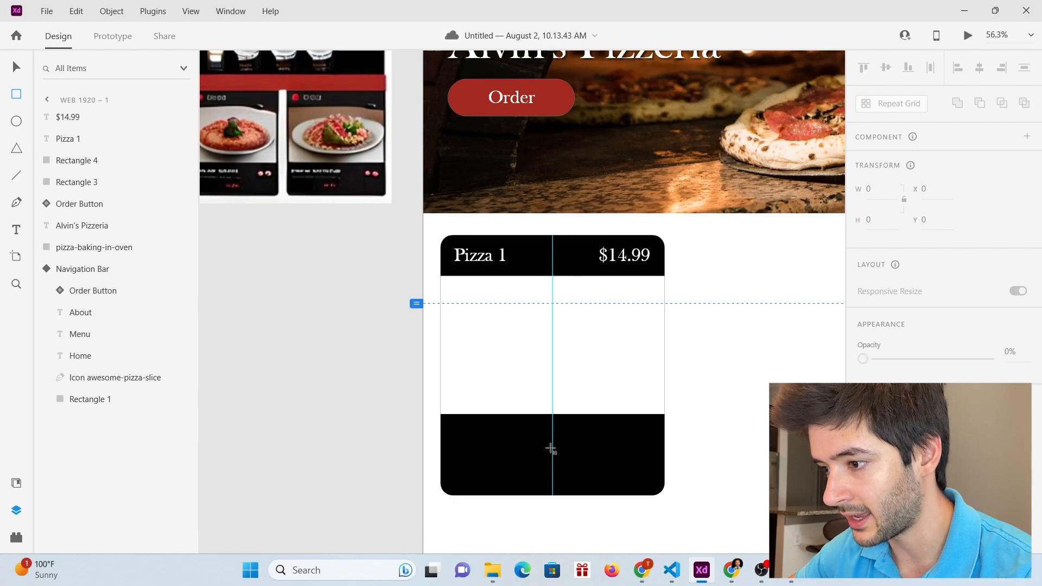
mouse_move(465, 444)
mouse_down()
mouse_move(569, 474)
mouse_move(530, 458)
mouse_up()
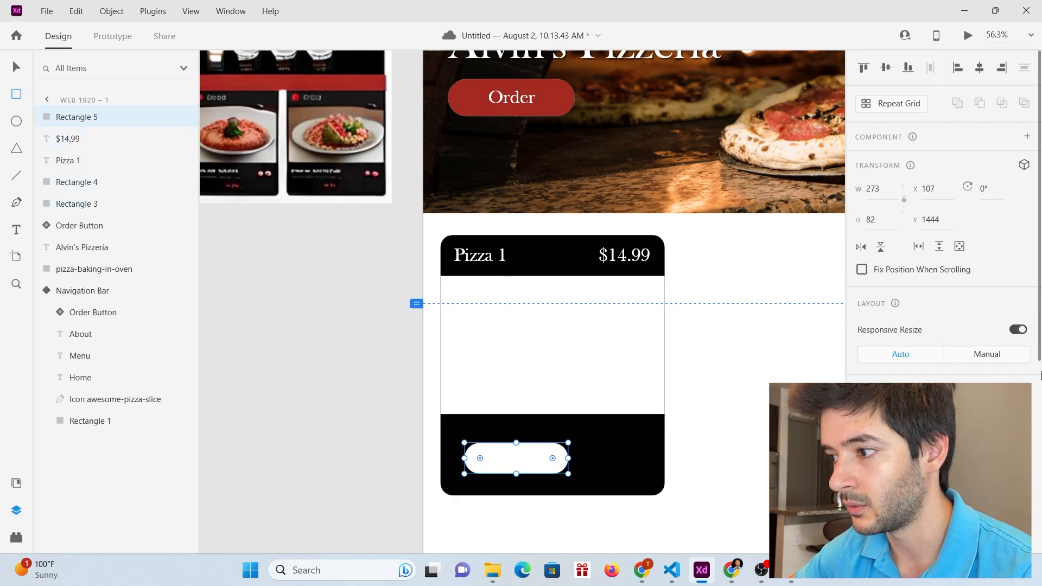
scroll(988, 326, down, 5)
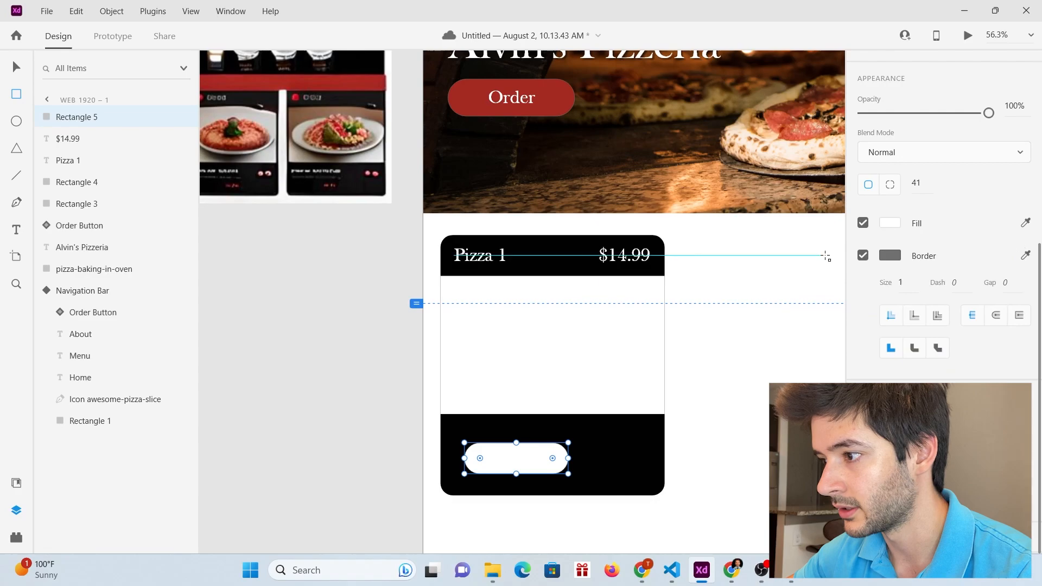
click(875, 256)
click(881, 252)
click(863, 256)
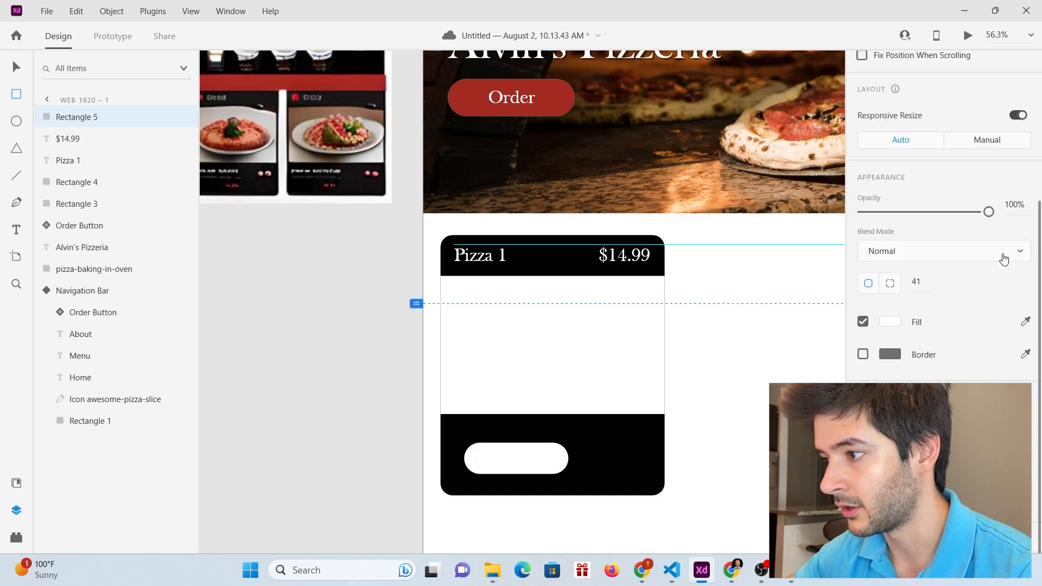
Step: Fill the pill button with red sampled from the hero's Order button and align its left edge with the card title
click(1026, 322)
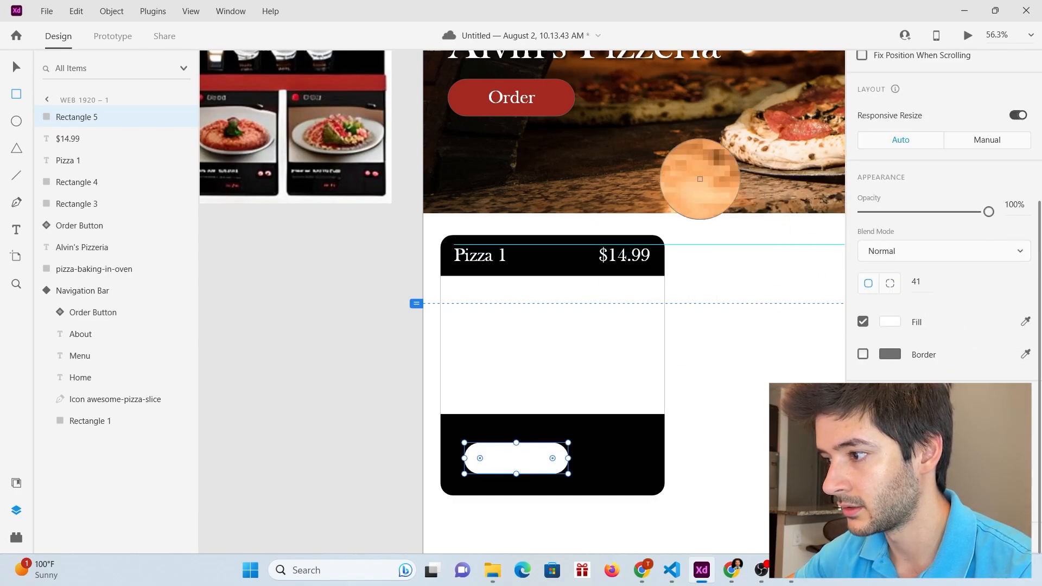
click(556, 106)
click(16, 68)
drag(529, 458, 520, 453)
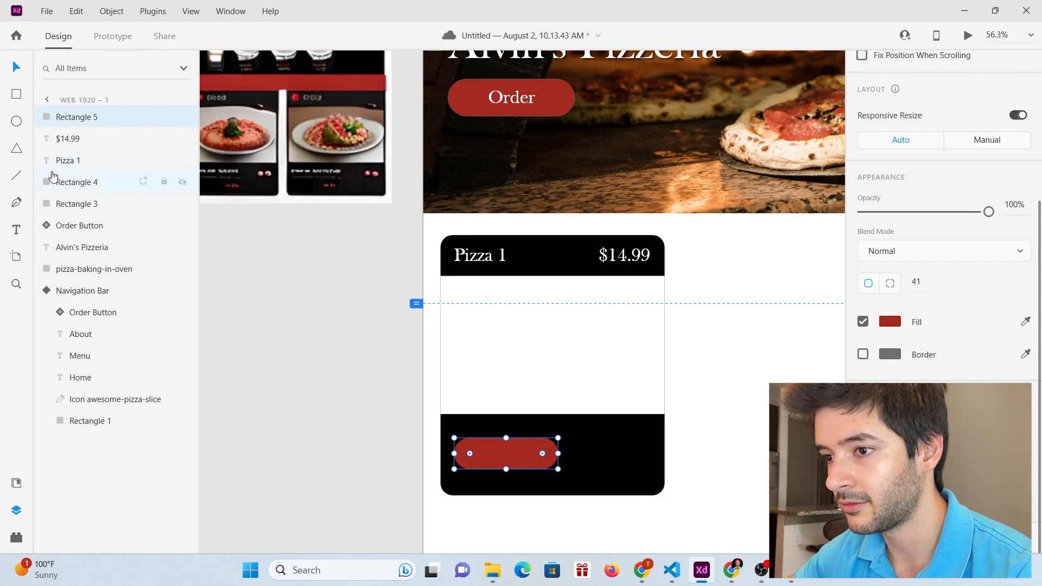
Step: Place a copy of the card title in front of the red pill, reword it "Add to Cart" and widen the pill to about 287
click(495, 261)
drag(495, 261, 520, 460)
right_click(520, 459)
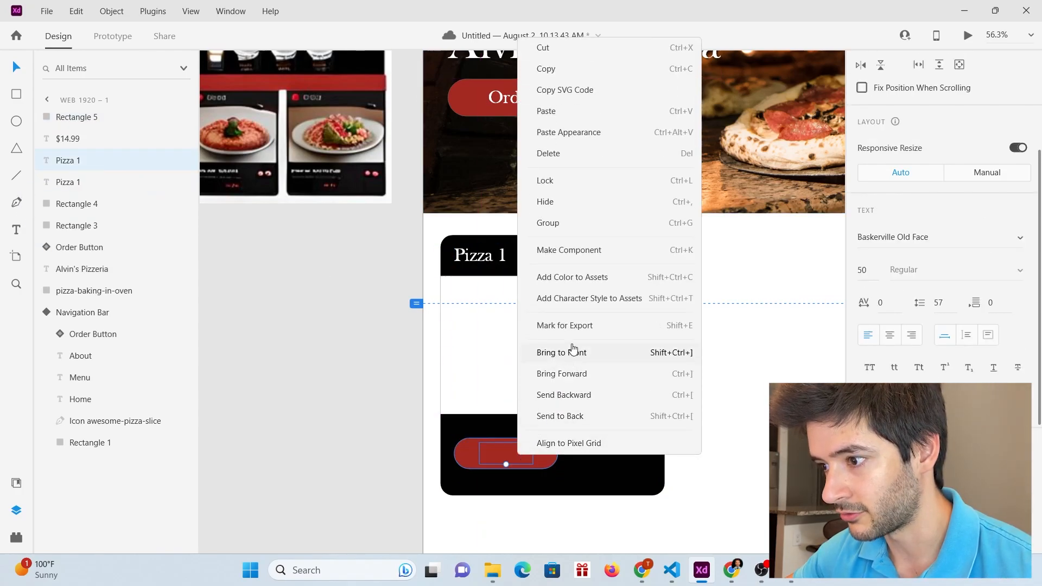
click(573, 352)
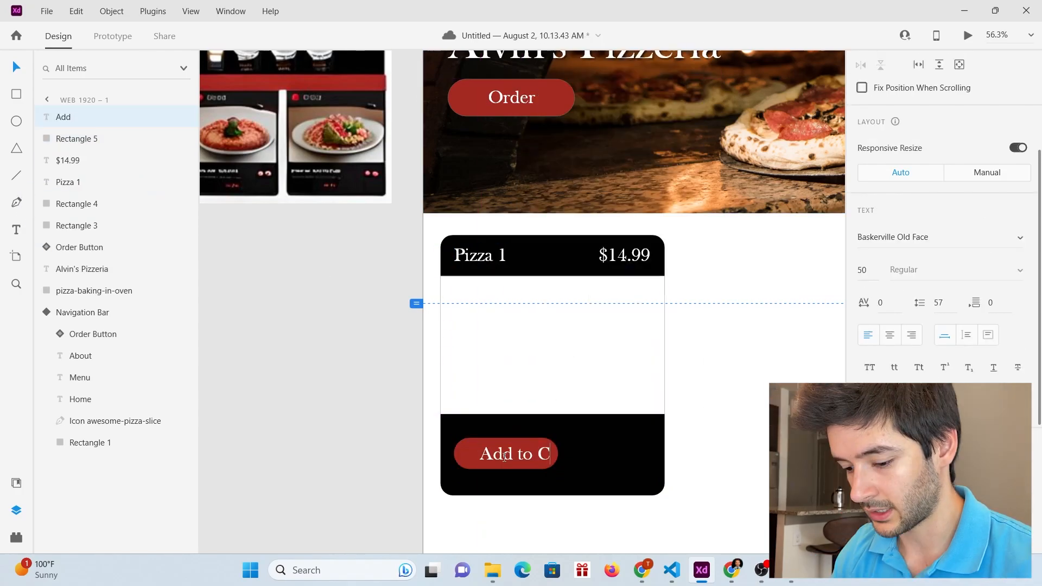
text(art)
click(76, 138)
Step: Make the red pill and its label a component named "Add to Cart Button" and collapse the Navigation Bar layer
shift+click(506, 457)
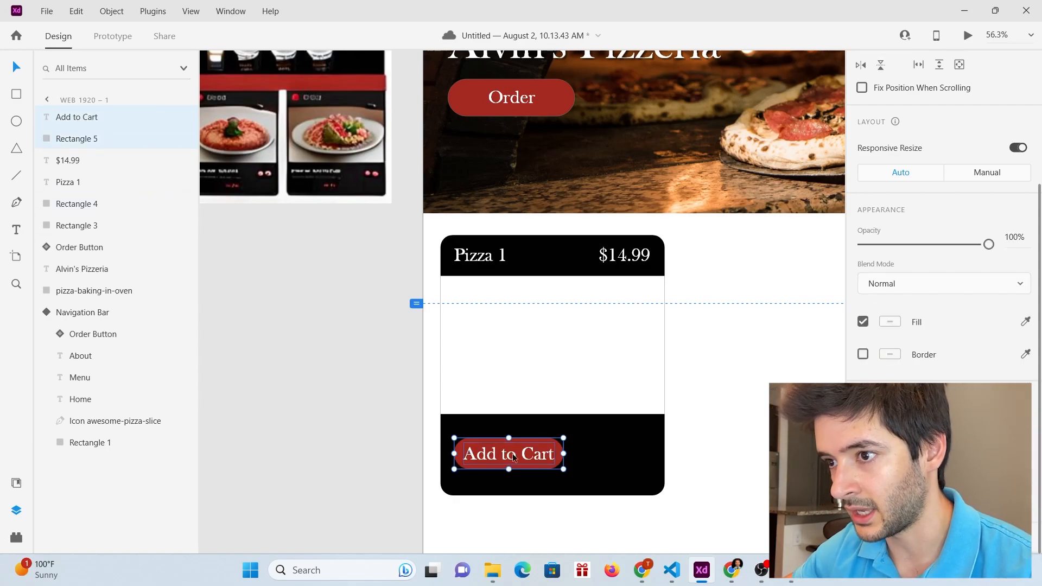
right_click(513, 457)
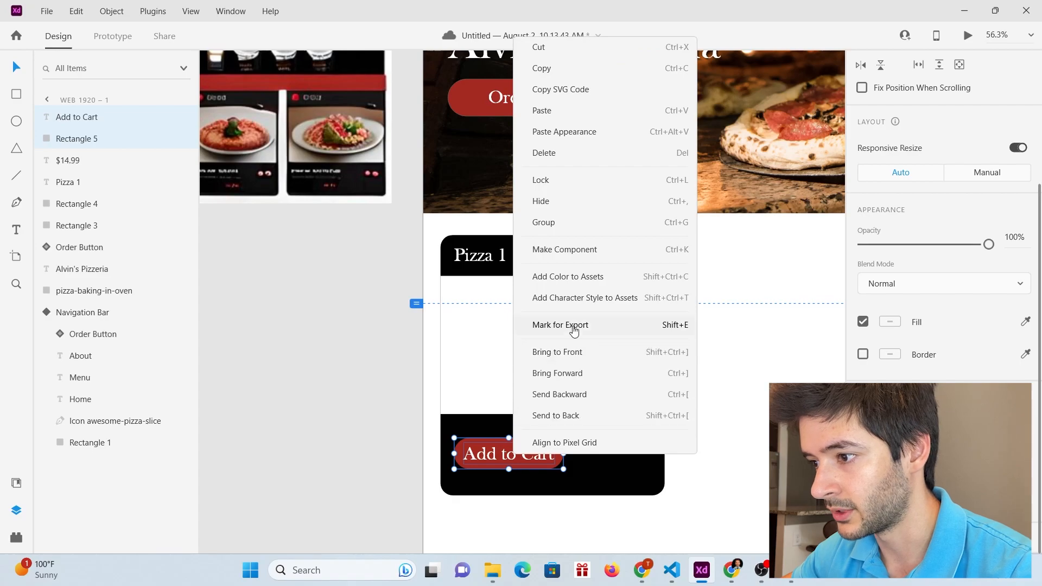
click(578, 257)
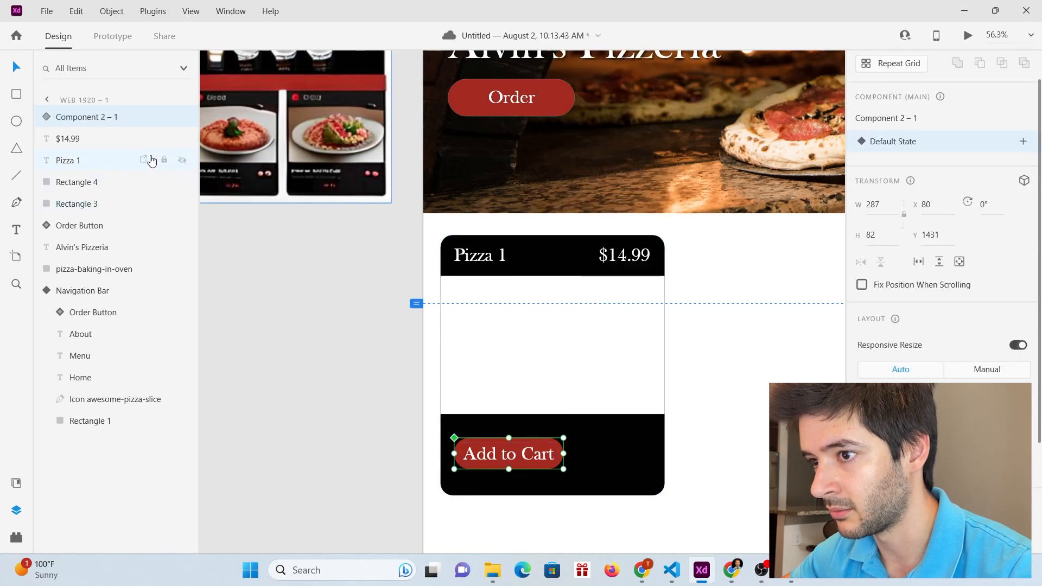
double_click(113, 118)
text(Add to Cart Butt)
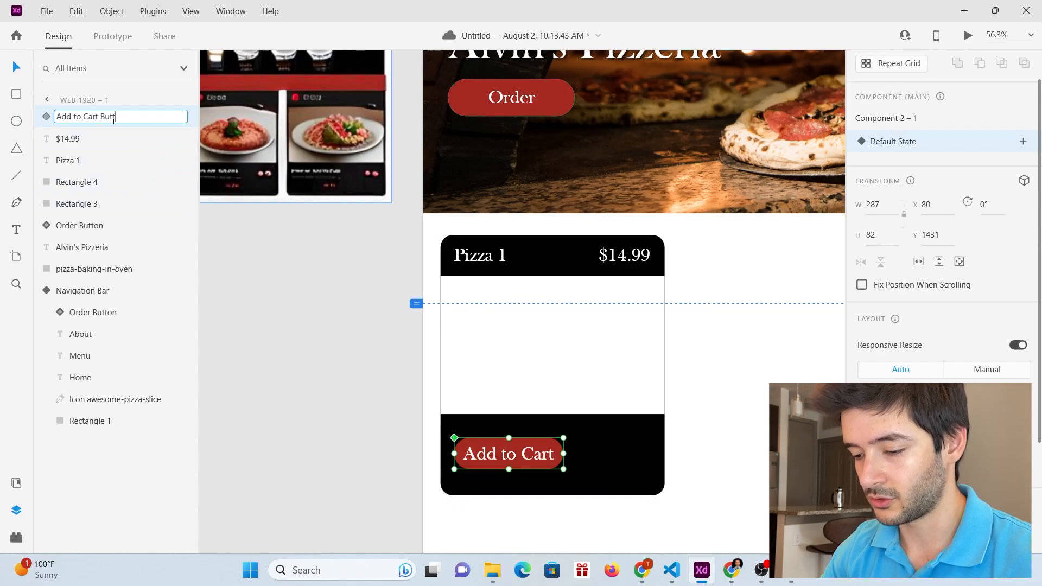
text(on)
key(Return)
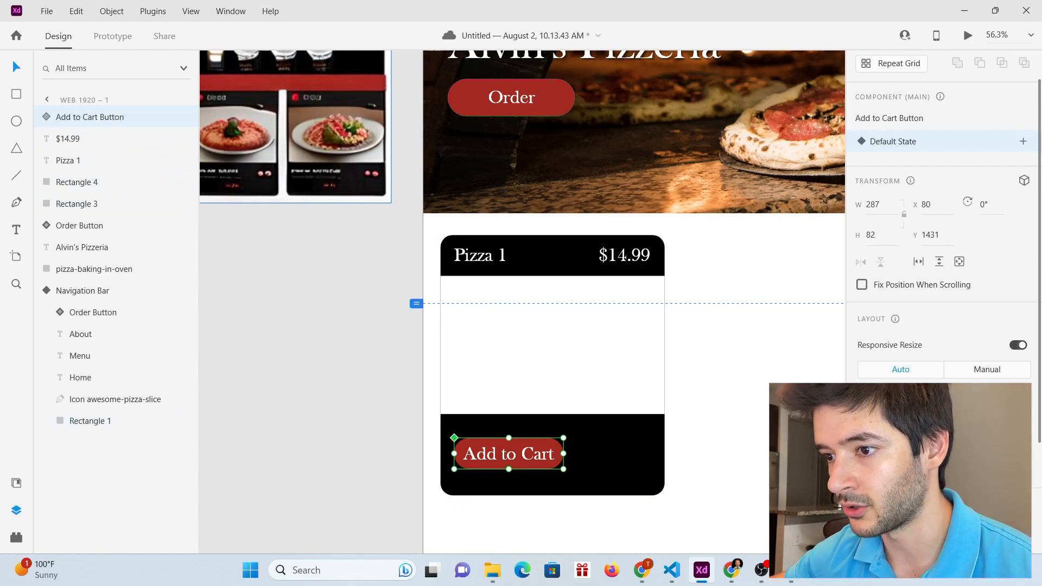
click(46, 290)
click(51, 291)
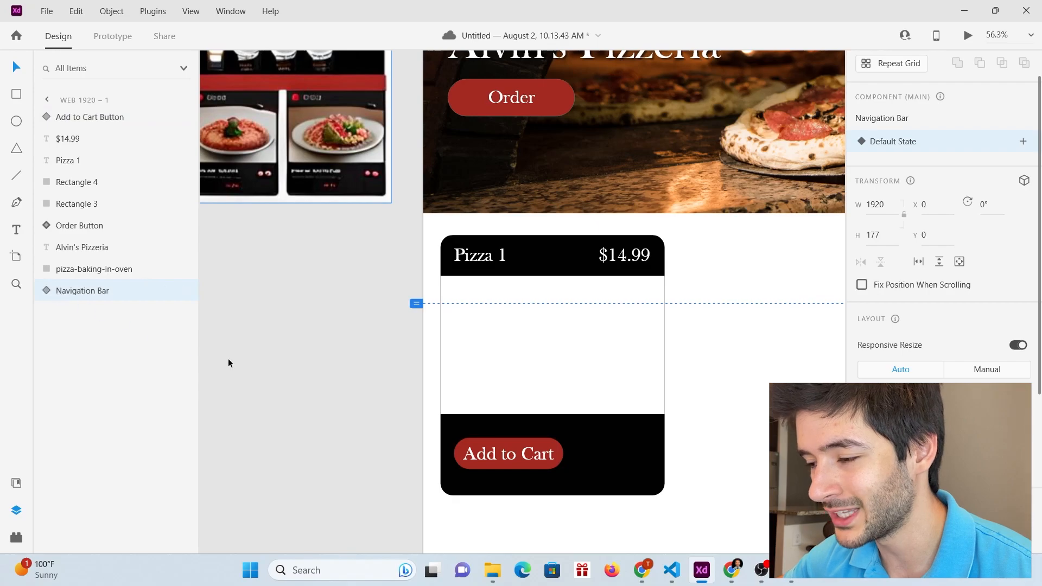
Step: Center the Add to Cart button horizontally on the card, about 26 below the upper edge of the lower black strip
click(500, 444)
drag(513, 445, 555, 428)
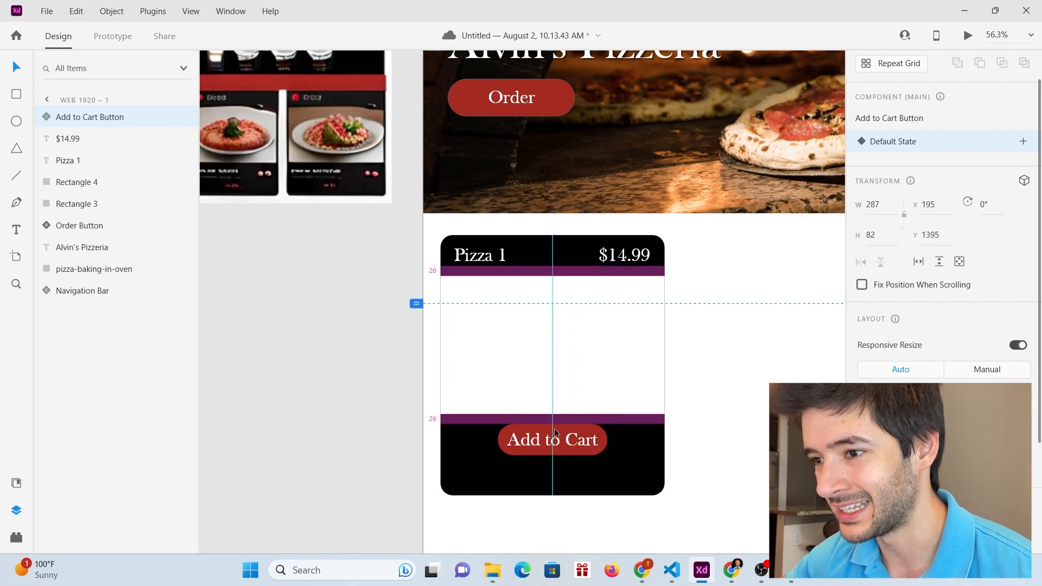
drag(555, 430, 555, 429)
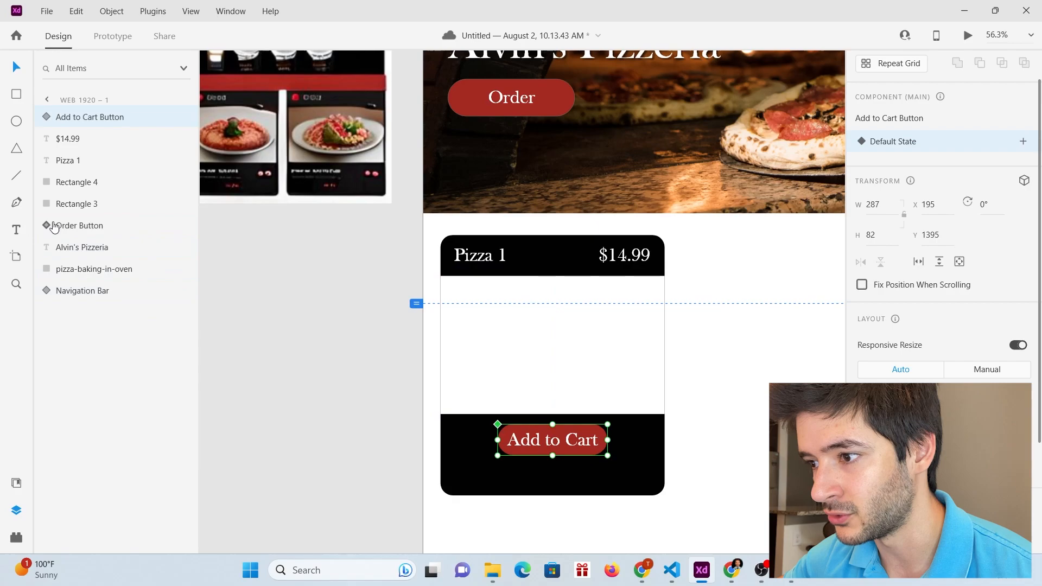
Step: Place three evenly spaced copies of the card title below the Add to Cart button, each reading "1"
click(483, 264)
drag(483, 265, 557, 479)
double_click(556, 480)
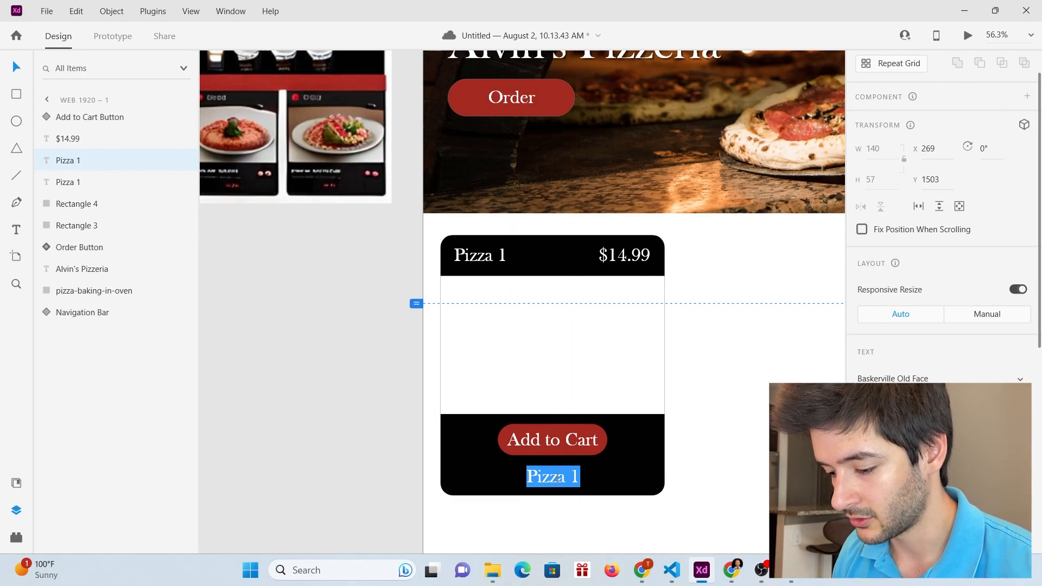
text(1)
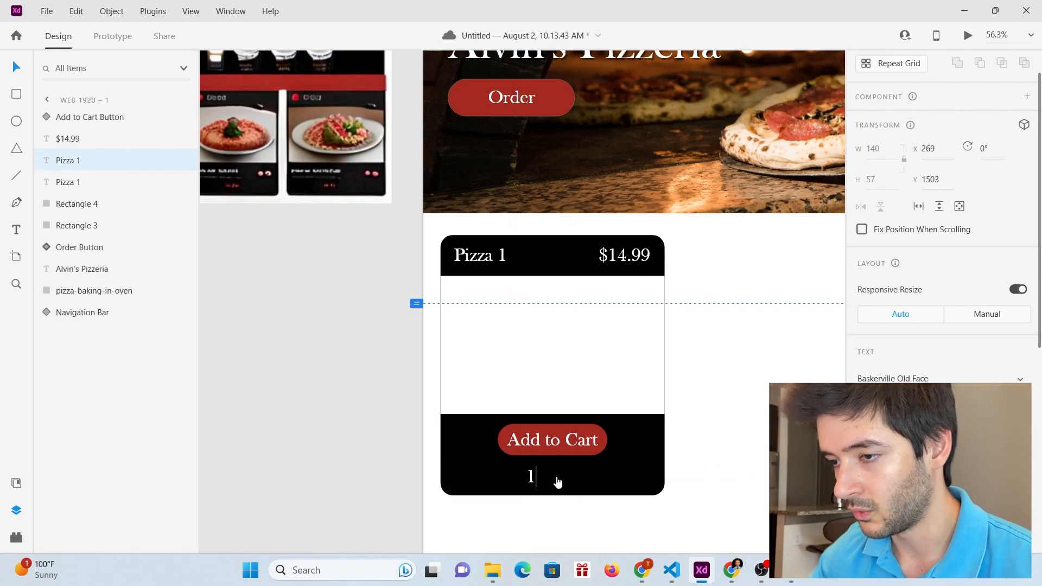
key(Escape)
mouse_move(534, 482)
mouse_down()
mouse_move(573, 481)
mouse_move(538, 482)
mouse_up()
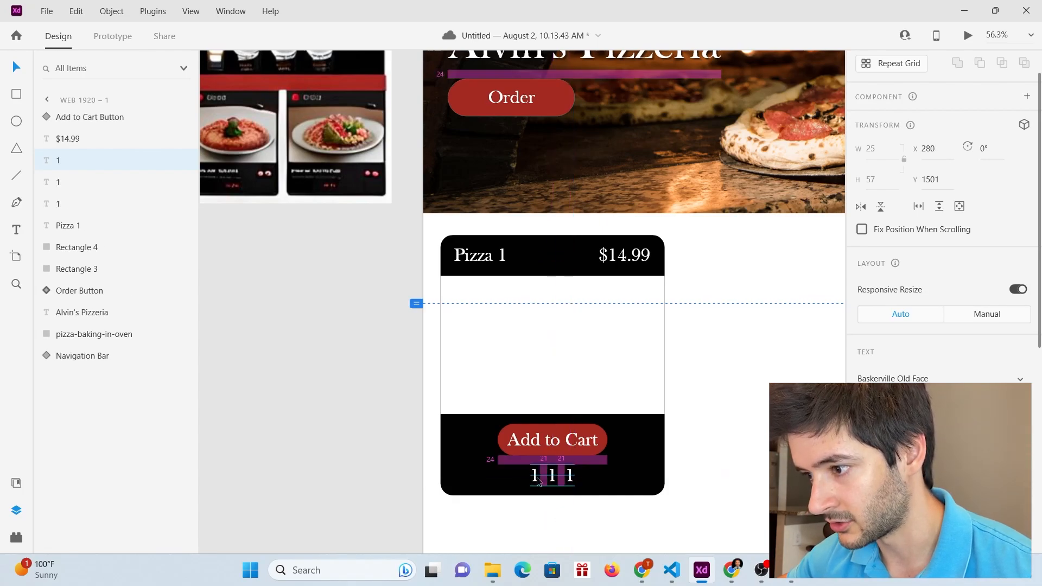
Step: Change the outer two copies of "1" to "-" before and "+" after the middle quantity
double_click(536, 477)
text(-)
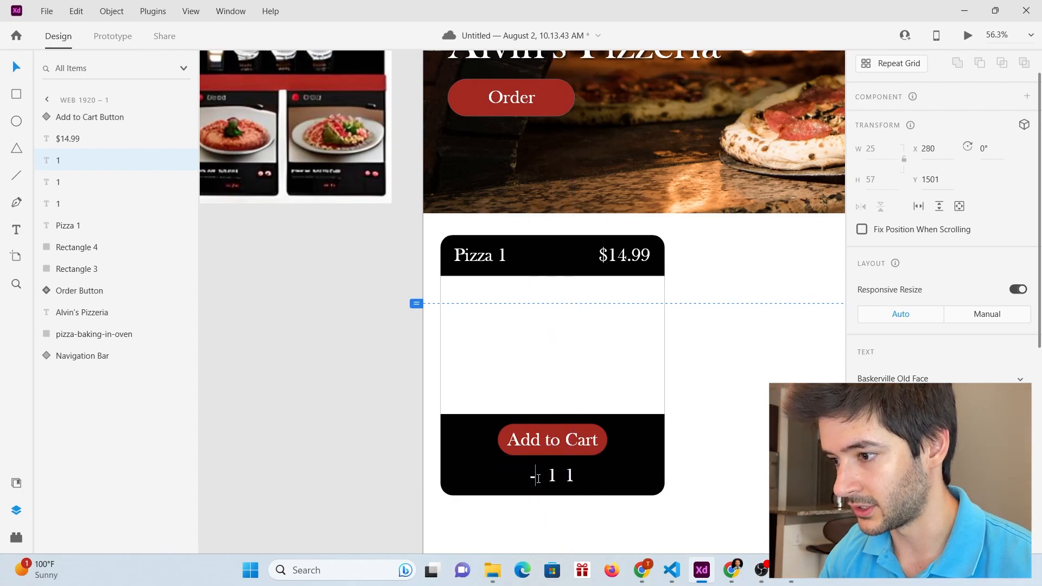
double_click(571, 476)
text(+)
click(270, 302)
Step: Draw a white circle about 51 by 51 over the minus sign
scroll(472, 394, up, 5)
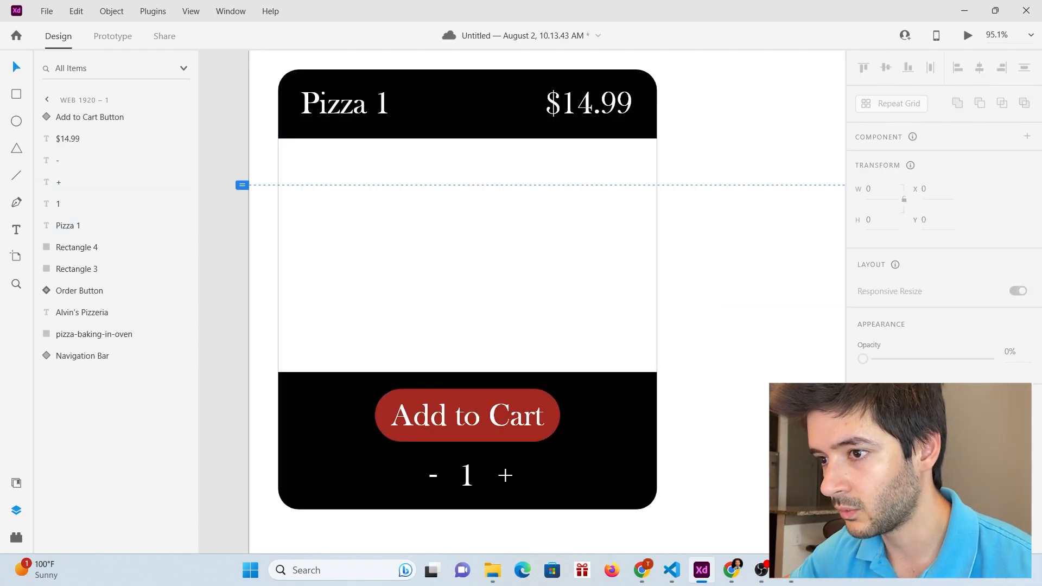
click(16, 121)
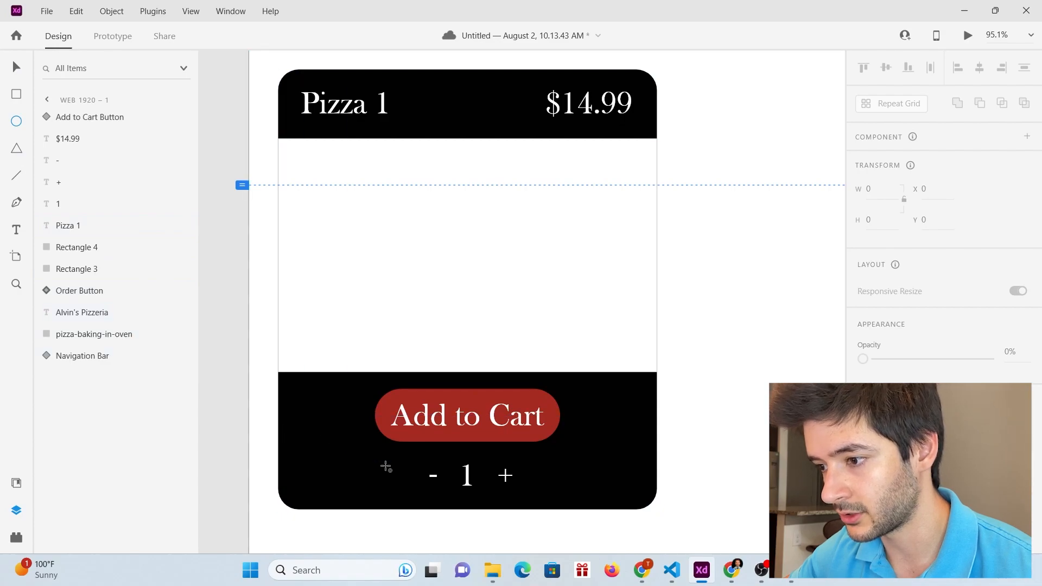
mouse_move(417, 463)
mouse_down()
mouse_move(451, 494)
mouse_move(433, 481)
mouse_up()
click(16, 67)
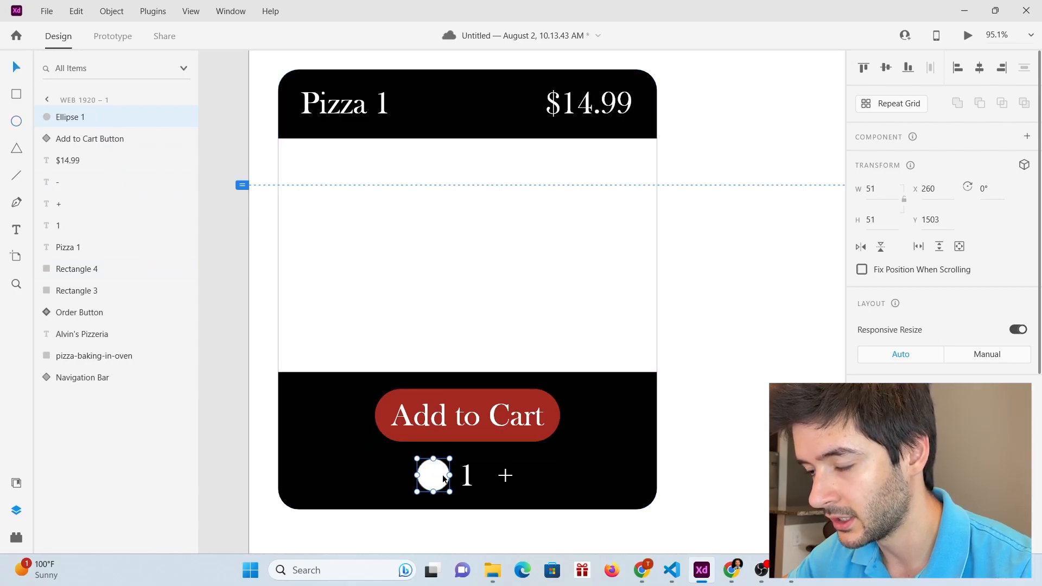
Step: Send the circle behind the minus sign and make the minus sign black
right_click(433, 481)
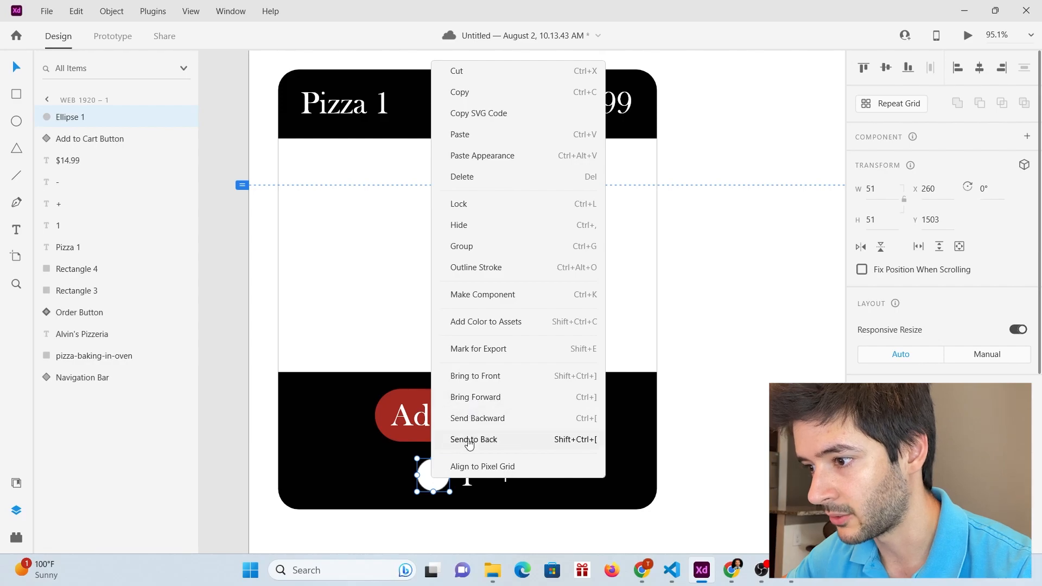
click(472, 419)
key(ctrl+[)
key(ctrl+[)
drag(431, 477, 428, 488)
key(alt)
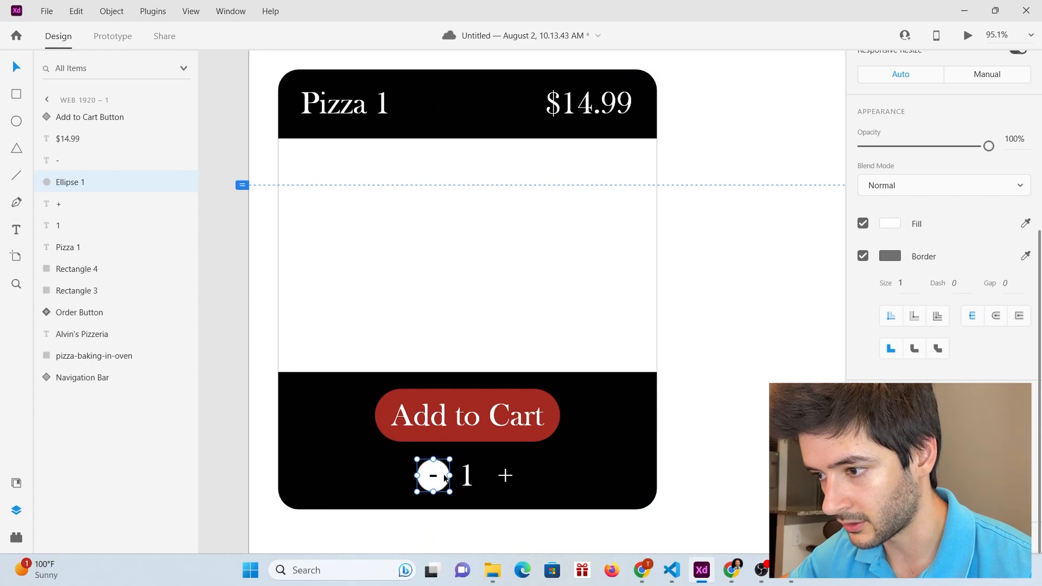
Step: Place a copy of the white circle beside the plus sign and set the plus sign's fill to #000000
drag(444, 478, 531, 476)
double_click(506, 476)
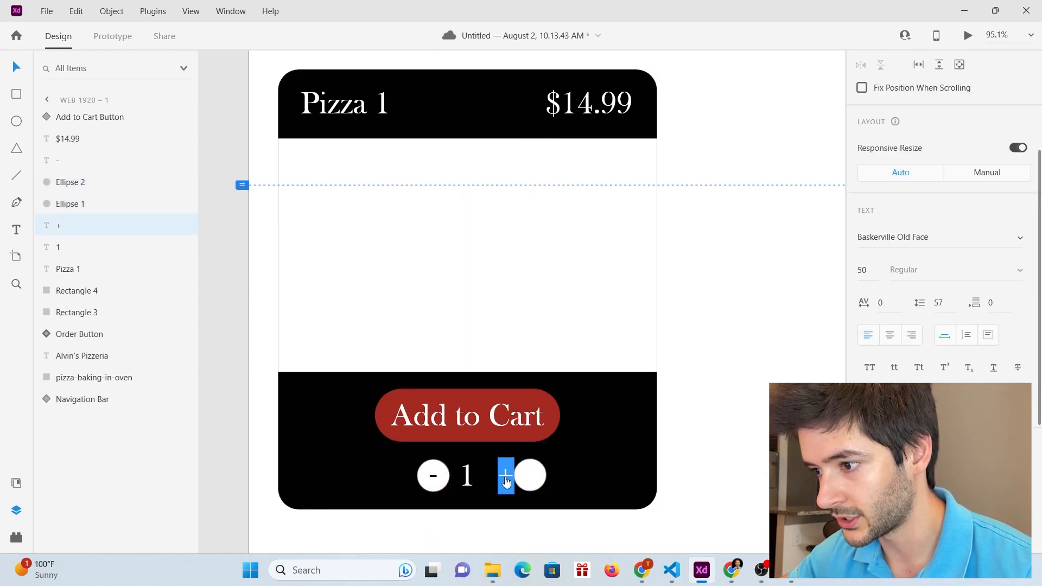
scroll(902, 344, down, 3)
click(893, 331)
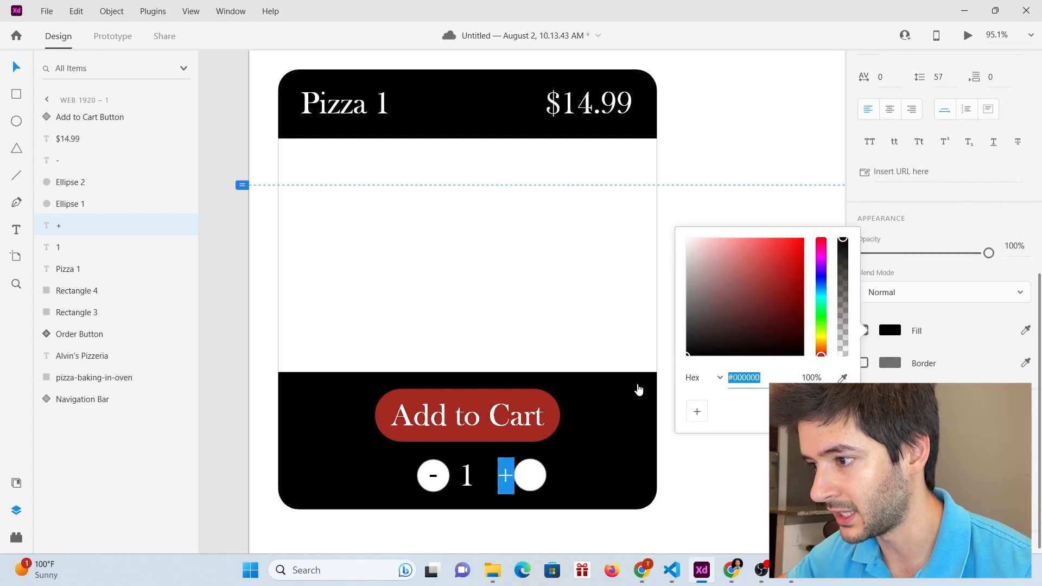
click(763, 510)
Step: Send the copied circle backward behind the plus sign and center it on the sign
click(533, 481)
key(ctrl+[)
drag(533, 481, 516, 482)
right_click(515, 480)
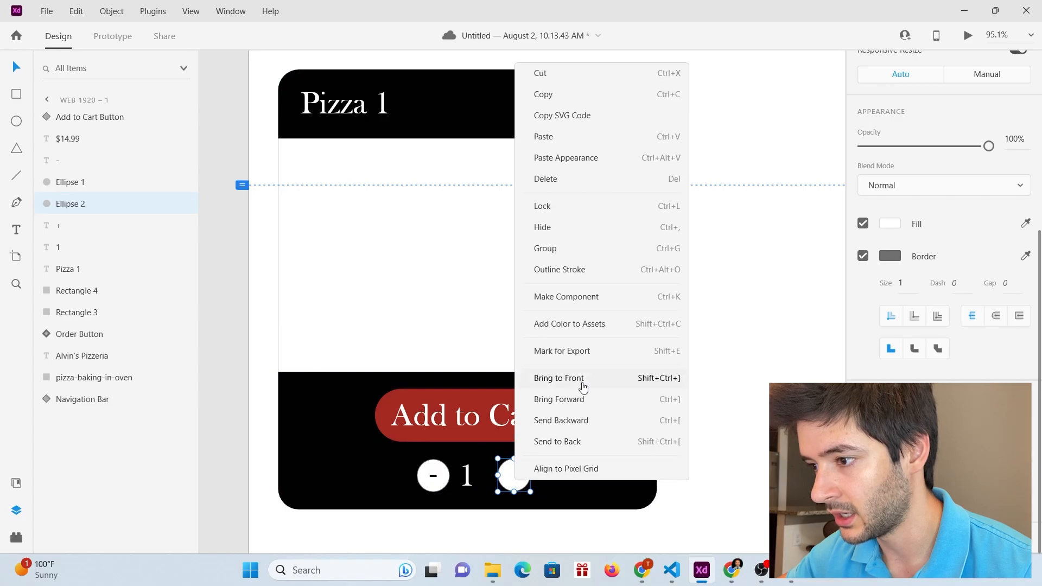
click(575, 424)
drag(529, 478, 519, 477)
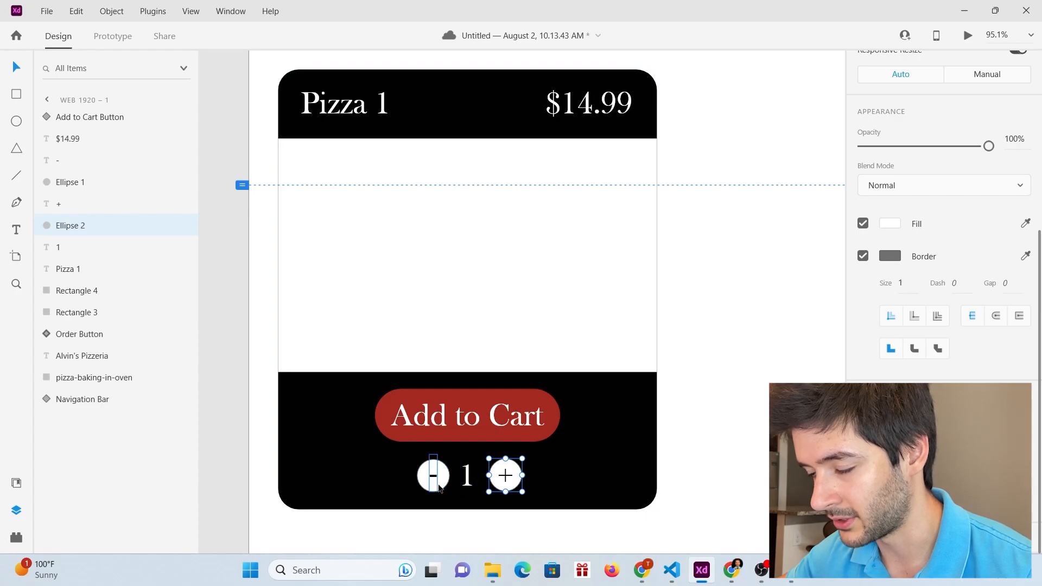
key(Escape)
Step: Fill the card's empty middle rectangle with the hot-homemade-pepperoni-pizza image from the Downloads folder
scroll(343, 324, down, 5)
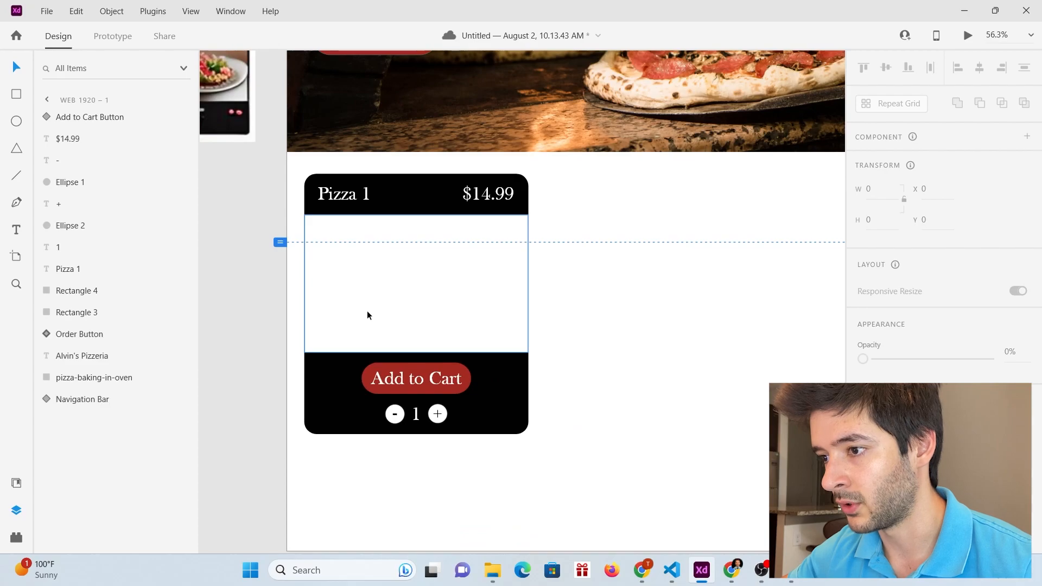
scroll(367, 310, up, 1)
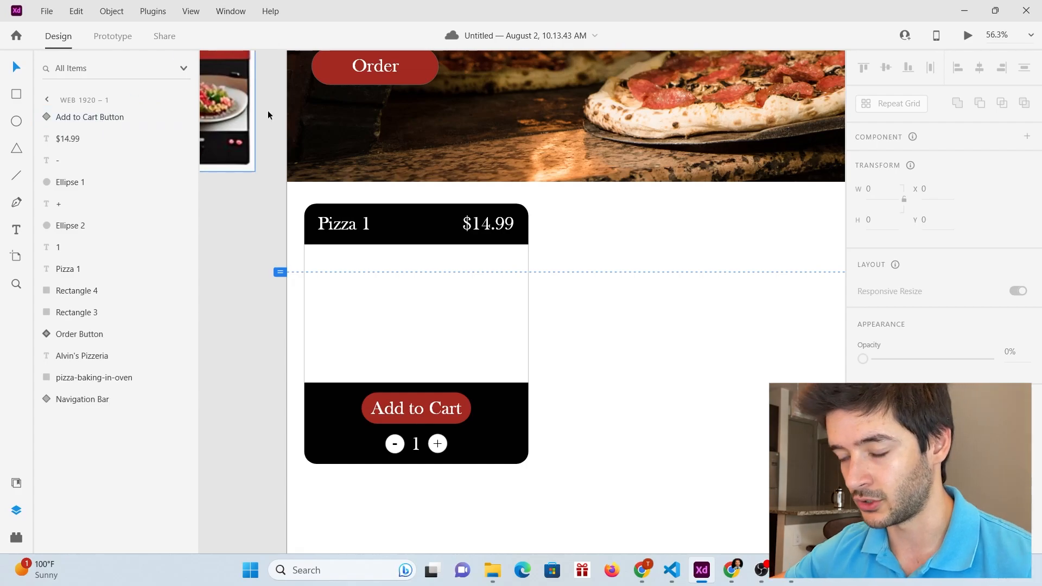
scroll(310, 215, down, 4)
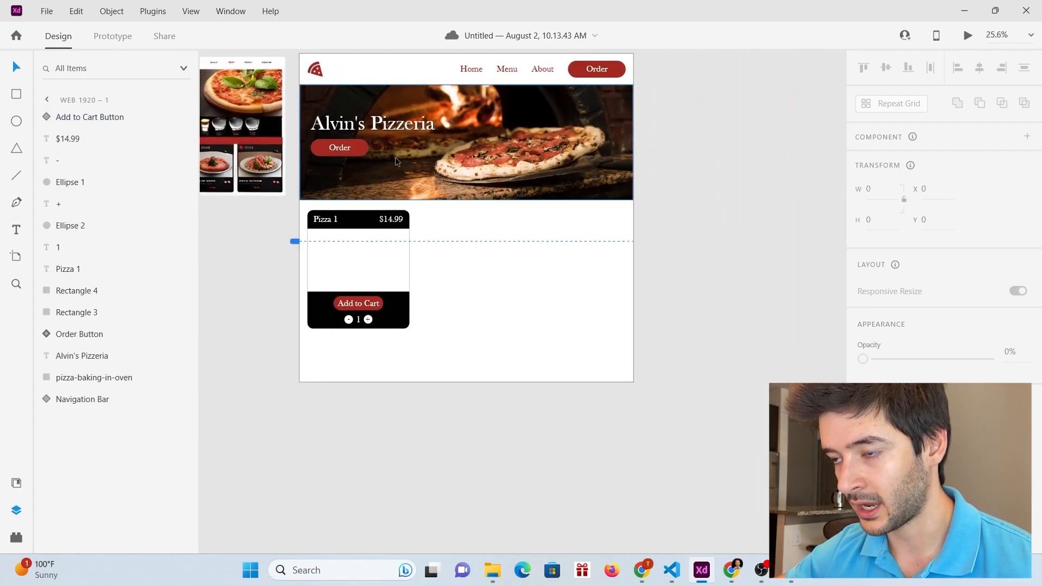
scroll(395, 101, up, 2)
scroll(395, 104, up, 2)
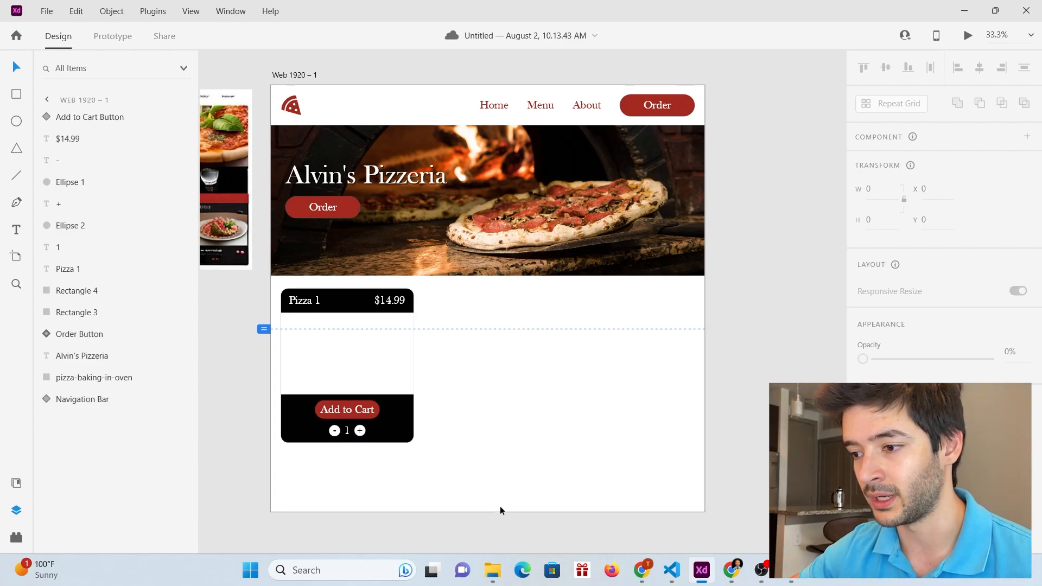
click(497, 574)
drag(843, 56, 888, 43)
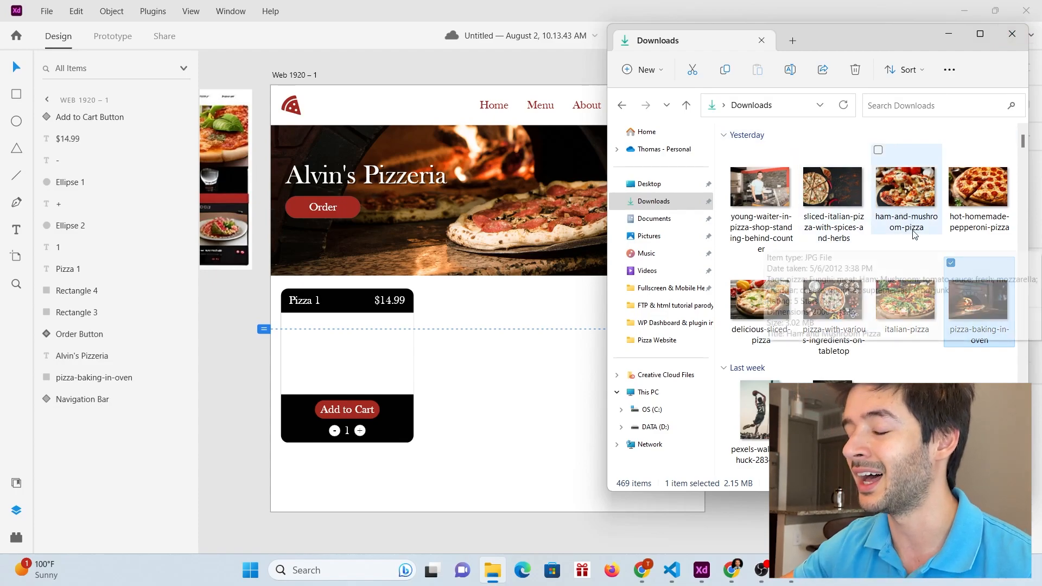
click(979, 189)
drag(991, 186, 367, 347)
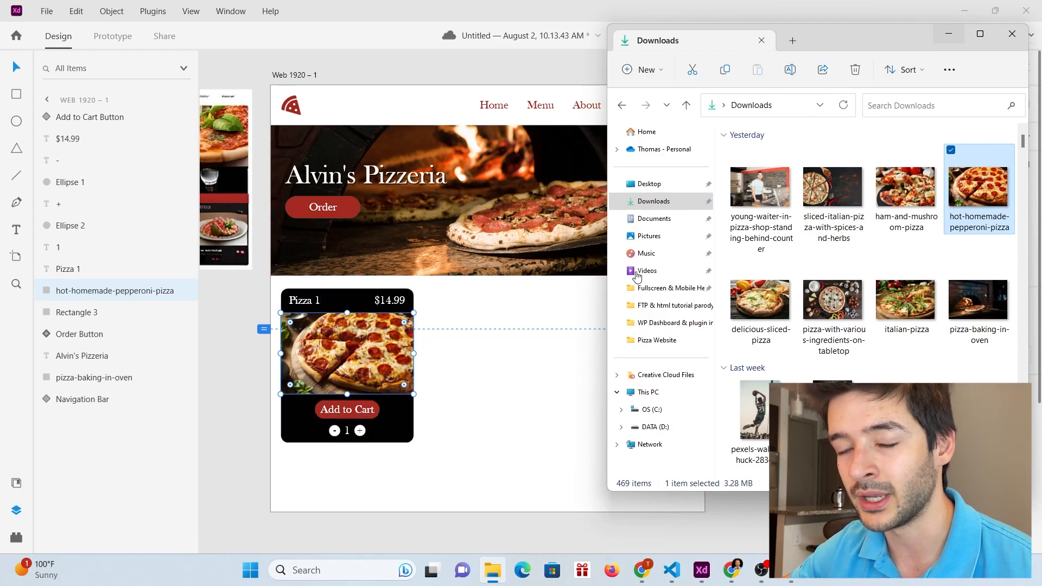
click(963, 37)
Step: Move the whole pizza card down to leave room for a heading below the hero image
drag(248, 482, 483, 276)
drag(262, 481, 432, 295)
drag(358, 304, 358, 339)
Step: Place a copy of the hero heading between the hero image and the card and reword it "Pizza Favorites"
click(363, 176)
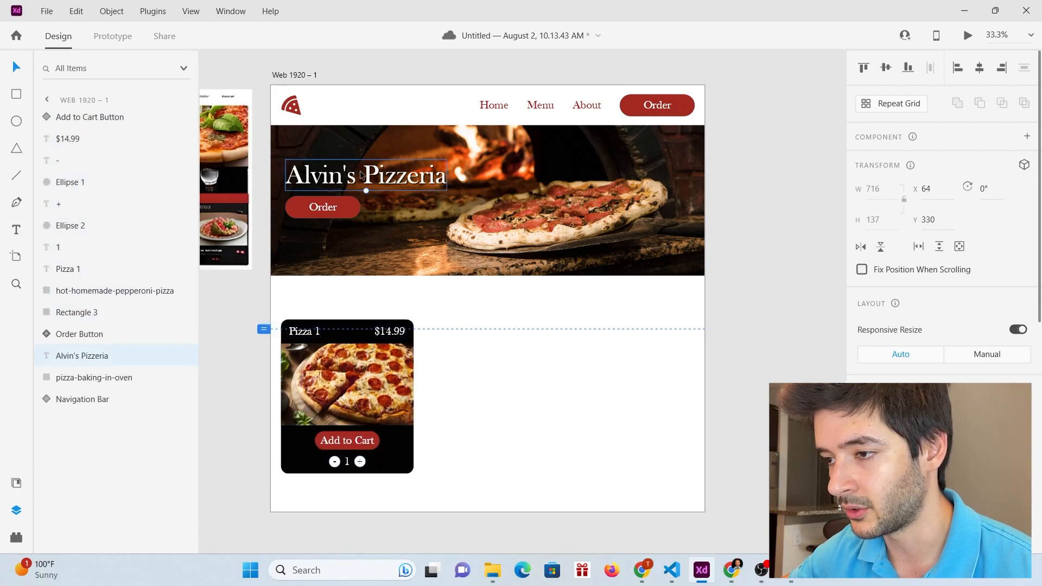
drag(373, 178, 510, 301)
double_click(494, 300)
key(BackSpace)
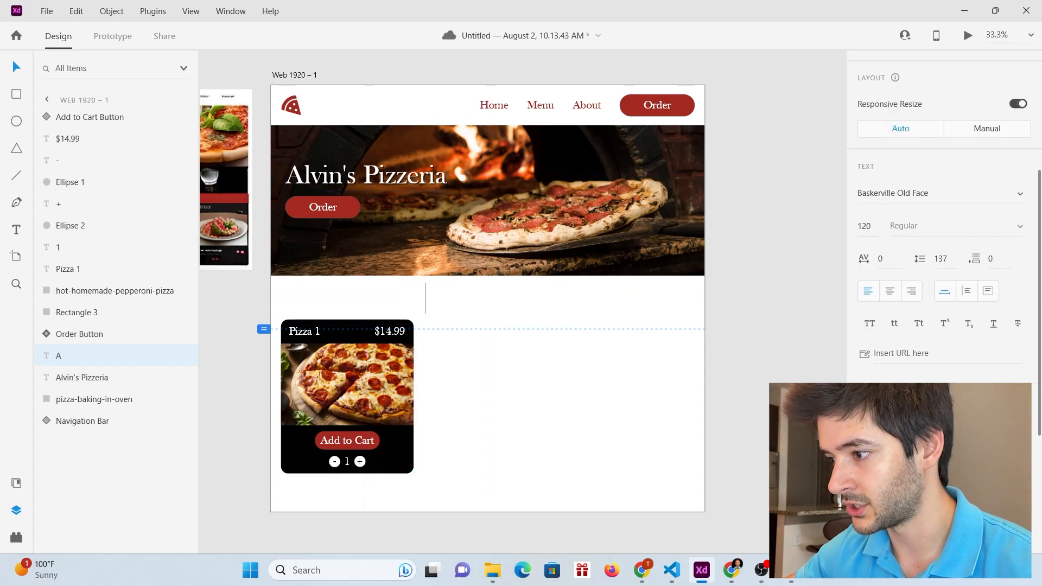
click(884, 481)
drag(782, 453, 637, 504)
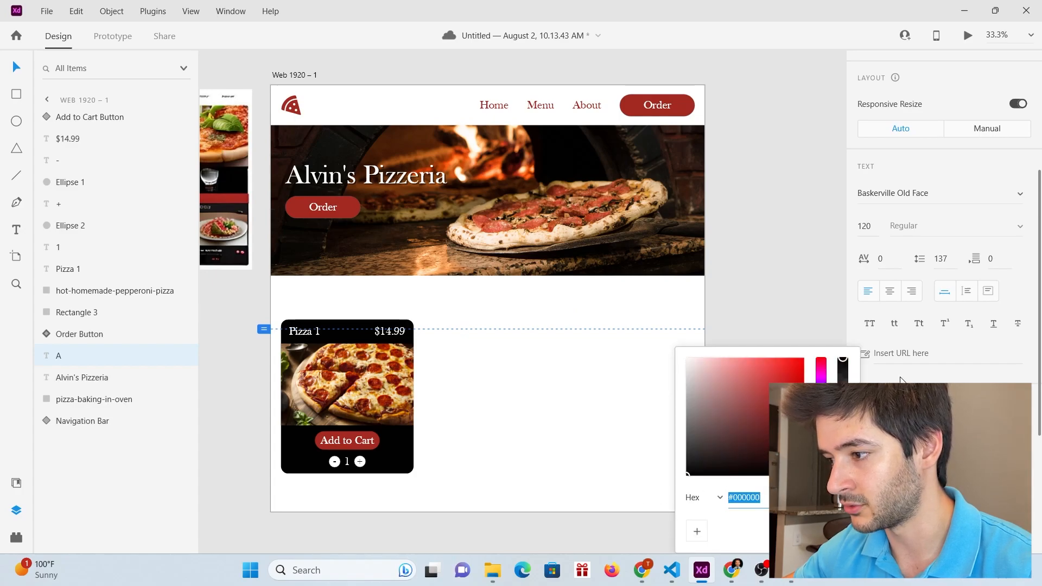
key(Escape)
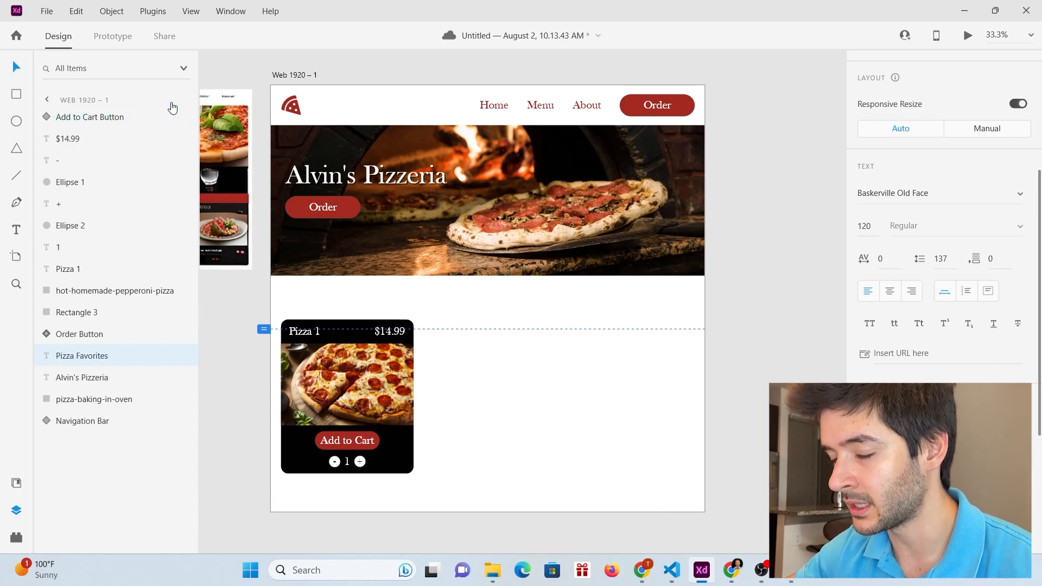
click(18, 74)
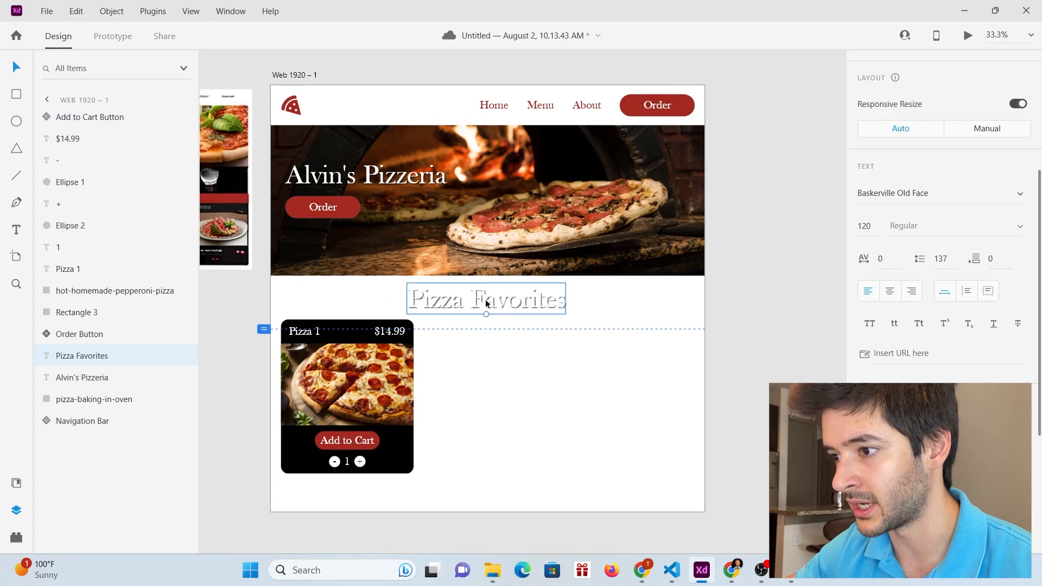
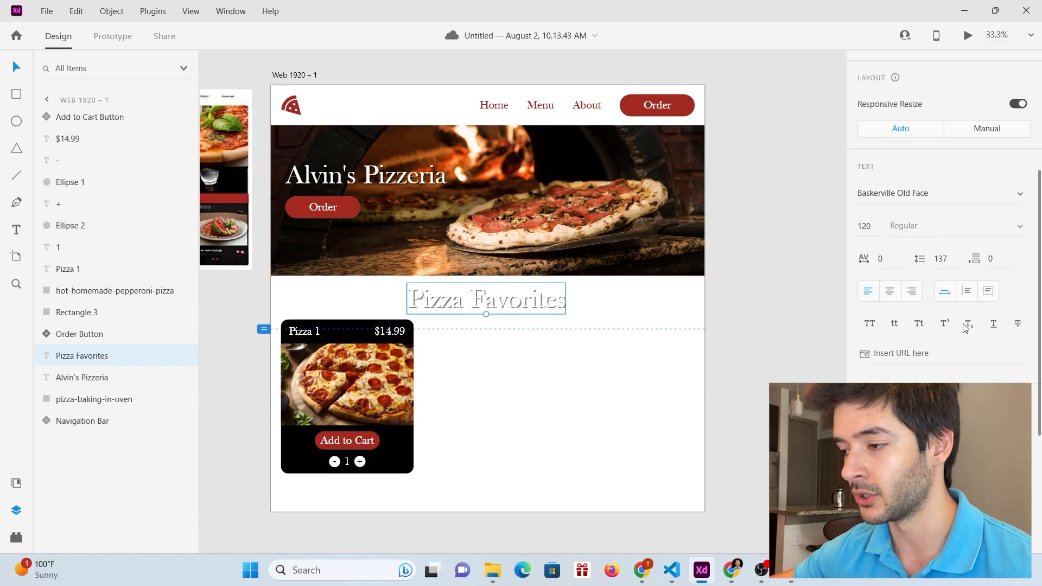
Step: Set the fill of the "Pizza Favorites" heading to #000000
scroll(950, 320, down, 2)
scroll(950, 320, down, 1)
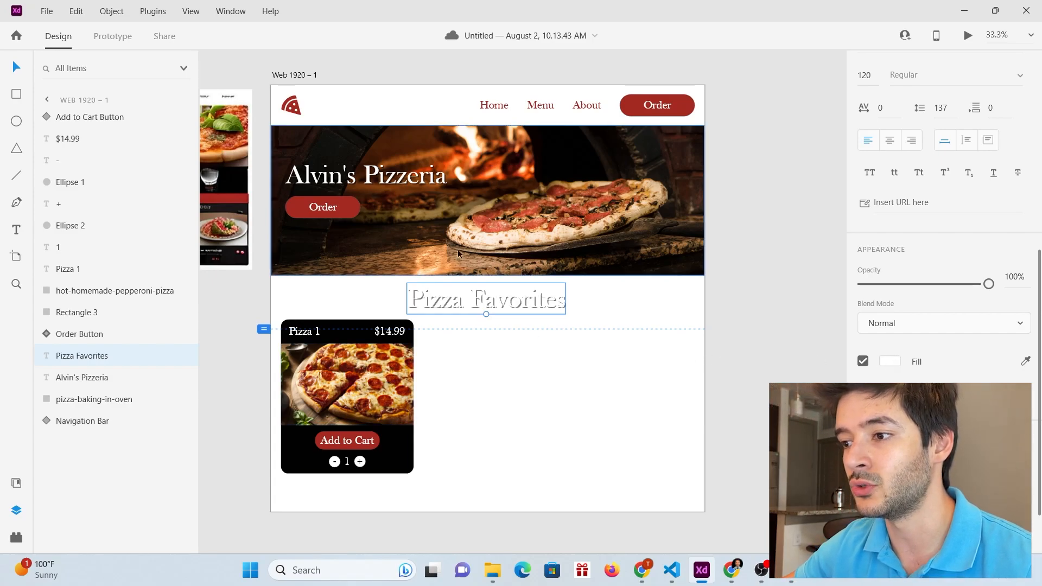
double_click(495, 300)
click(888, 362)
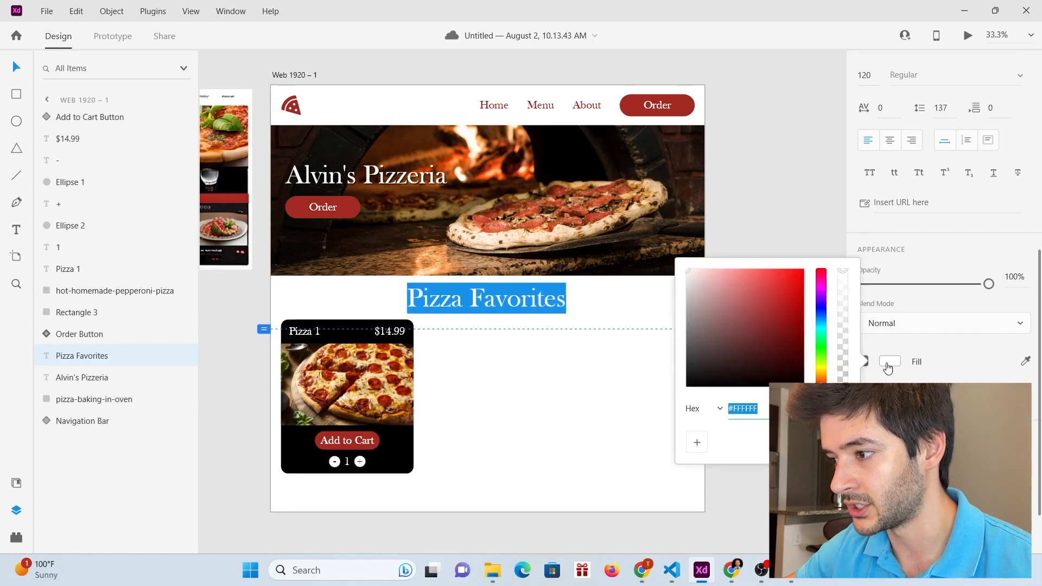
text(000000)
key(Return)
key(Escape)
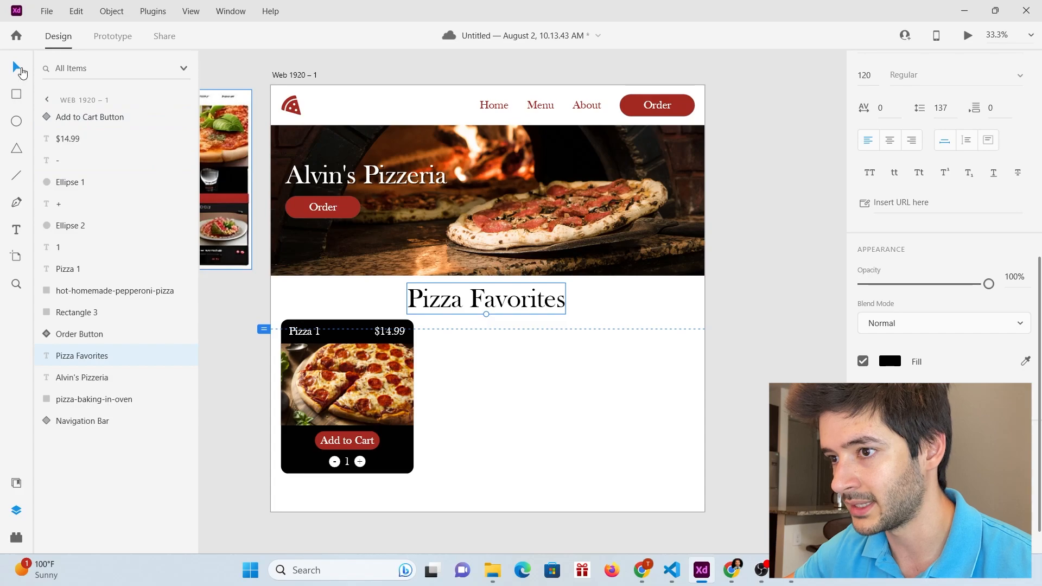
Step: Nudge the Pizza Favorites heading slightly to centre it horizontally on the artboard
drag(478, 311, 479, 311)
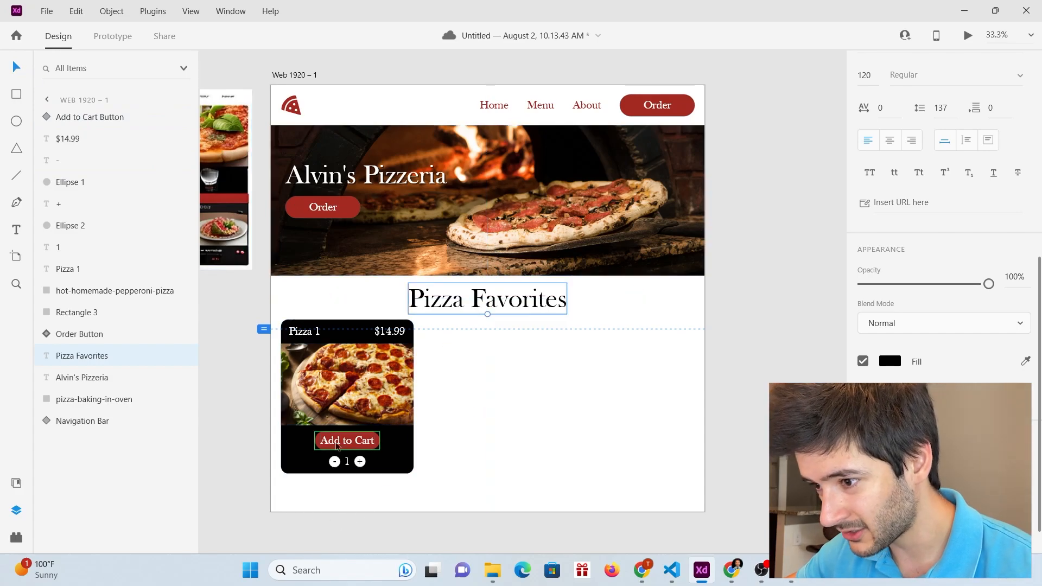
Step: Rename the hero banner image's layer to pepperoni_meat_sausage_chesse_pizza_in_oven
click(556, 177)
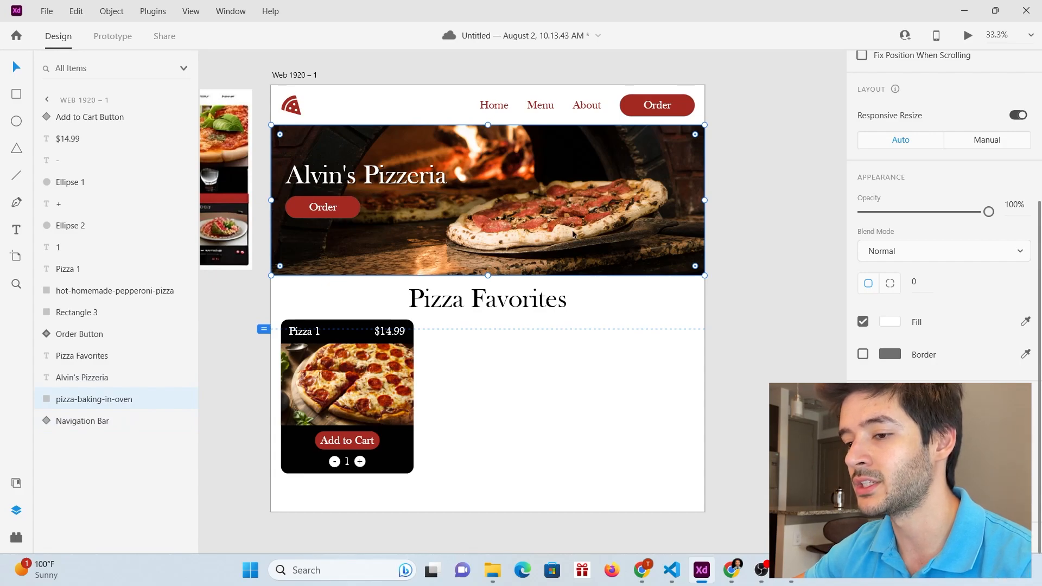
double_click(108, 399)
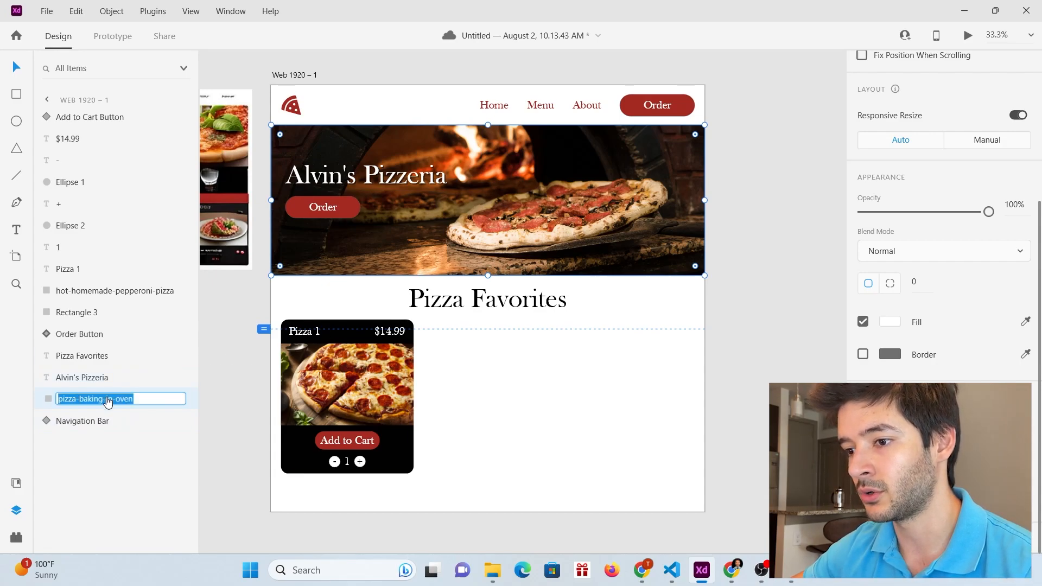
text(per)
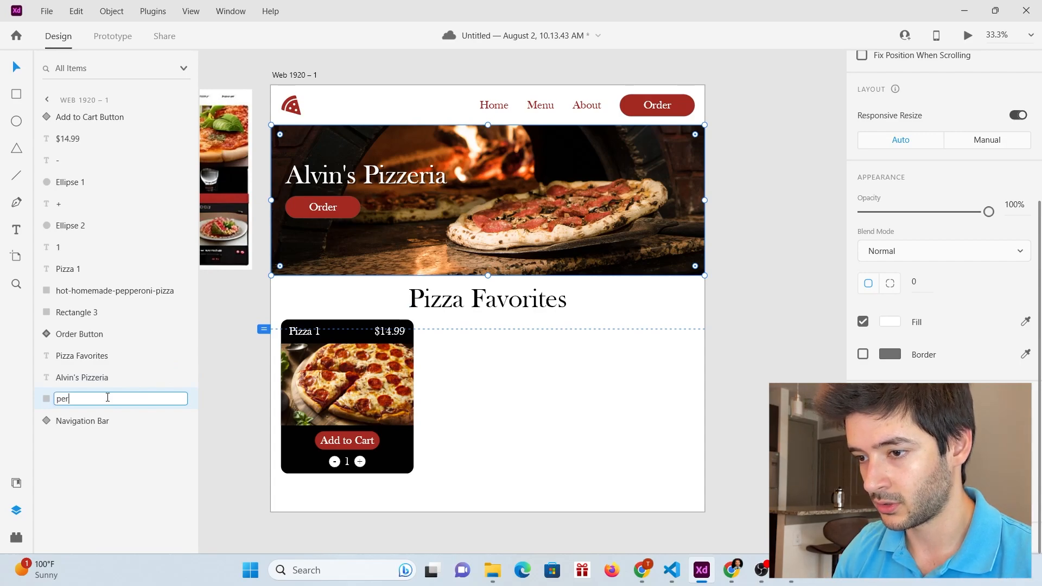
key(BackSpace)
key(BackSpace)
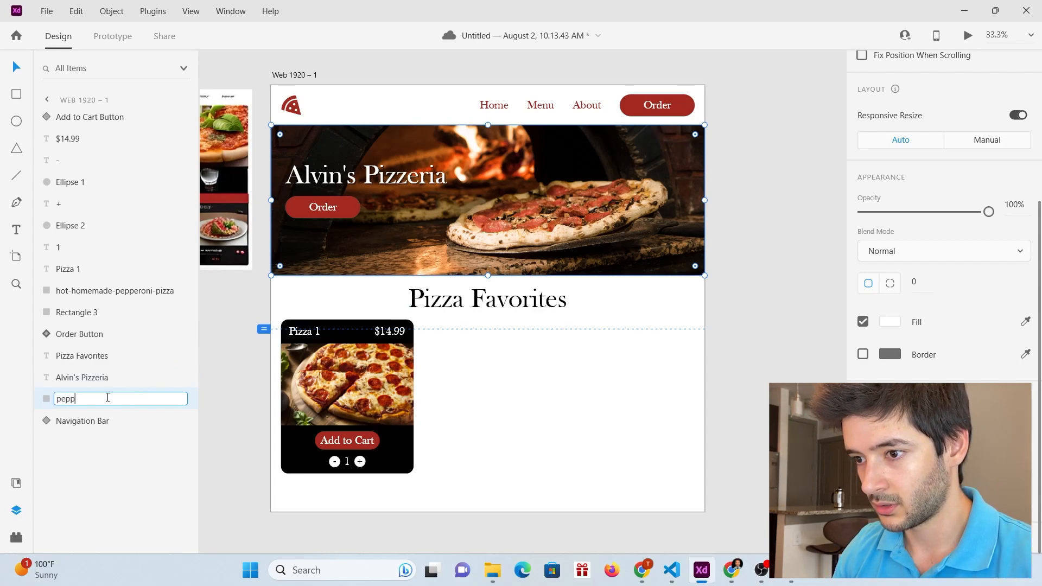
text(peroni_meat_)
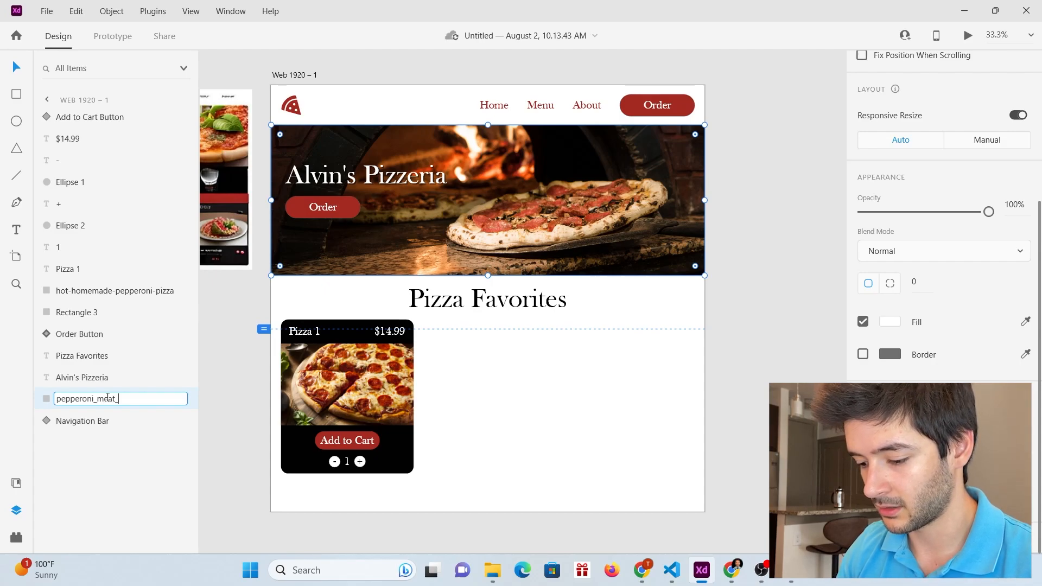
text(sausag)
key(BackSpace)
text(sage)
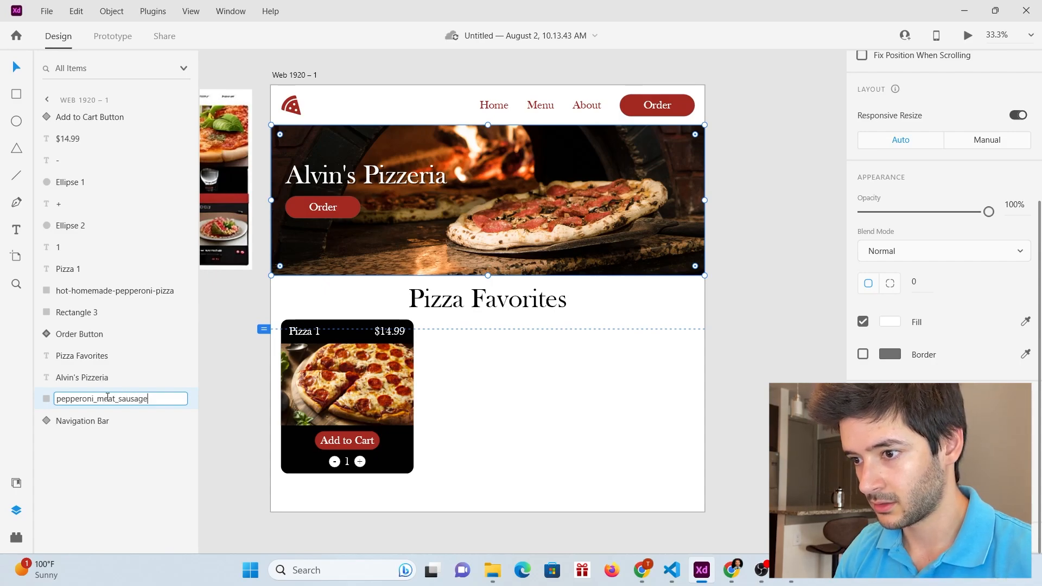
text(_chesse_pizza)
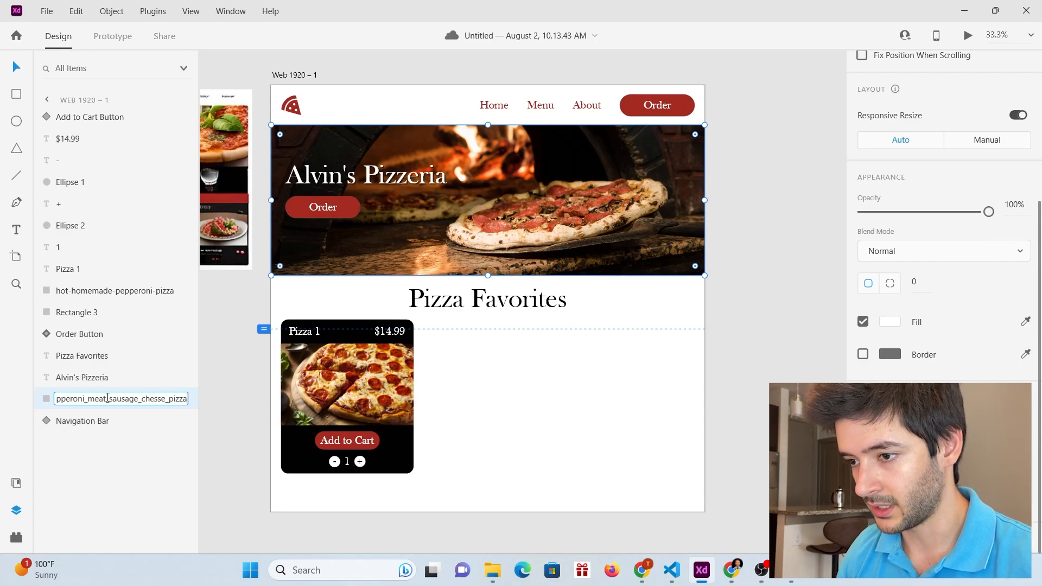
text(_in_oven)
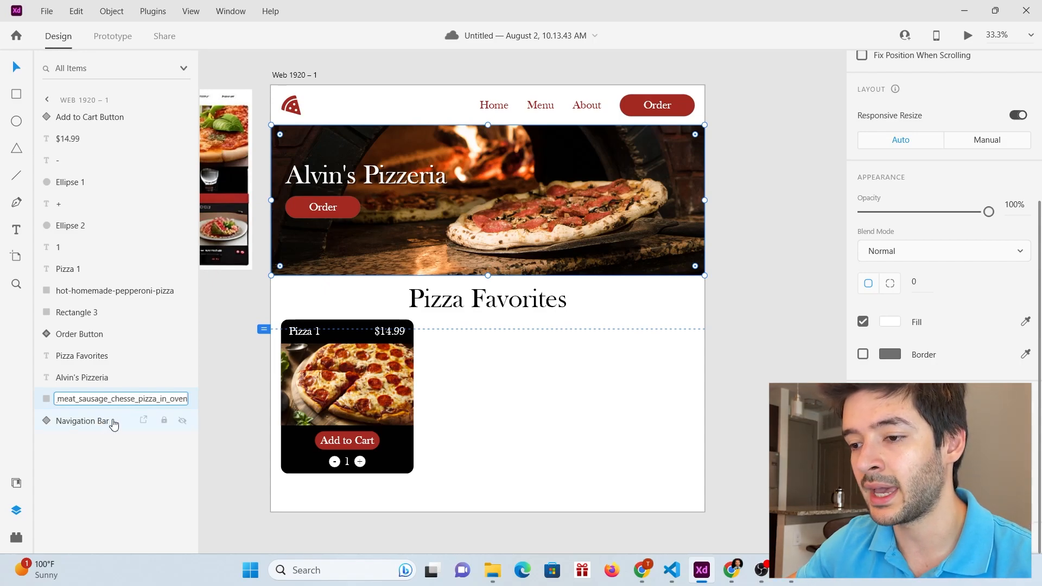
key(Return)
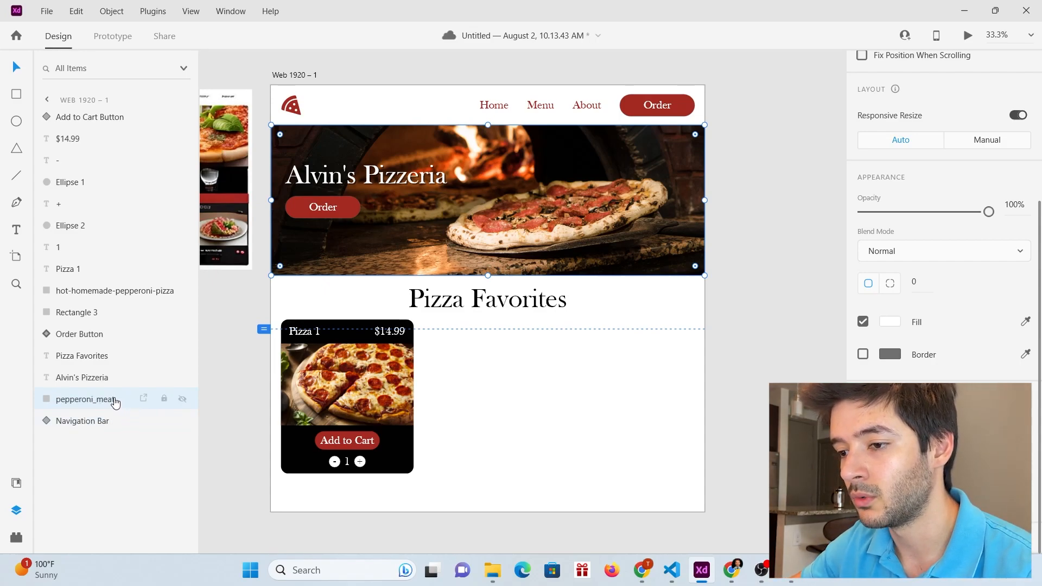
Step: Examine the keywords in the hero banner image's full layer name
double_click(116, 401)
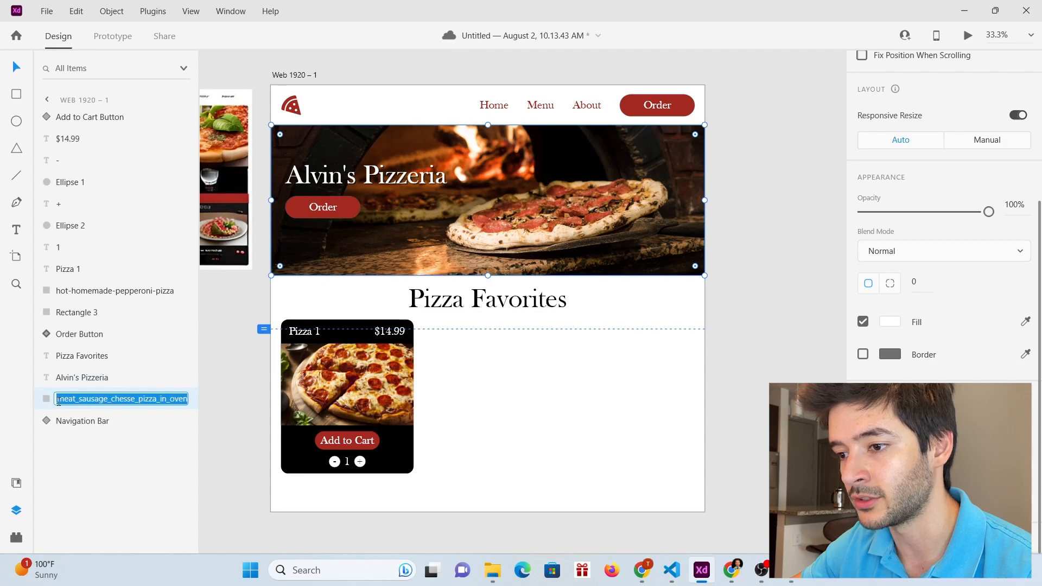
click(144, 399)
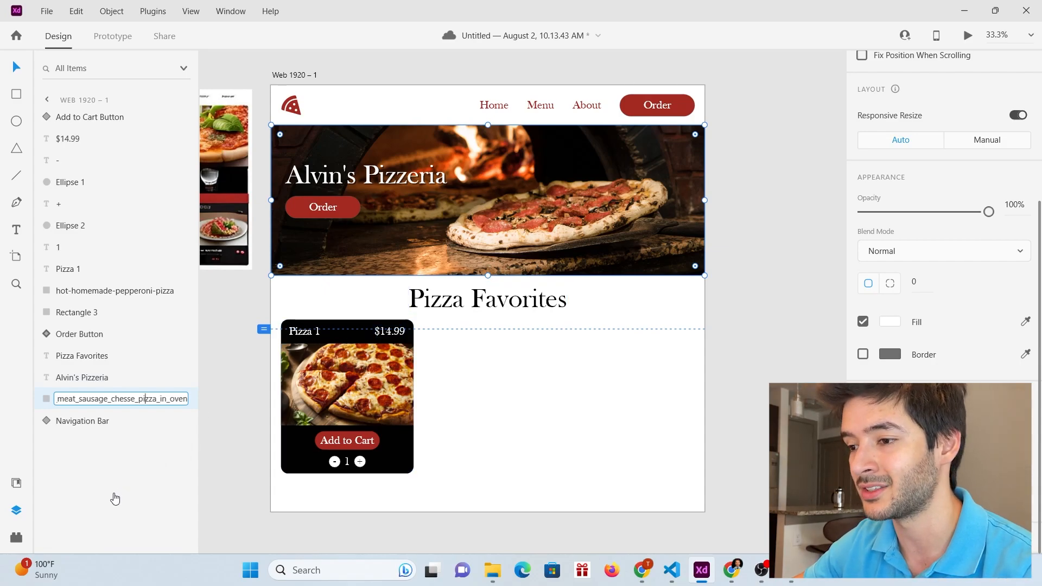
drag(79, 399, 161, 399)
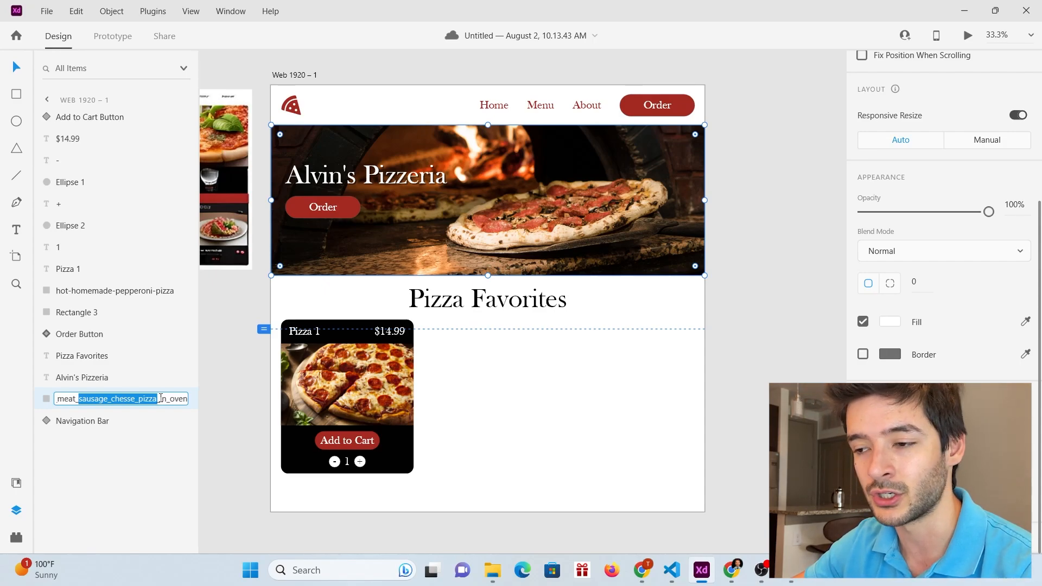
click(161, 399)
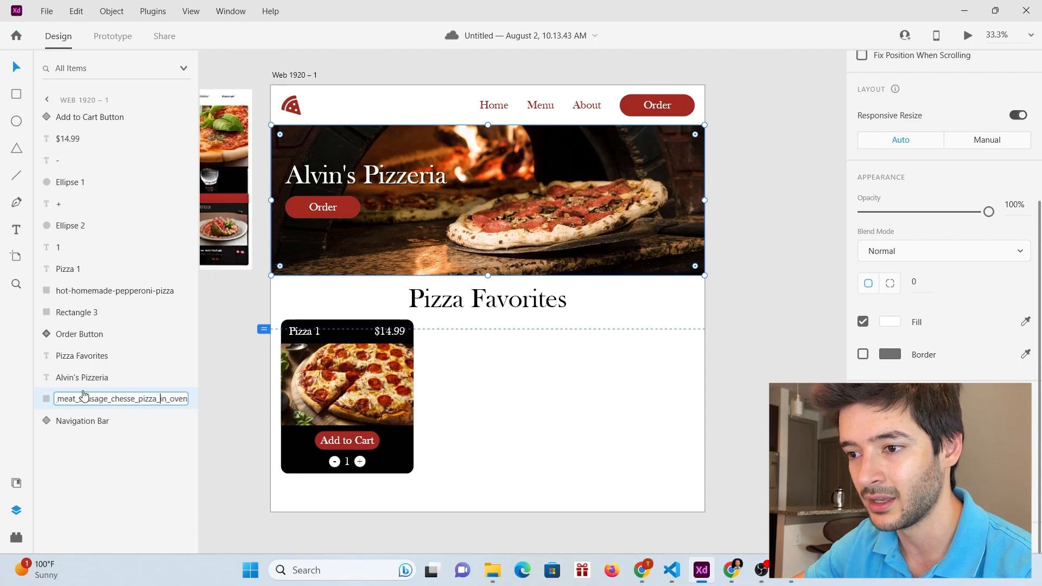
drag(74, 399, 159, 405)
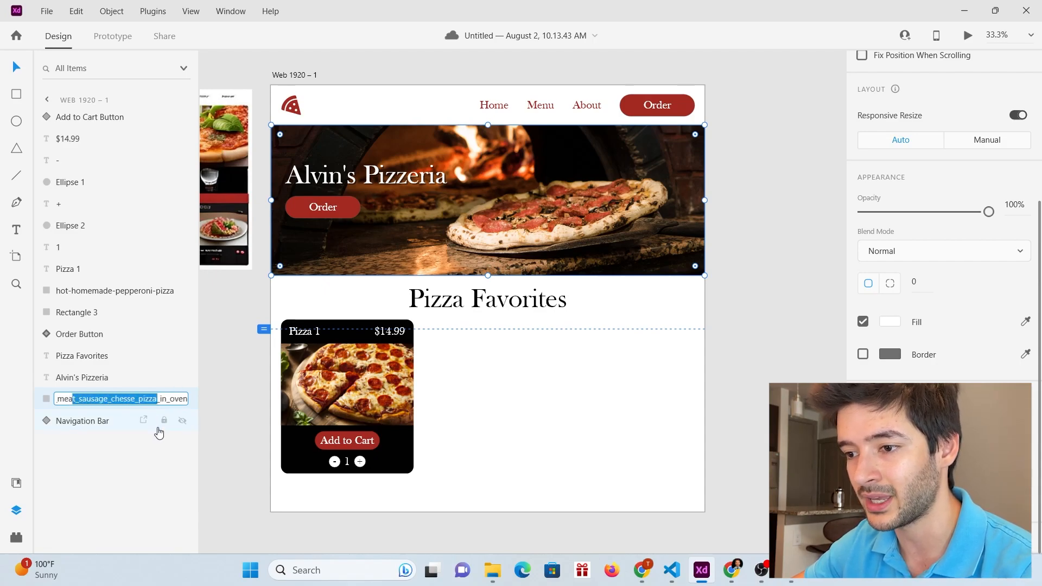
click(113, 465)
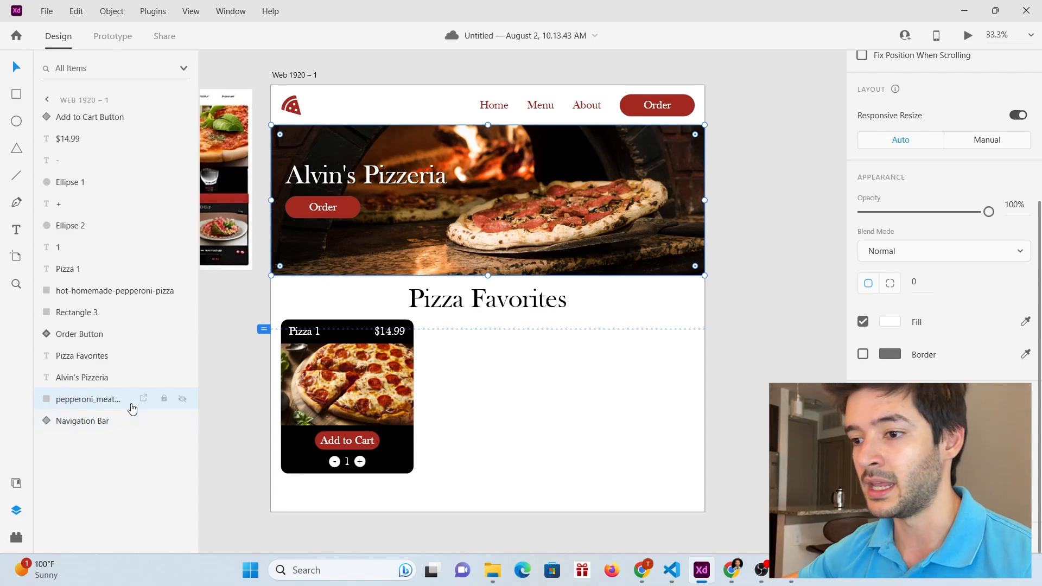
Step: Rename the pizza card's photo layer to hot_pepperoni_pizza_near_me
click(356, 380)
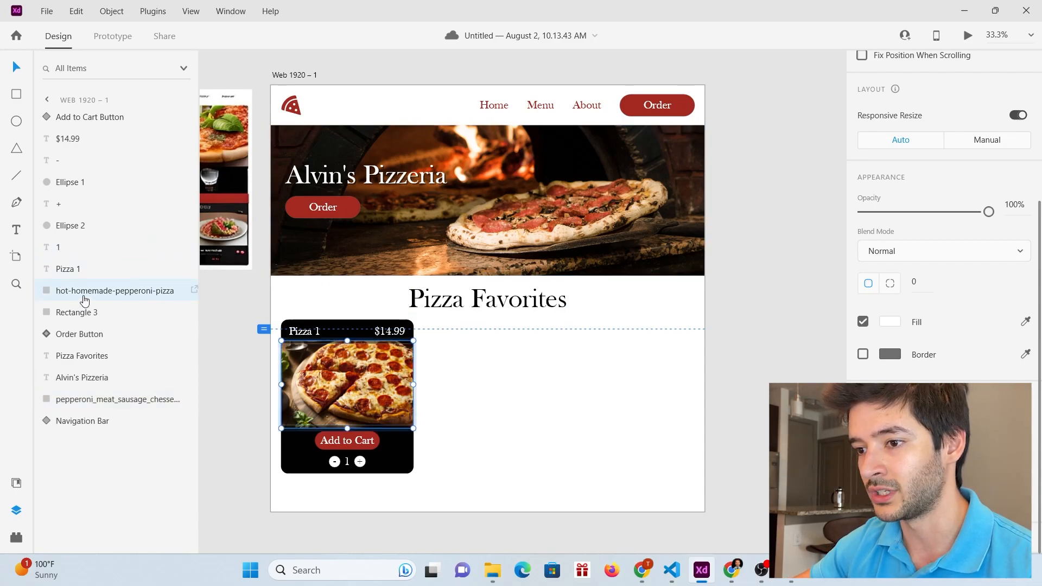
double_click(338, 393)
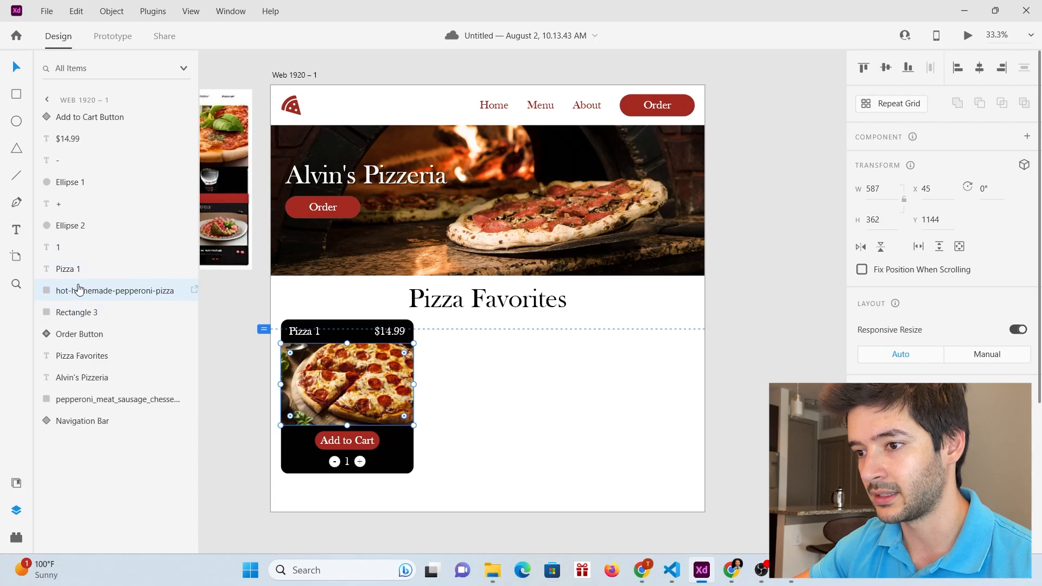
double_click(128, 293)
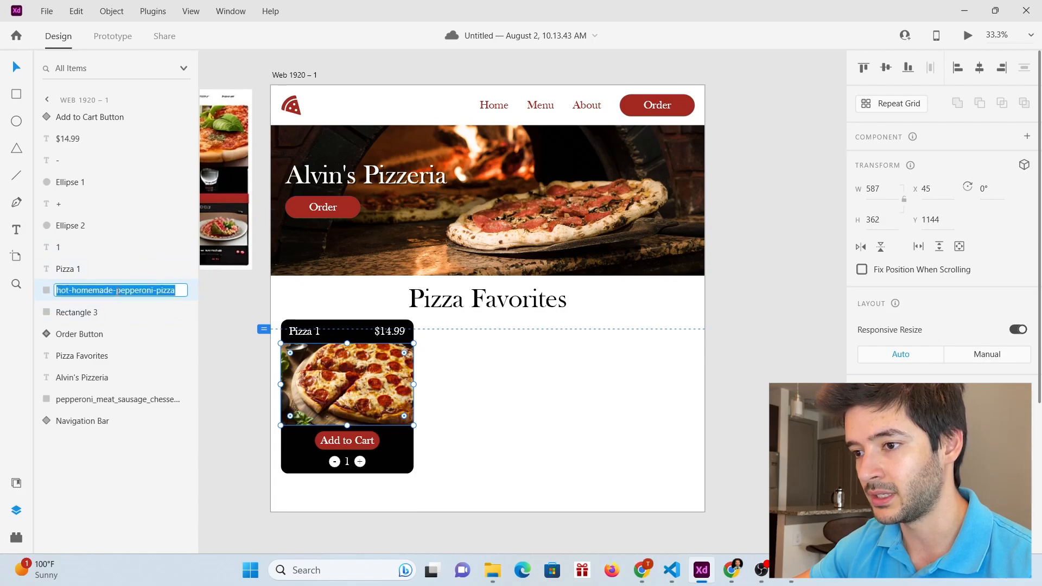
text(pepperoni_cheese_pizza)
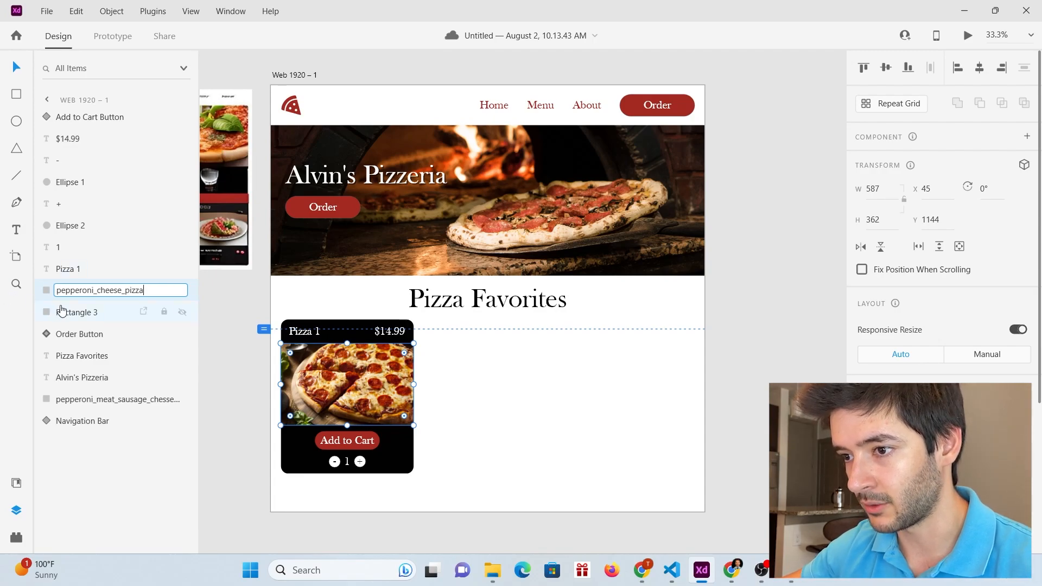
text(hot_)
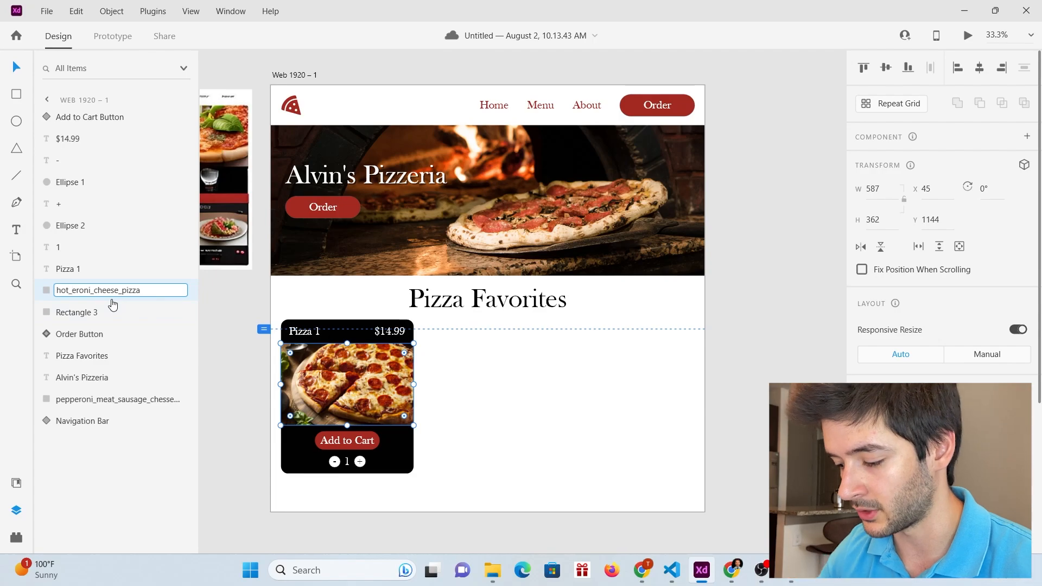
text(p)
text(near_me)
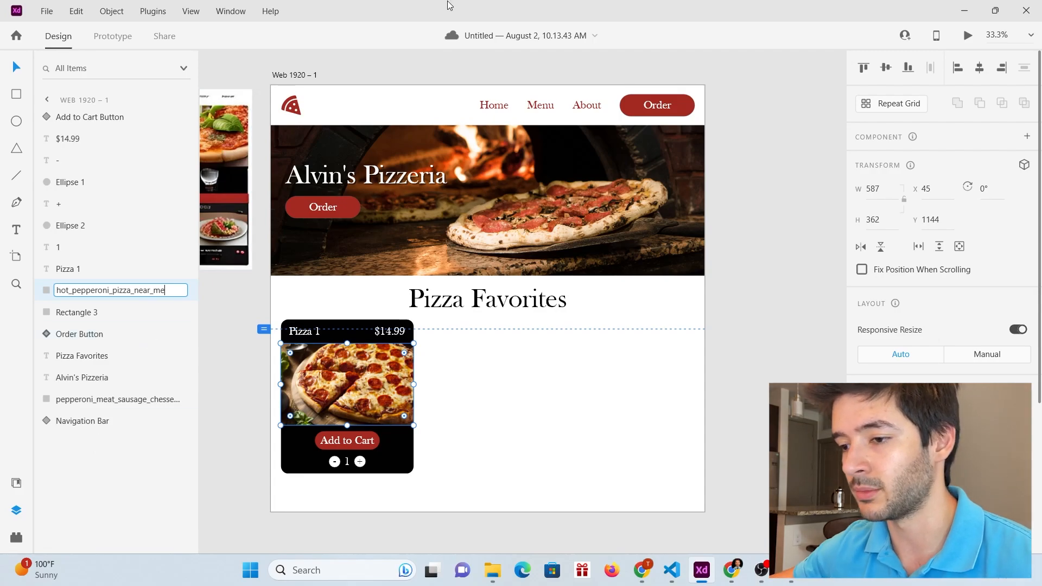
key(Return)
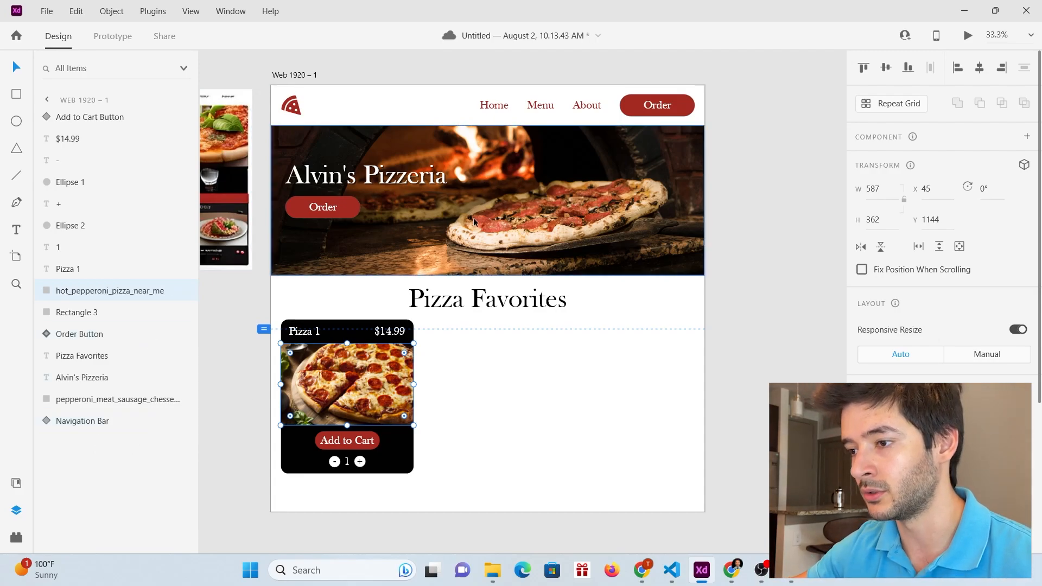
Step: Duplicate the whole Pizza 1 card twice to form an evenly spaced row of three cards
key(alt)
drag(253, 496, 447, 317)
drag(356, 376, 628, 369)
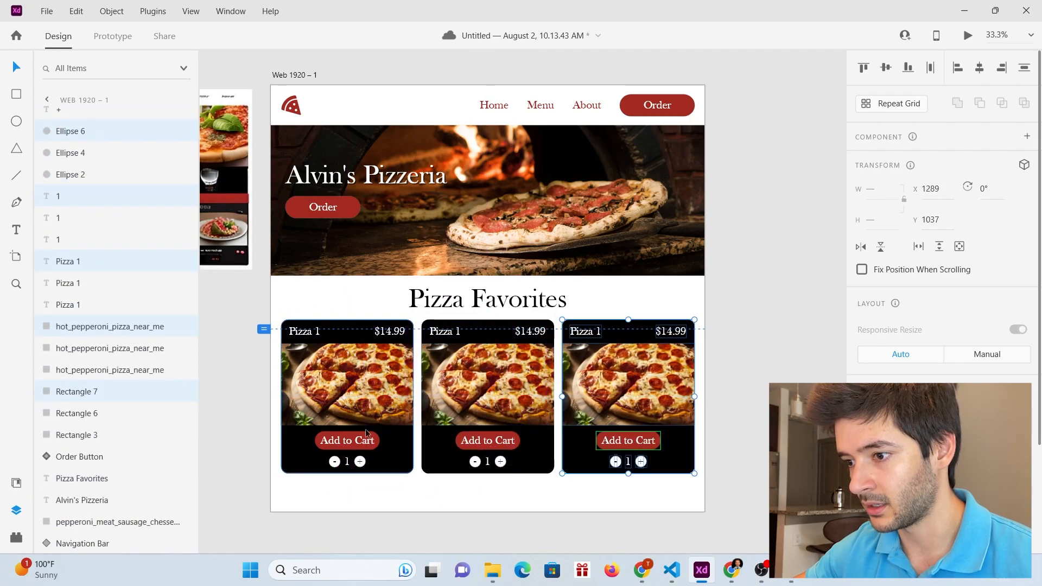
Step: Replace the middle card's photo with ham-and-mushroom-pizza and the third card's photo with delicious-sliced-pizza from the Downloads folder
click(711, 366)
mouse_move(816, 489)
mouse_down()
mouse_move(325, 343)
mouse_move(266, 314)
mouse_up()
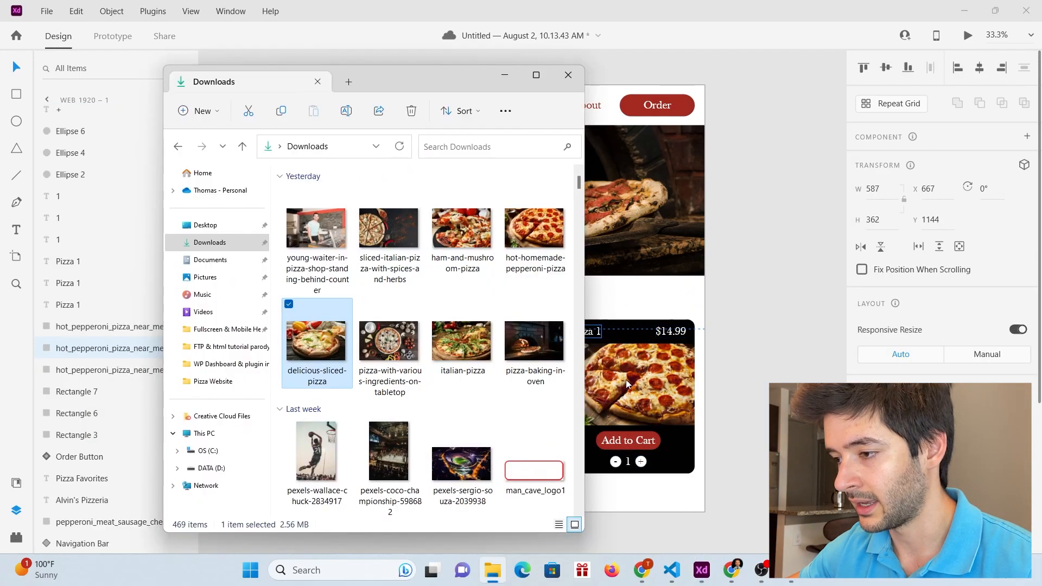
drag(627, 380, 627, 379)
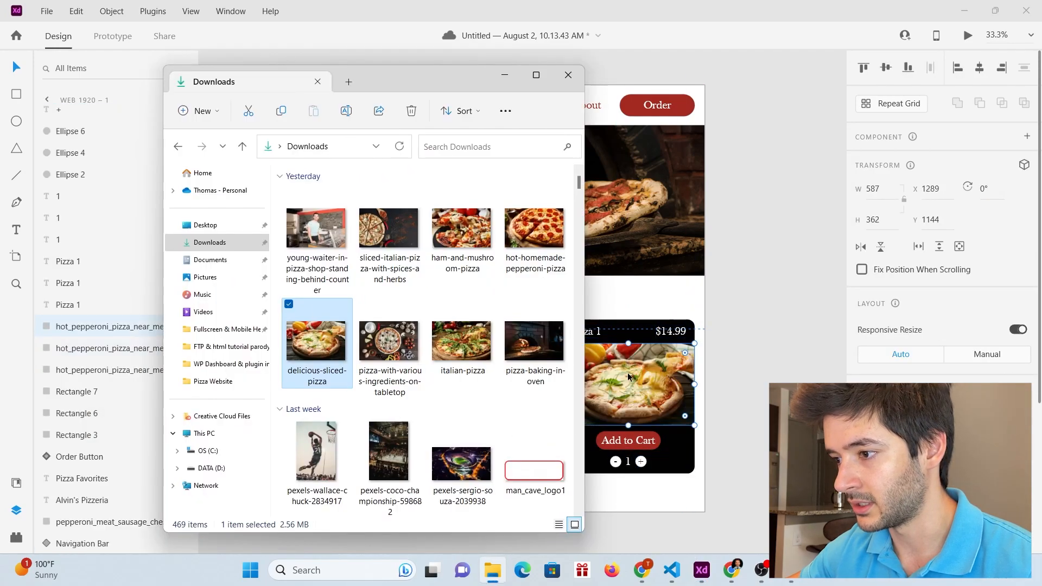
Step: Rename the third card's photo layer to hot_cheese_pizza_near_me
double_click(111, 327)
drag(112, 326, 73, 326)
text(cheese)
Step: Rename the middle card's photo layer to hot_supreme_pizza_near_me
click(497, 364)
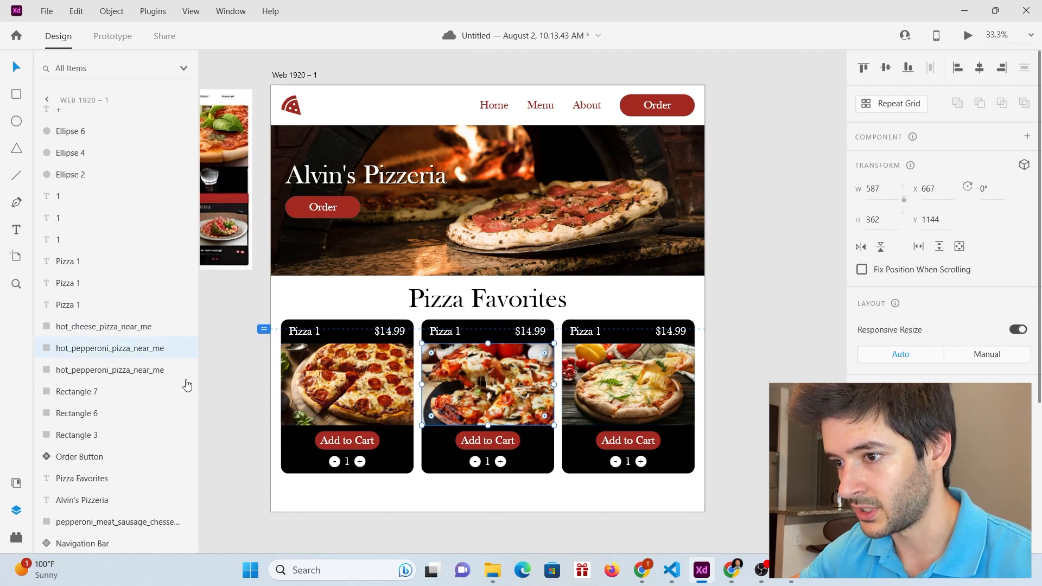
double_click(98, 348)
drag(104, 348, 73, 348)
text(supremen)
key(BackSpace)
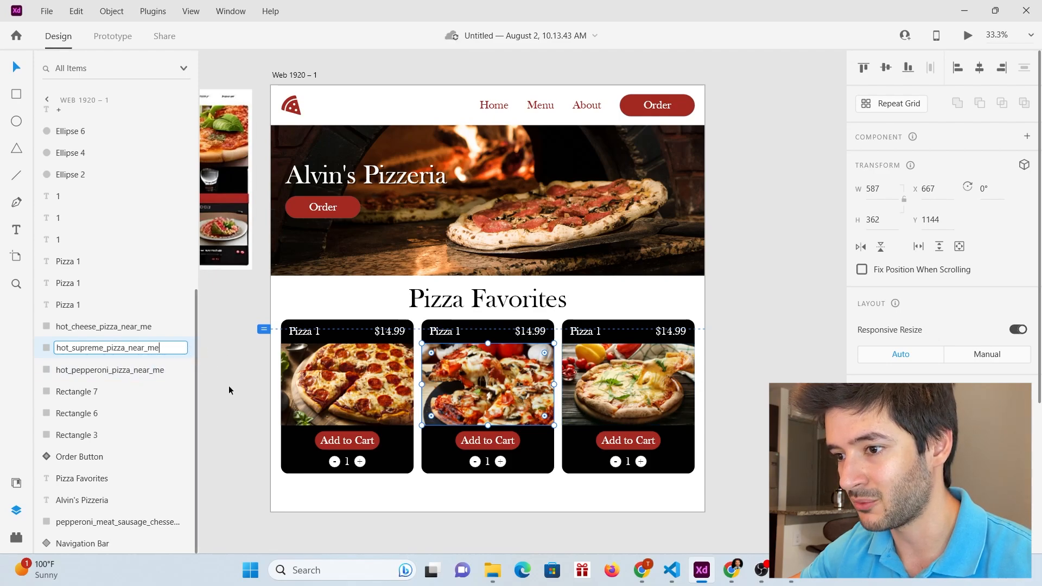
click(110, 335)
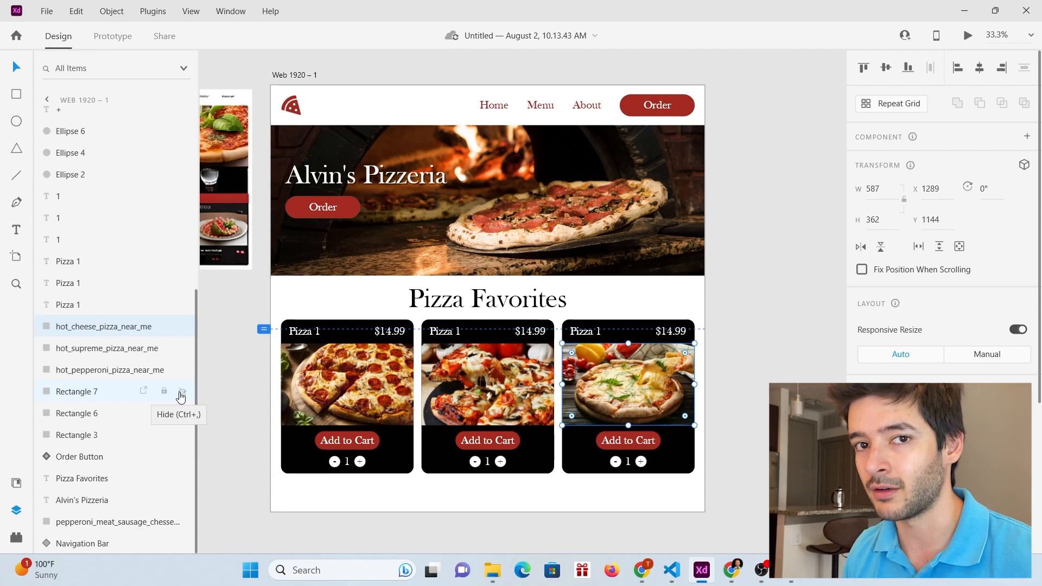
Step: Change the first card's title text to Pepperoni Pizza
double_click(305, 332)
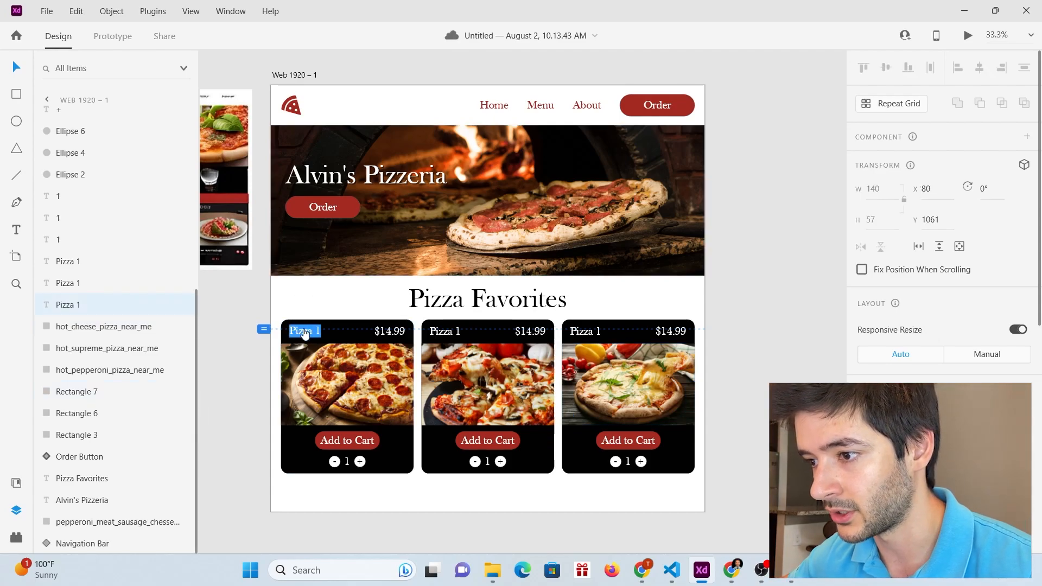
text(Pepperoni Pizza)
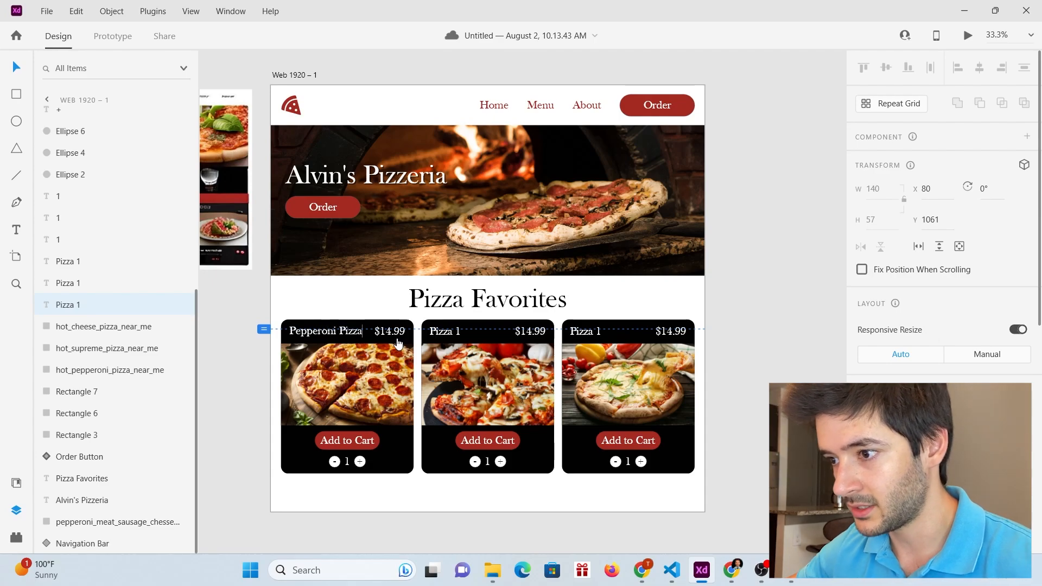
drag(338, 331, 292, 331)
double_click(351, 331)
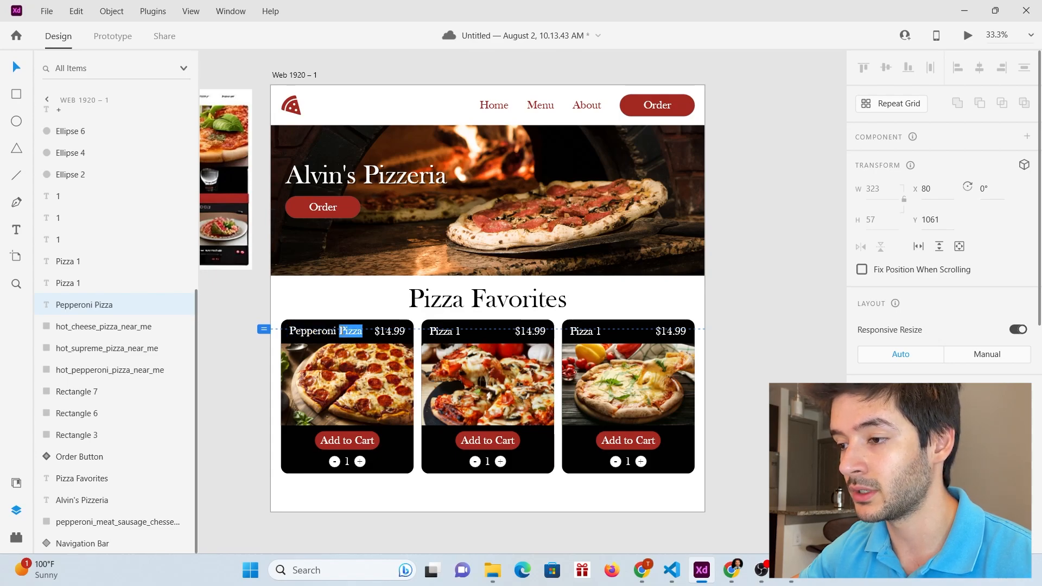
Step: Change the middle card's title text to Supreme Pizza
click(449, 333)
double_click(449, 333)
text(Supreme)
text(Pizza)
Step: Change the third card's title text to Cheese Pizza and deselect it
double_click(595, 329)
text(Cheese)
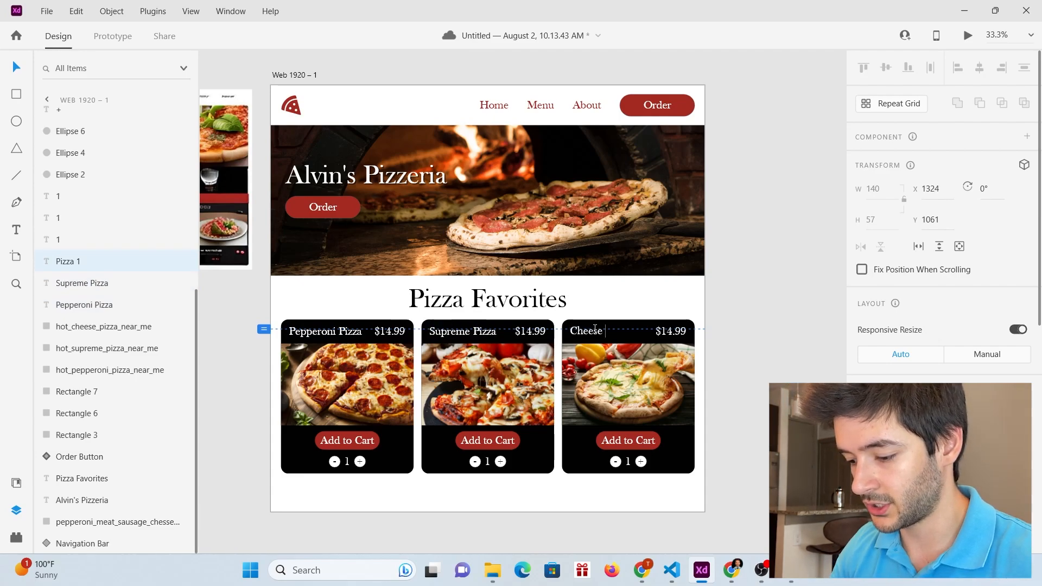
text( Pizza)
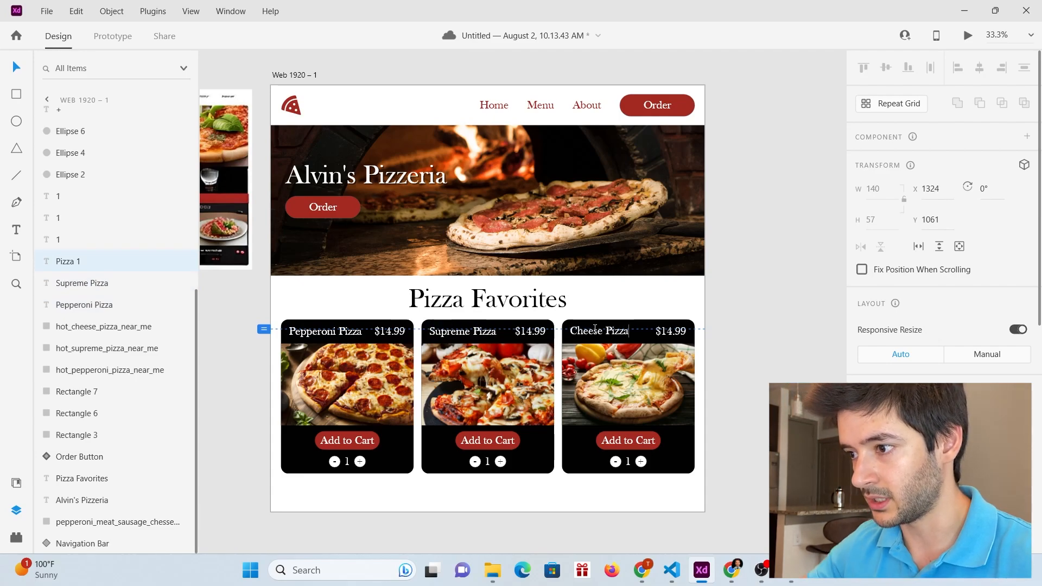
click(504, 307)
drag(505, 304, 506, 304)
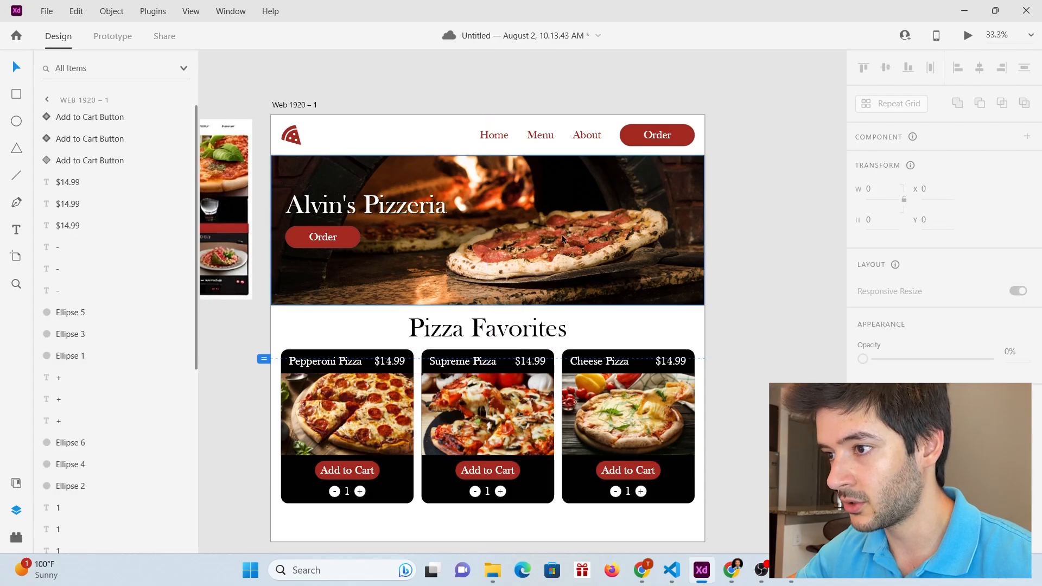
Step: Extend the home page artboard downward to make room for a footer below the product cards
scroll(563, 235, down, 7)
scroll(572, 241, up, 4)
scroll(571, 241, up, 2)
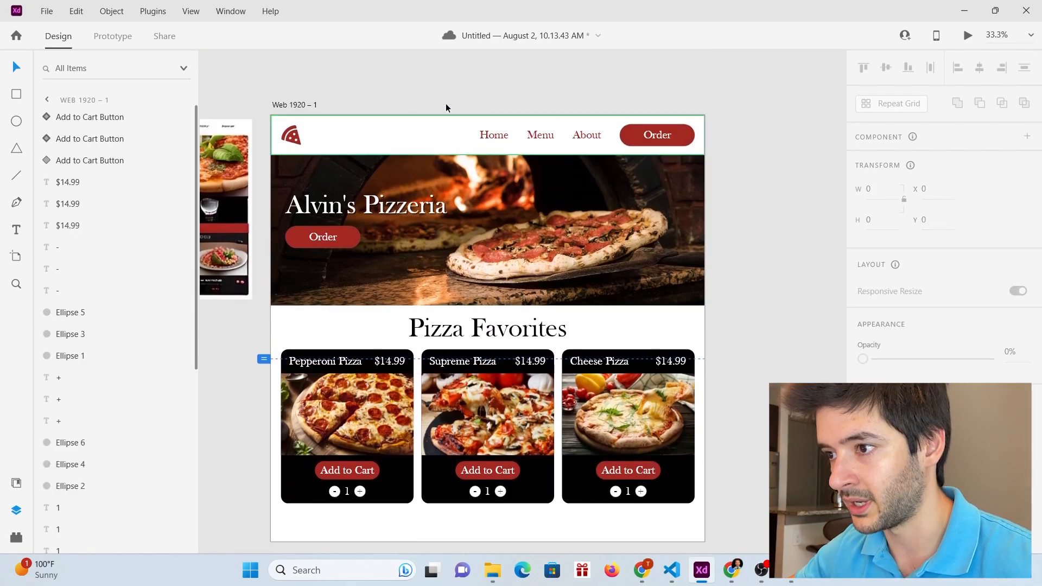
click(298, 105)
scroll(533, 444, down, 4)
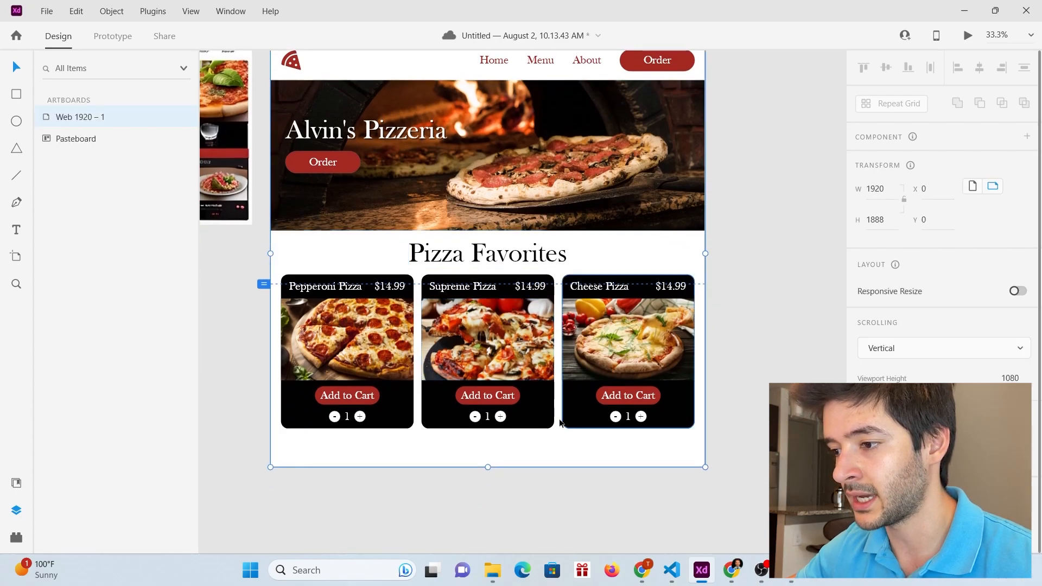
drag(488, 437, 489, 492)
scroll(432, 111, up, 3)
click(433, 115)
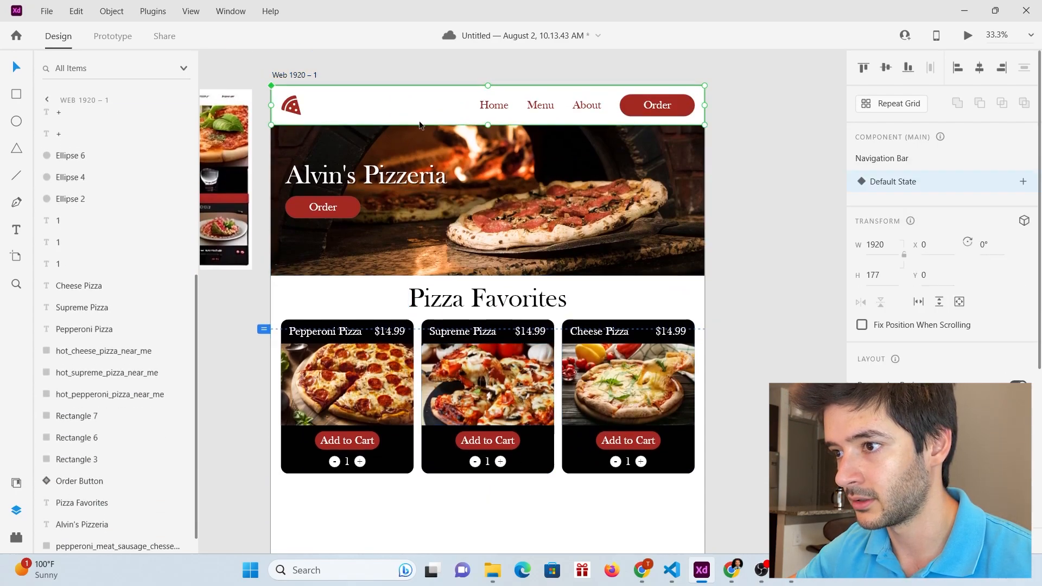
Step: Draw a full-width footer rectangle about 1920 by 362 px in the empty space below the product cards
scroll(380, 271, down, 3)
click(26, 96)
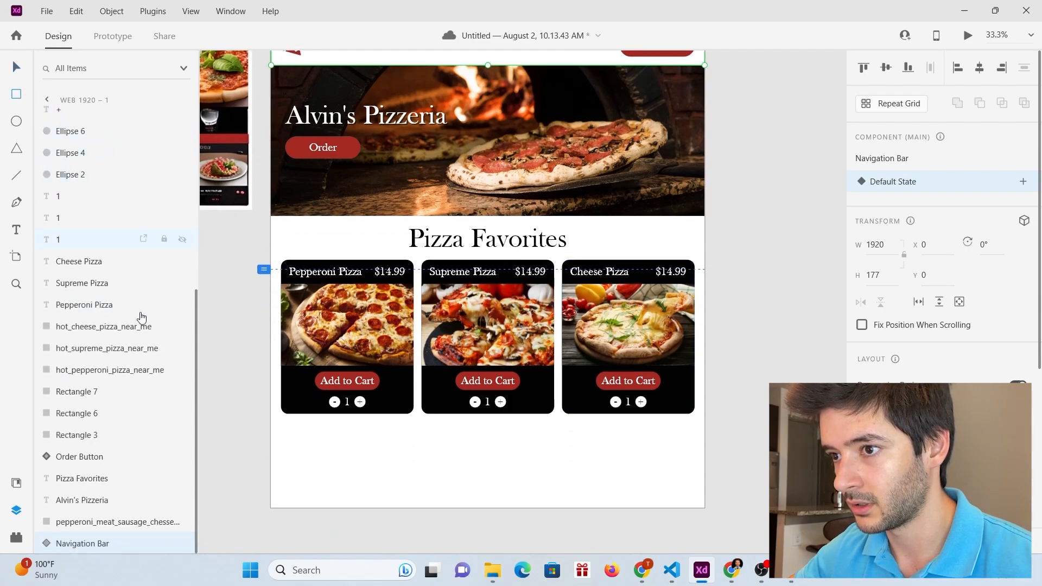
drag(271, 426, 704, 507)
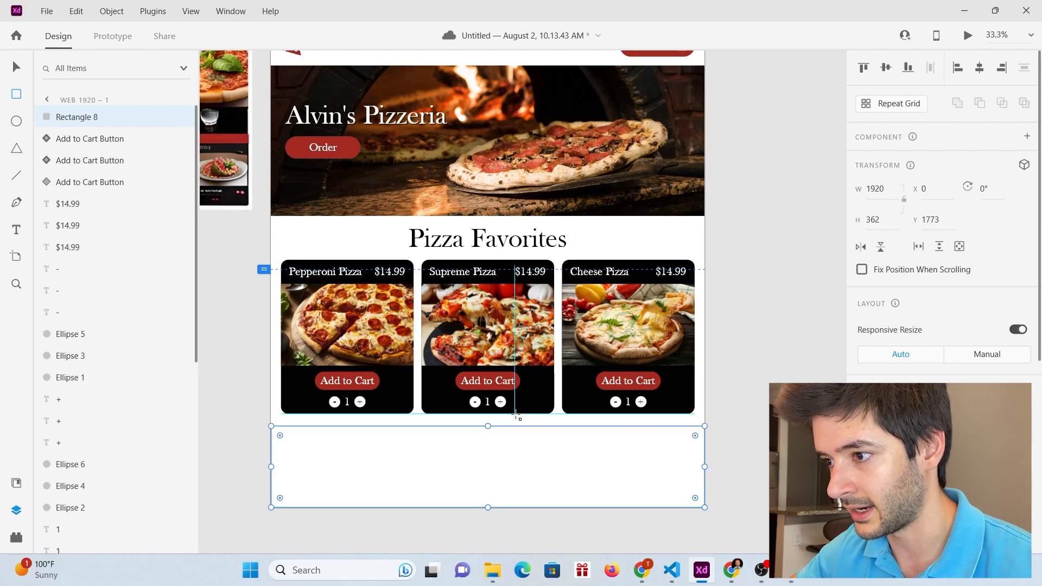
Step: Remove the footer rectangle's border, fill it with light grey #D1D1D1 and deselect it
scroll(942, 271, down, 3)
click(863, 412)
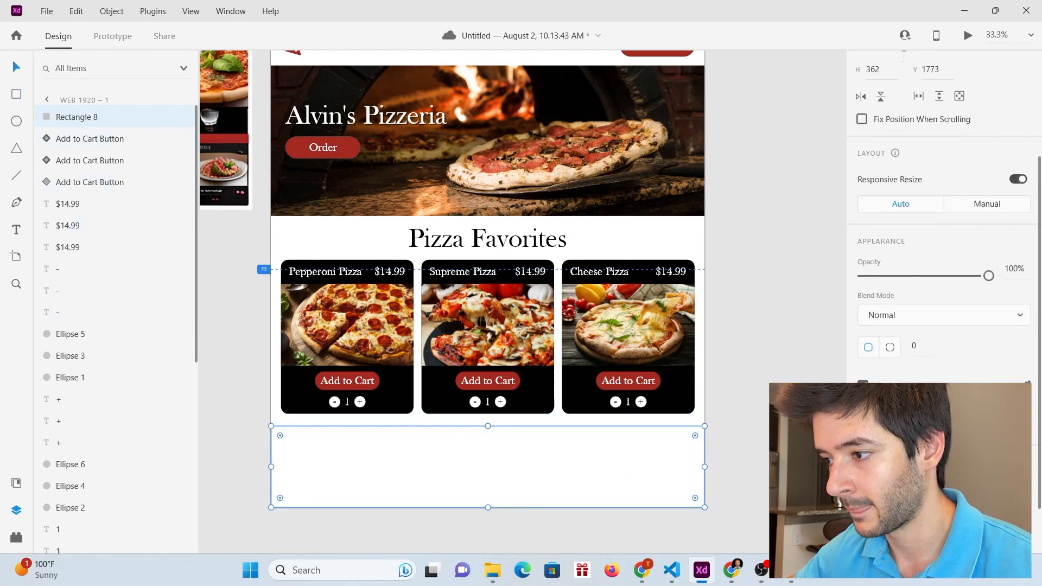
click(891, 387)
drag(761, 359, 668, 326)
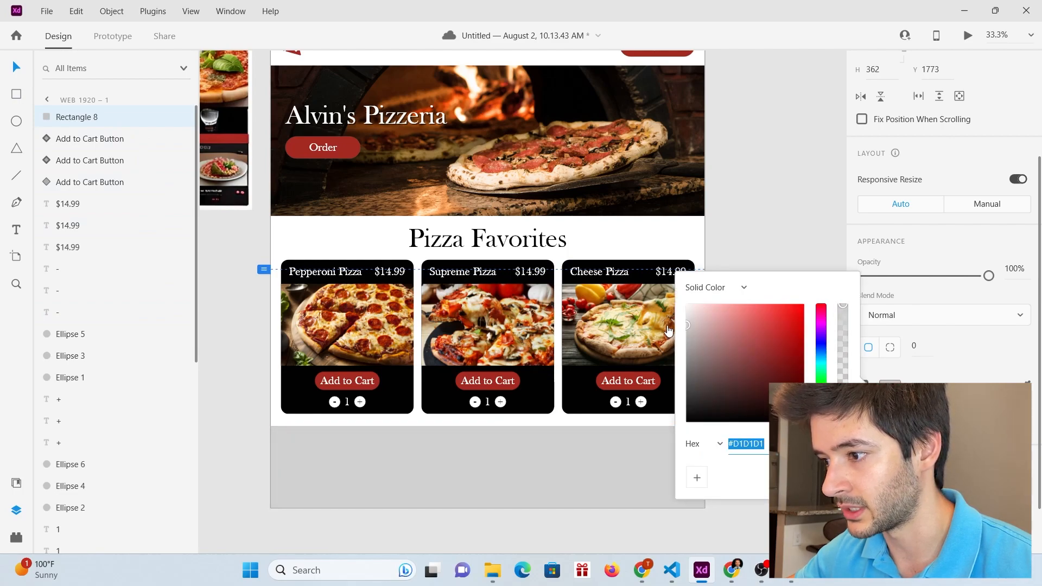
click(762, 199)
click(762, 199)
Step: Examine the page from the header down to the grey footer block
scroll(731, 447, up, 4)
scroll(730, 446, down, 3)
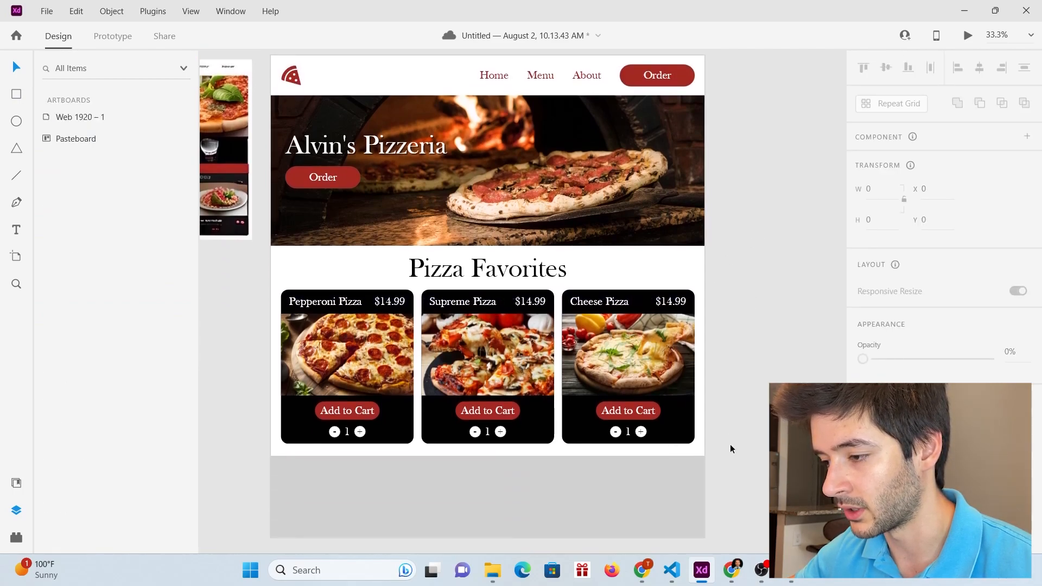
scroll(730, 449, down, 2)
mouse_move(431, 570)
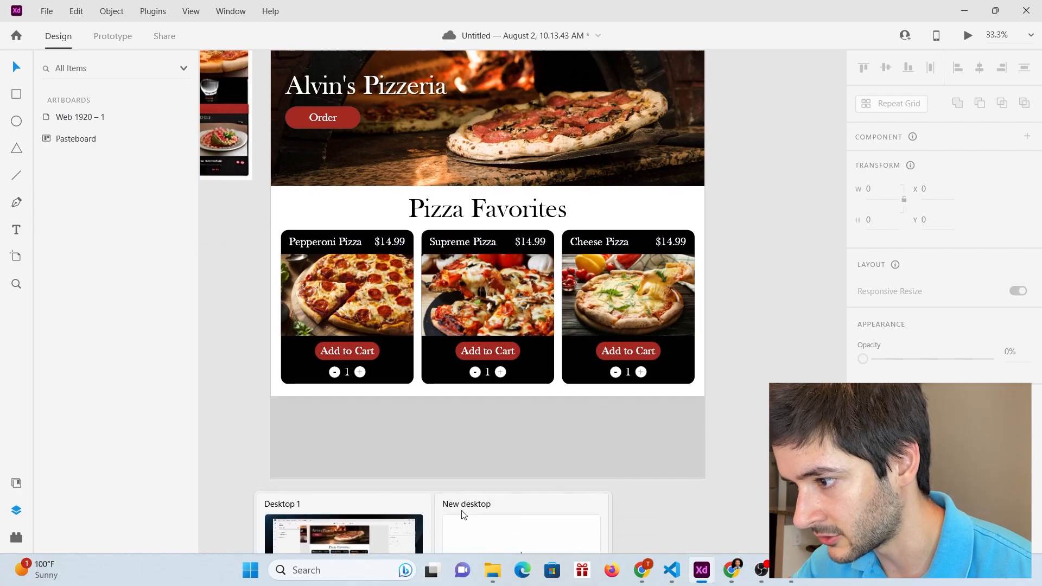
scroll(484, 467, down, 2)
scroll(484, 467, up, 5)
click(485, 467)
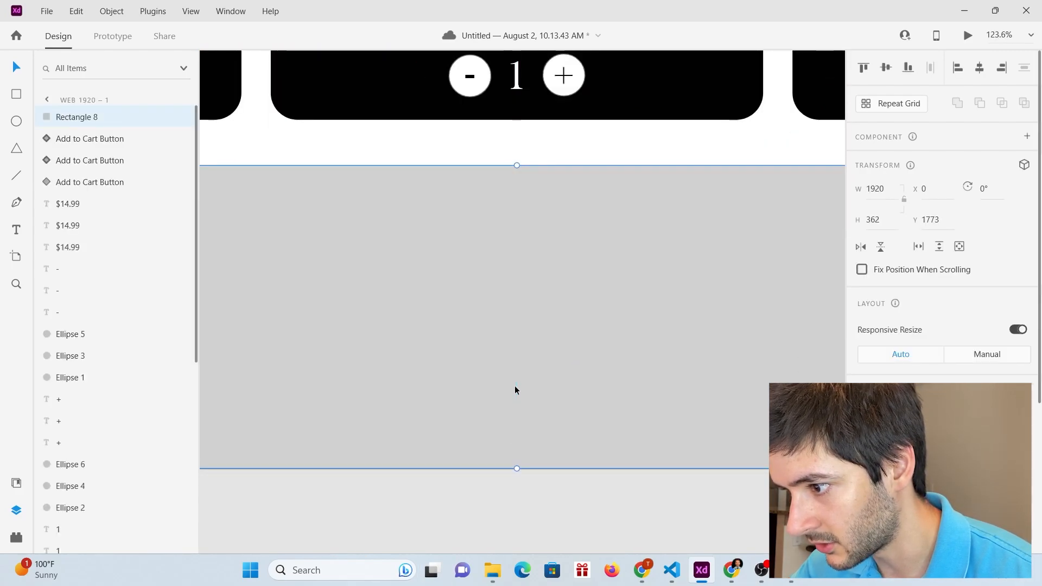
scroll(505, 528, down, 5)
Step: Duplicate the first card's Pepperoni Pizza title and place the copy on the pasteboard below the artboard
click(324, 337)
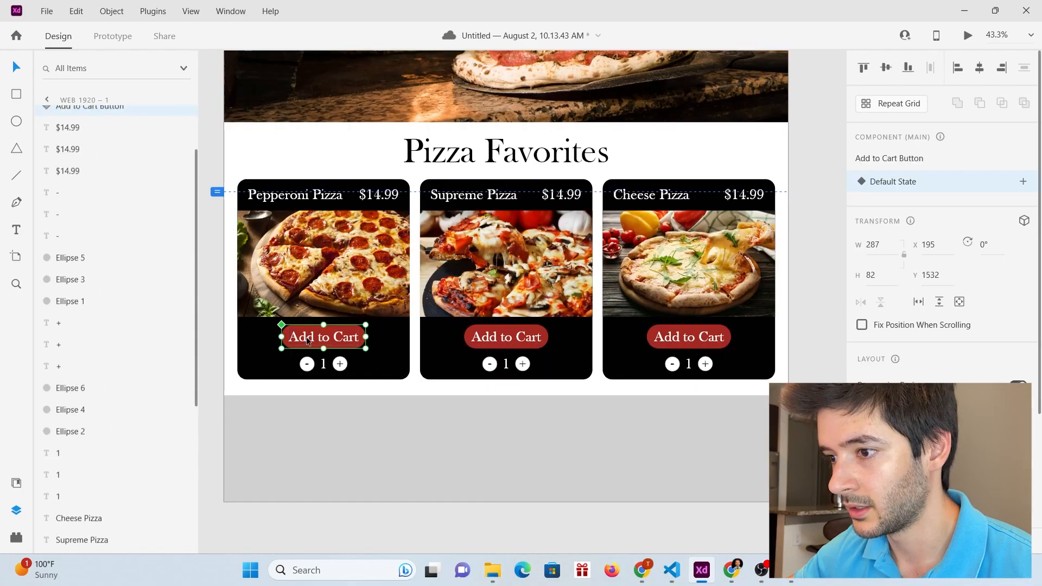
click(322, 192)
drag(418, 455, 421, 451)
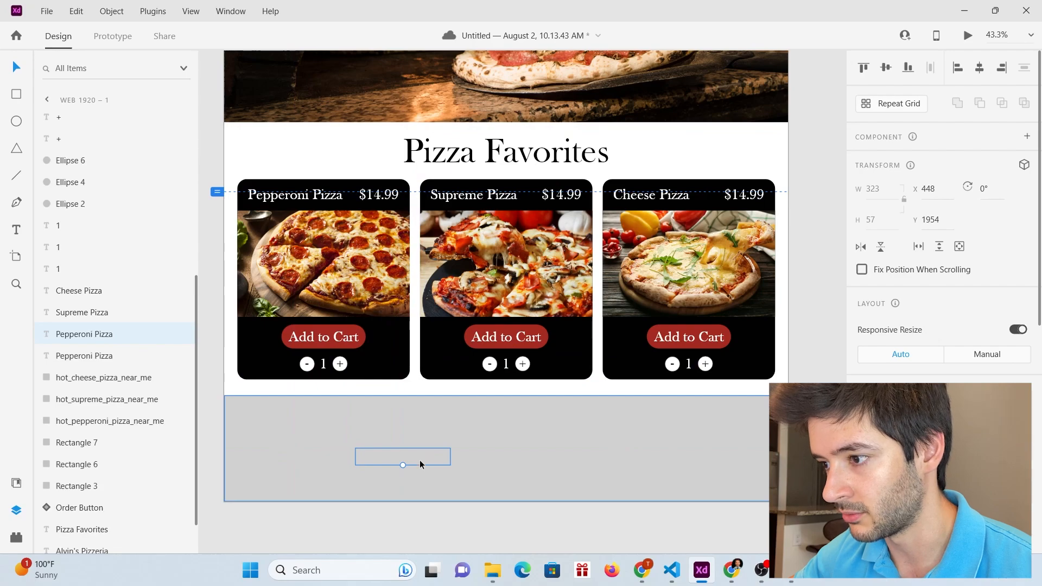
drag(452, 463, 321, 532)
scroll(482, 464, down, 1)
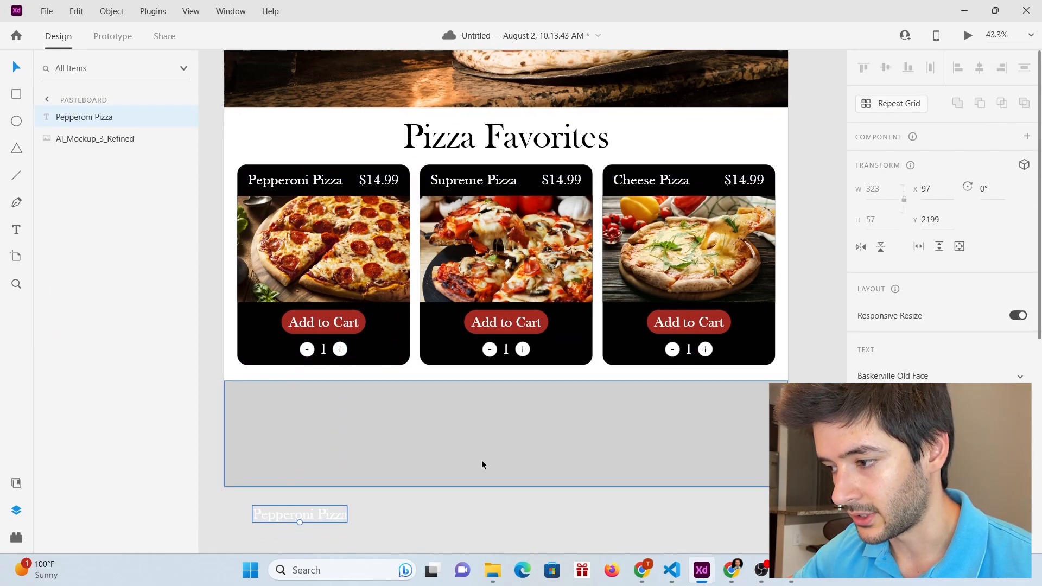
Step: Recolor the copied text with the red #A42920 sampled from the Add to Cart button
double_click(329, 514)
scroll(944, 302, down, 5)
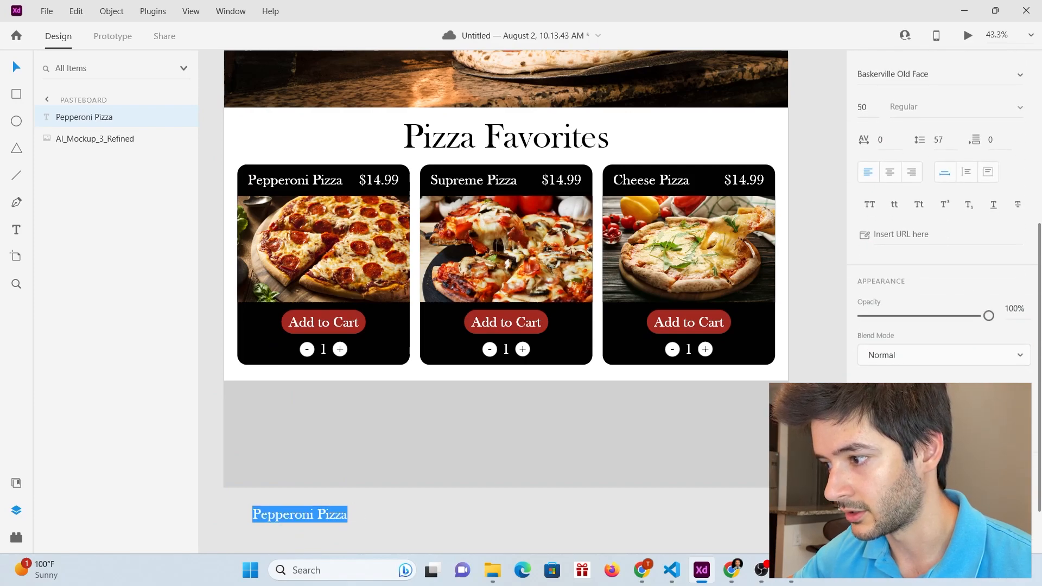
click(883, 393)
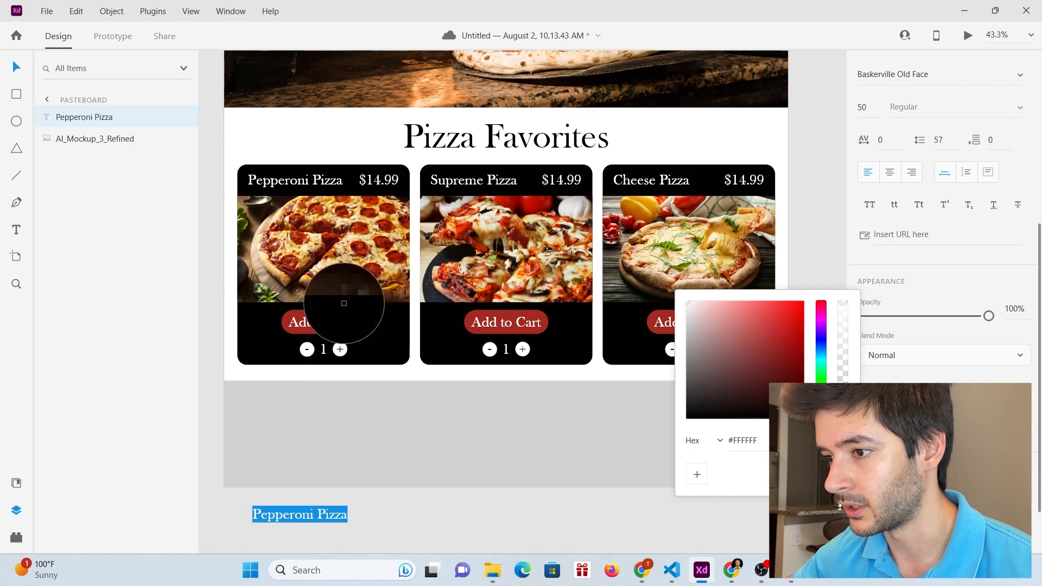
click(347, 318)
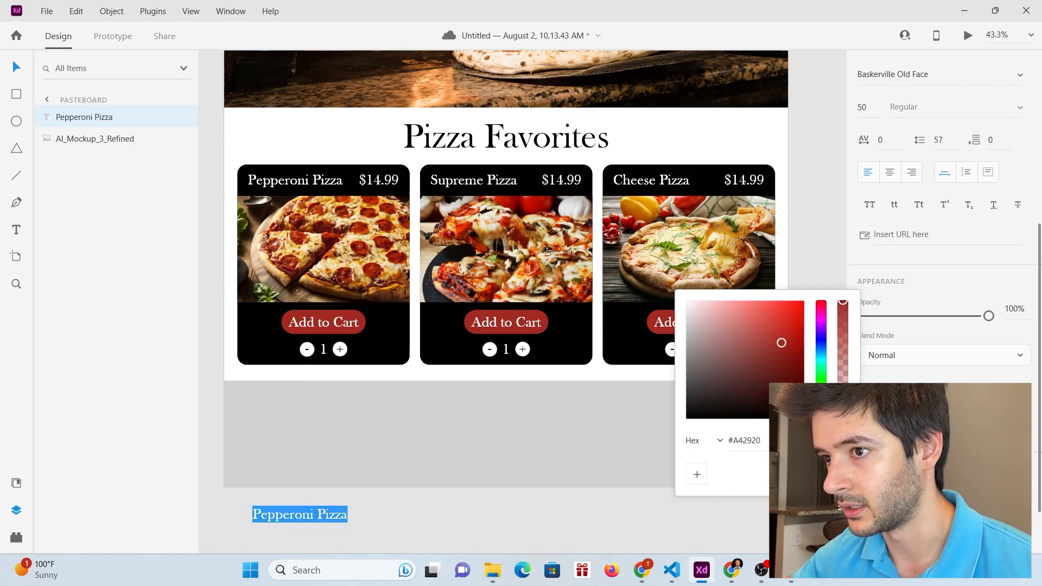
key(Escape)
Step: Move the red text copy into the grey footer and change its text to Home
drag(321, 514, 421, 421)
double_click(421, 419)
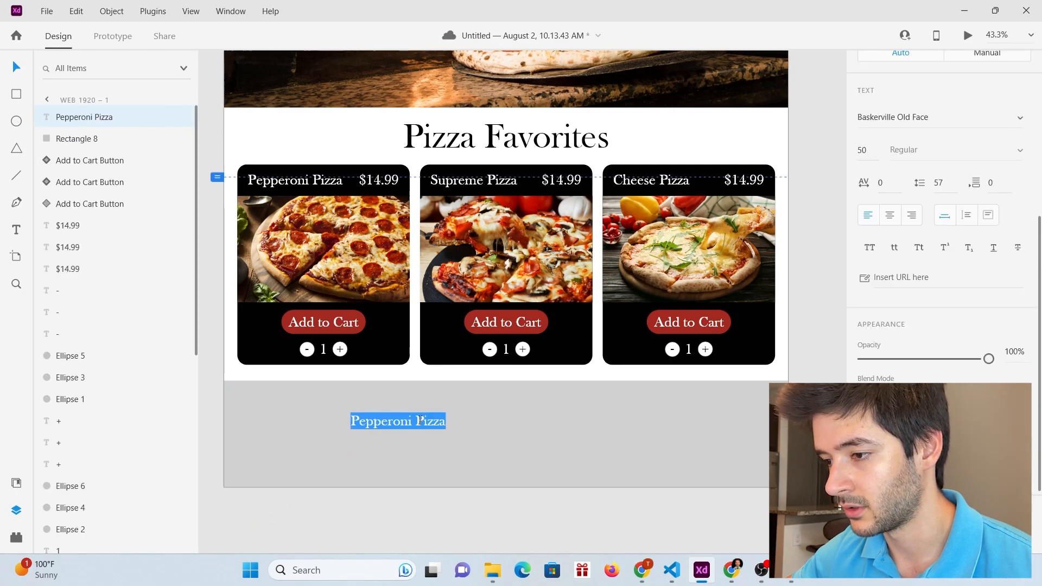
text(Home)
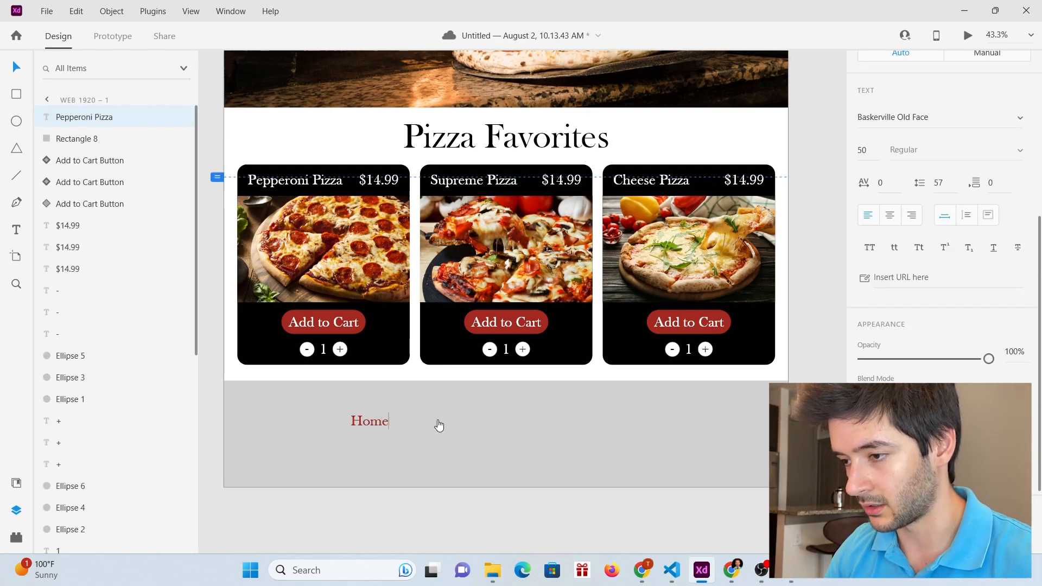
key(Escape)
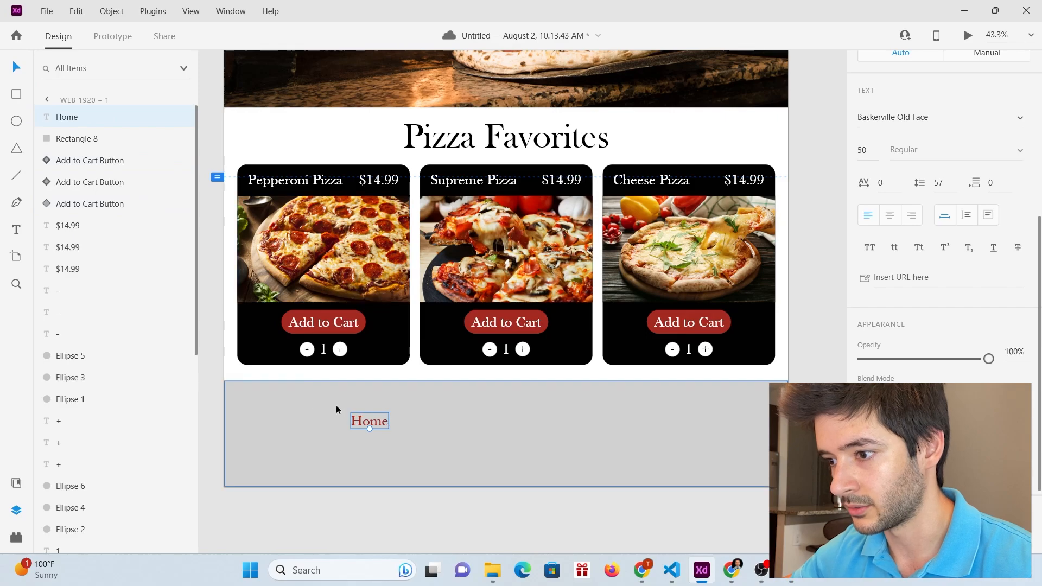
Step: Reposition and duplicate the footer's Home text to make a row of links reading Home, Menu, About and Order
drag(367, 420, 394, 425)
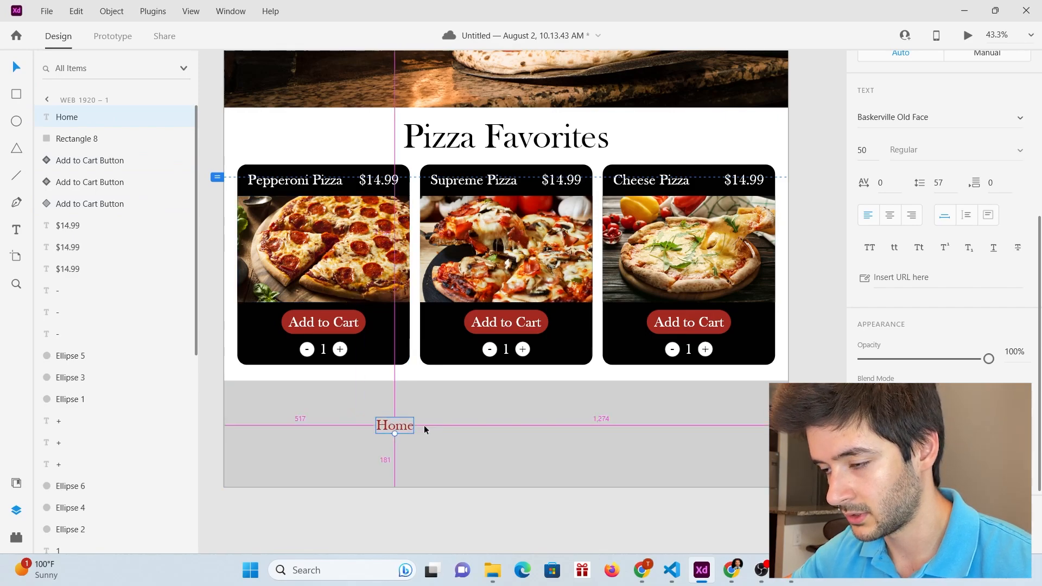
click(481, 430)
key(ctrl+z)
click(402, 428)
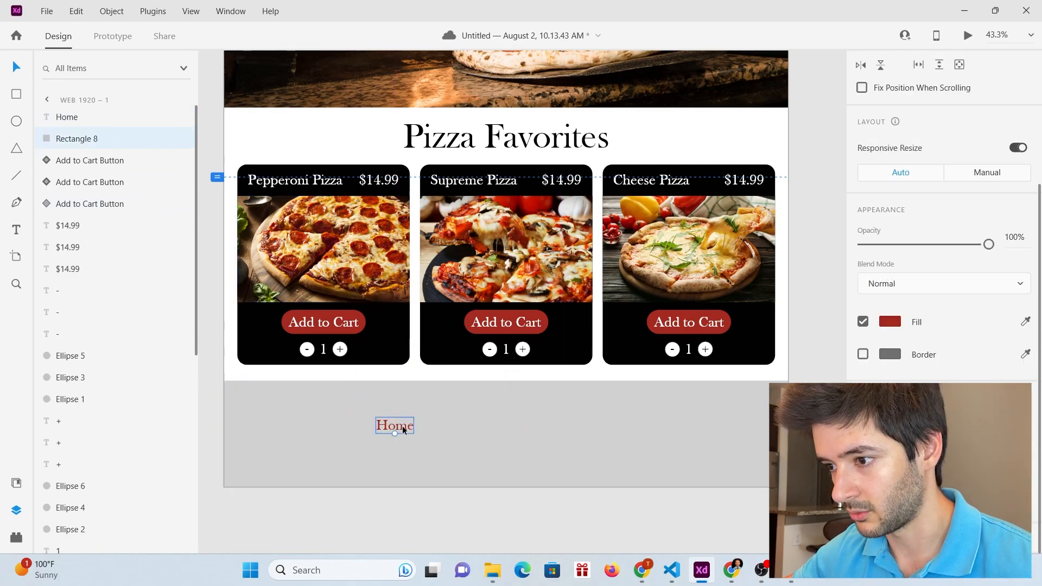
key(ctrl+d)
drag(397, 426, 477, 425)
key(ctrl+d)
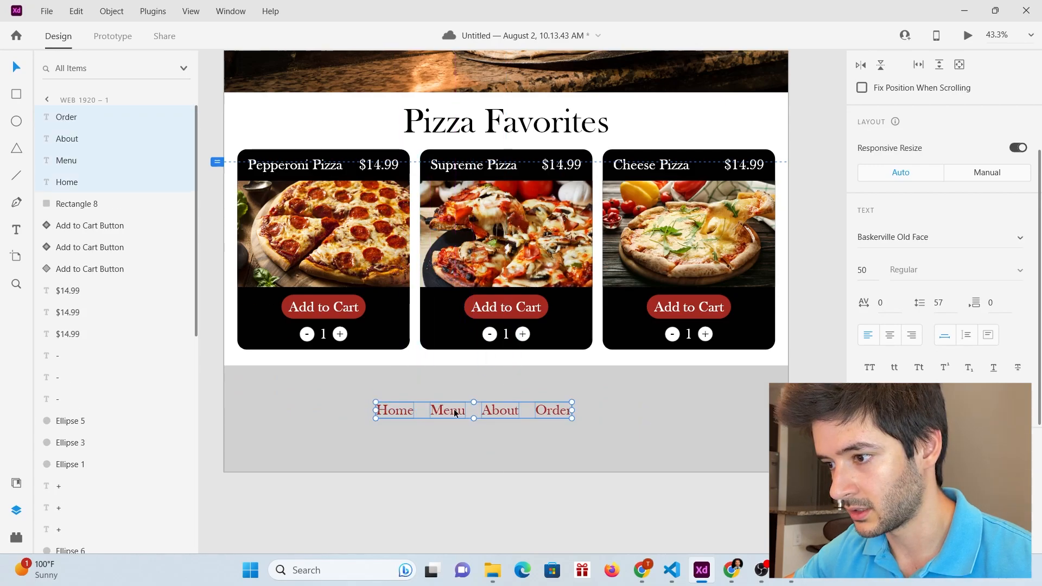
Step: Select all four footer links and center the row horizontally near the footer's upper edge
drag(455, 414, 493, 405)
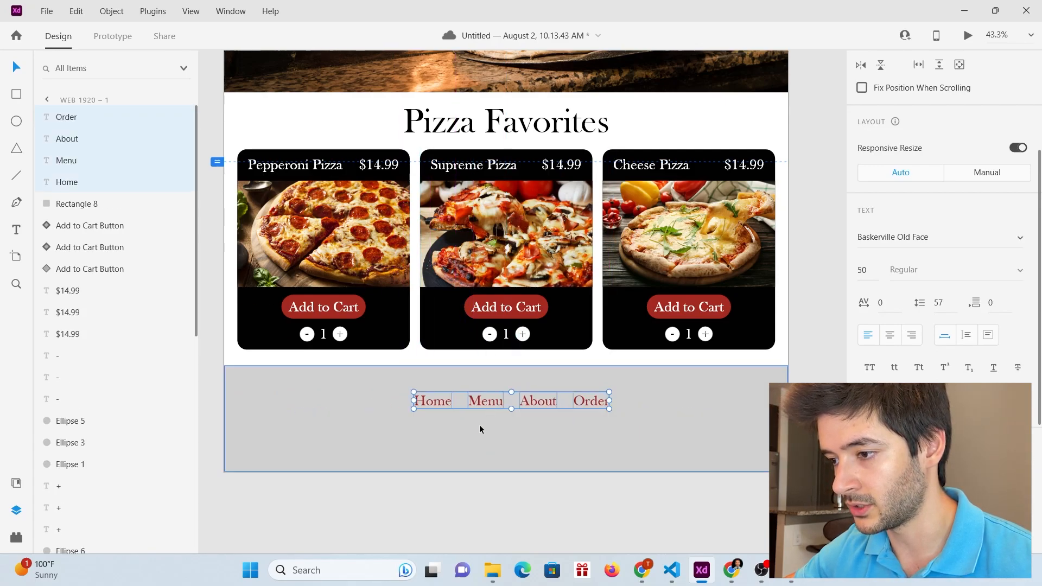
click(477, 511)
click(433, 402)
shift+click(478, 401)
shift+click(548, 405)
shift+click(585, 403)
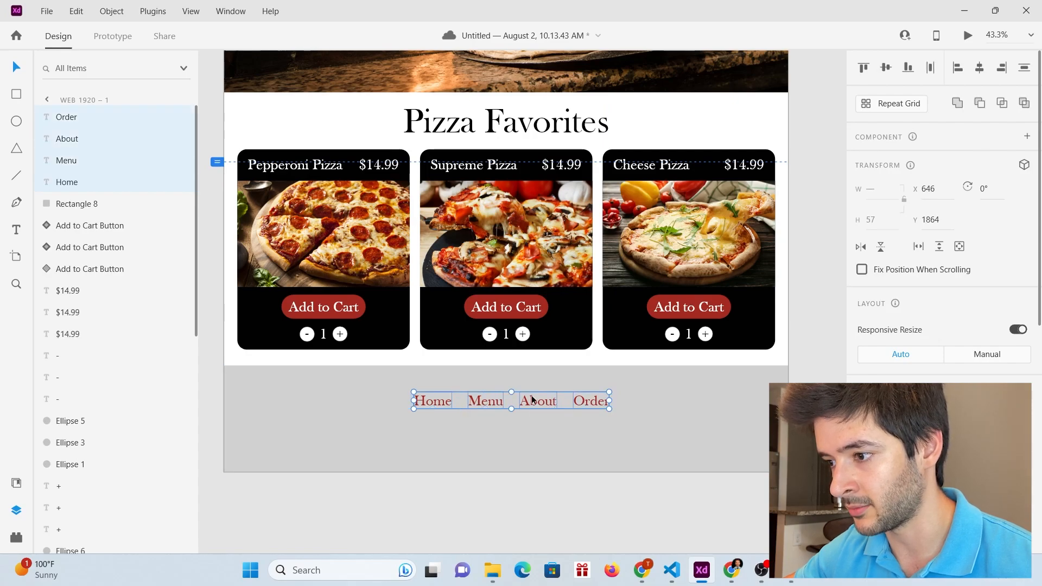
mouse_move(531, 403)
mouse_down()
mouse_move(526, 425)
mouse_move(525, 394)
mouse_up()
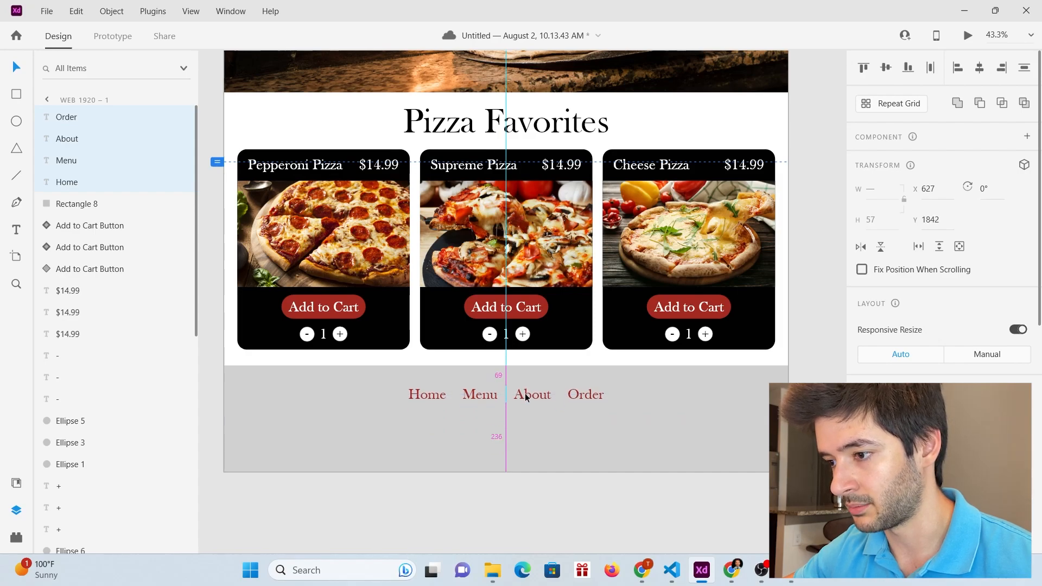
Step: Place a copy of a footer link below the row, change its text to Copyright 2023 Alvin's Pizzeria and center it
drag(526, 395, 517, 438)
click(487, 494)
double_click(516, 438)
text(Copyright Alvin's Pi)
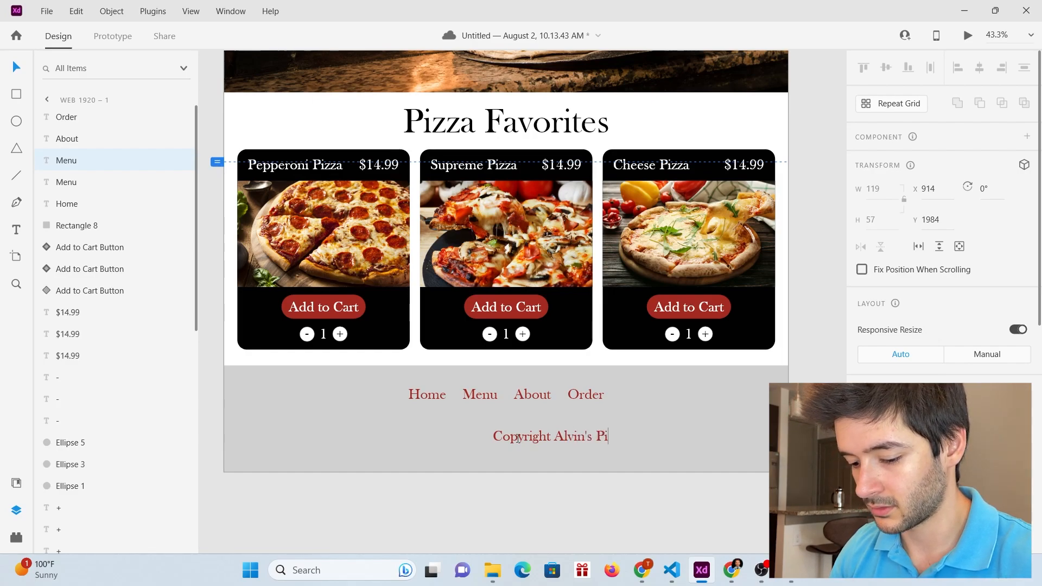
text(zzeria)
key(Escape)
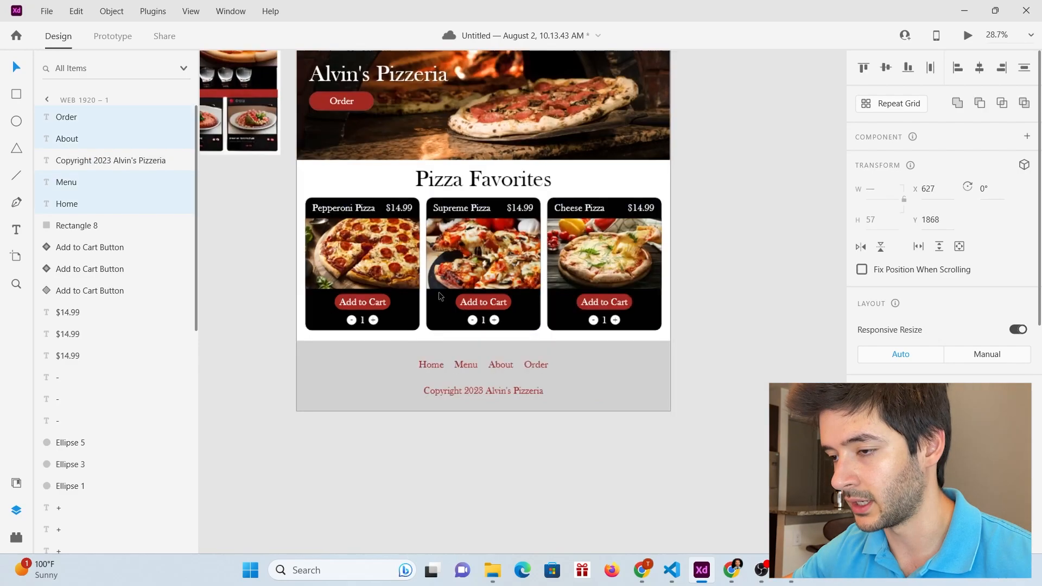
Step: Copy the pizza slice logo out of the navigation bar and place the copy on the pasteboard above the artboard
scroll(436, 301, up, 5)
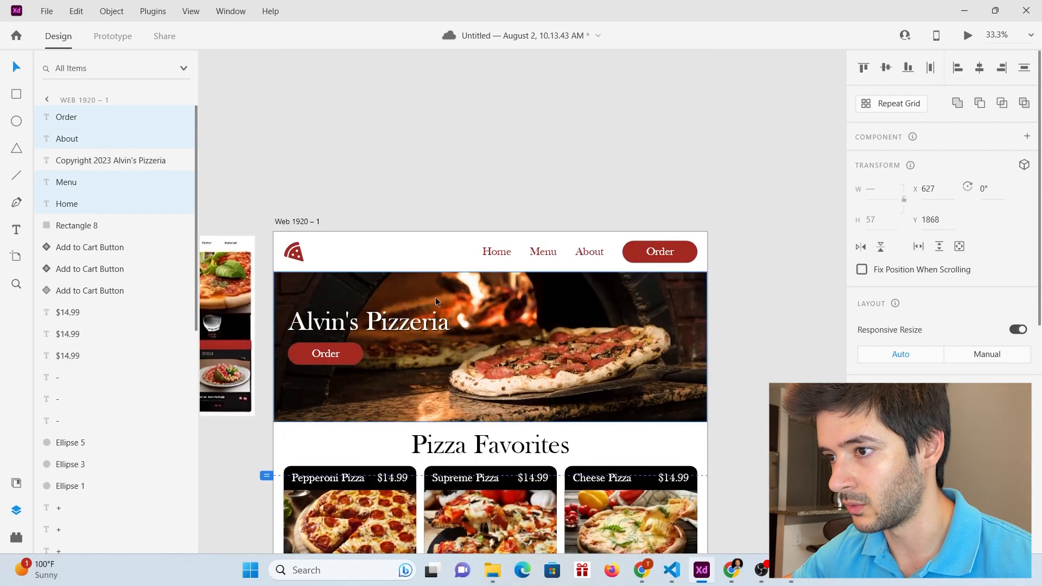
double_click(294, 252)
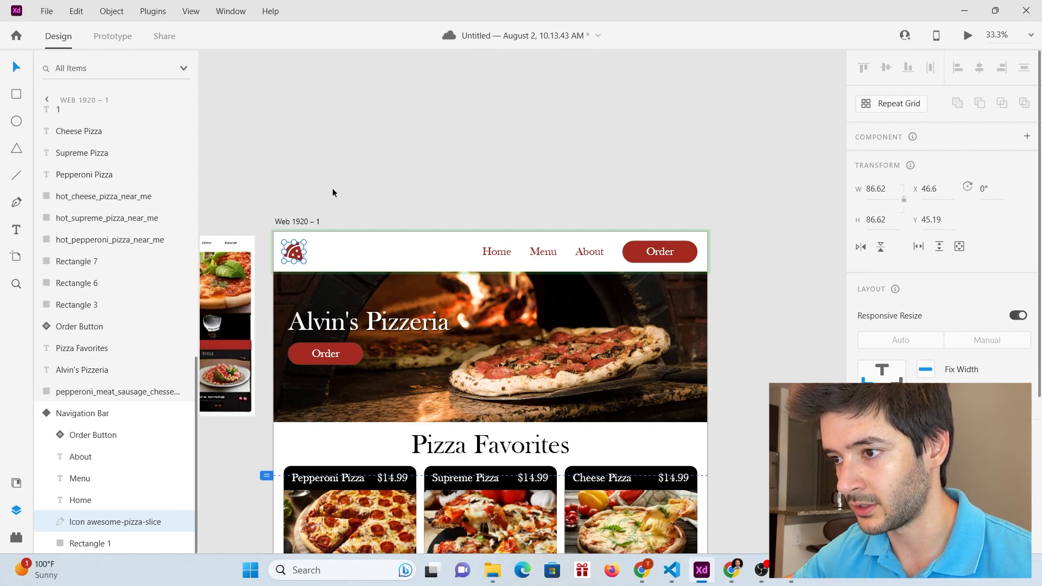
key(ctrl+x)
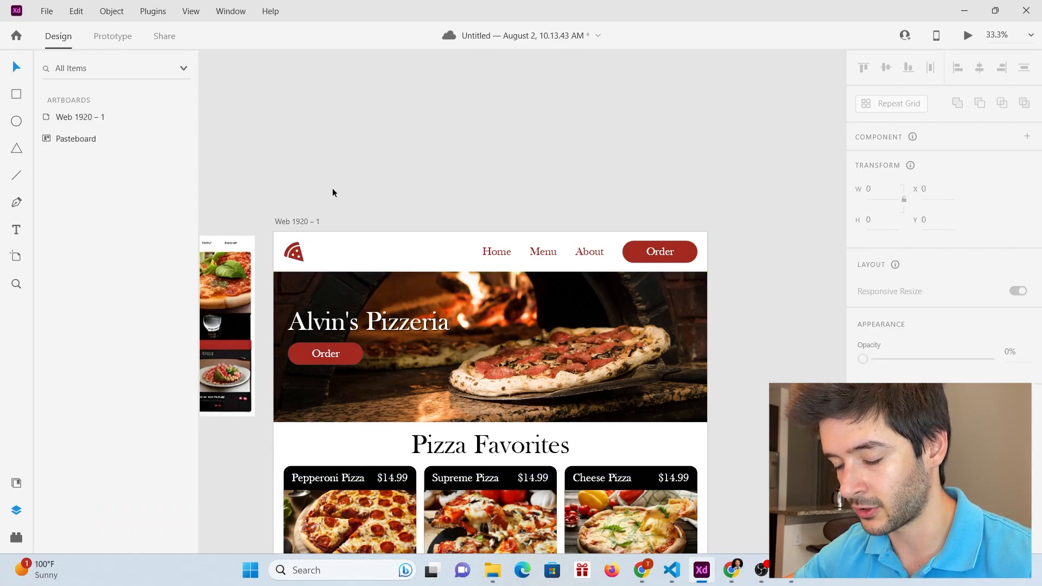
key(ctrl+v)
drag(294, 252, 316, 200)
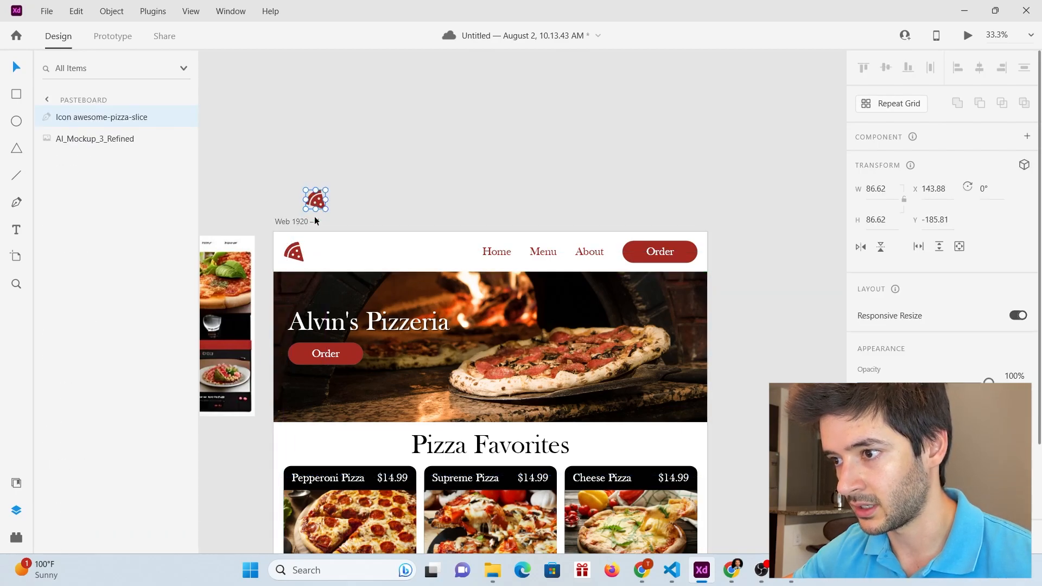
Step: Move the pizza slice copy into the footer, enlarge it to about 127 px and align it near the footer's left edge
scroll(317, 196, down, 3)
scroll(318, 191, down, 1)
drag(314, 96, 347, 487)
scroll(342, 353, down, 3)
click(319, 483)
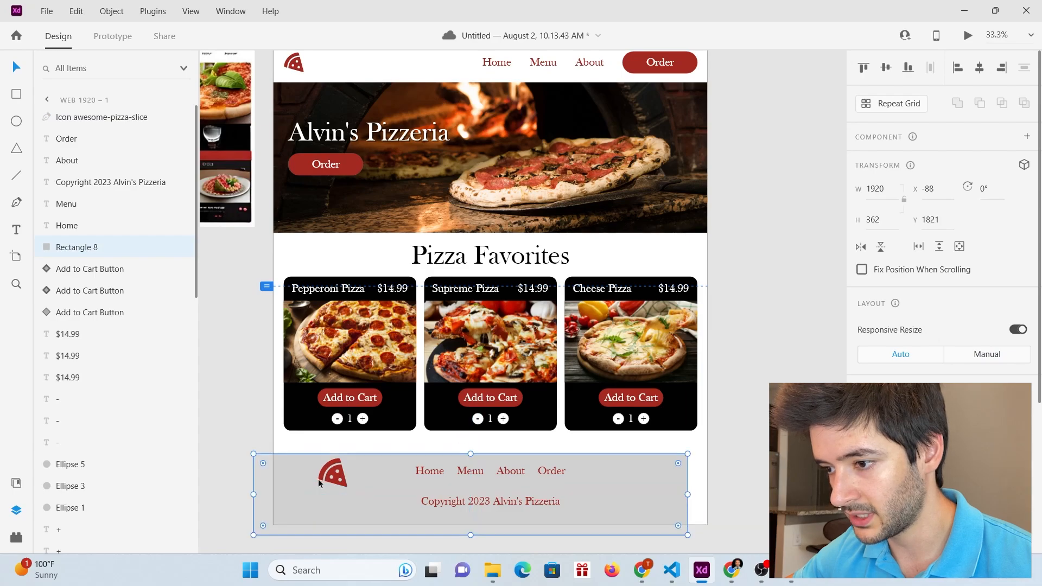
click(330, 477)
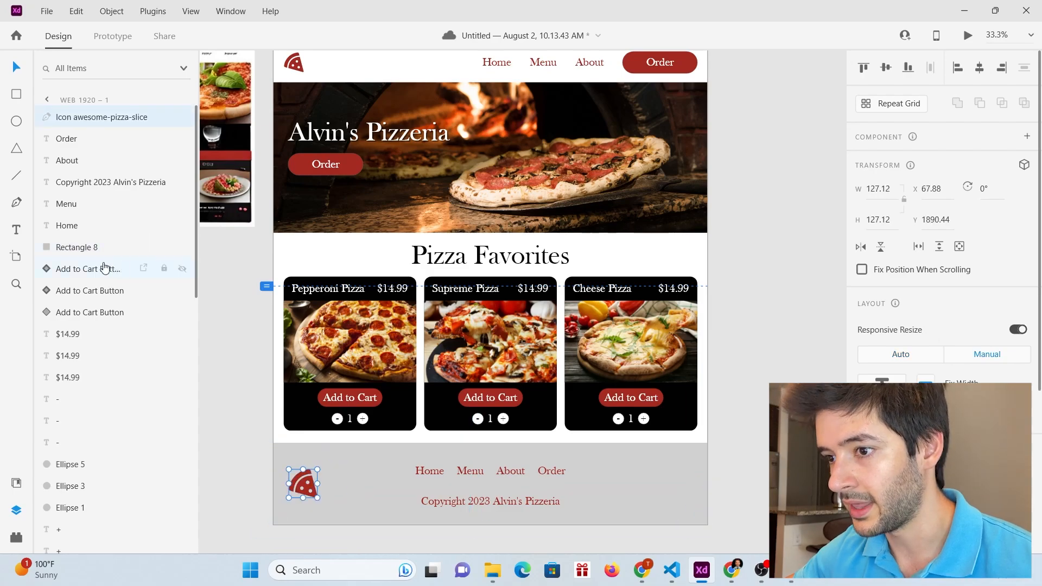
Step: Find an Instagram icon with the Icons 4 Design plugin and place it in the footer's right part, about 97 px in size
click(150, 13)
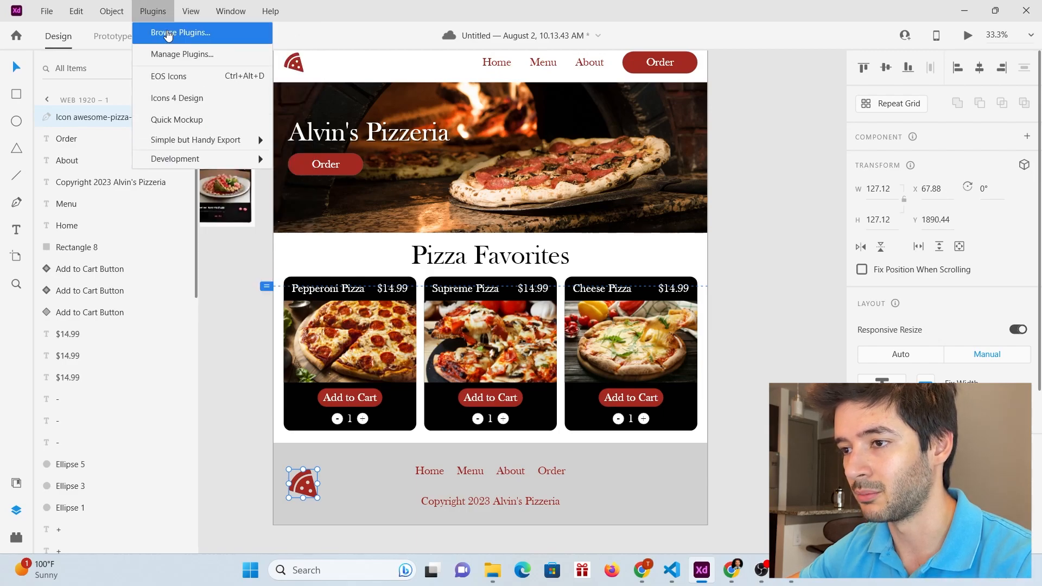
click(187, 107)
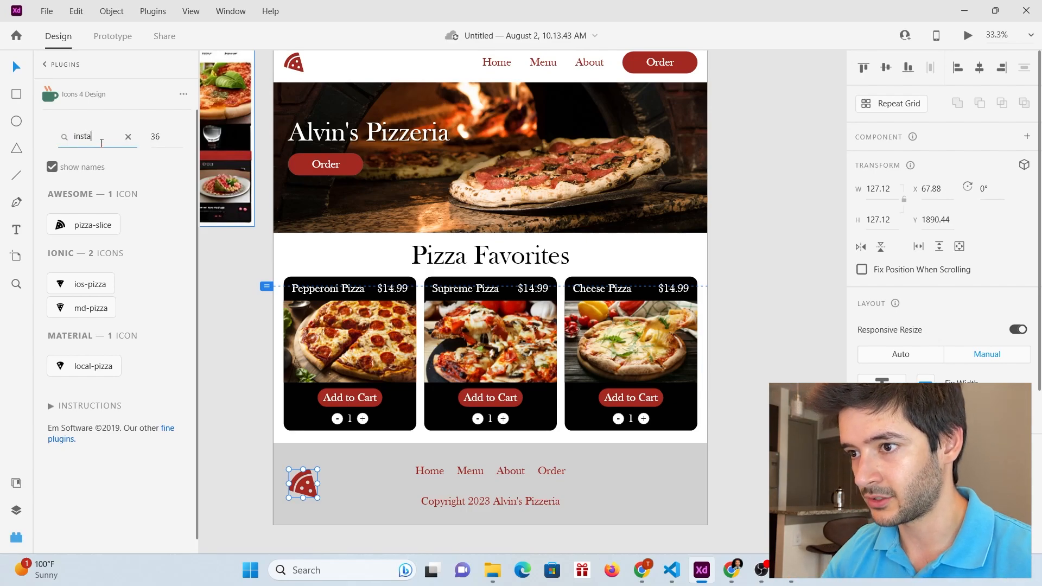
drag(87, 225, 629, 478)
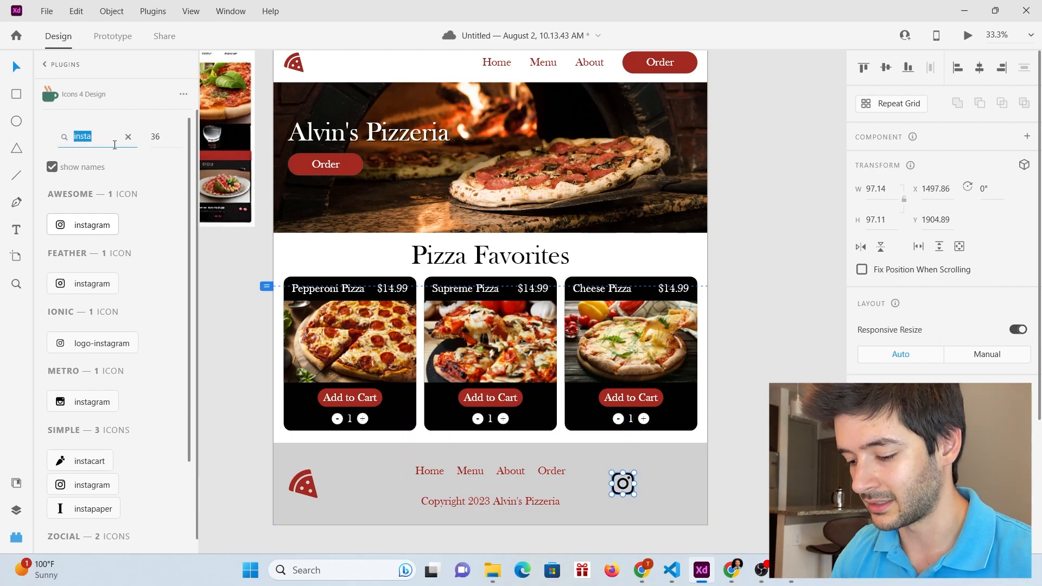
Step: Add the facebook-square icon beside the Instagram icon at about 97 px and space the two apart near the footer's right edge
click(115, 145)
text(faceboo)
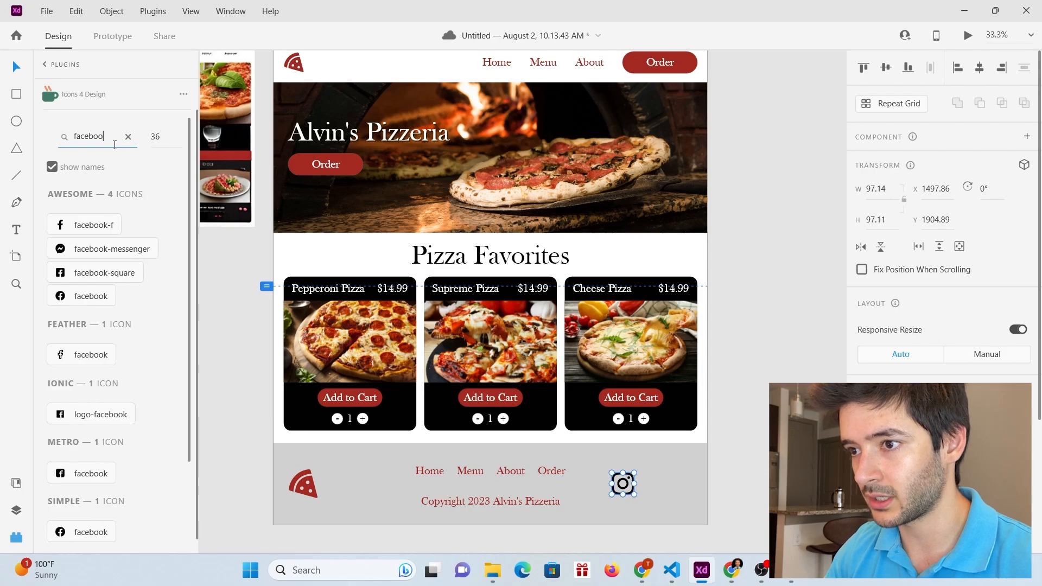
drag(90, 278, 659, 457)
scroll(658, 478, up, 8)
scroll(585, 423, down, 5)
scroll(587, 428, down, 2)
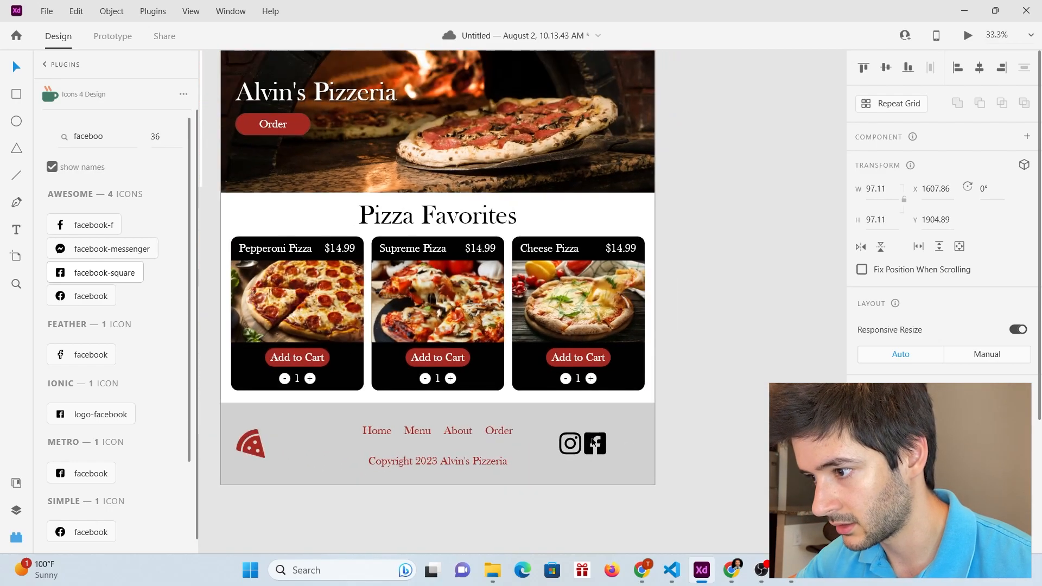
mouse_move(602, 447)
mouse_down()
mouse_move(628, 448)
mouse_move(594, 448)
mouse_up()
click(614, 438)
Step: Recolor the Facebook and Instagram icons with the dark red #A42920 sampled from the footer's pizza slice logo
click(873, 475)
click(839, 497)
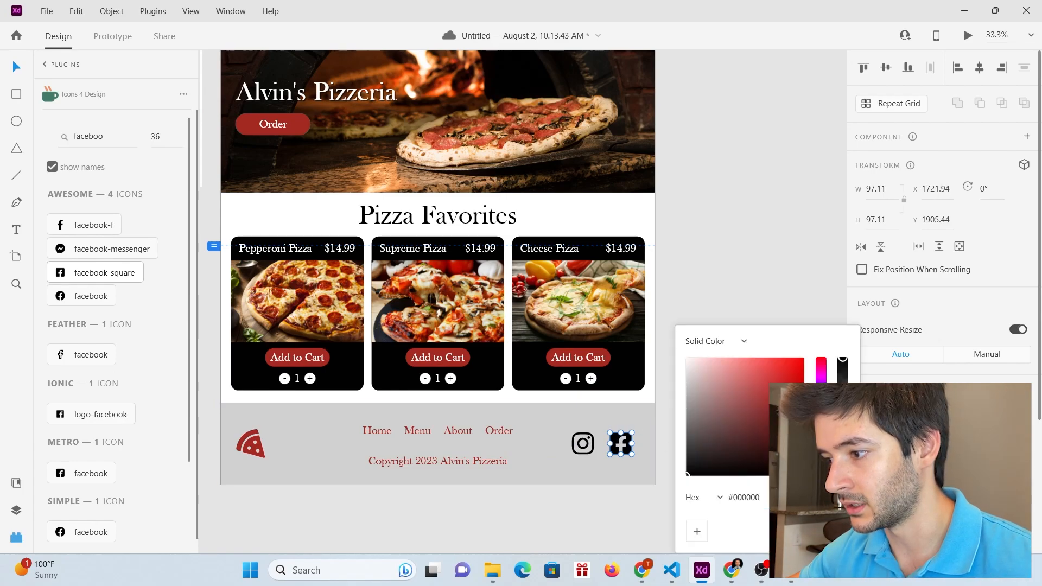
click(261, 443)
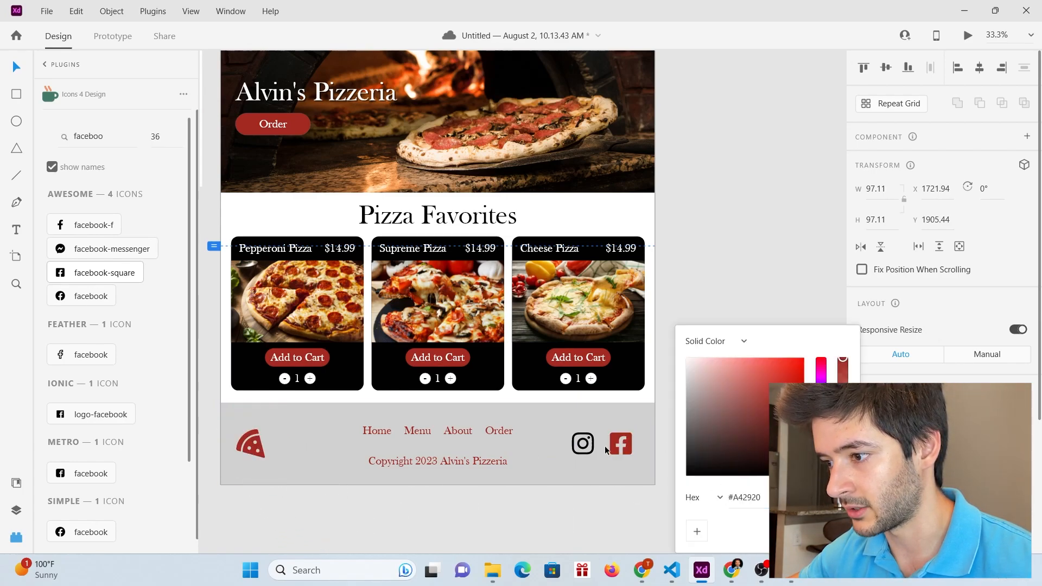
click(712, 249)
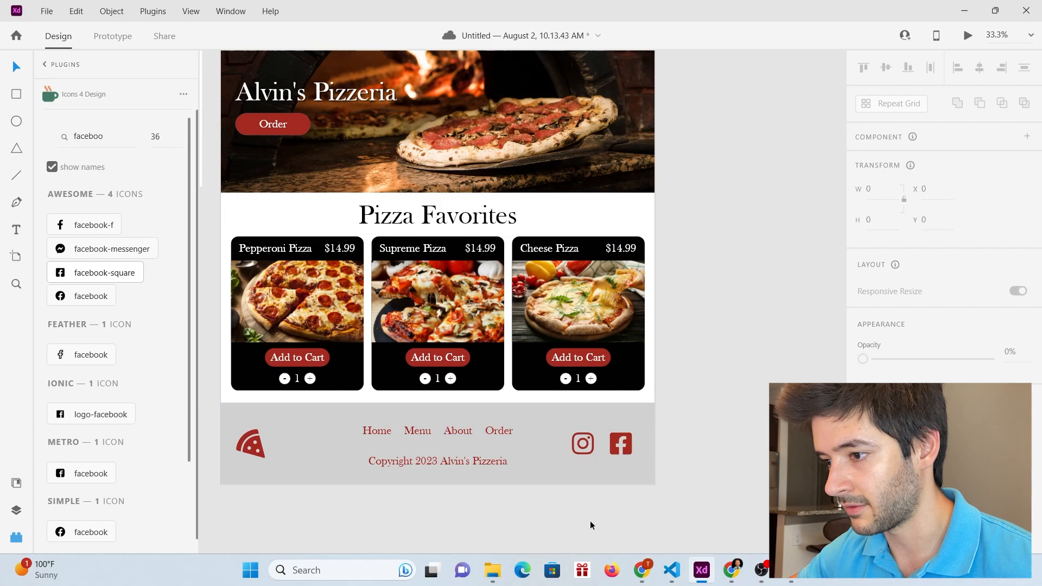
Step: Turn all the footer elements into one component and name it Footer Component
drag(749, 528, 223, 407)
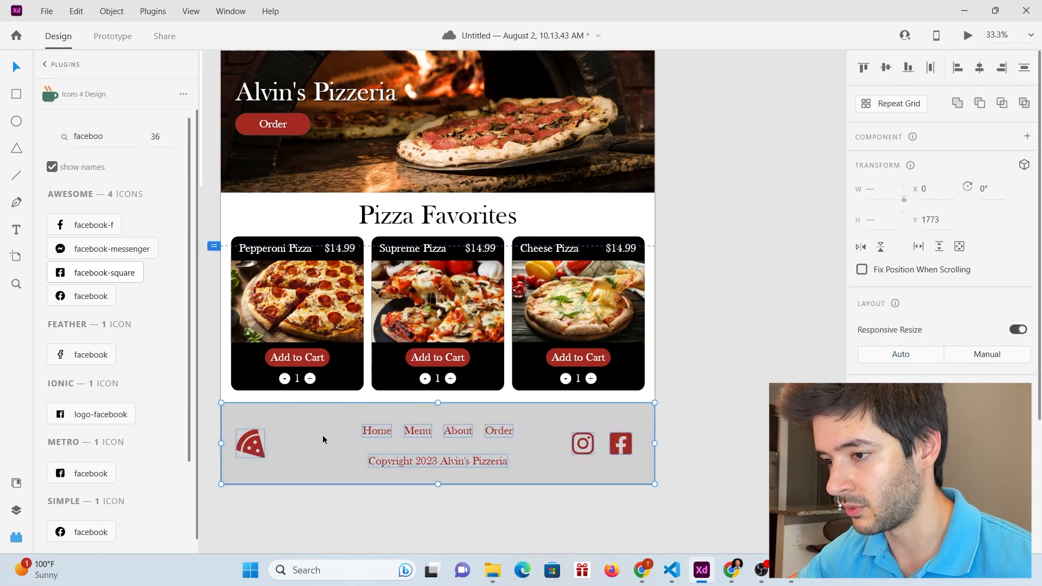
right_click(395, 441)
click(430, 234)
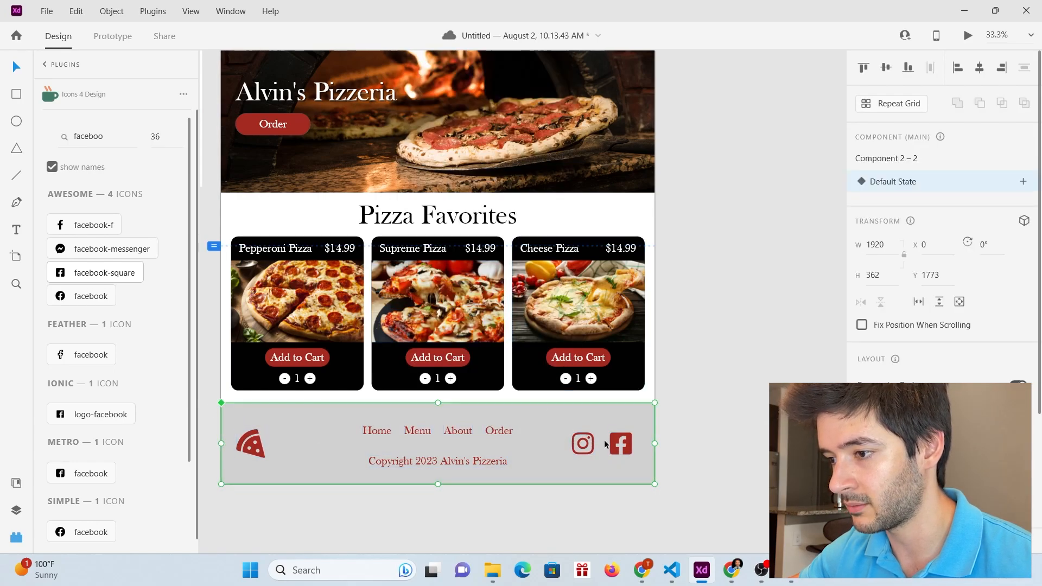
text(mponent)
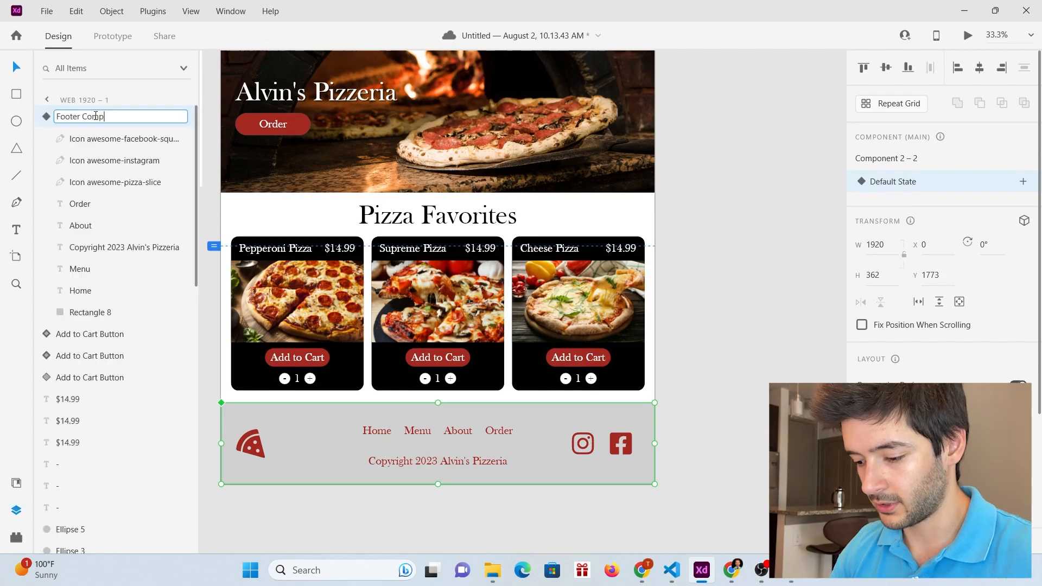
Step: Rename the footer's Facebook icon layer as Alvins_facebook and the Instagram icon layer as alvins_instagram
key(Tab)
text(Alvins_)
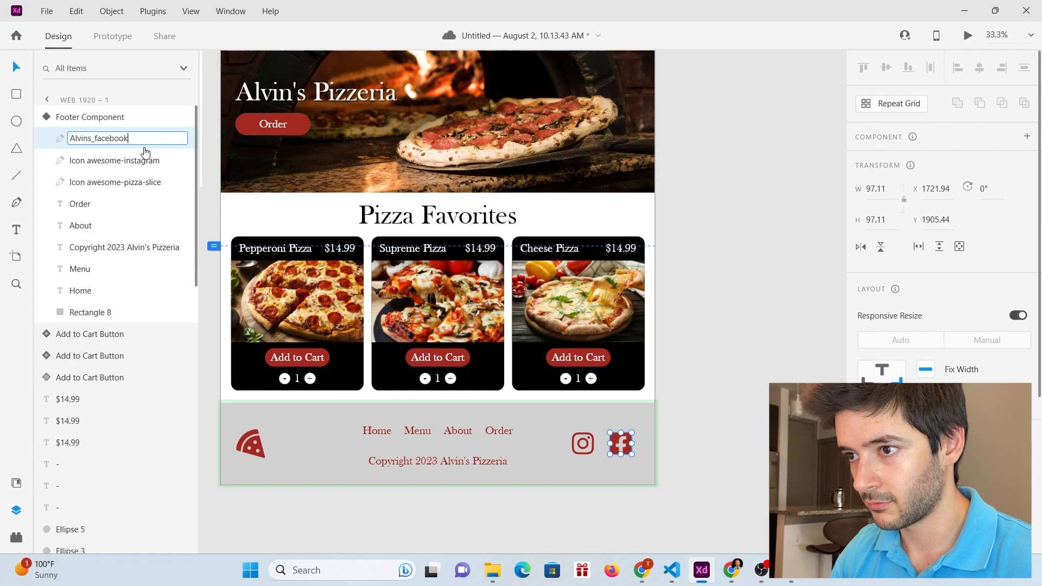
key(Tab)
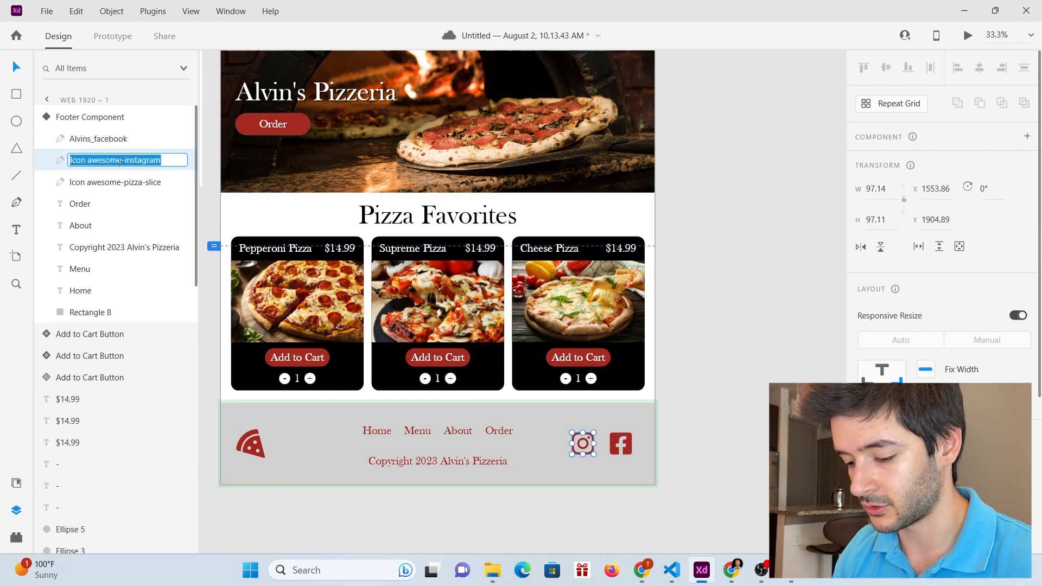
text(alvins_instagram)
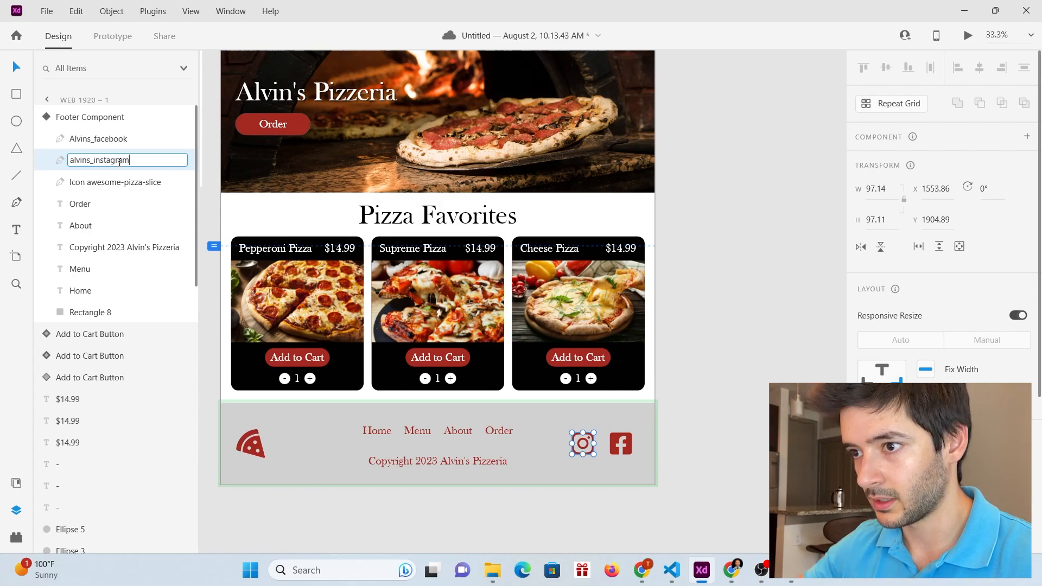
Step: Rename the footer's pizza slice layer as alvins_pizza_resturant_logo
click(113, 188)
double_click(110, 181)
text(alvins_pizza_resturant_logo)
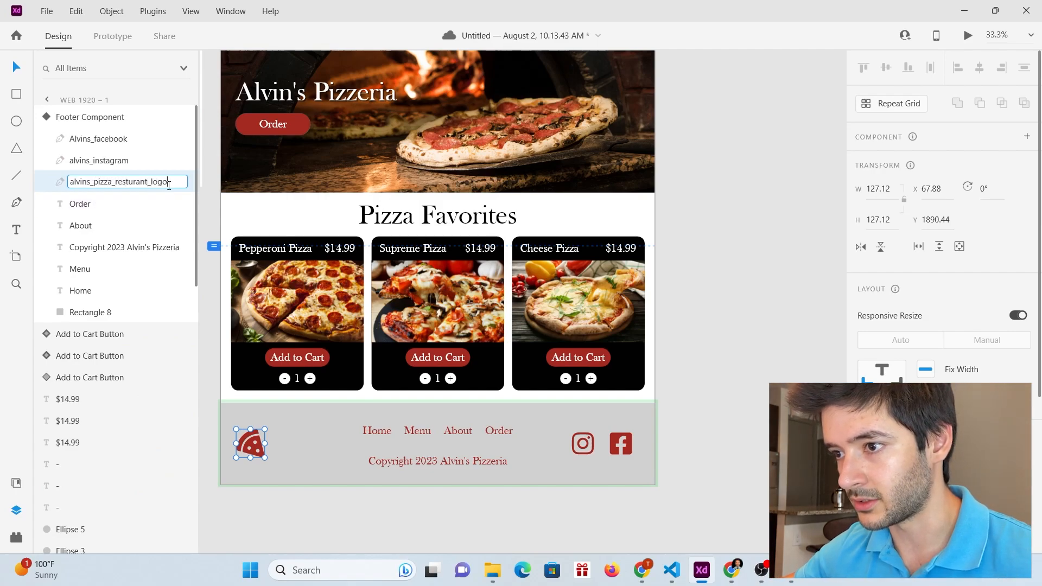
Step: Copy the footer logo's layer name and give the navigation bar's pizza slice layer the same name, alvins_pizza_resturant_logo
drag(168, 181, 94, 179)
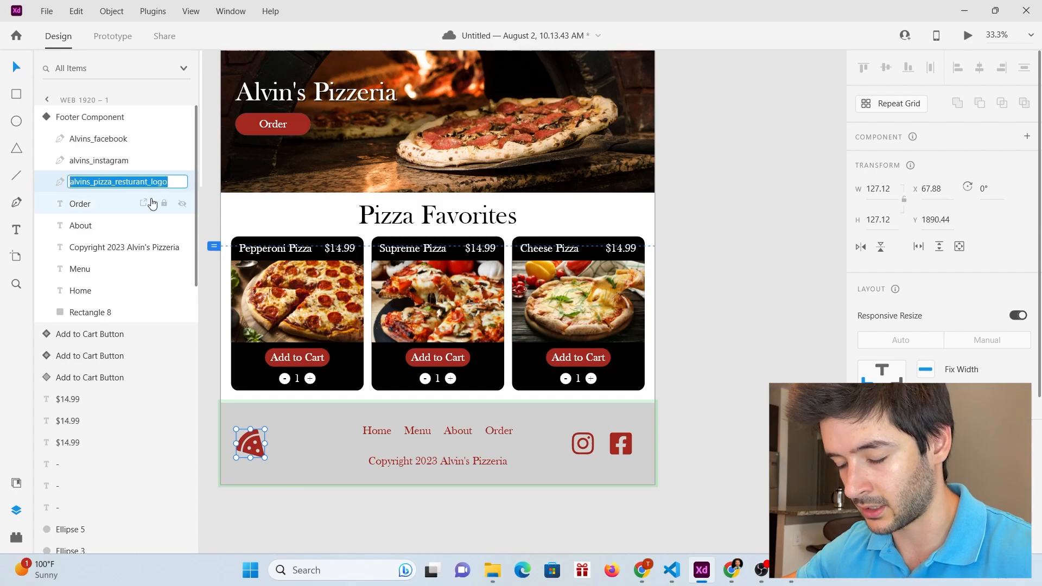
click(728, 251)
scroll(597, 247, up, 3)
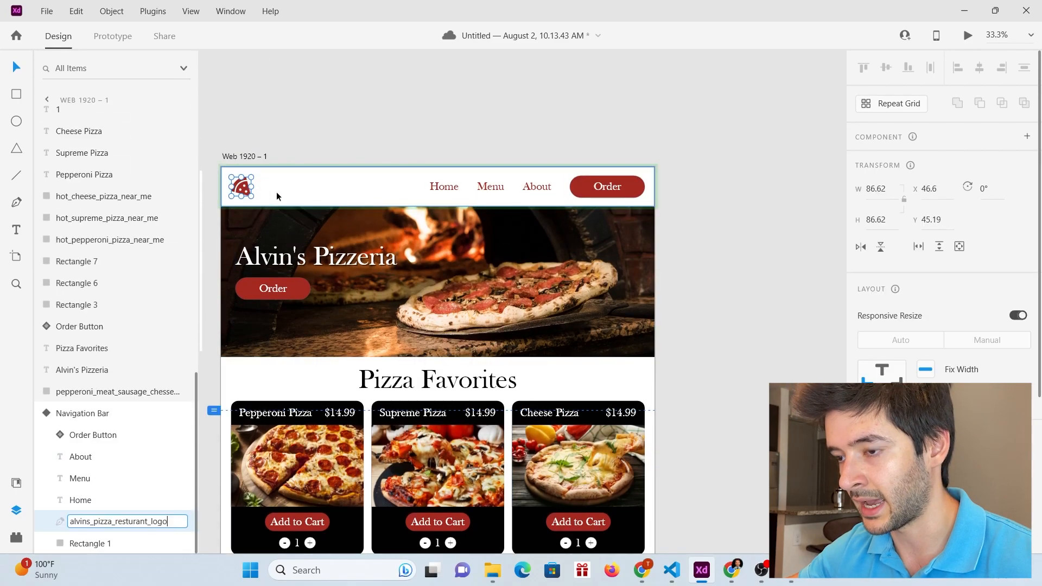
click(152, 465)
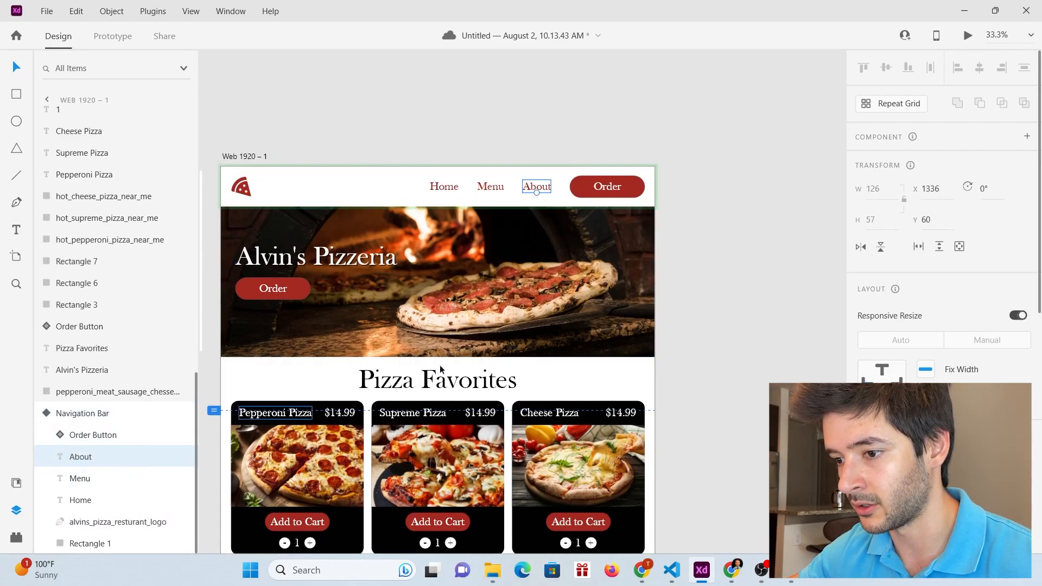
Step: Lengthen the artboard to 2360 px and move the Pizza Favorites section and footer down, leaving a gap below the hero image
scroll(559, 316, down, 2)
scroll(598, 318, down, 1)
scroll(647, 317, down, 1)
click(702, 299)
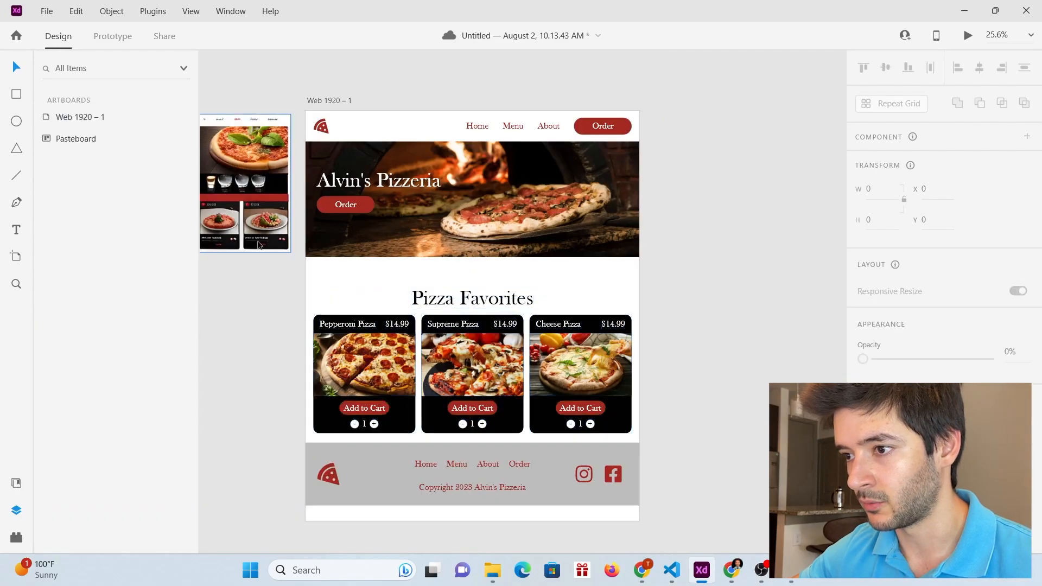
Step: Following the mockup, draw a full-width rectangle of about 1920 by 72 px directly below the hero image
scroll(255, 190, down, 2)
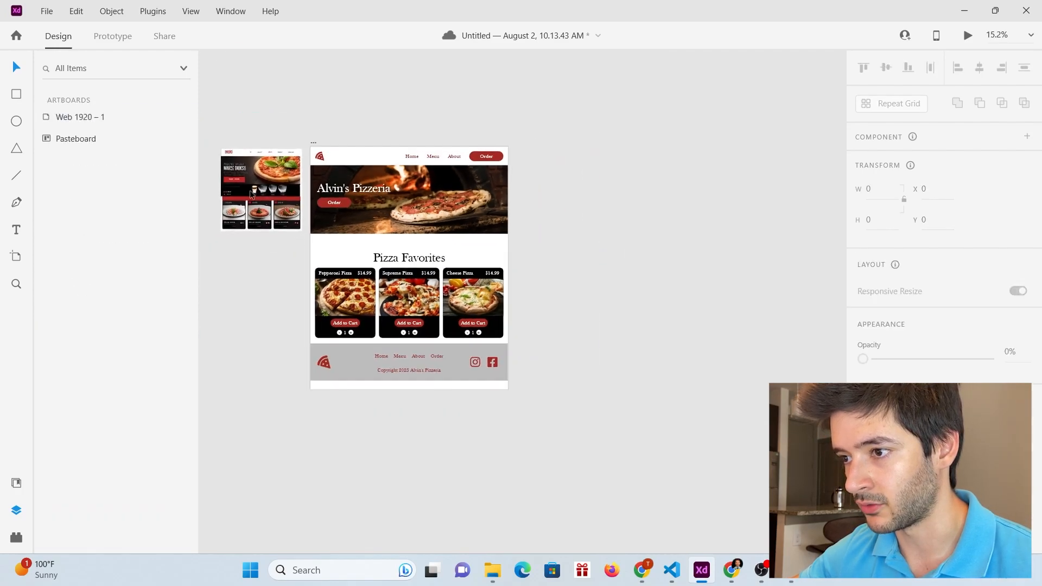
scroll(222, 181, up, 6)
scroll(237, 191, down, 6)
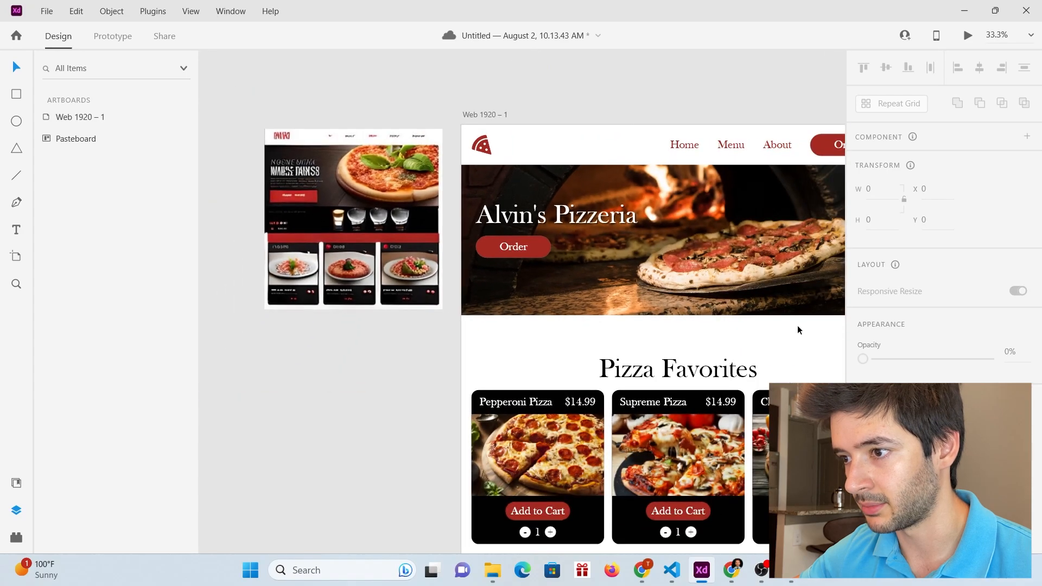
scroll(722, 346, up, 1)
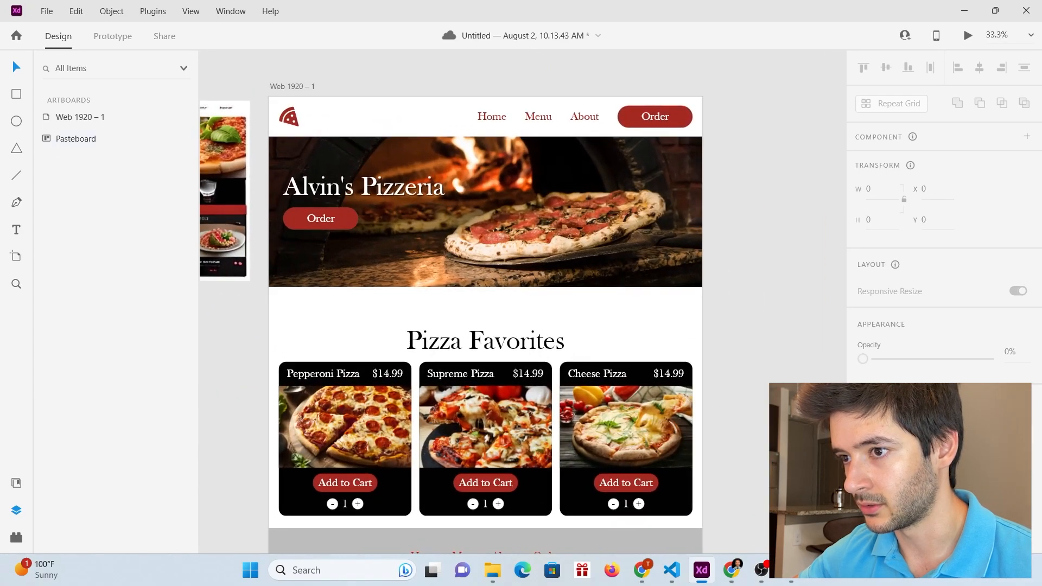
click(273, 293)
drag(701, 309, 702, 306)
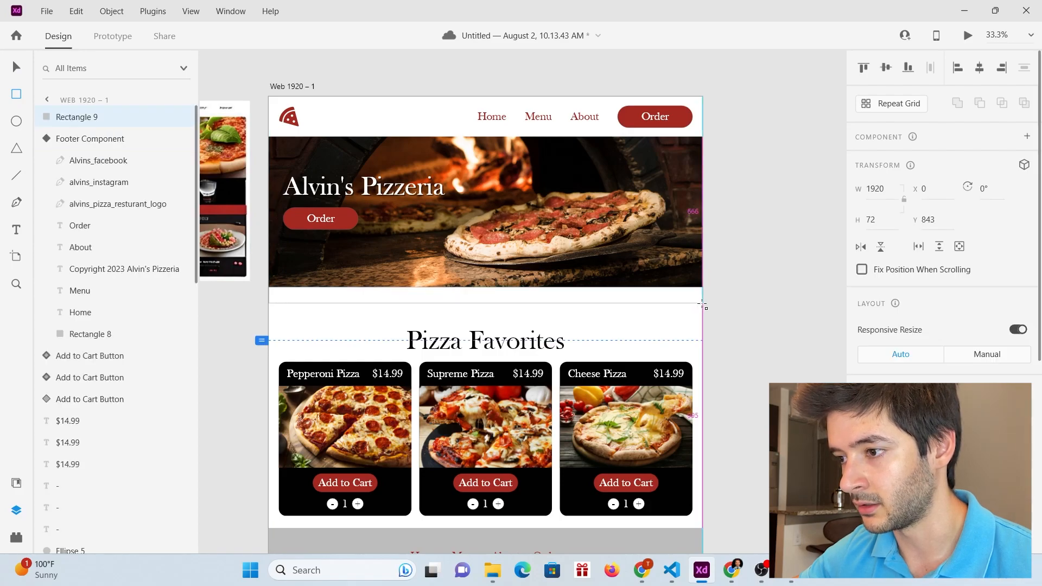
scroll(482, 296, down, 1)
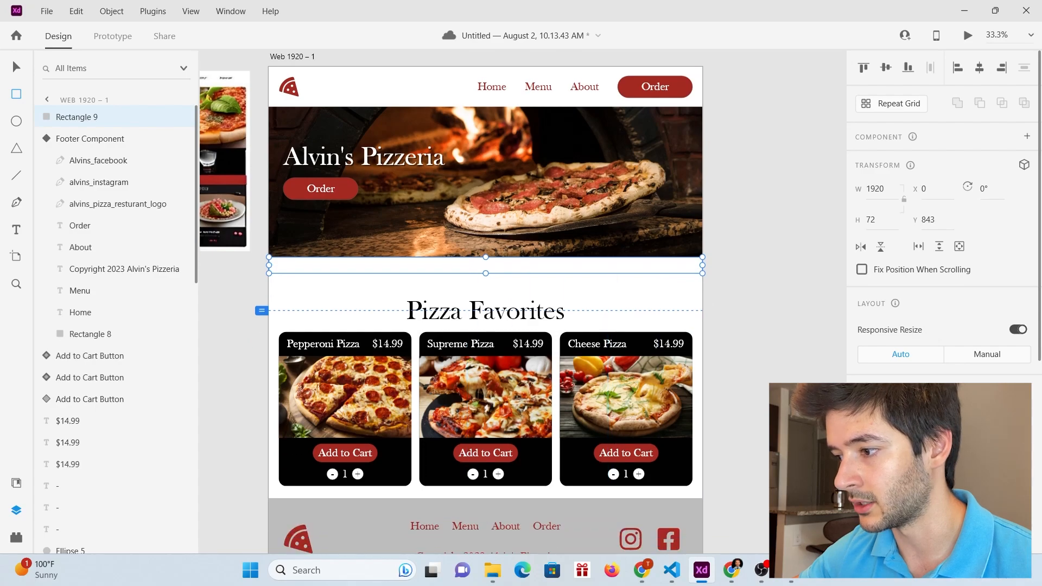
Step: Fill the rectangle below the hero image with the dark red #A42920 sampled from the navigation bar's Order button
scroll(944, 326, down, 3)
click(890, 387)
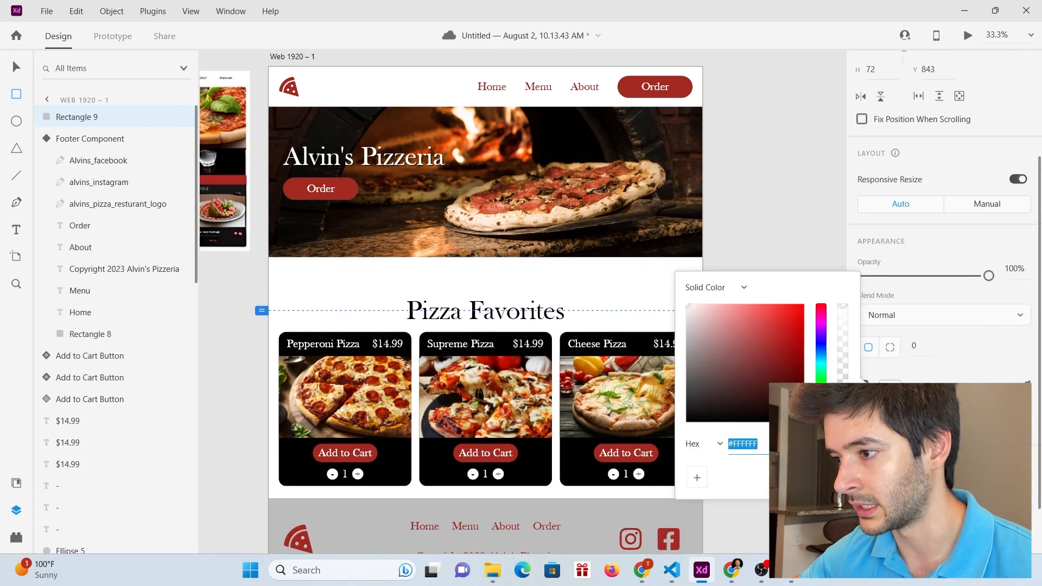
click(842, 444)
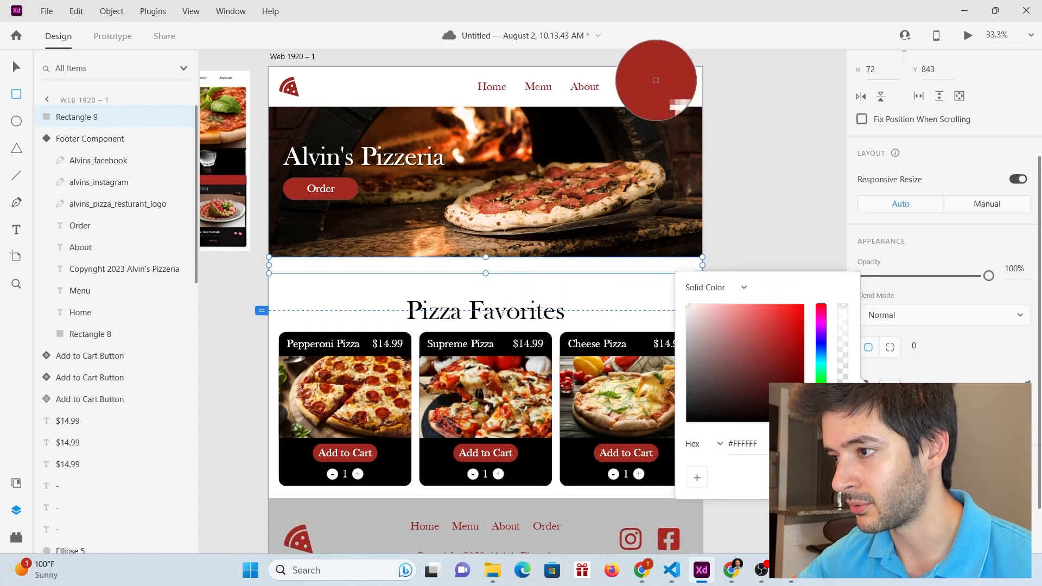
click(677, 89)
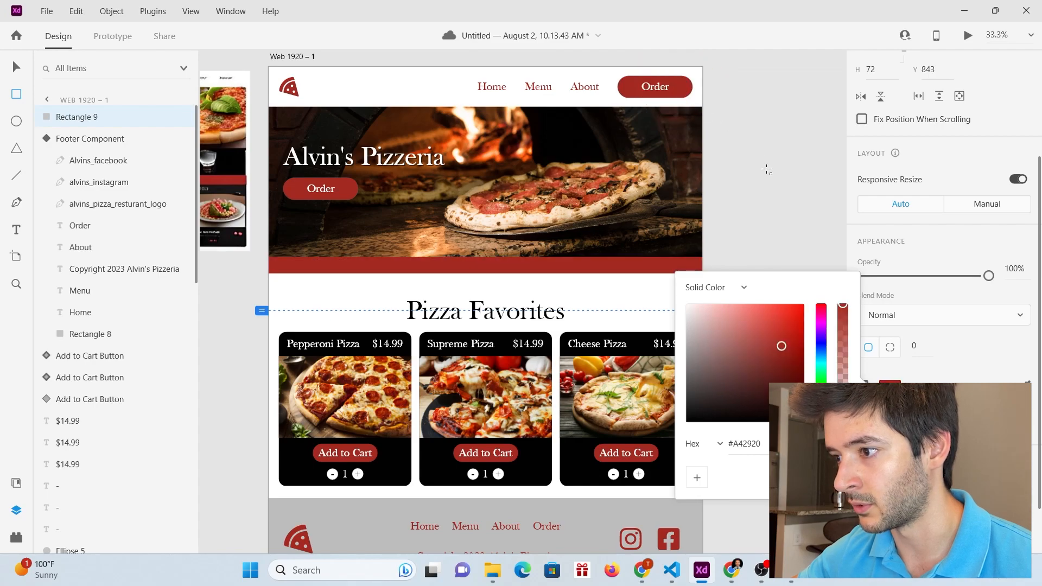
key(Escape)
Step: Select the whole Pizza Favorites section with the footer and move it up to 24 px below the red stripe
scroll(448, 223, down, 2)
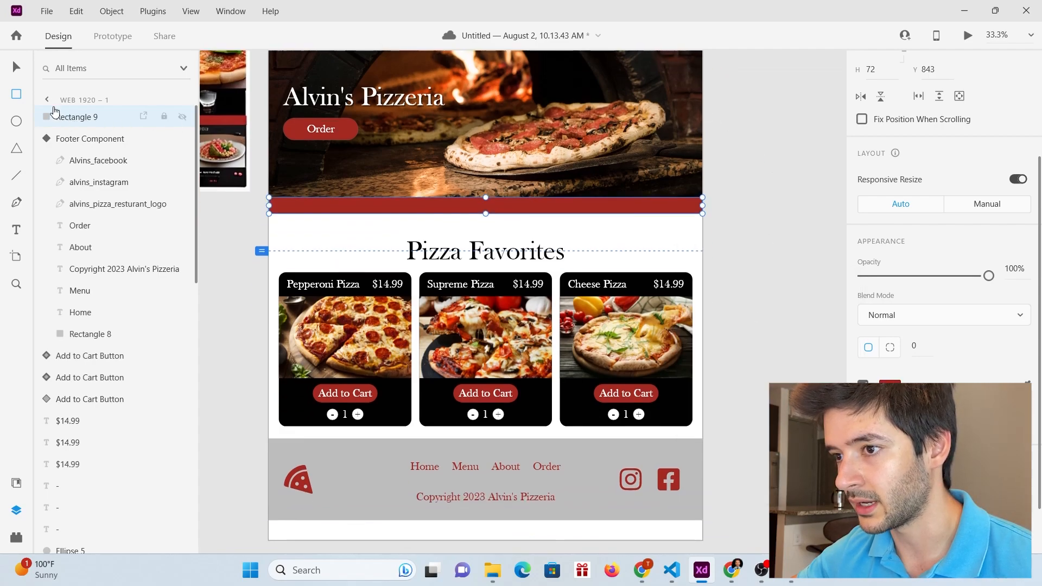
drag(230, 523, 742, 245)
drag(488, 253, 490, 239)
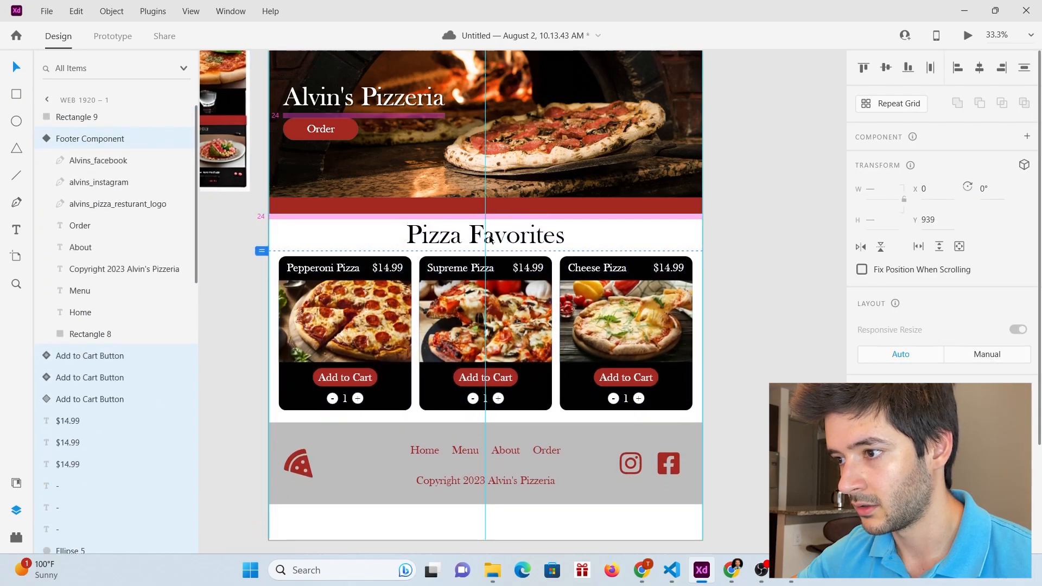
click(752, 220)
Step: Shorten the Web 1920 – 1 artboard to 2201 px so that it ends at the footer's lower edge
scroll(664, 425, down, 1)
scroll(578, 412, up, 3)
click(297, 131)
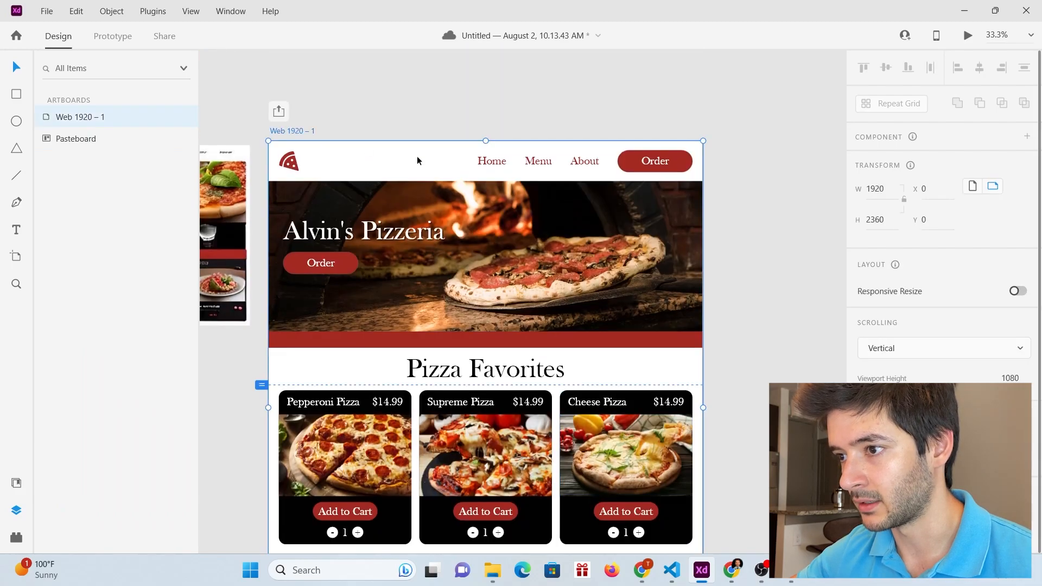
scroll(503, 467, down, 3)
drag(485, 479, 474, 327)
scroll(486, 454, up, 10)
key(ctrl+0)
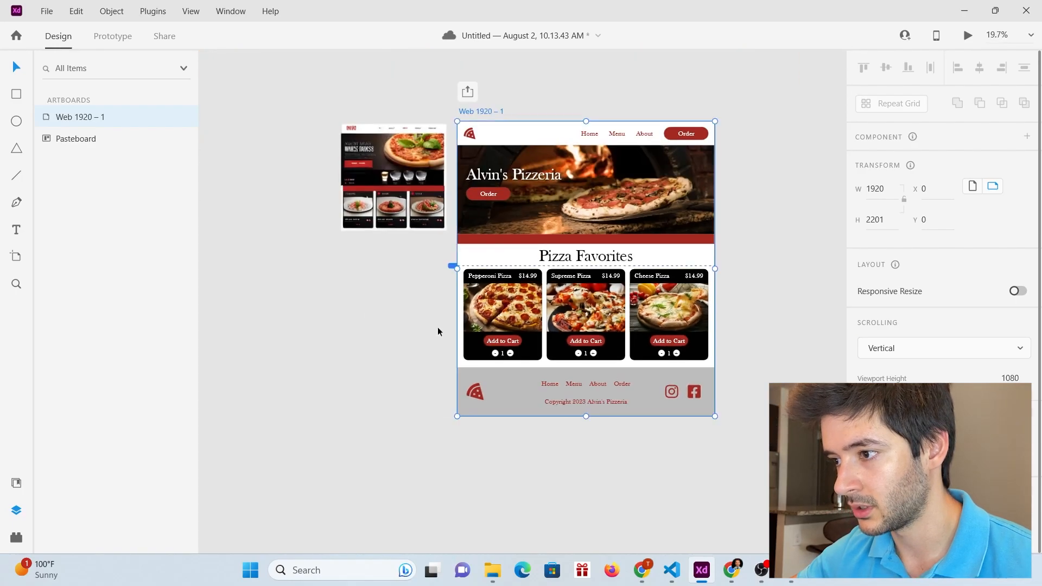
Step: Move the AI_Mockup_3_Refined image farther from the artboard to X -1005 and compare its layout with the page
scroll(794, 243, up, 3)
scroll(794, 244, down, 3)
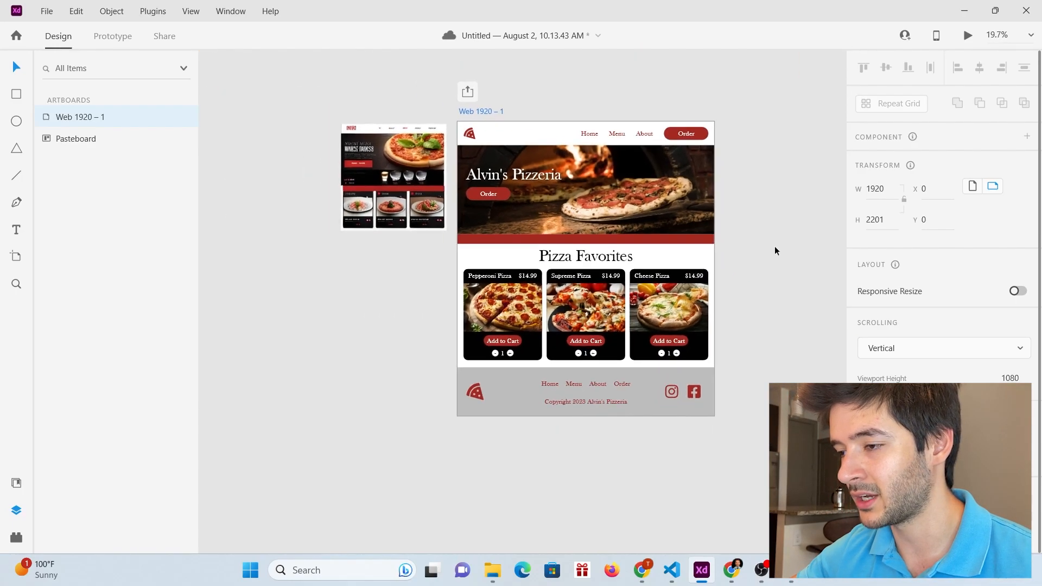
scroll(546, 176, up, 3)
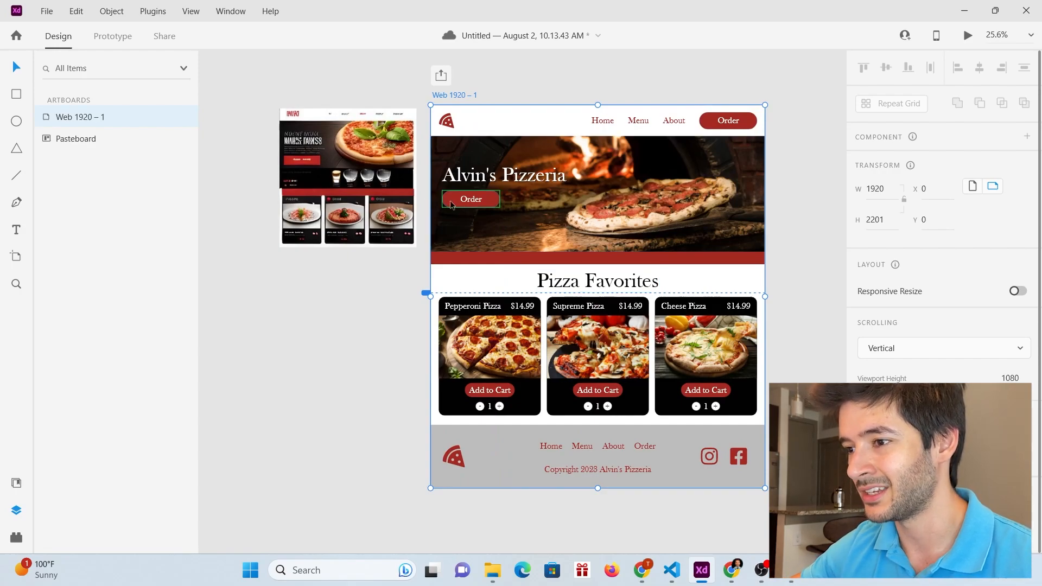
click(359, 141)
mouse_move(359, 141)
mouse_down()
mouse_move(279, 205)
mouse_move(343, 138)
mouse_up()
scroll(261, 129, up, 5)
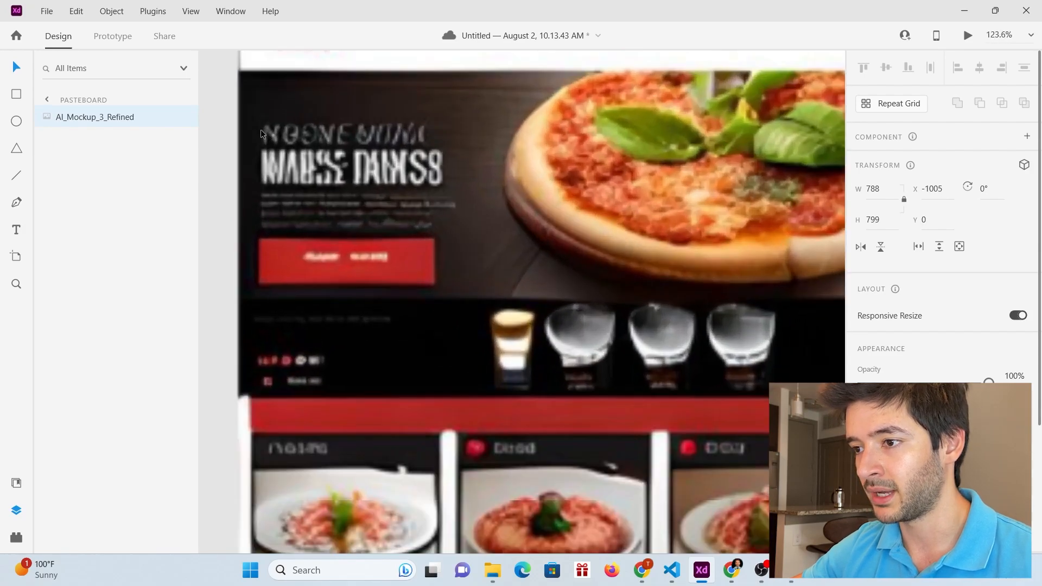
scroll(260, 129, down, 3)
scroll(448, 245, down, 1)
scroll(449, 245, down, 3)
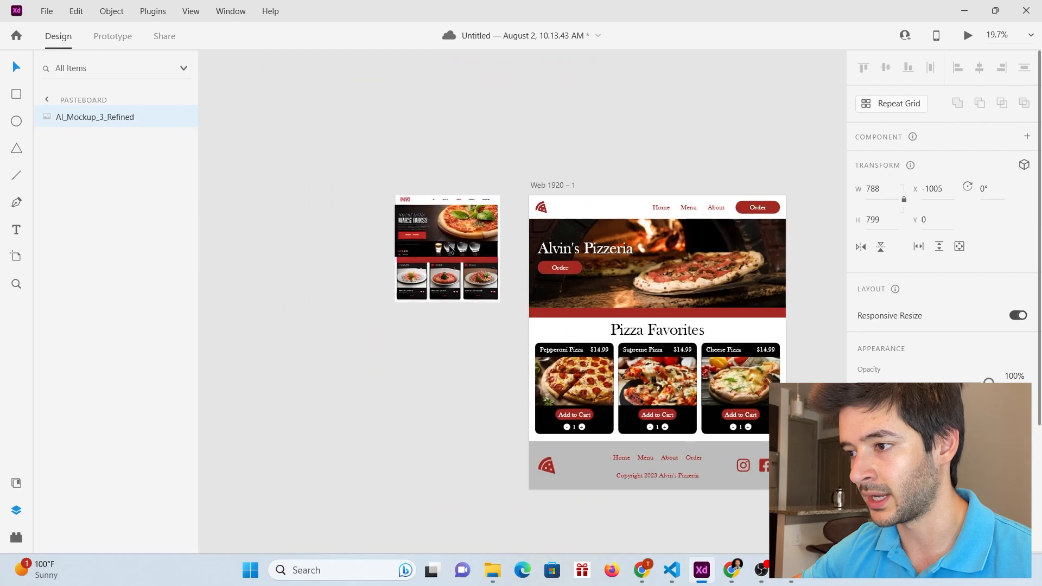
Step: Delete the AI_Mockup_3_Refined image from the pasteboard
scroll(451, 249, up, 1)
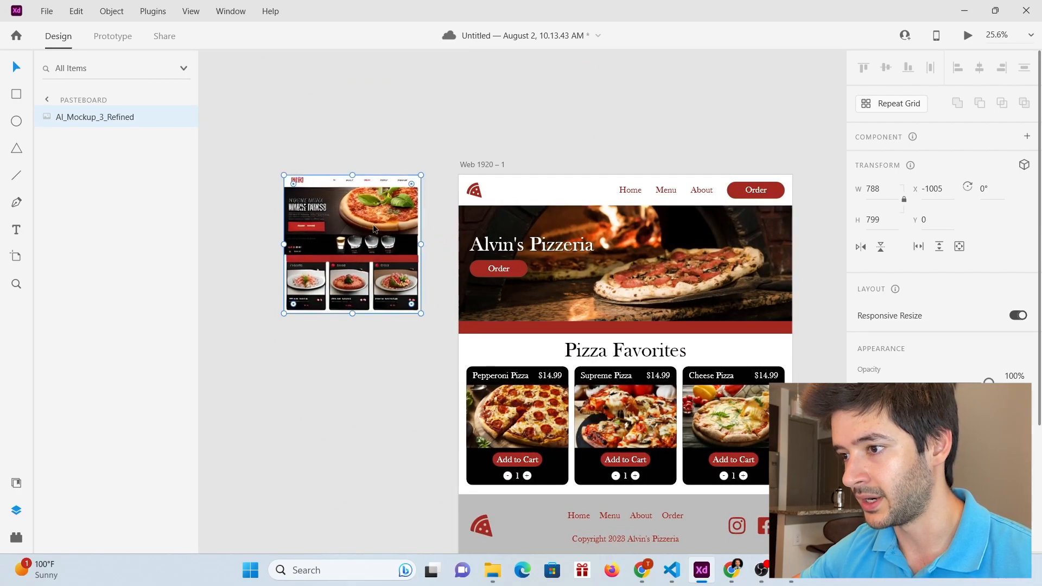
key(Delete)
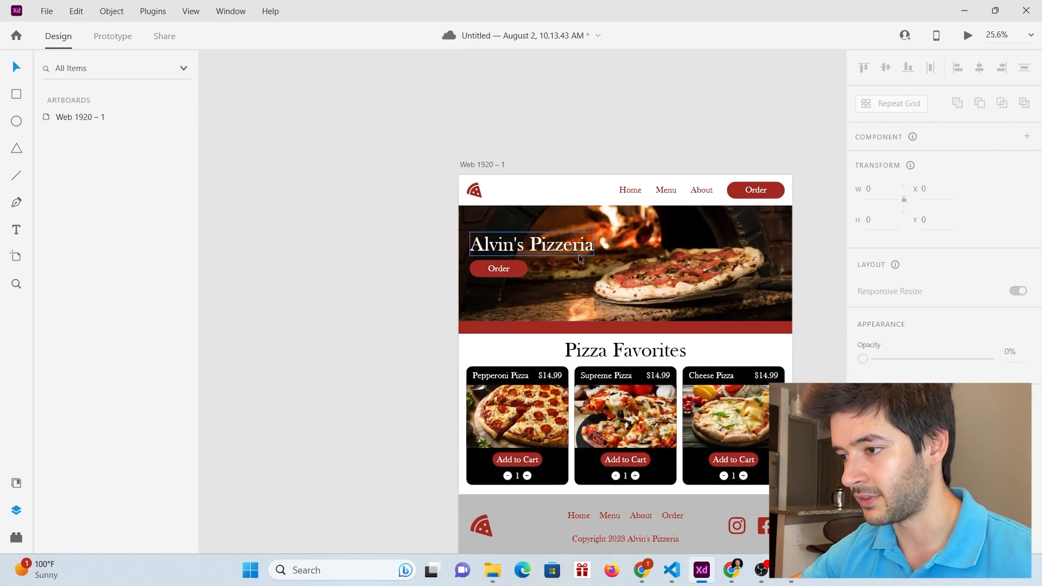
Step: Rename the Web 1920 – 1 artboard as Alvin's Pizza Home (Fullscreen)
scroll(595, 280, down, 1)
scroll(689, 297, down, 1)
scroll(784, 315, up, 2)
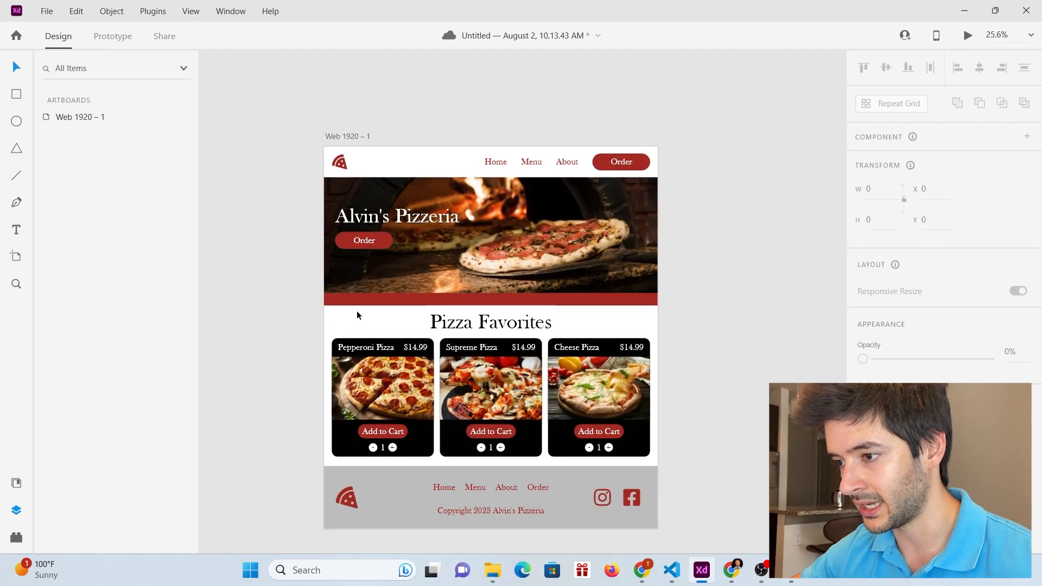
scroll(619, 323, down, 4)
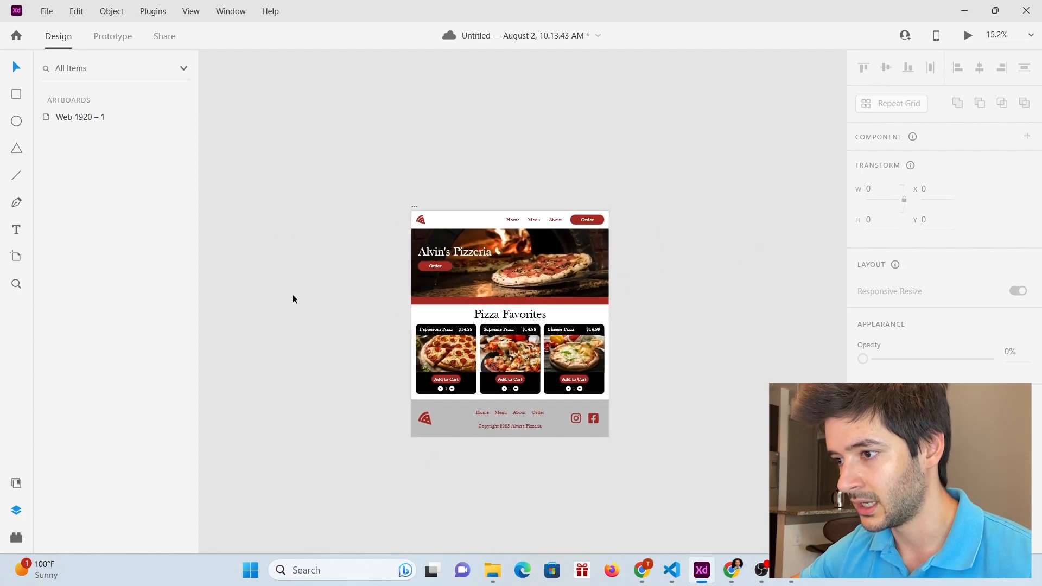
scroll(637, 293, up, 1)
scroll(641, 292, up, 3)
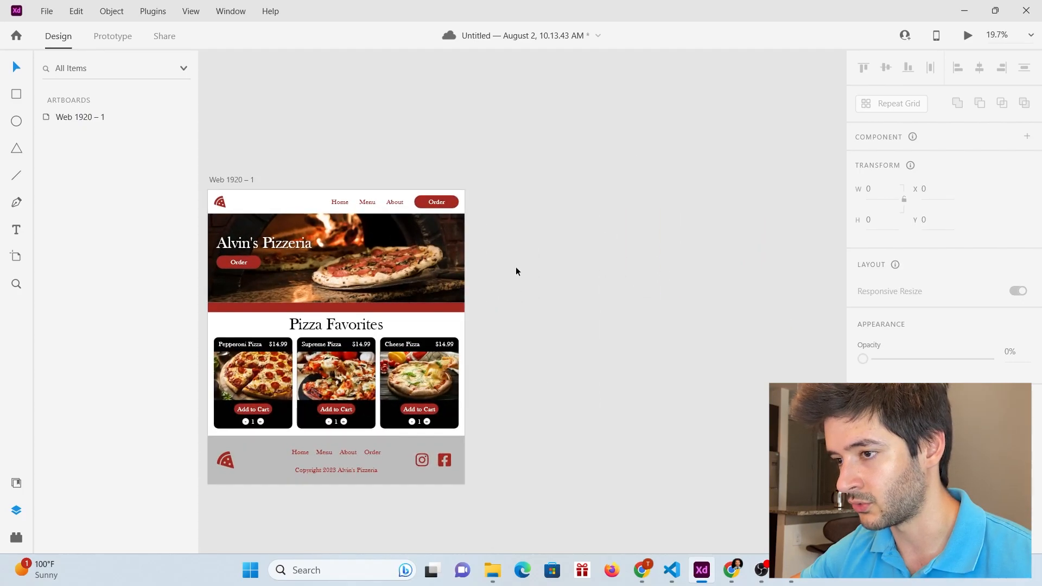
double_click(234, 180)
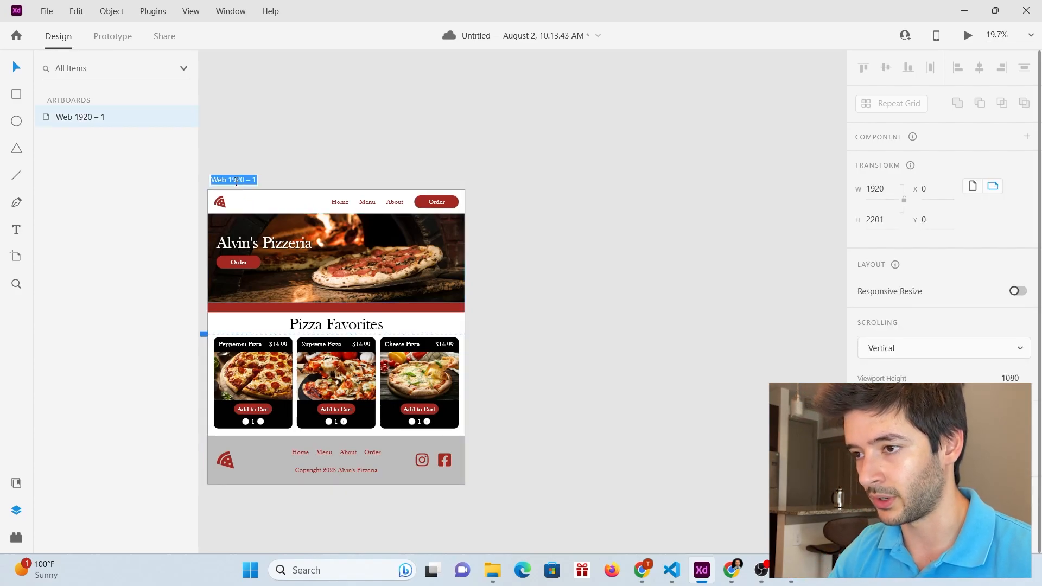
text(Alvin's Pizza)
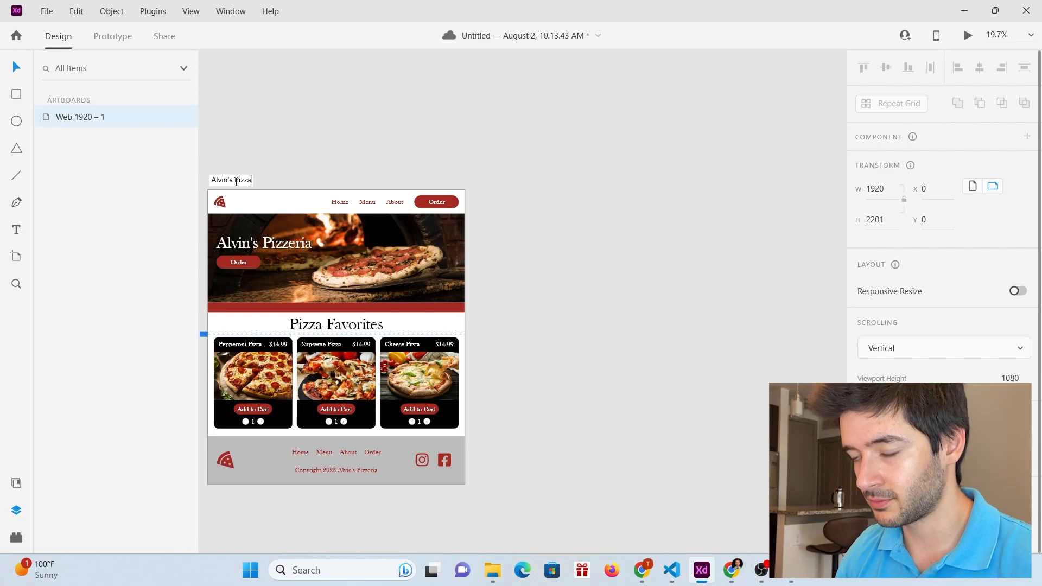
text( Home (Fullscreen))
key(Return)
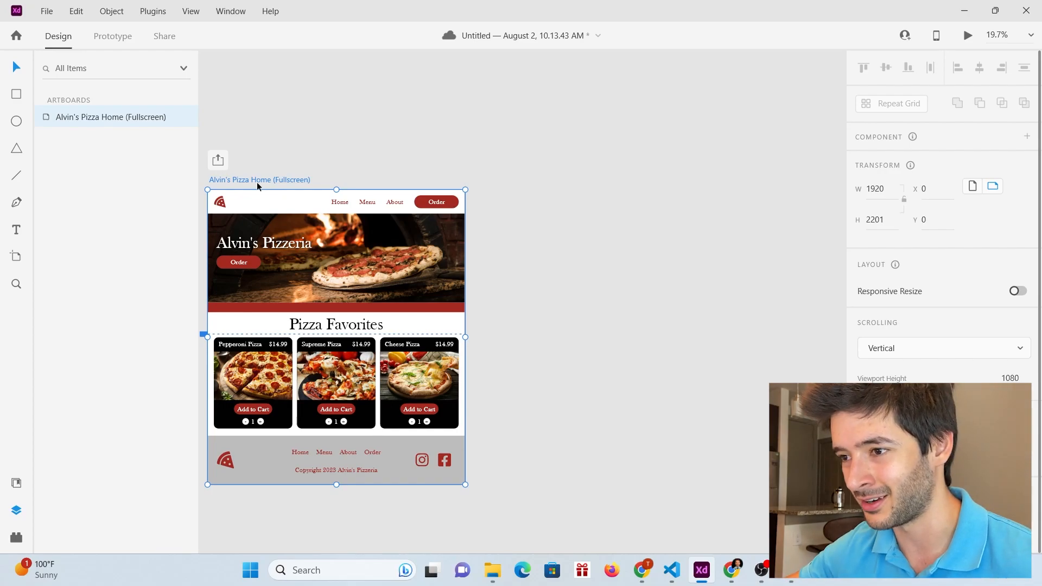
Step: Duplicate the Alvin's Pizza Home (Fullscreen) artboard three times in a row, placing the copies at X 2046, 4092 and 6138
drag(257, 181, 531, 184)
scroll(277, 245, down, 3)
scroll(645, 251, up, 1)
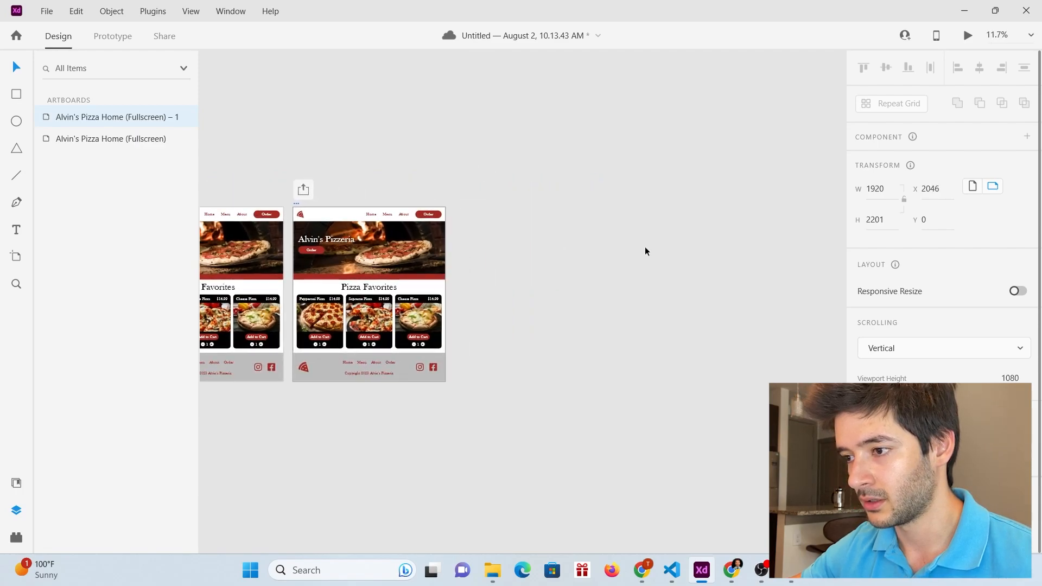
scroll(653, 250, down, 2)
scroll(367, 232, up, 2)
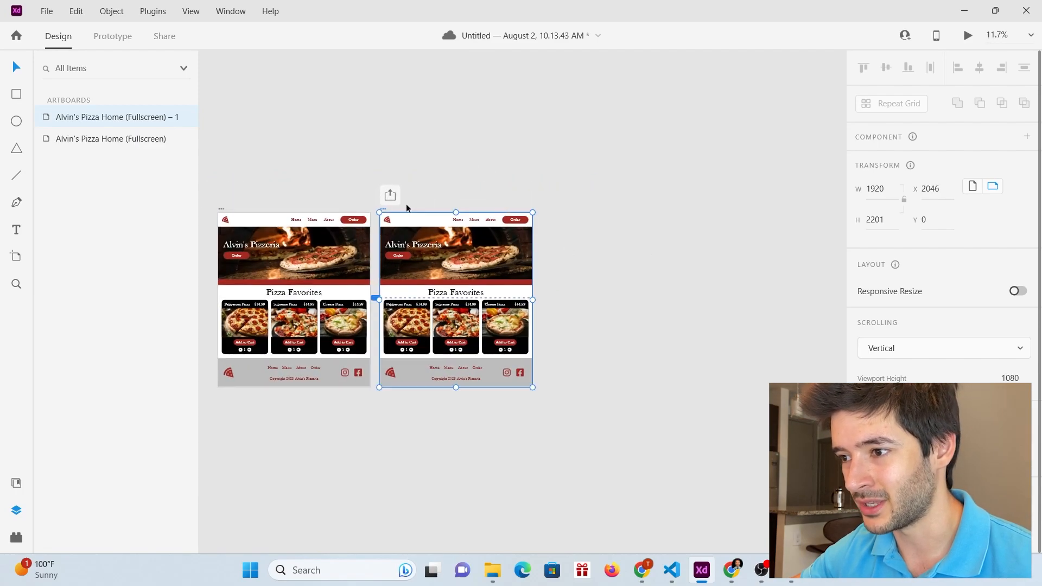
drag(386, 211, 548, 213)
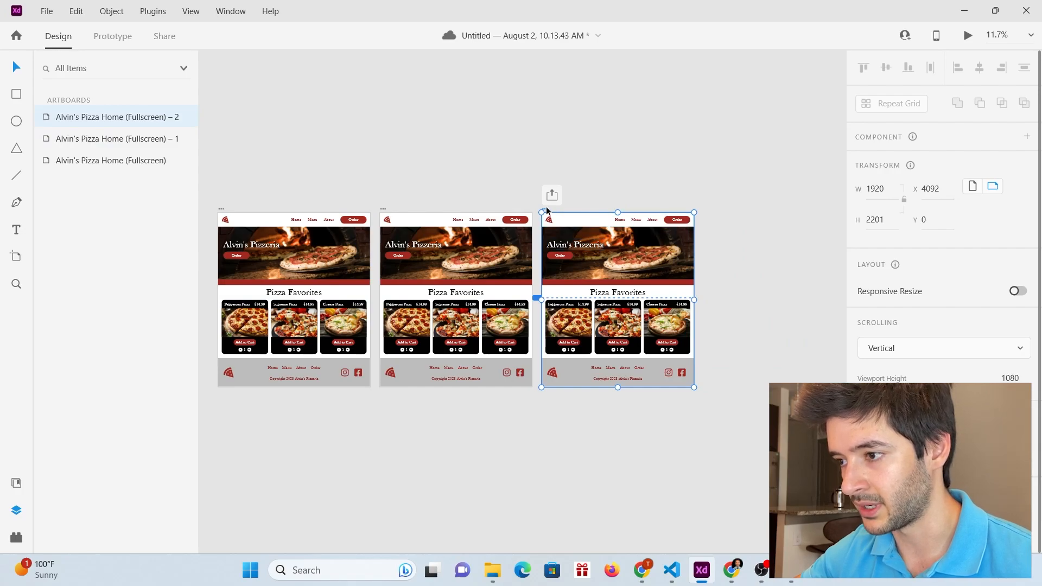
drag(546, 212, 706, 211)
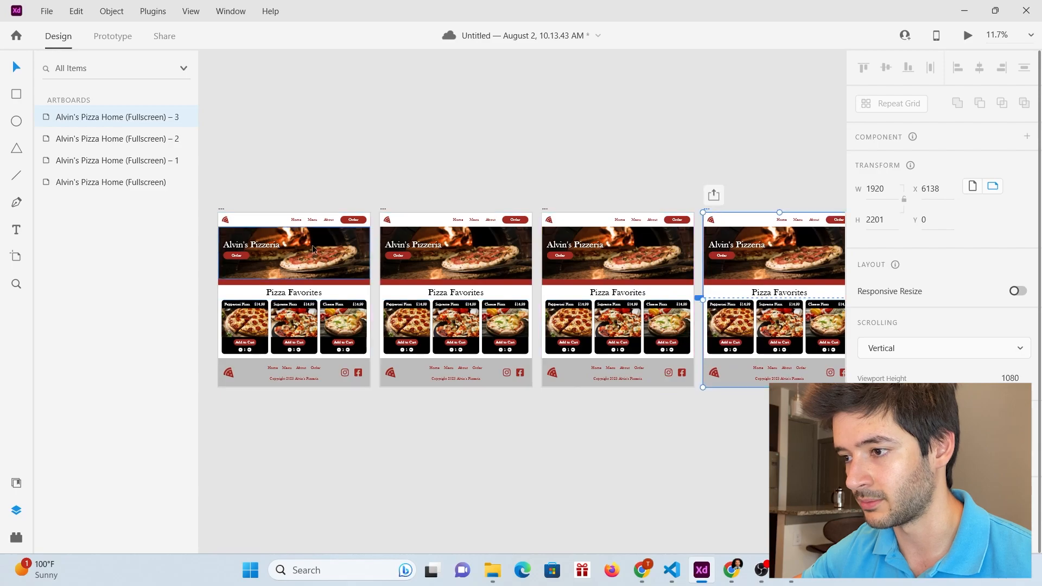
Step: Remove the hero and red stripe from the first artboard copy and move its pizza section up, retitled Alvin's Pizza Menu
scroll(420, 273, up, 4)
click(328, 186)
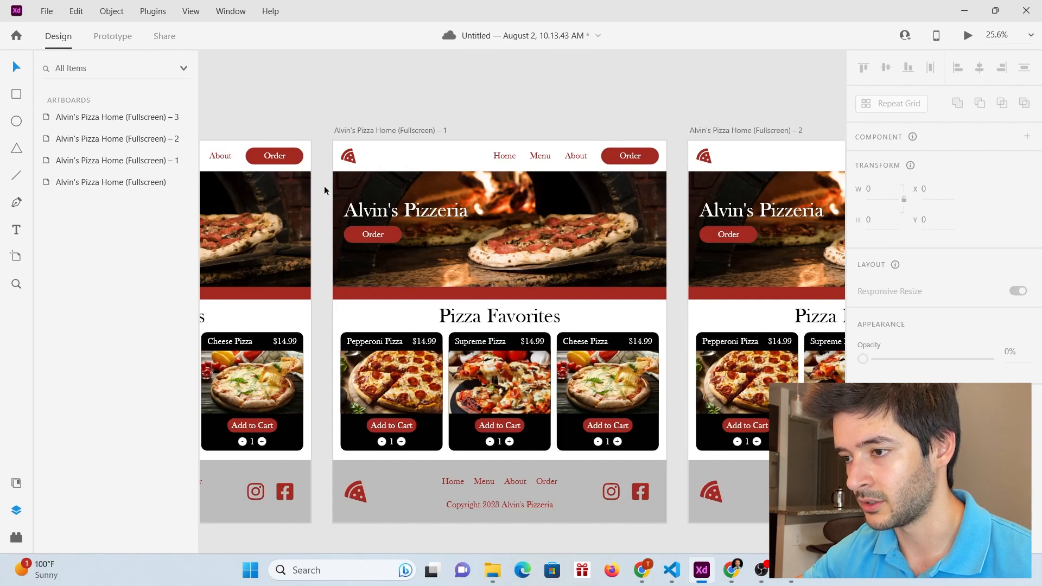
drag(324, 186, 679, 294)
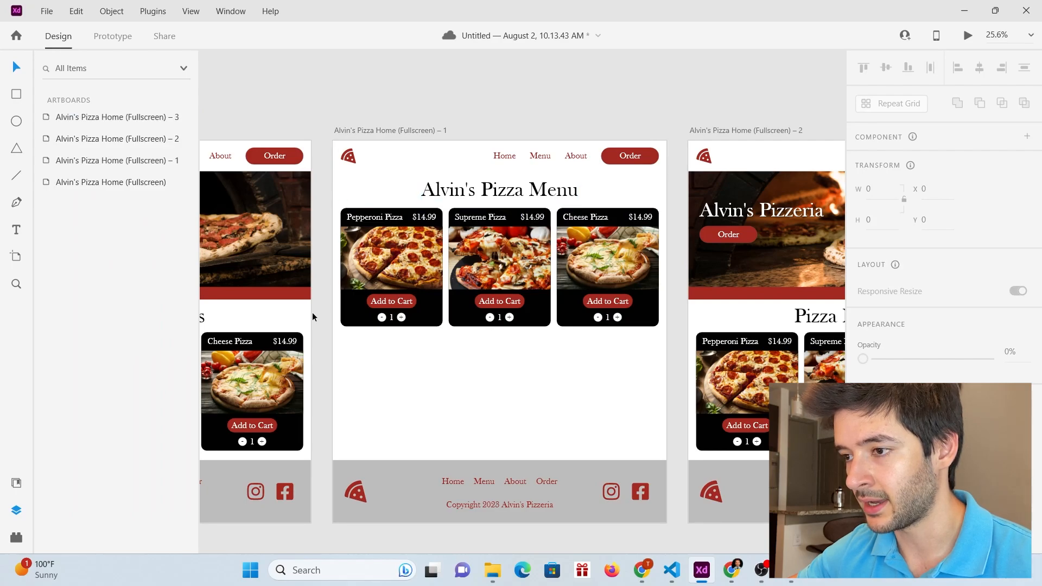
Step: Copy the home page's red stripe onto the menu page at X 0, Y 177 and move the heading and cards down below it
click(279, 295)
drag(273, 295, 628, 183)
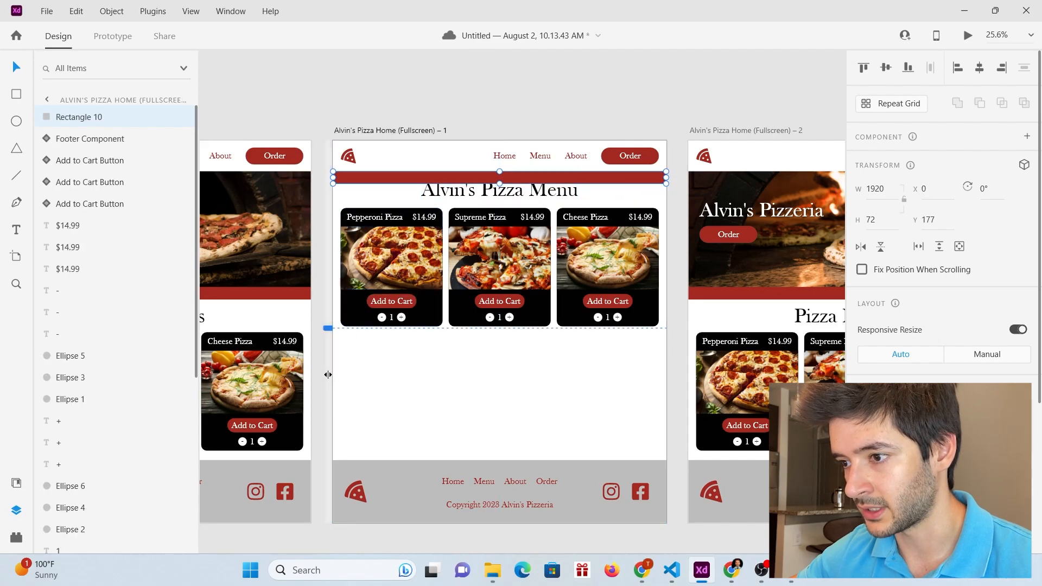
drag(322, 339, 528, 211)
click(676, 164)
Step: Hide the menu page's red stripe to compare the layout without it, and show it again
click(561, 181)
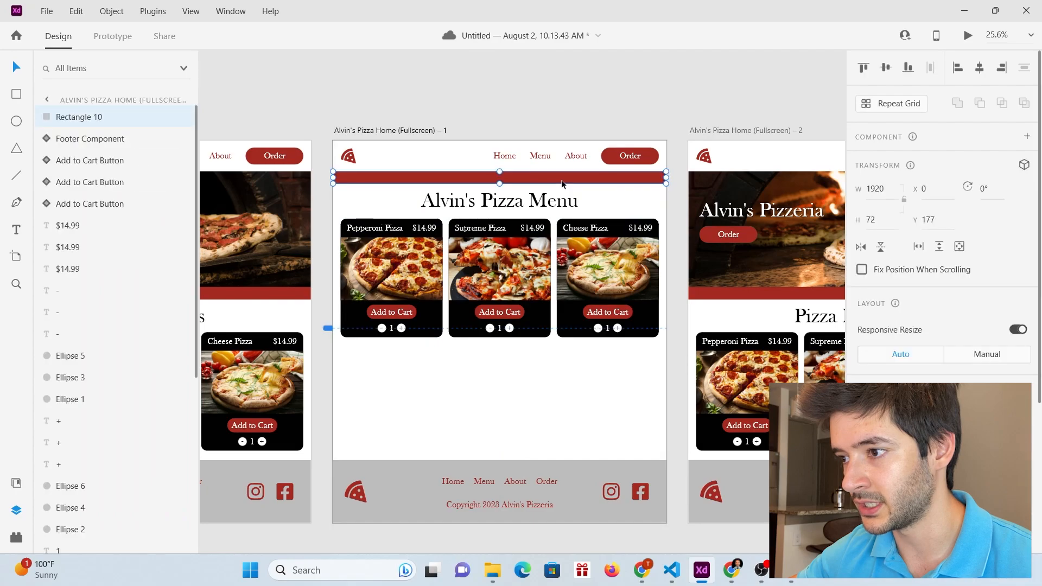
click(181, 117)
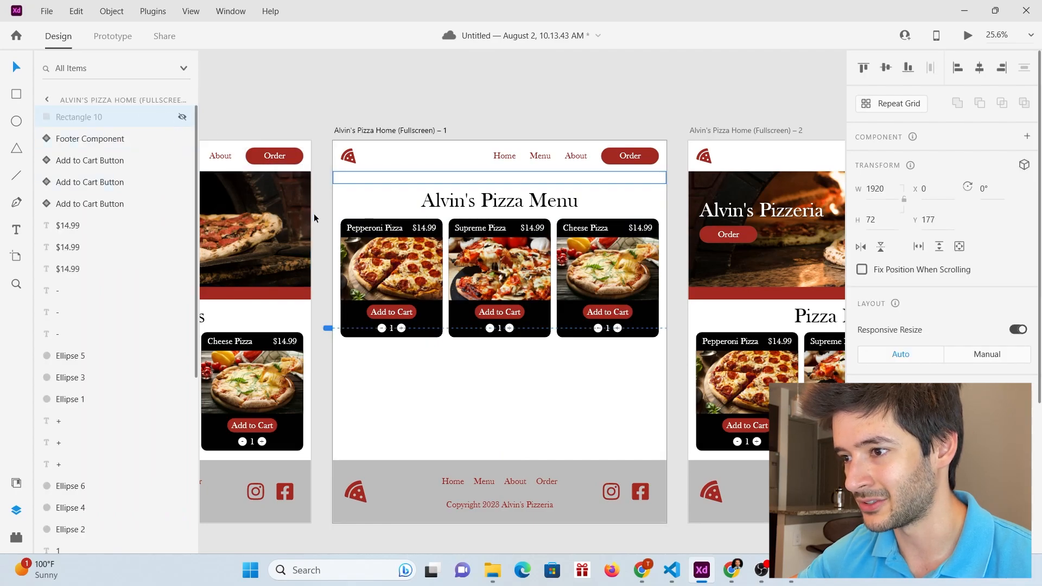
click(394, 185)
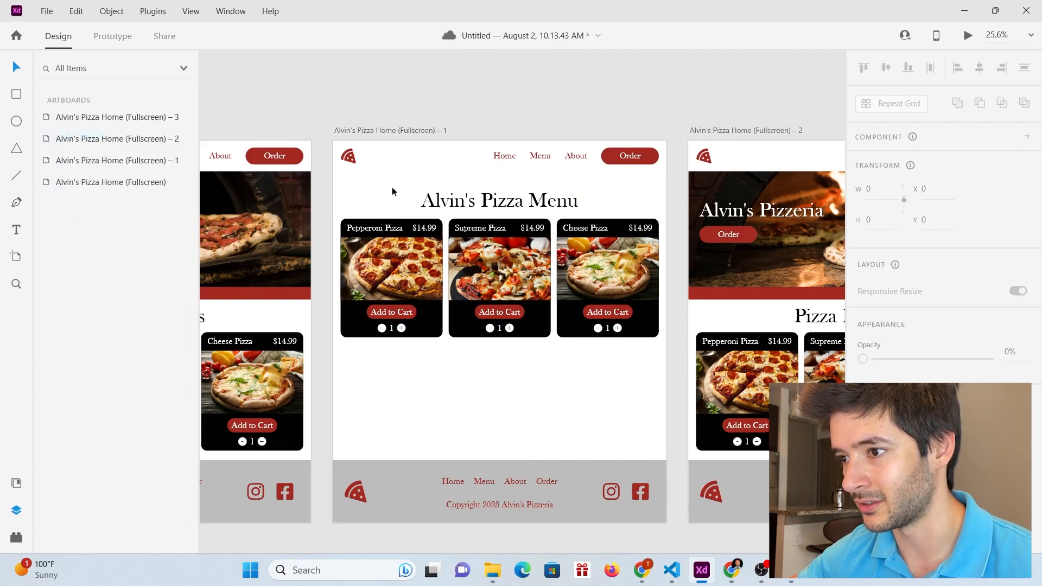
click(410, 196)
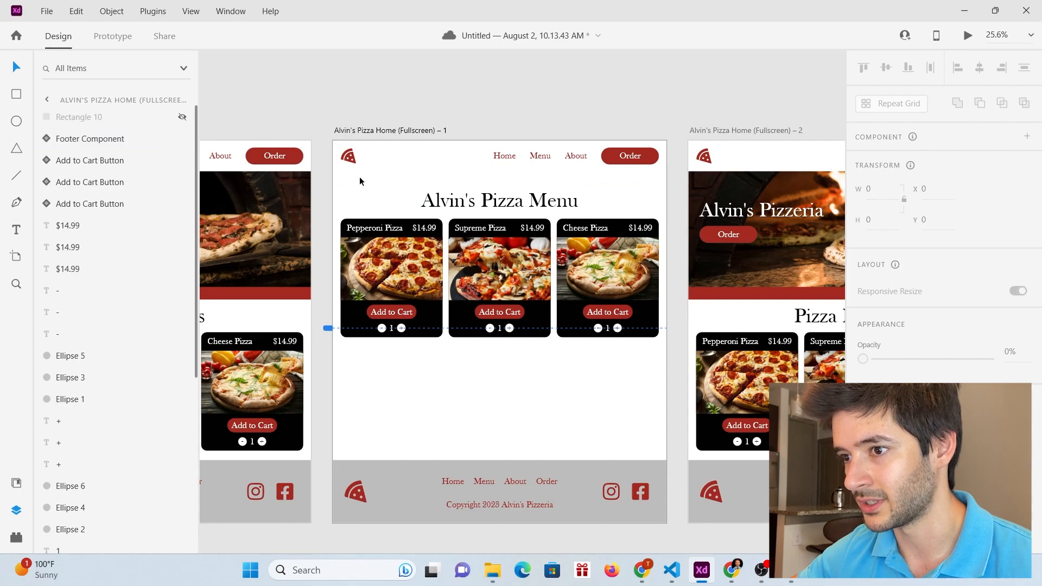
click(181, 118)
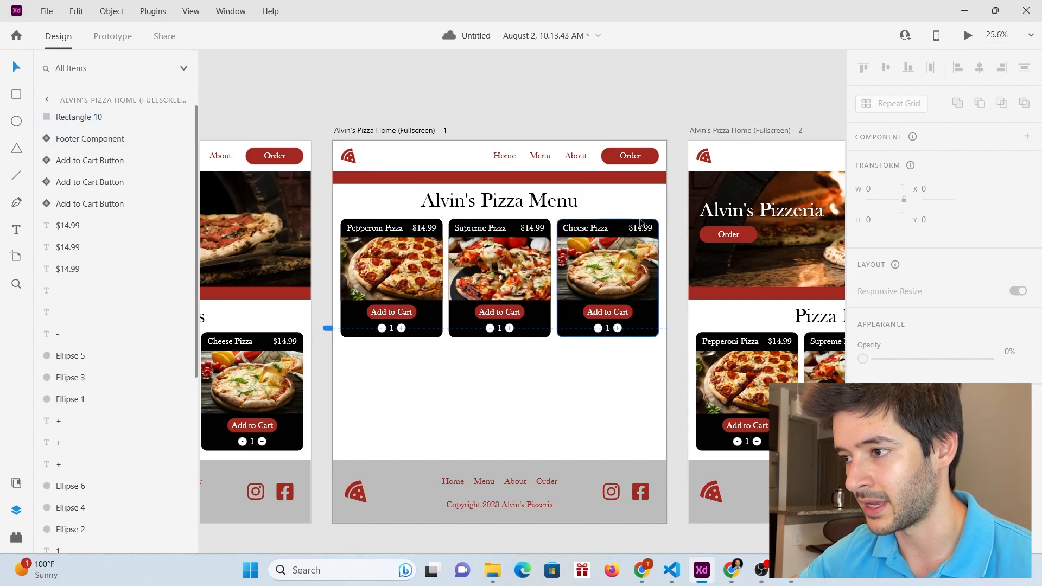
click(679, 193)
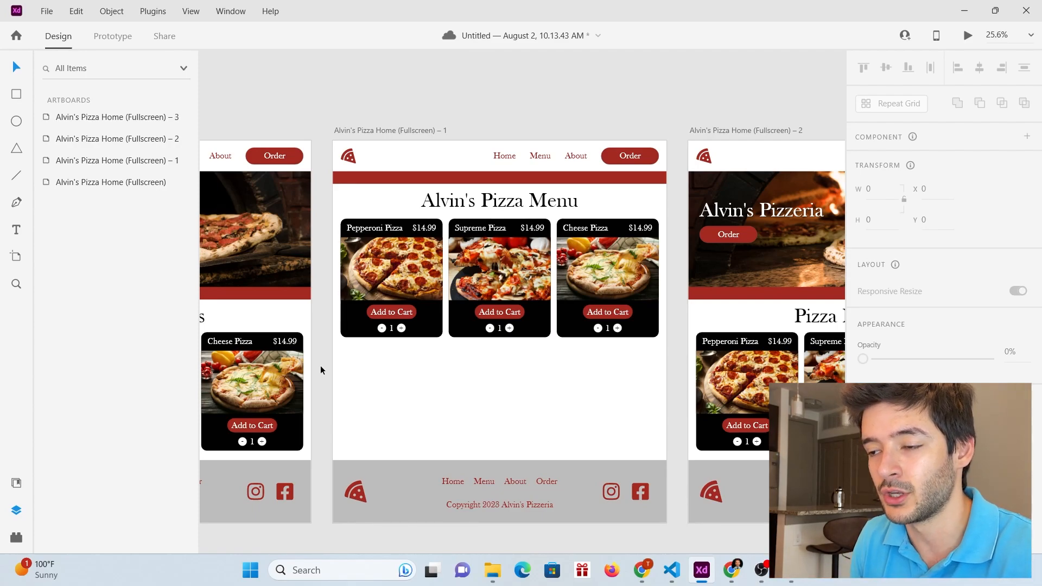
Step: Save the document and duplicate the menu page's row of three pizza cards directly below the first row
key(ctrl+s)
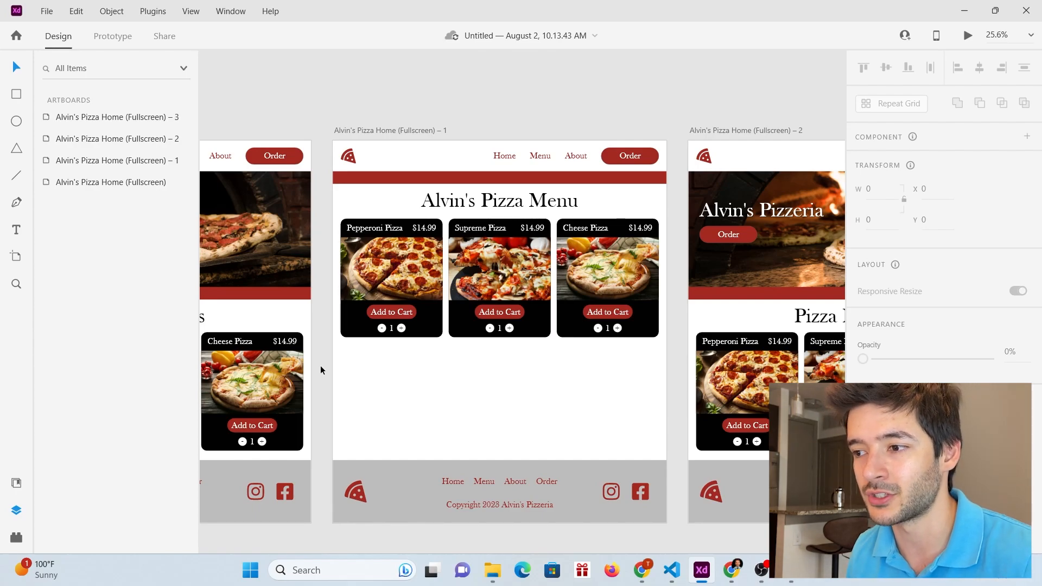
drag(320, 366, 686, 217)
alt+drag(388, 270, 387, 399)
Step: Extend the menu artboard to 2480 px high to make room and move its footer below the second row of pizza cards
click(362, 132)
scroll(499, 282, down, 3)
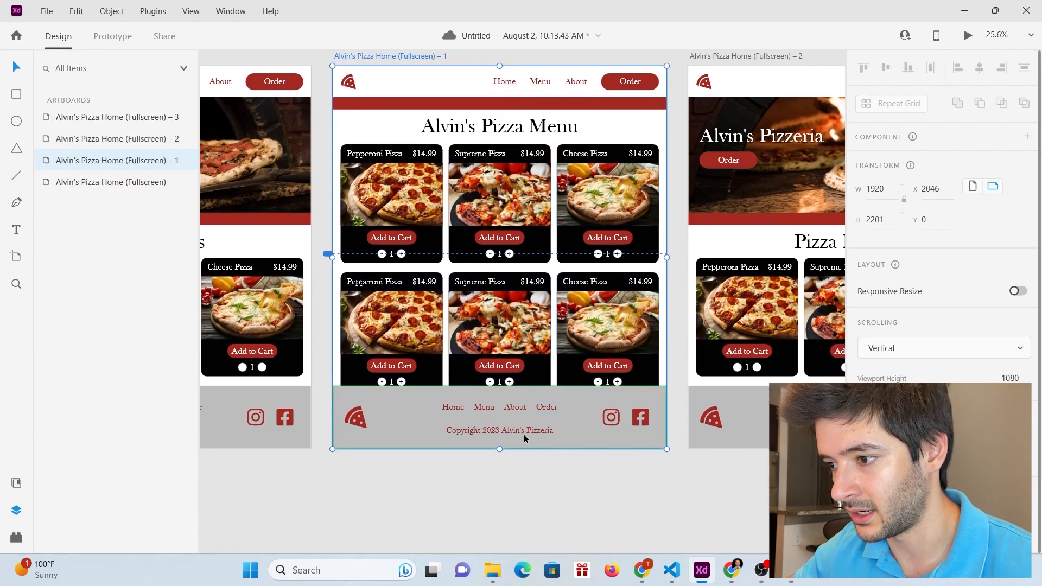
drag(500, 449, 505, 496)
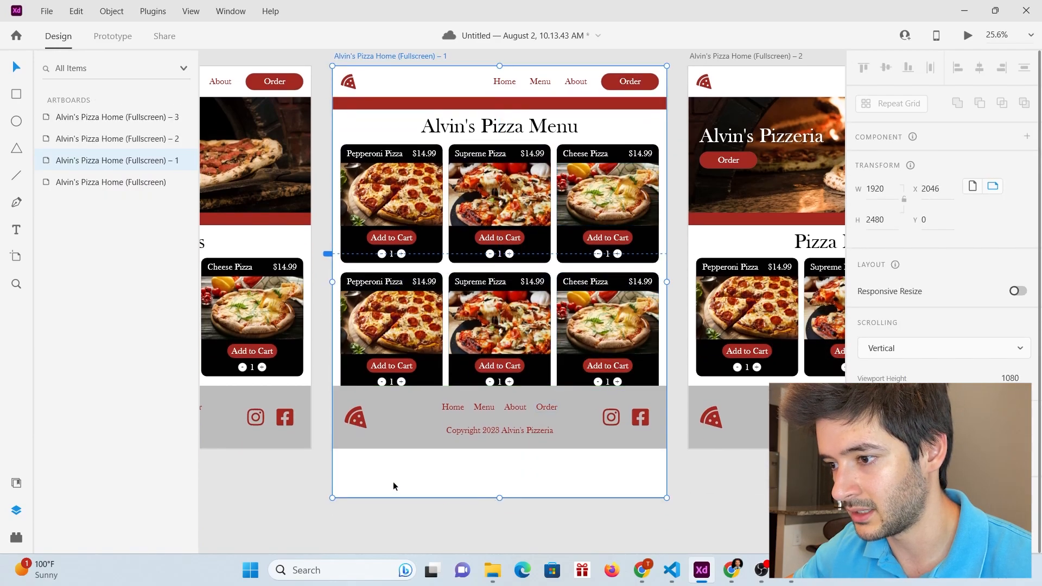
click(393, 481)
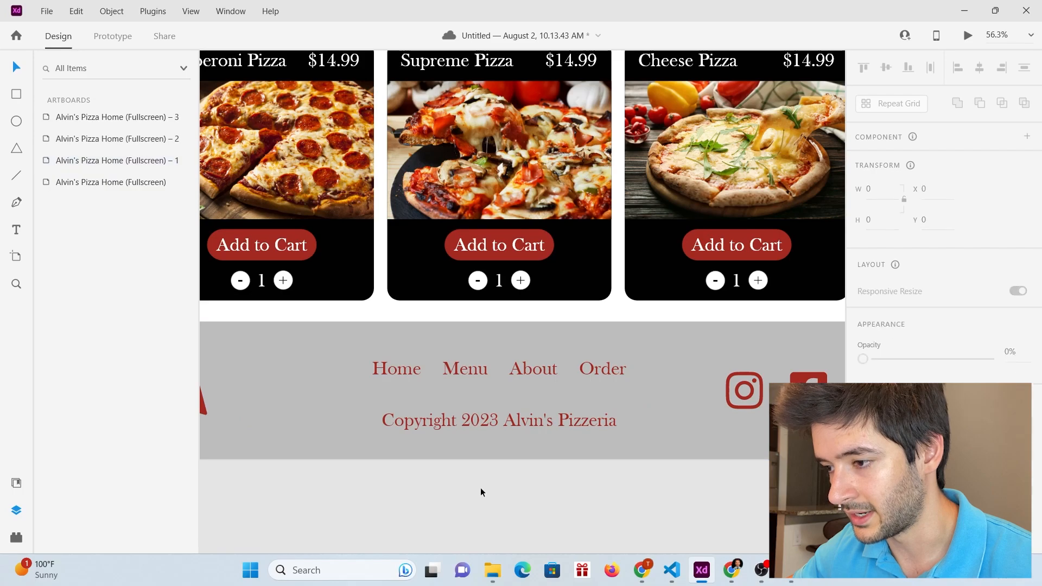
Step: Change the second row's cards to Vegan Pizza, Italian Pizza and Spicy Pizza with matching photos
scroll(495, 307, down, 4)
scroll(535, 232, up, 2)
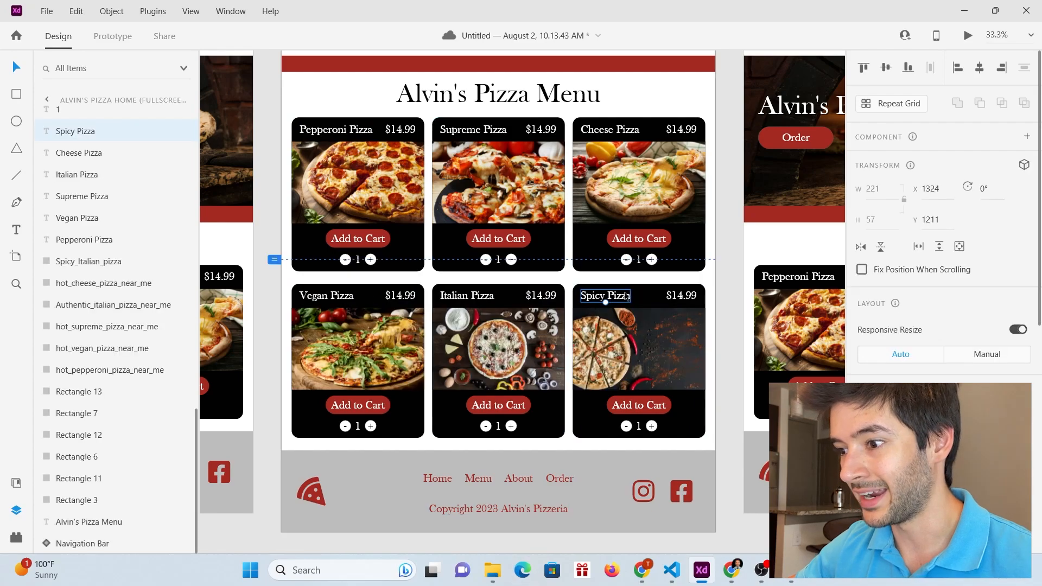
Step: Review the menu page against the home page, checking the Alvin's Pizza Menu heading and the first row of cards as a block
scroll(496, 258, up, 2)
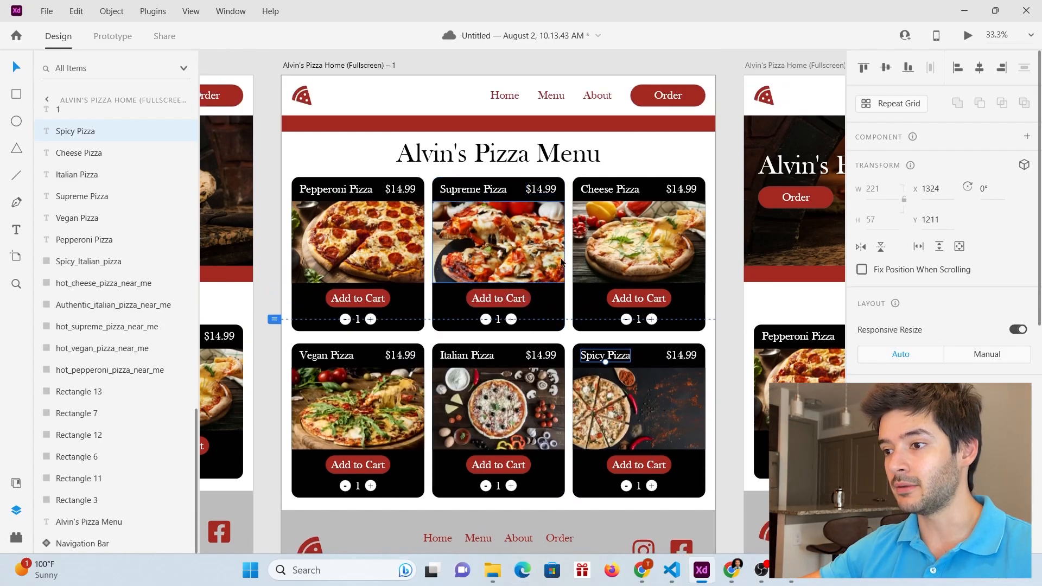
scroll(598, 280, down, 1)
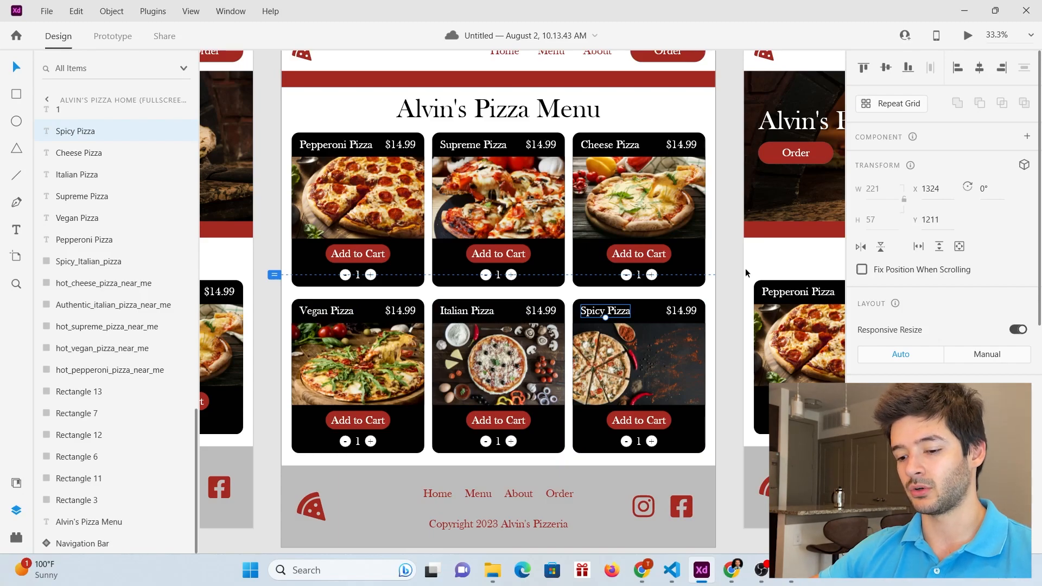
scroll(745, 268, down, 3)
scroll(492, 267, up, 1)
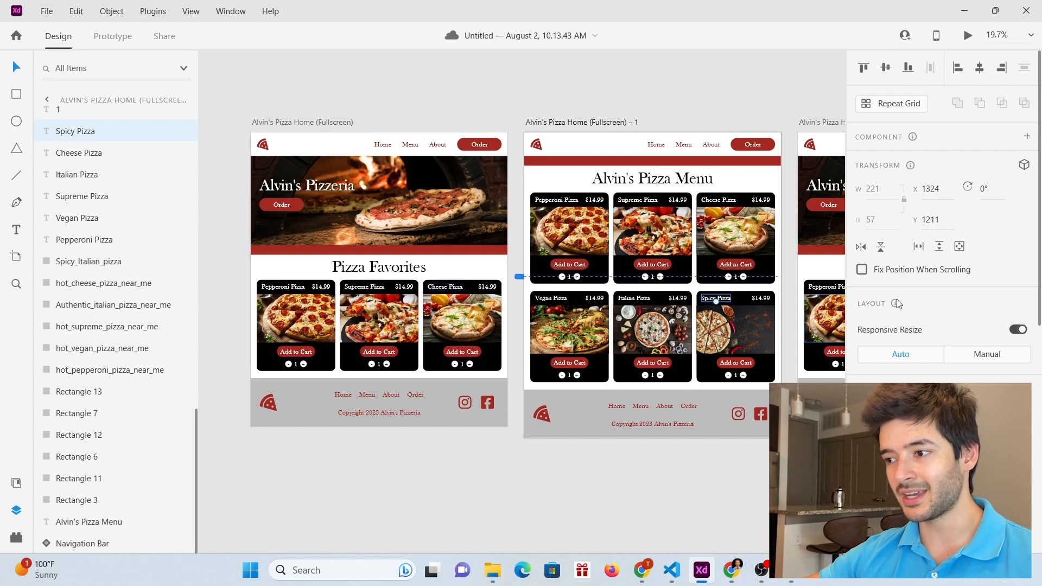
scroll(790, 221, up, 3)
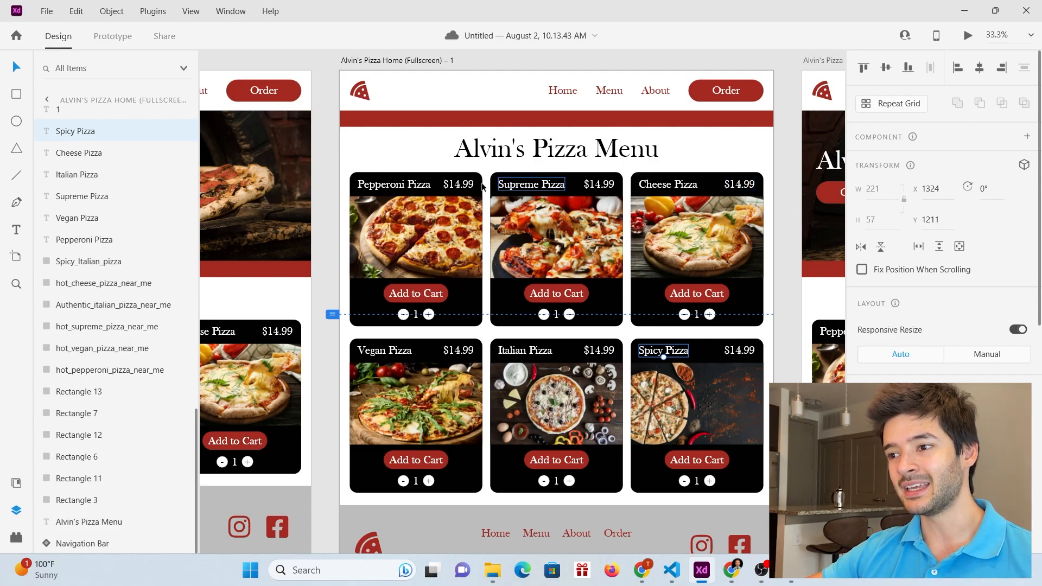
click(356, 171)
drag(356, 172, 776, 329)
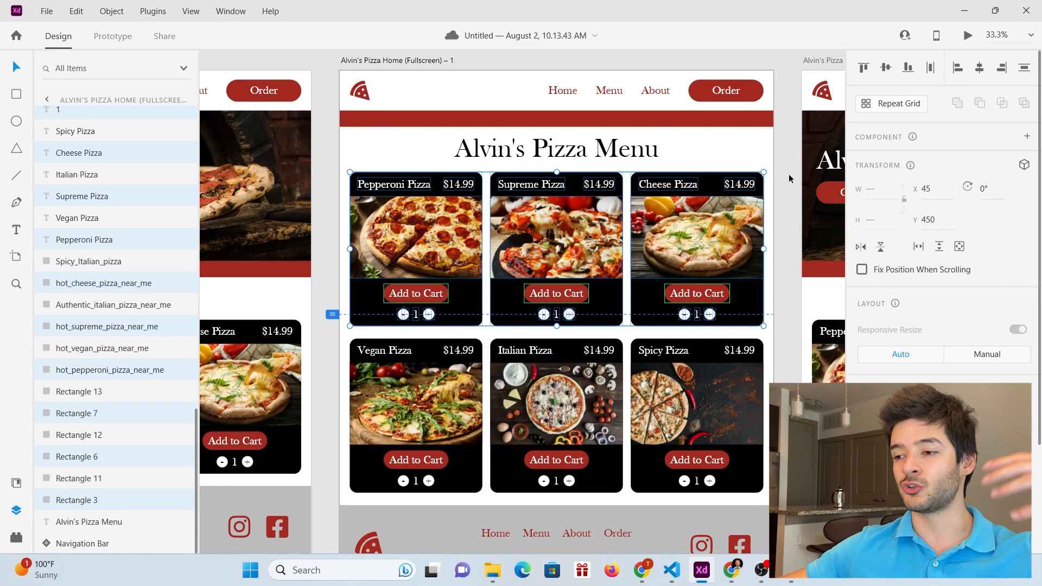
click(341, 165)
drag(343, 162, 784, 328)
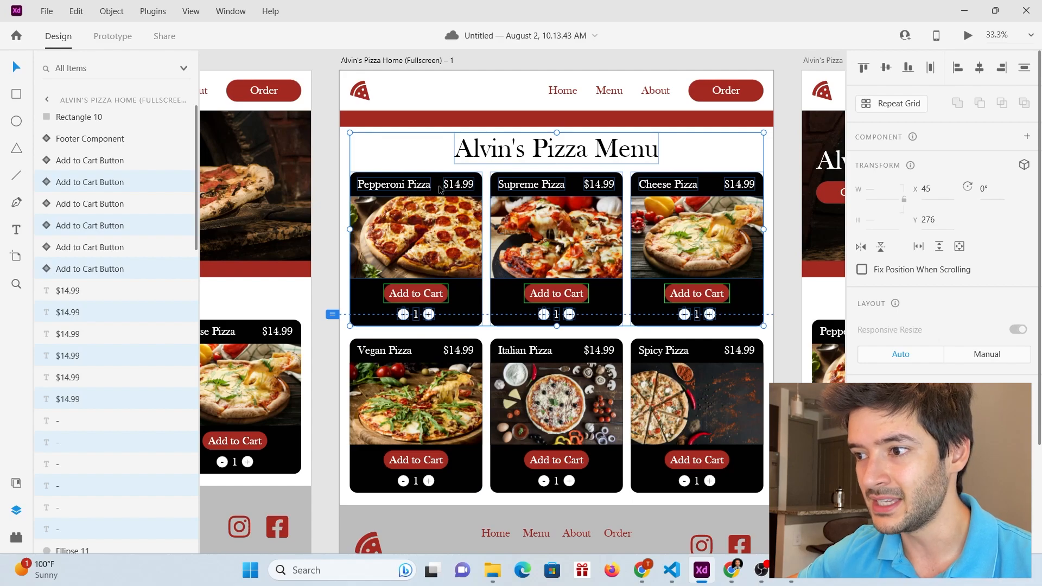
click(787, 218)
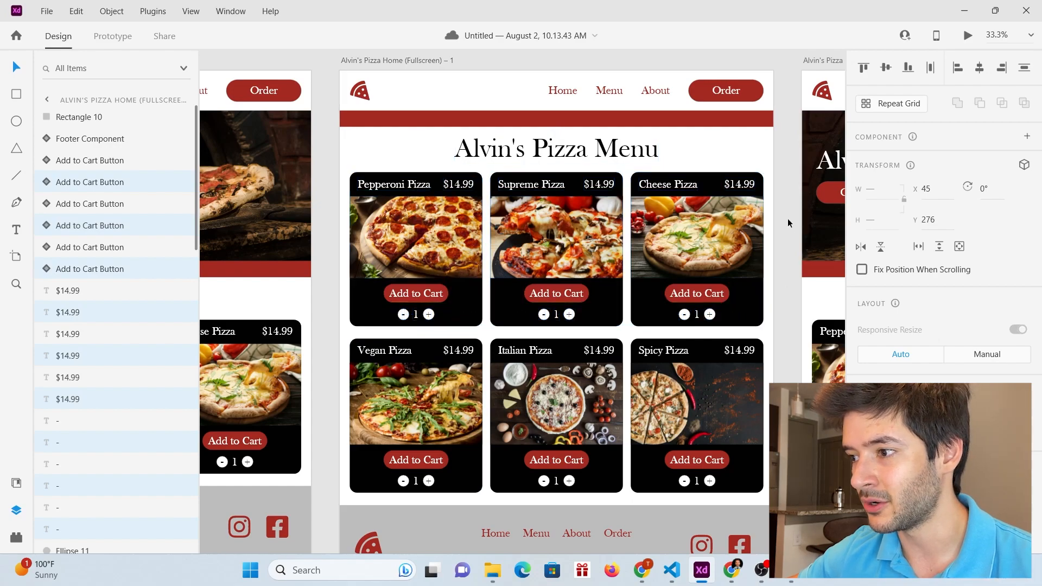
Step: Inspect the menu page, checking the Pepperoni Pizza card's background, the red band under the navigation bar and both card rows
click(440, 181)
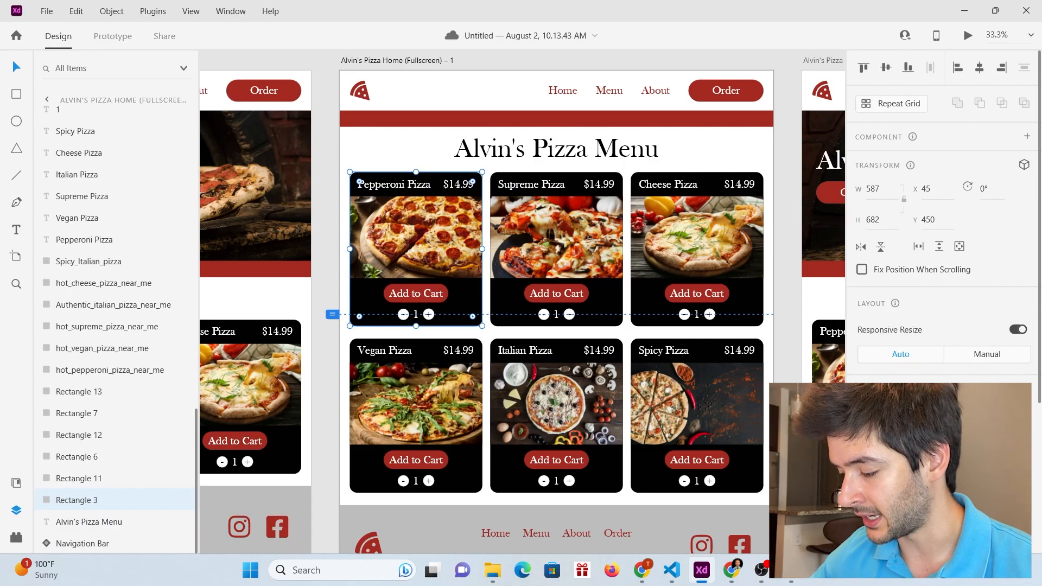
text(0)
key(Return)
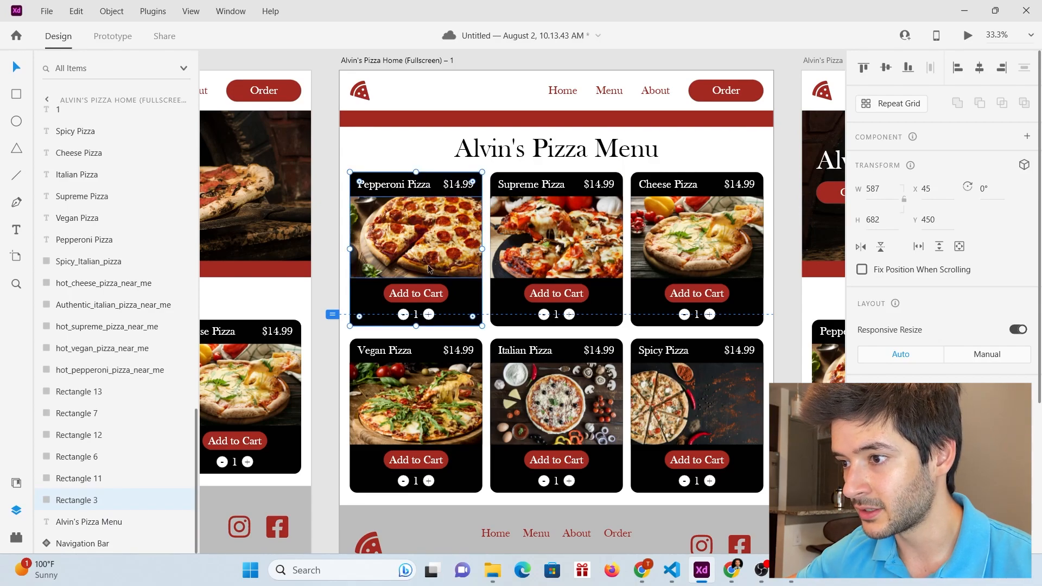
click(413, 142)
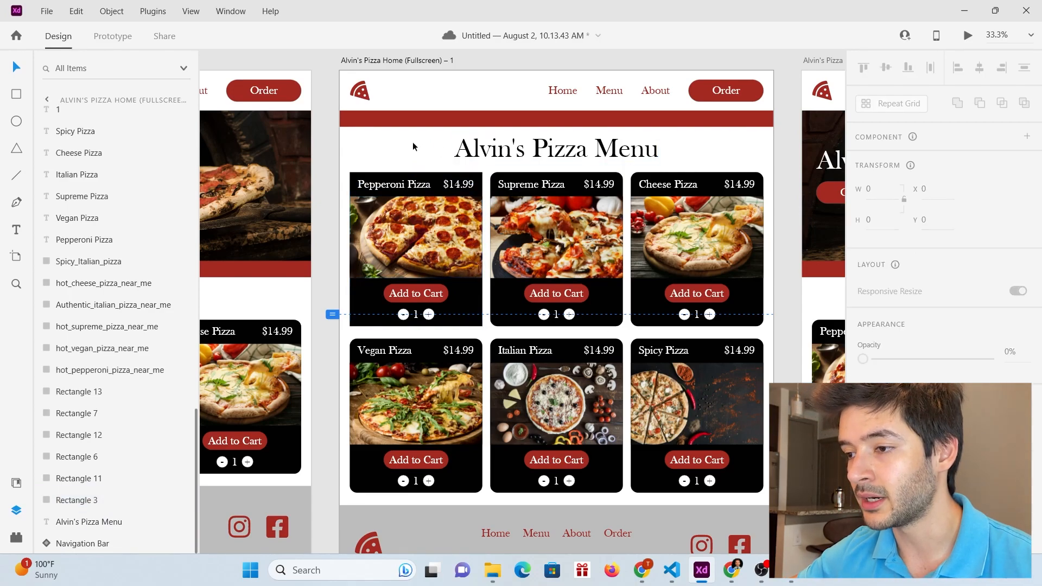
click(427, 219)
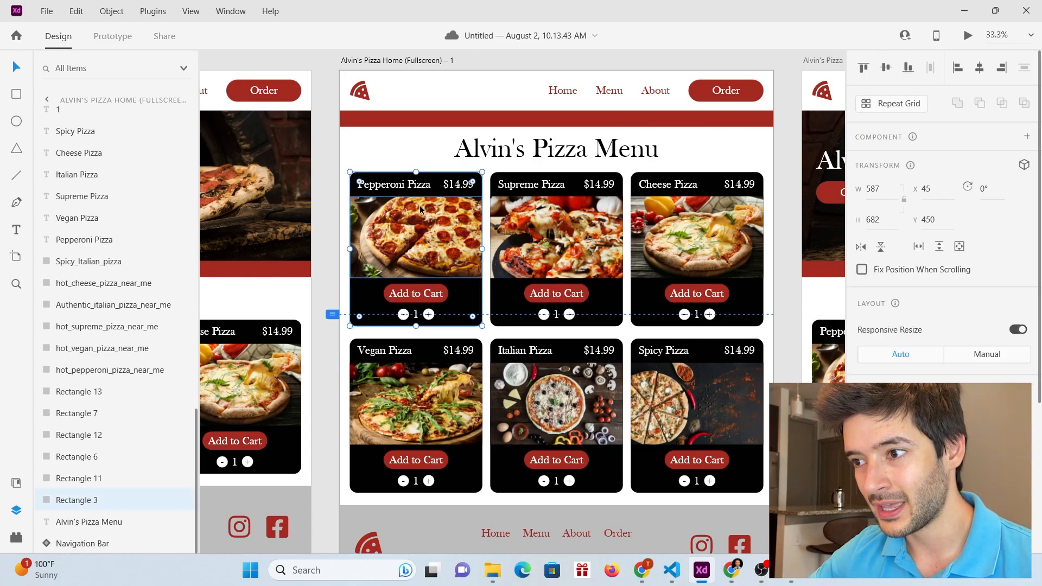
click(382, 159)
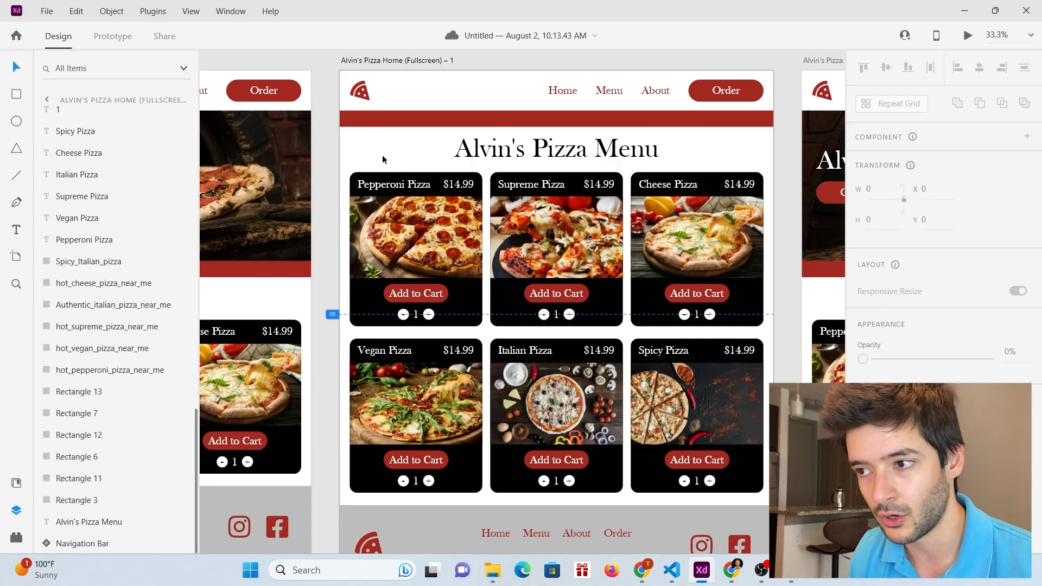
click(389, 122)
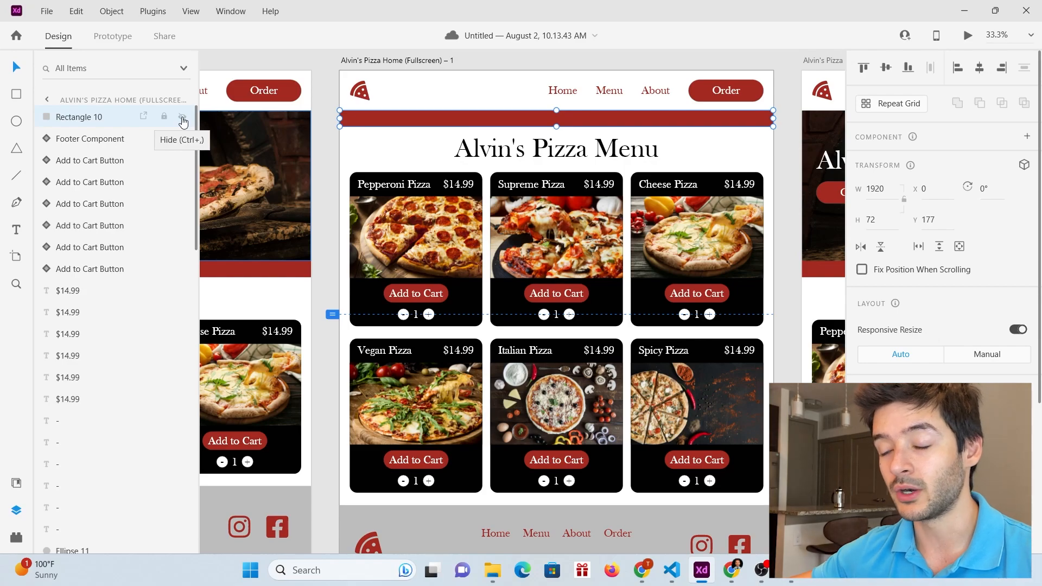
scroll(424, 245, down, 1)
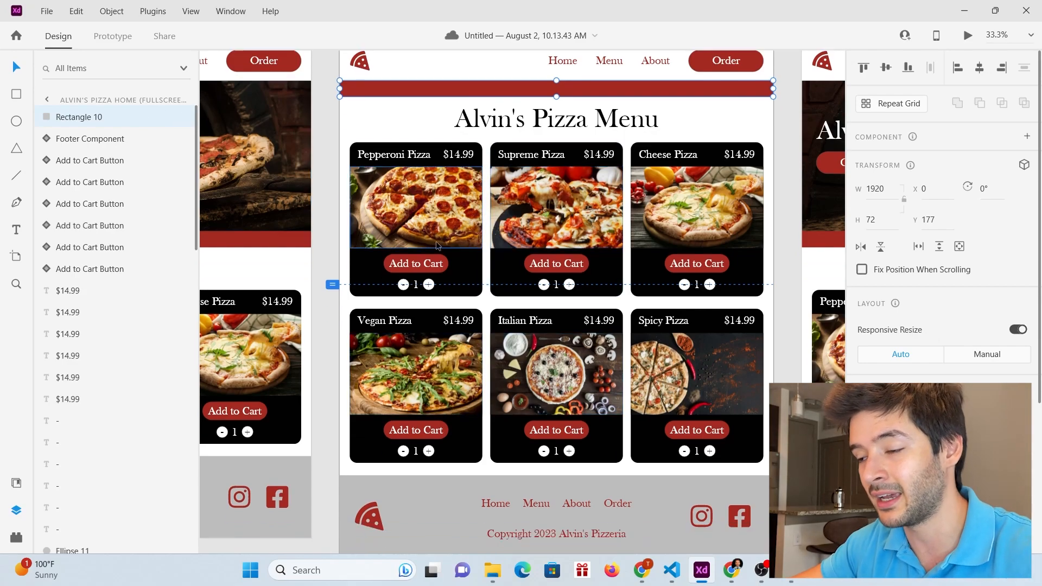
click(490, 304)
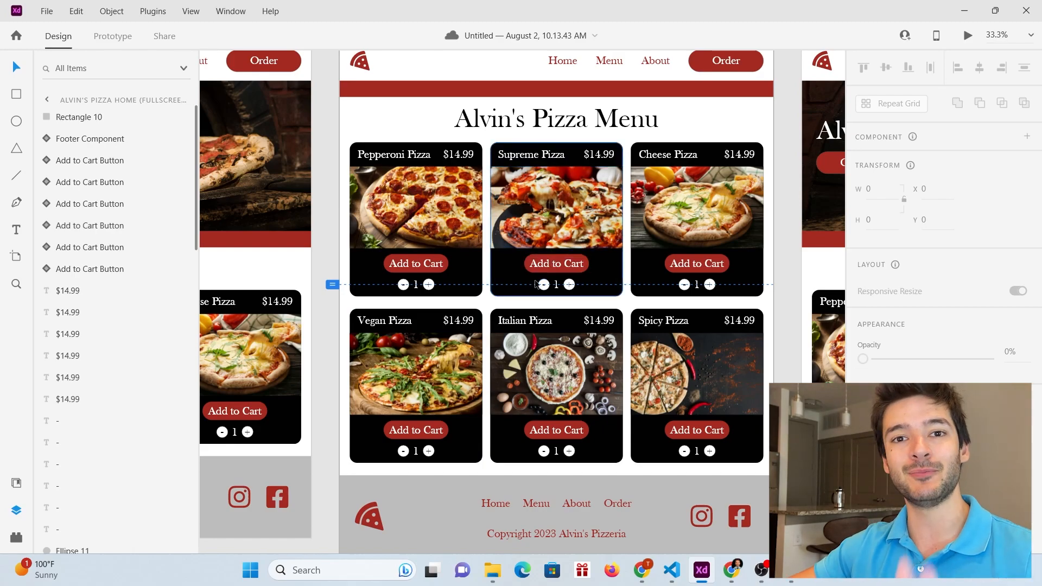
click(795, 315)
click(774, 298)
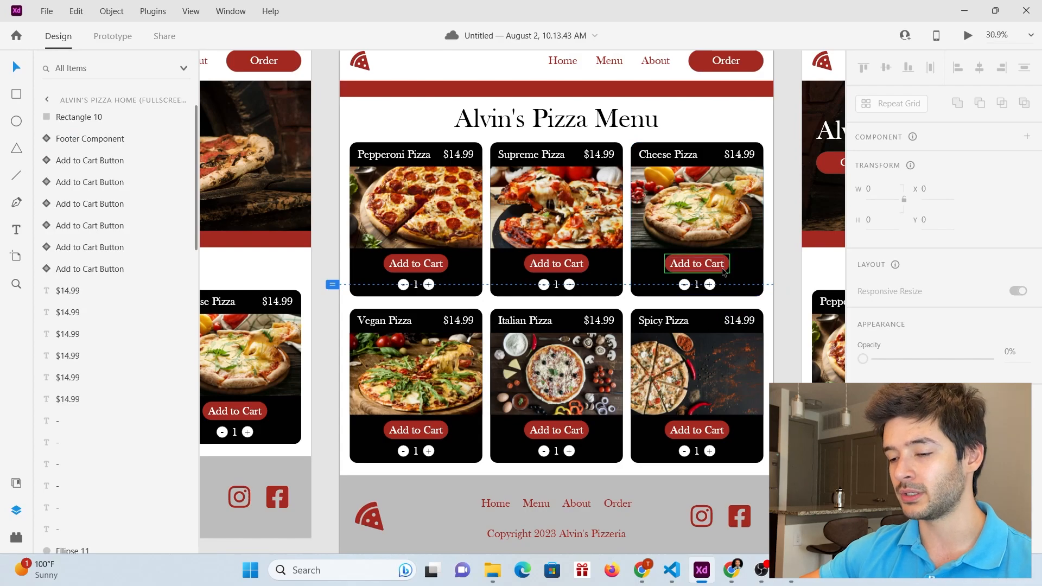
Step: Delete the hero banner with its red band and the row of three pizza cards from the second home page copy
scroll(742, 292, down, 8)
scroll(788, 240, up, 5)
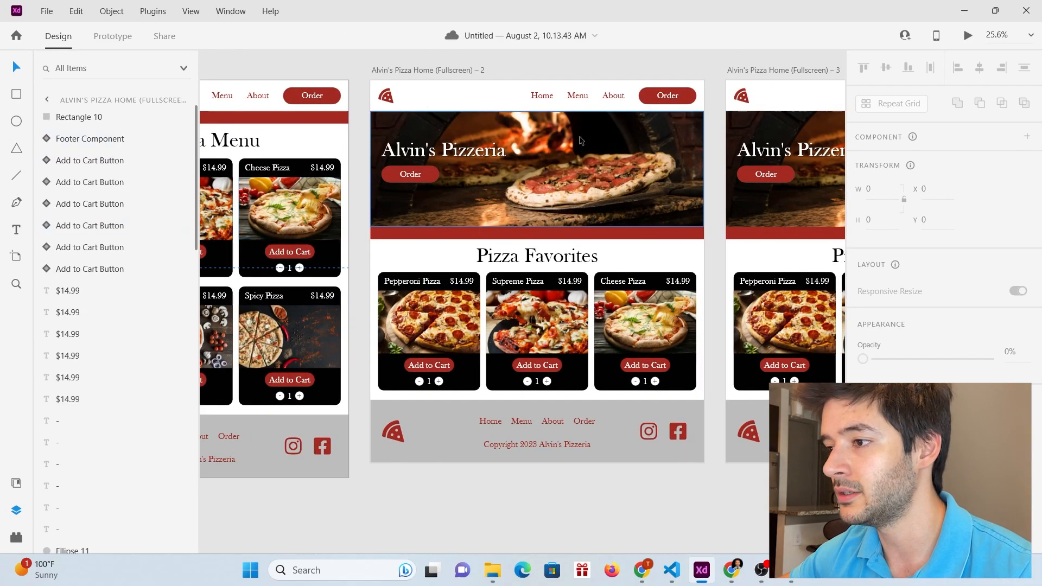
drag(360, 132, 697, 374)
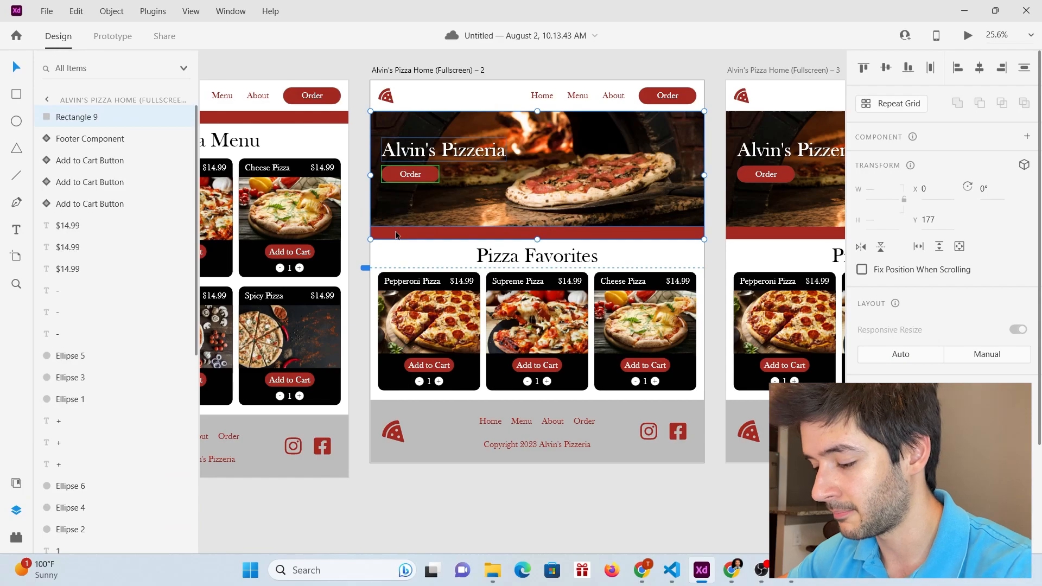
key(Delete)
drag(716, 276, 377, 396)
key(Delete)
Step: Move the Pizza Favorites heading up to just below the navigation bar on the second home page copy
drag(537, 260, 520, 148)
click(292, 121)
click(519, 141)
Step: Copy the menu page's red band under this page's navigation bar and change the heading text to About Alvin's
click(305, 117)
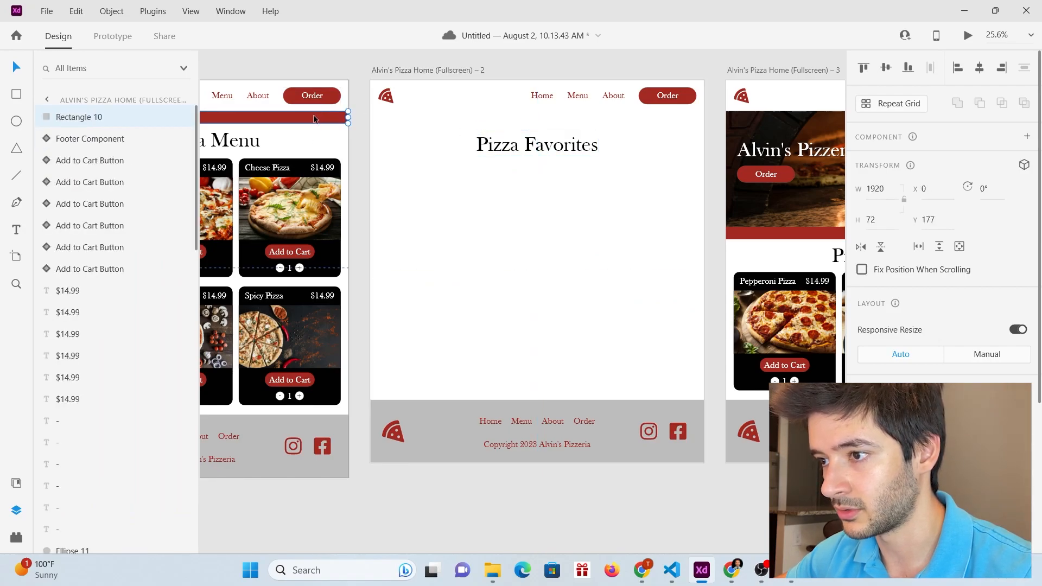
drag(305, 120, 653, 122)
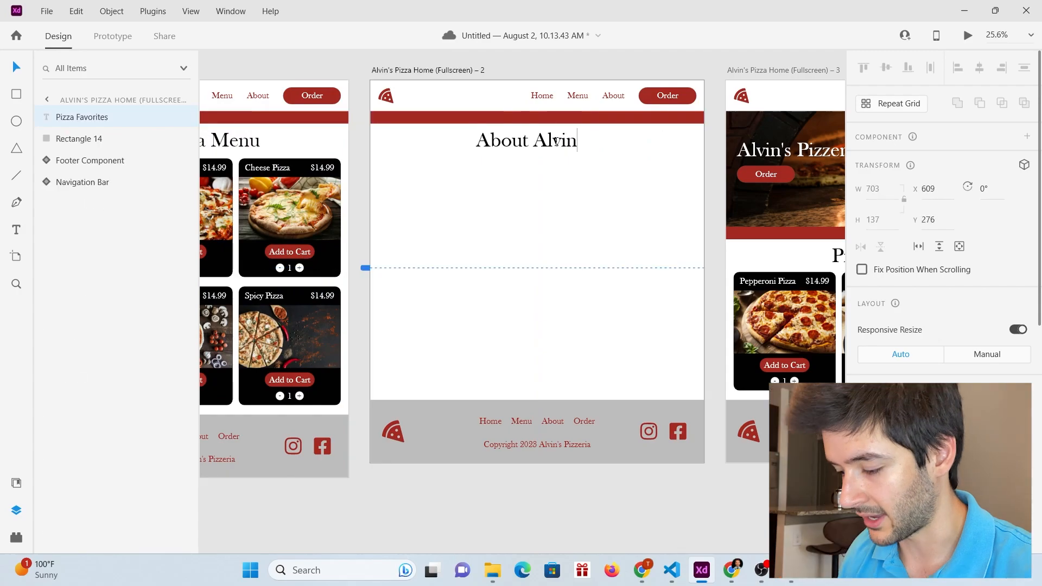
text('s)
key(Escape)
Step: Draw a rectangle about 869 by 944 px below the heading's left side and fill it with the young waiter pizza shop photo
key(r)
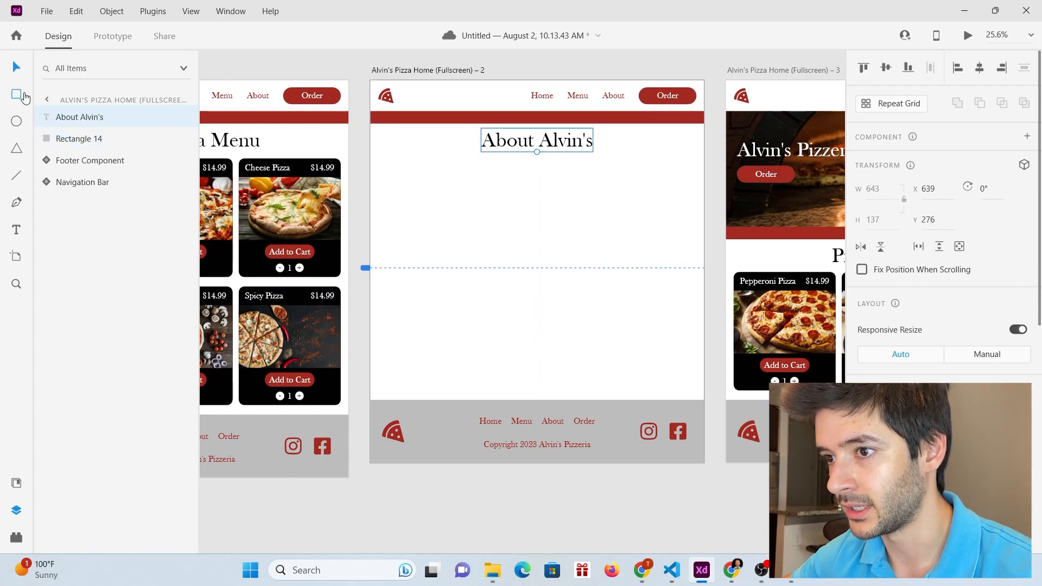
mouse_move(383, 168)
mouse_down()
mouse_move(486, 269)
mouse_move(533, 339)
mouse_move(532, 330)
mouse_up()
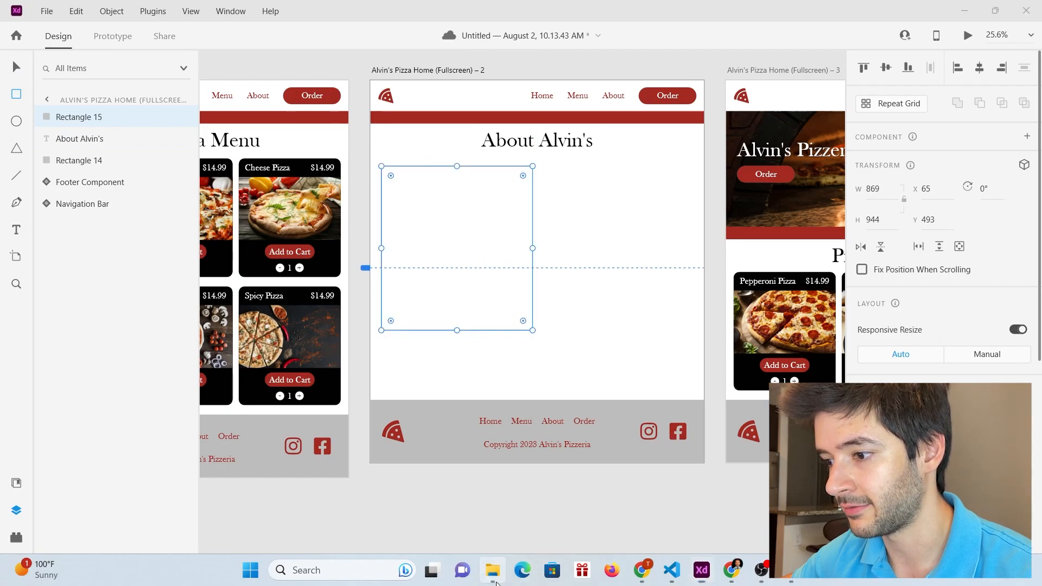
click(493, 570)
drag(179, 212, 437, 240)
click(343, 76)
Step: Round the waiter photo's corners slightly and rename its layer alvins_pizza_restuarant_owner
drag(523, 176, 546, 152)
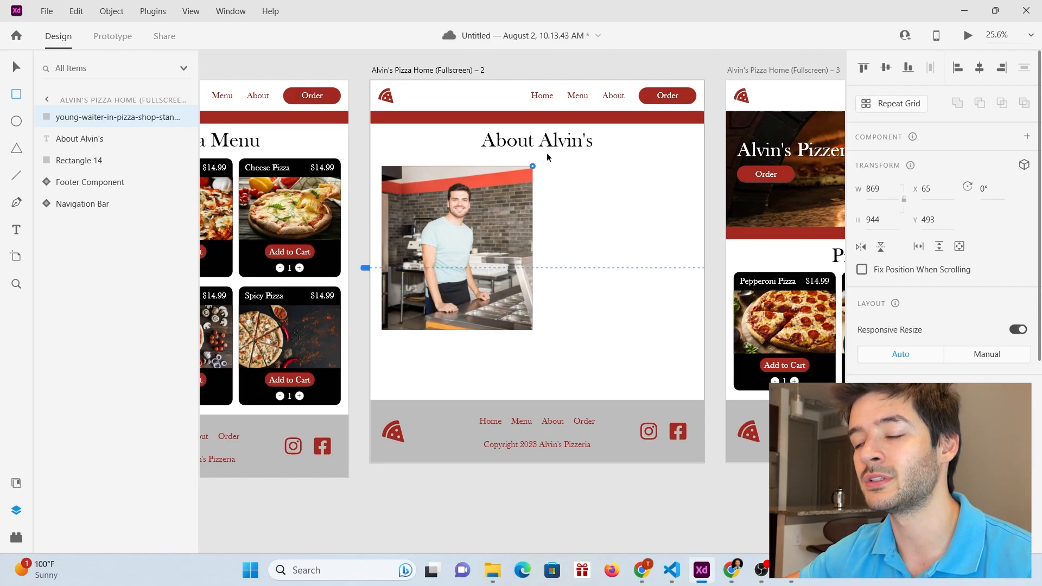
drag(536, 162, 534, 179)
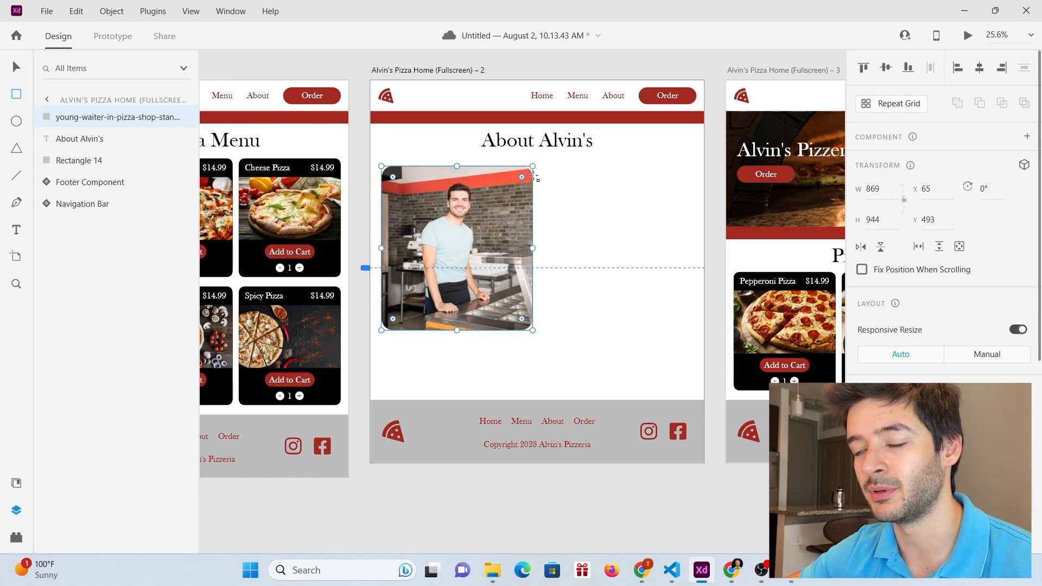
double_click(109, 117)
text(alvins_pizza_restu)
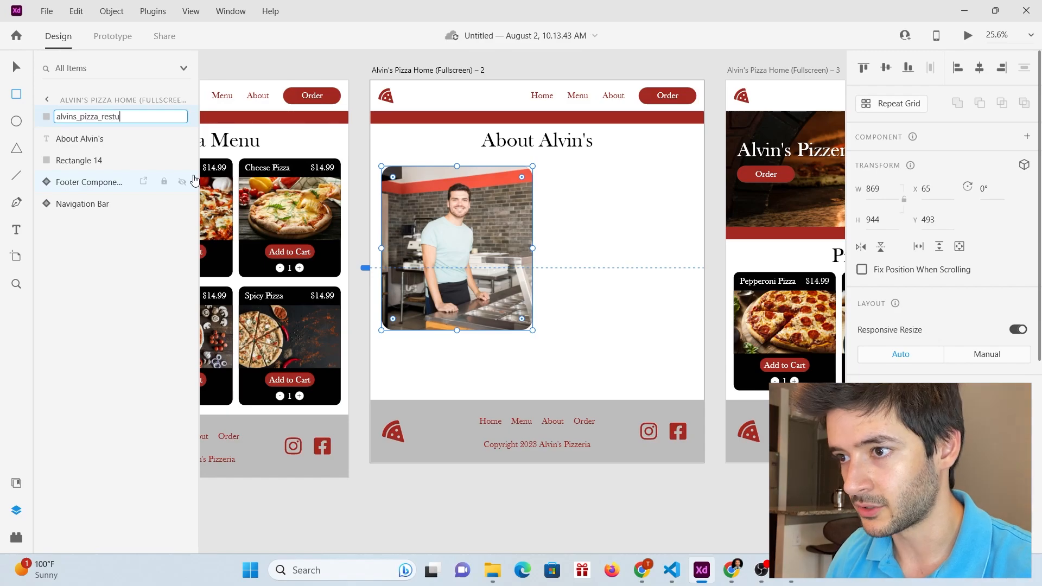
text(arant_owner)
key(Return)
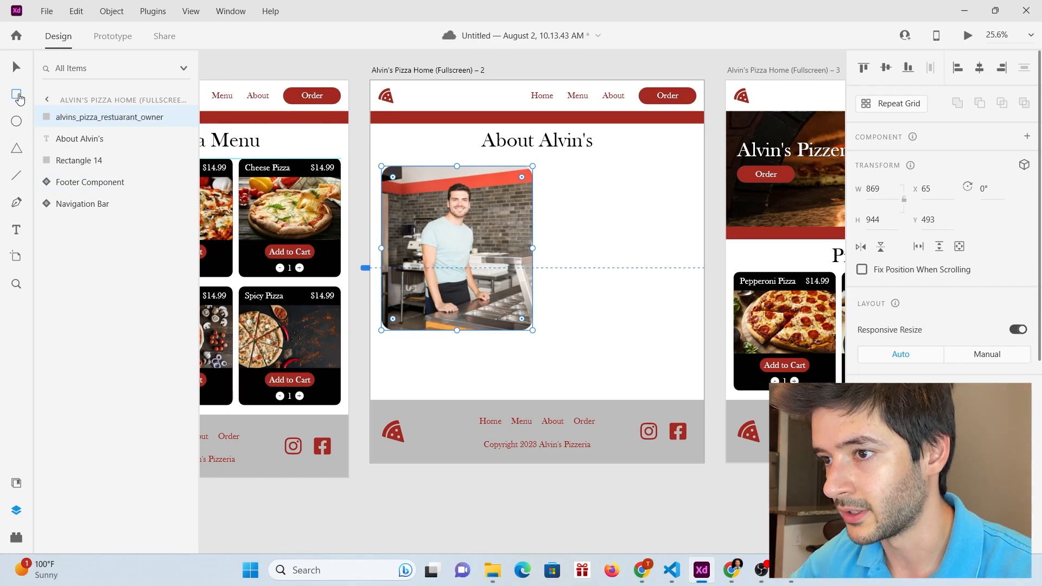
Step: Draw a second rectangle, size it to about 869 by 966 px beside the waiter photo, and round its corners
mouse_move(556, 167)
mouse_down()
mouse_move(659, 233)
mouse_move(698, 318)
mouse_up()
drag(631, 239, 449, 242)
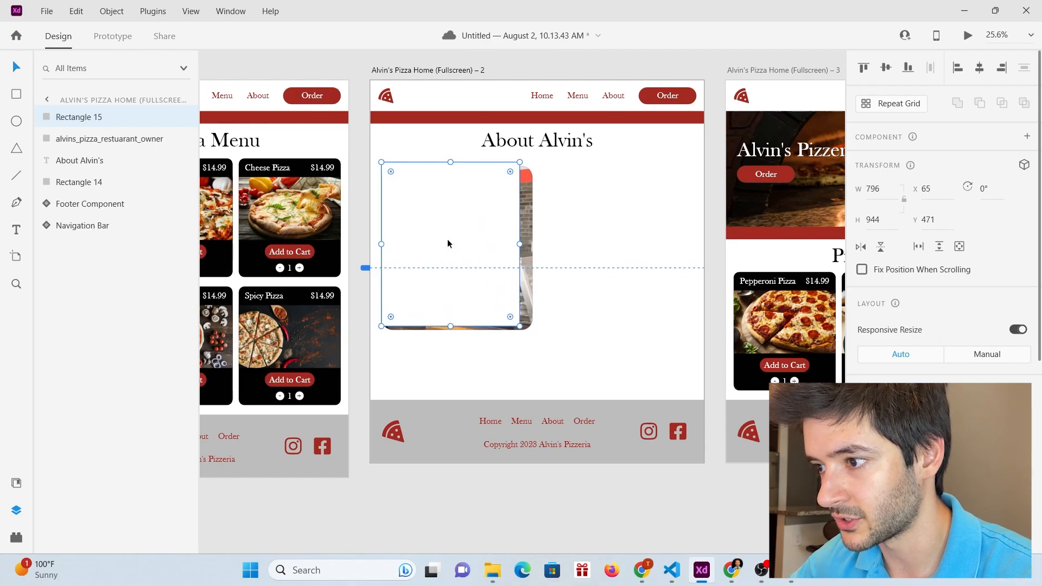
drag(522, 326, 532, 329)
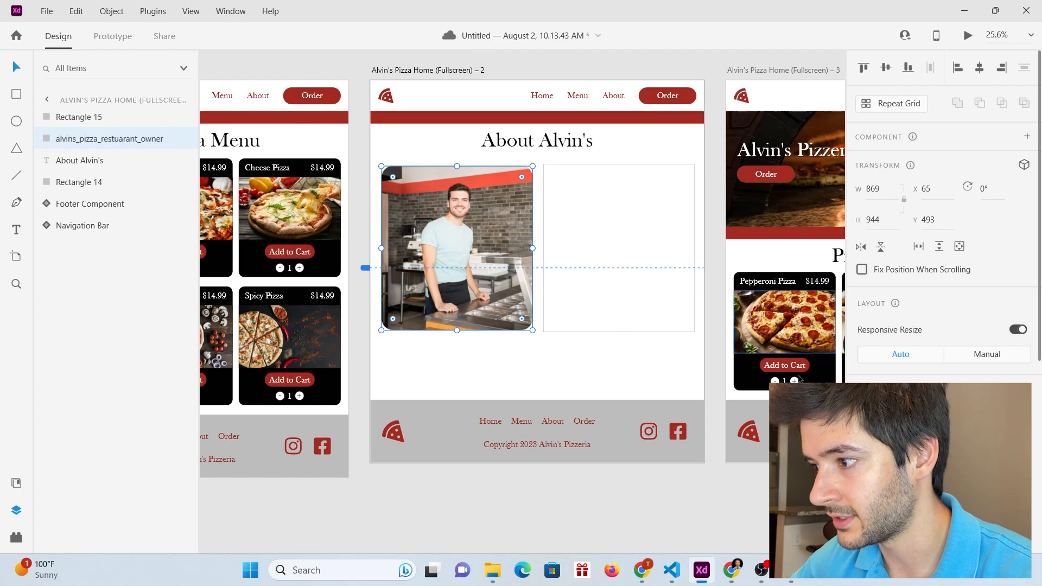
click(588, 261)
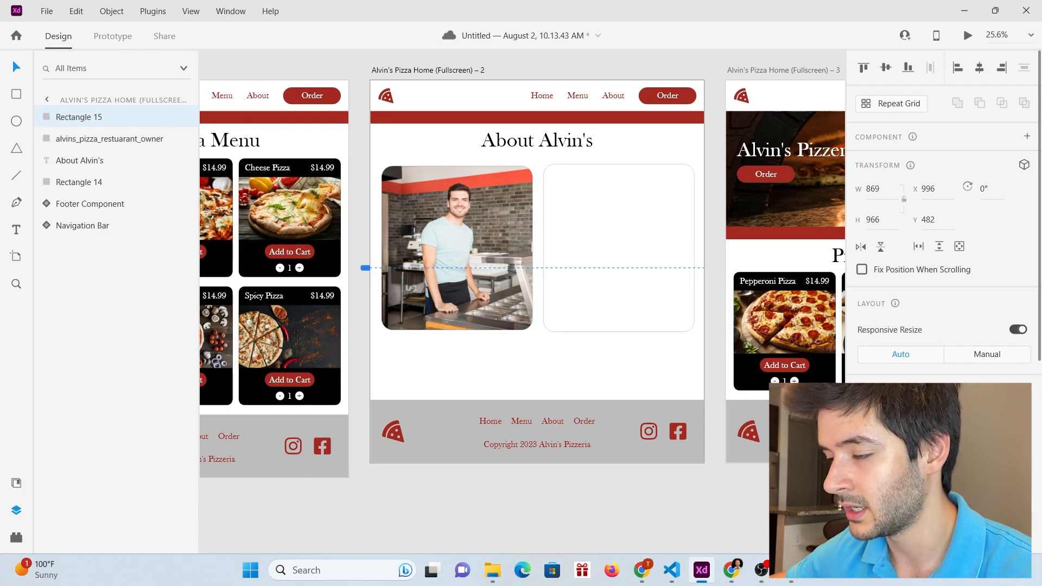
Step: Fill the empty rounded rectangle with black (#010101) and shift it and the waiter photo slightly outward toward the page edges
click(471, 279)
scroll(942, 234, down, 3)
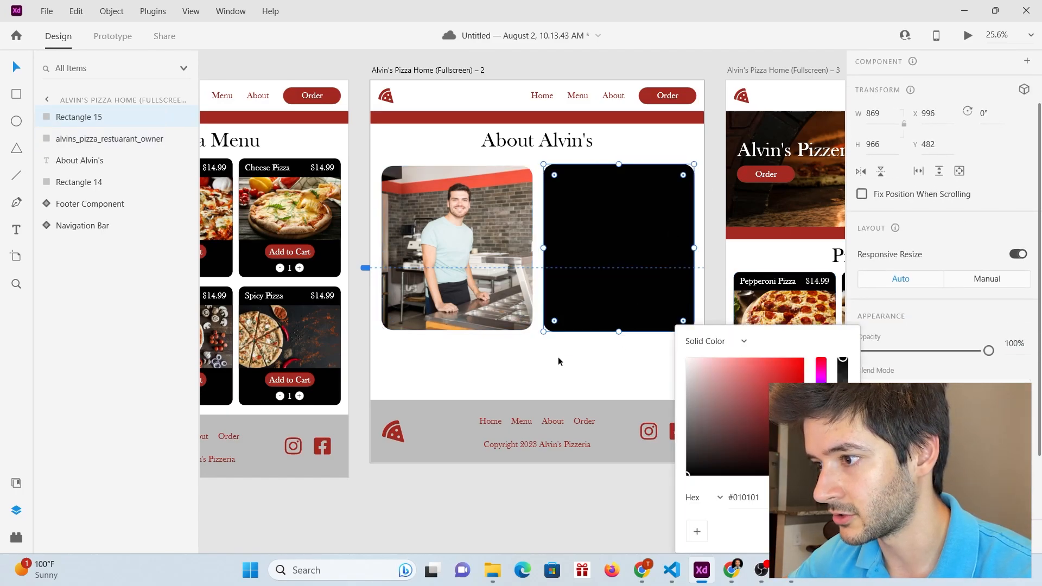
click(558, 357)
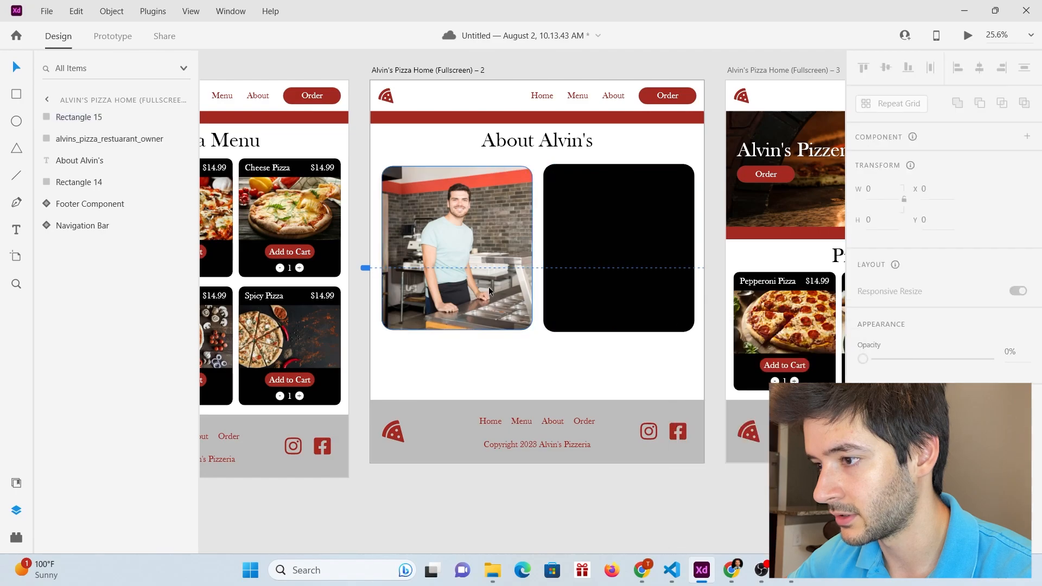
drag(489, 288, 484, 289)
drag(639, 291, 641, 291)
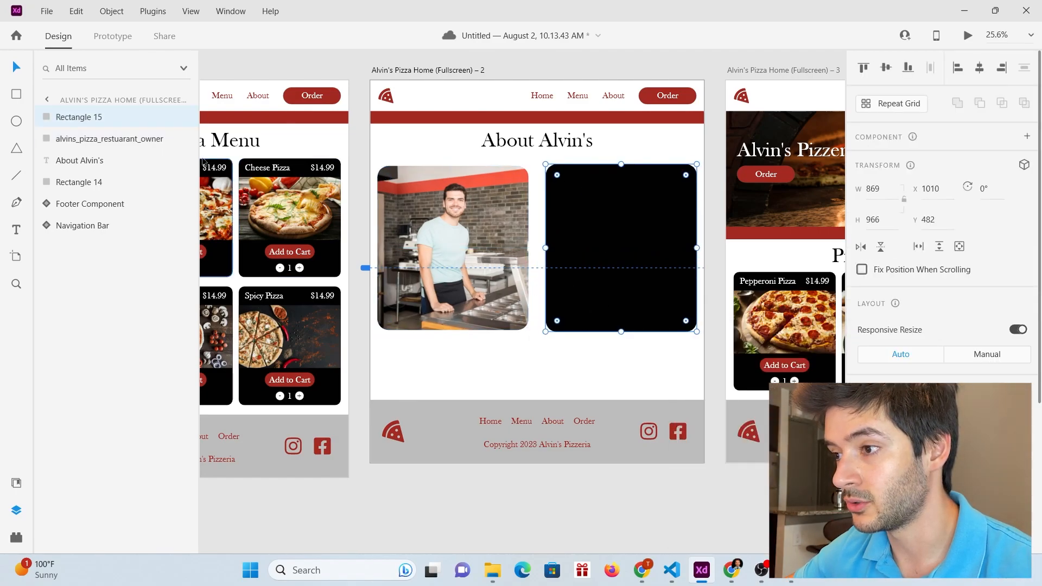
Step: Add a white Our Mission title centred at the top of the black box and place a duplicate of it directly below
click(16, 230)
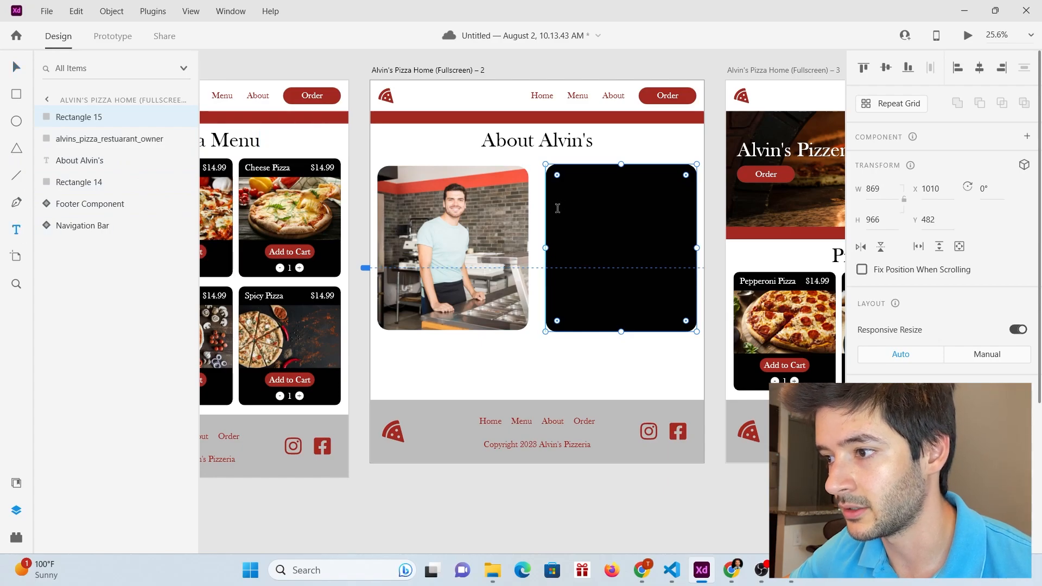
click(16, 71)
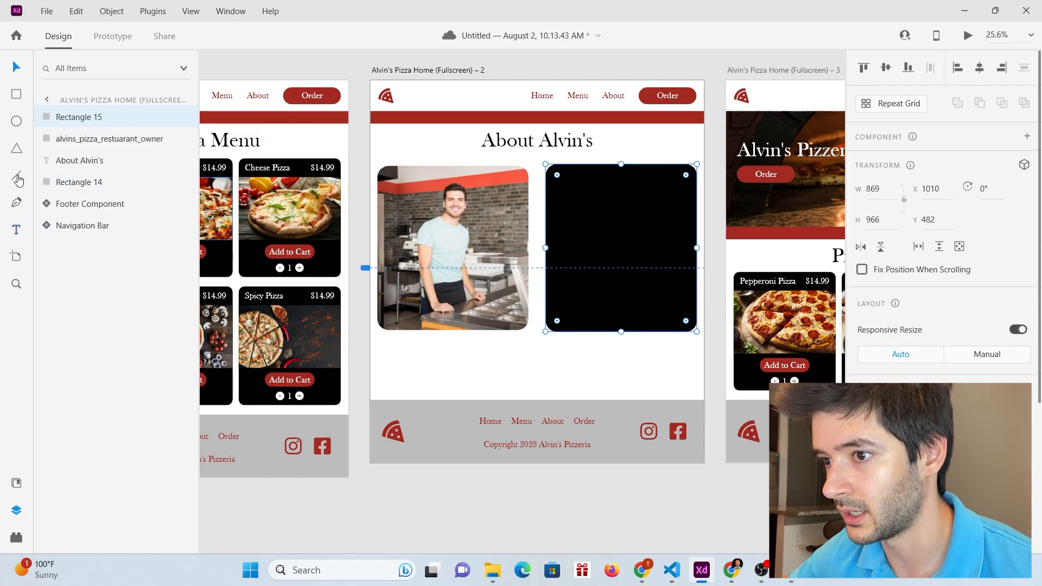
click(553, 359)
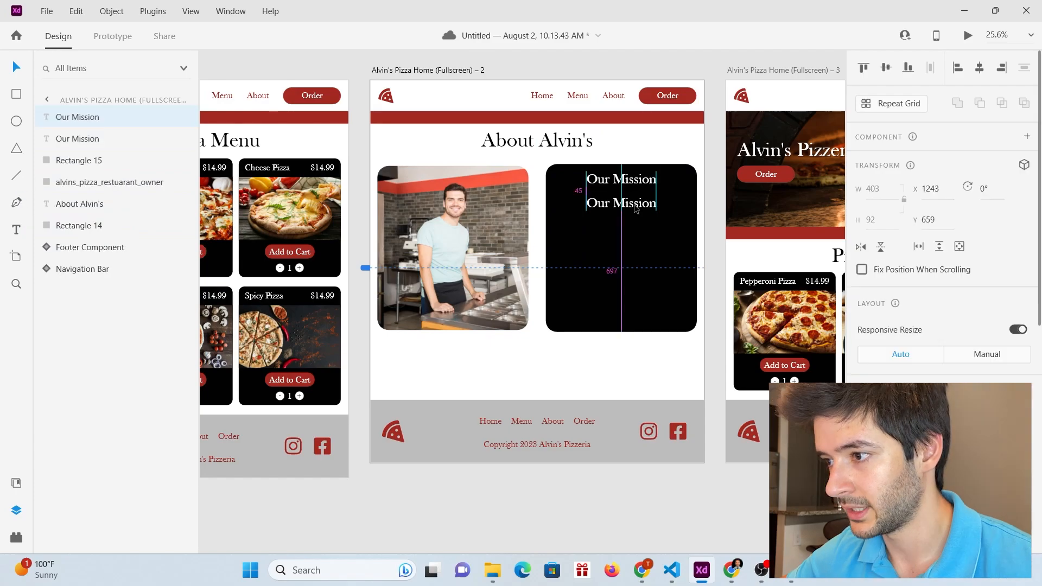
drag(637, 209, 637, 209)
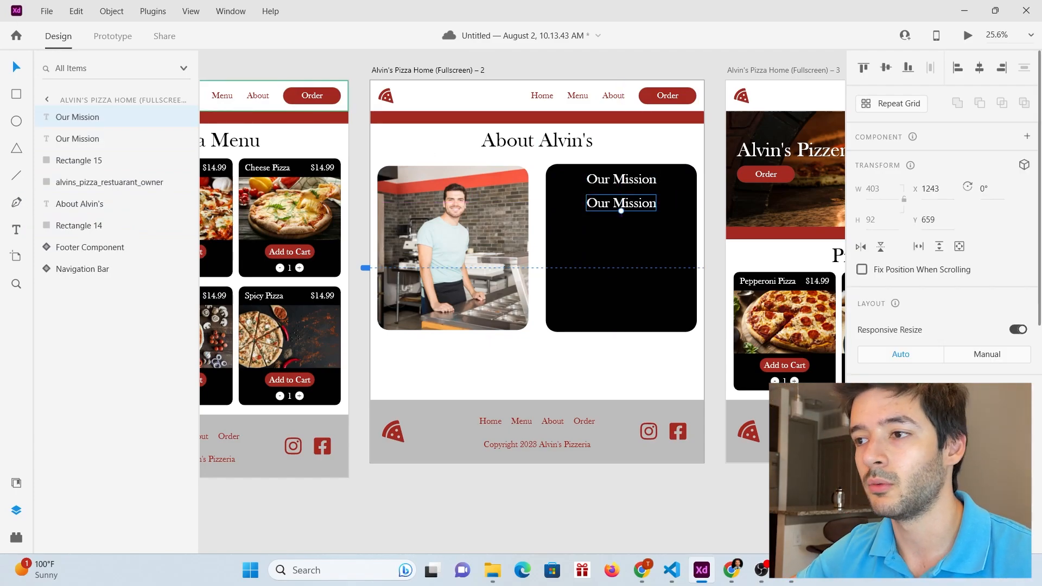
Step: Switch to ChatGPT and send the prompt "create about text for alvins authentic italina pizza restuarant"
key(alt+Tab)
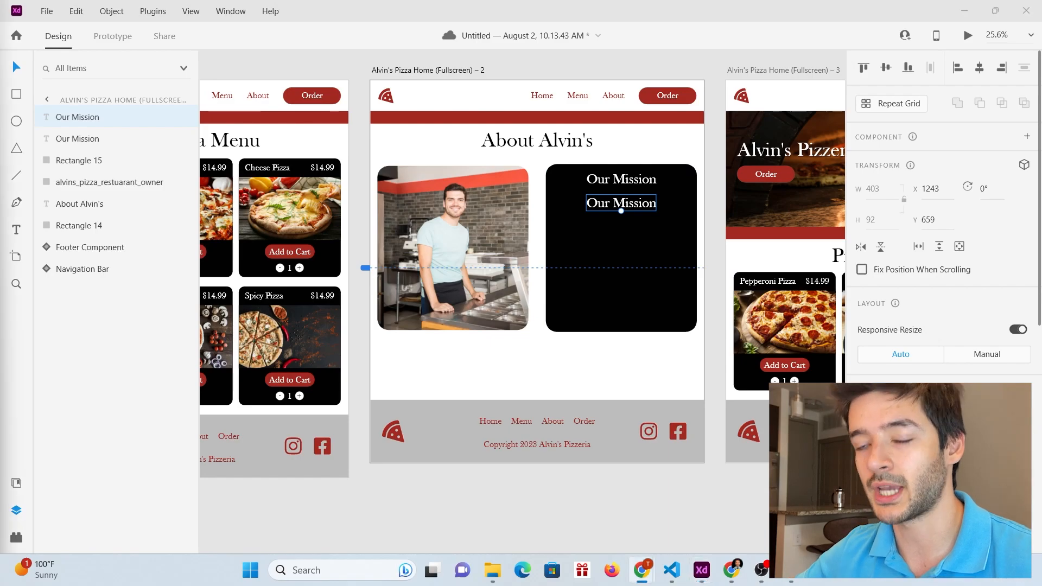
text(create a)
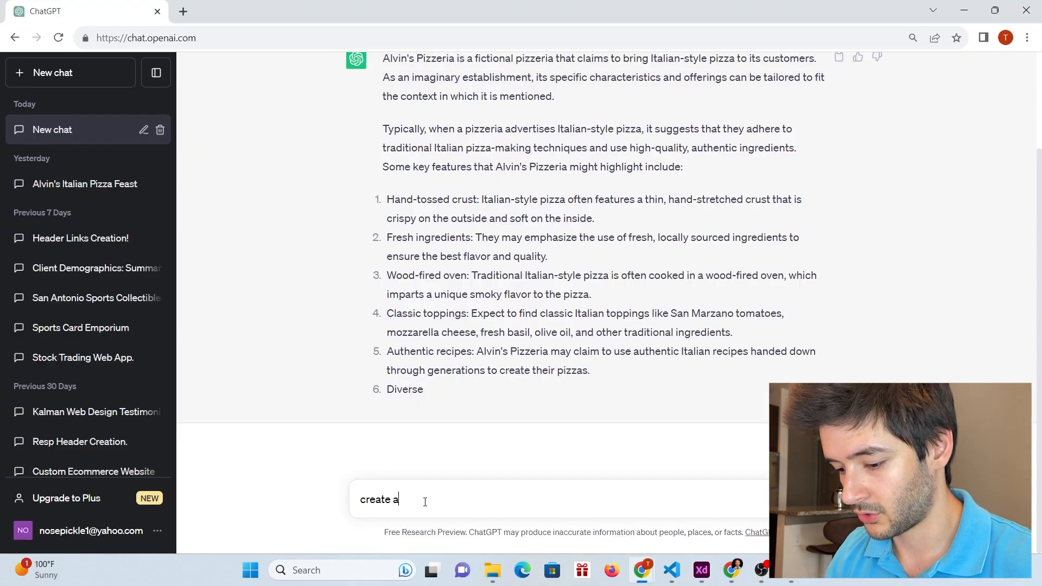
text(bout text for )
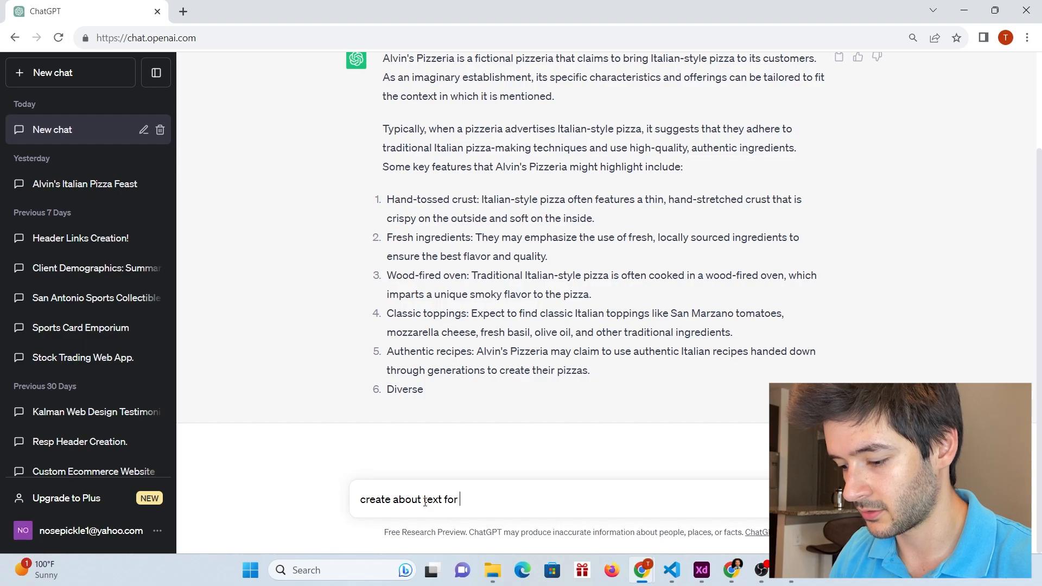
text(alvins)
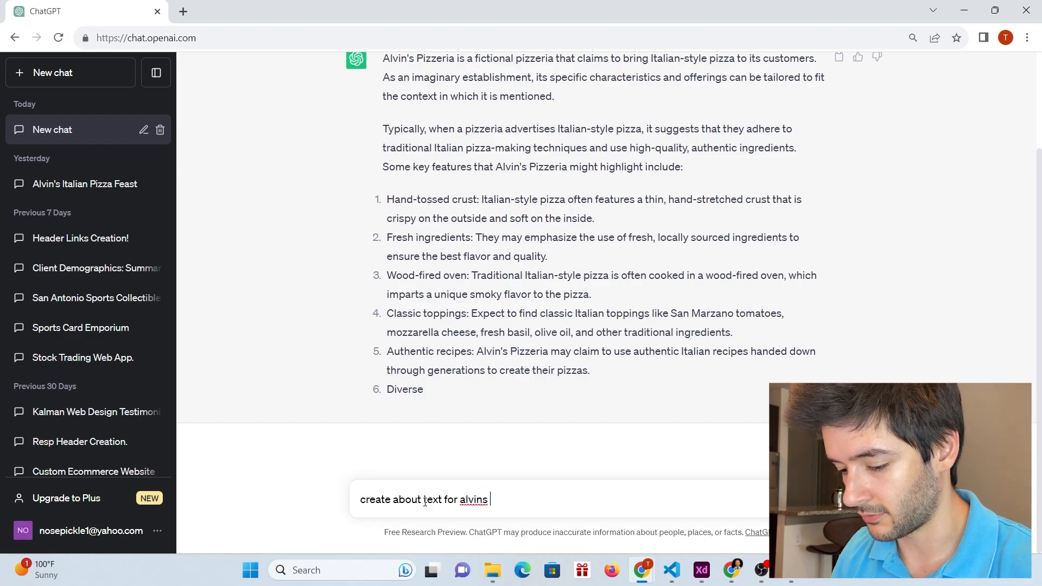
text(authent)
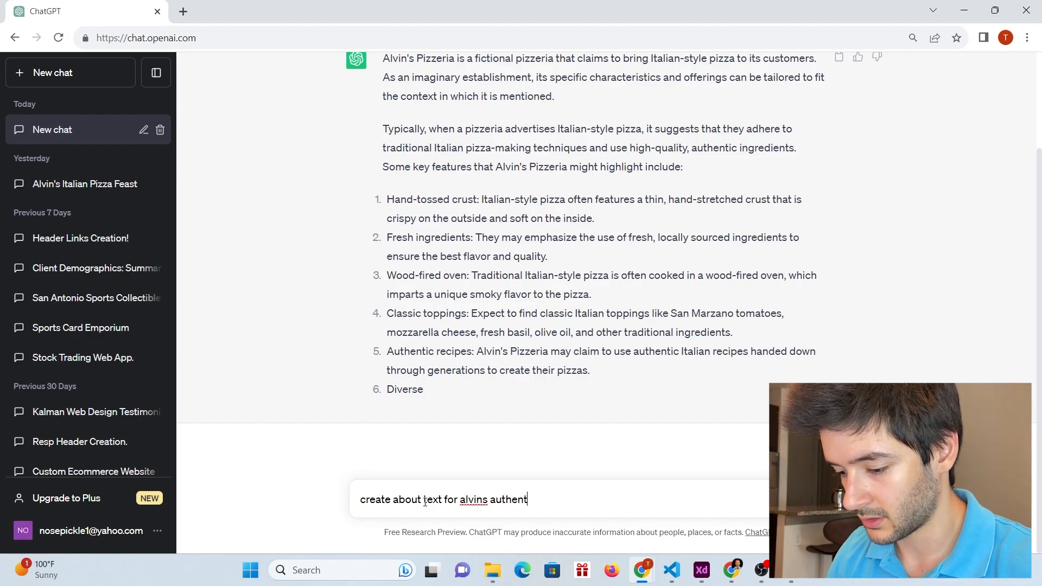
text(ic italina pi)
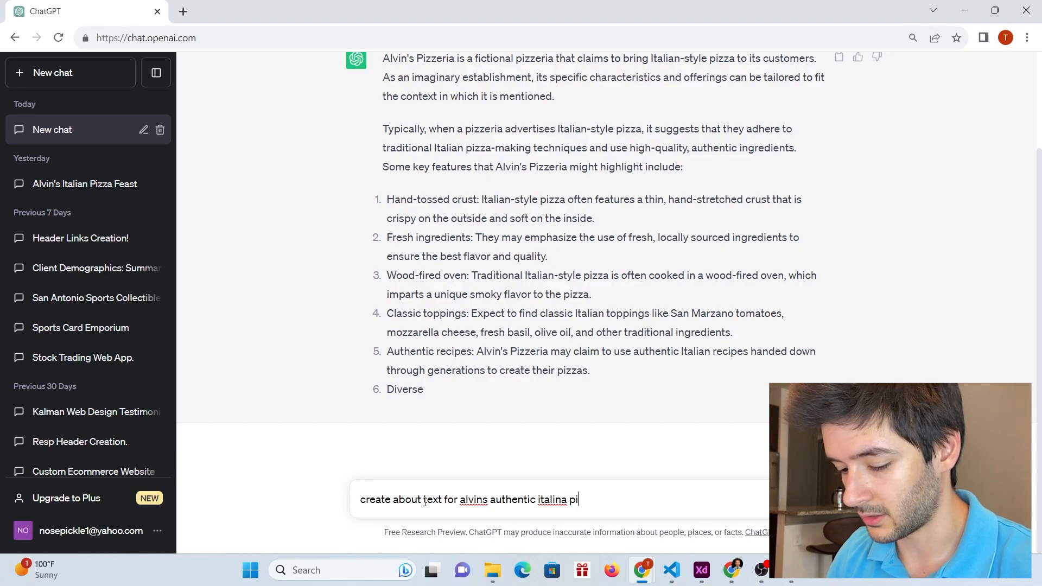
text(zza resturant)
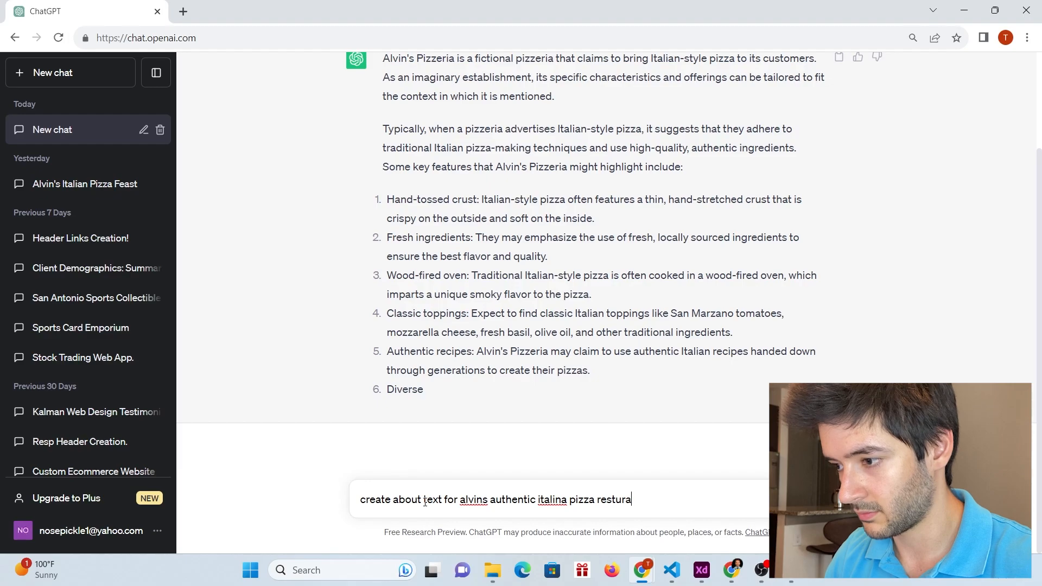
key(BackSpace)
key(BackSpace)
text(atant)
key(Return)
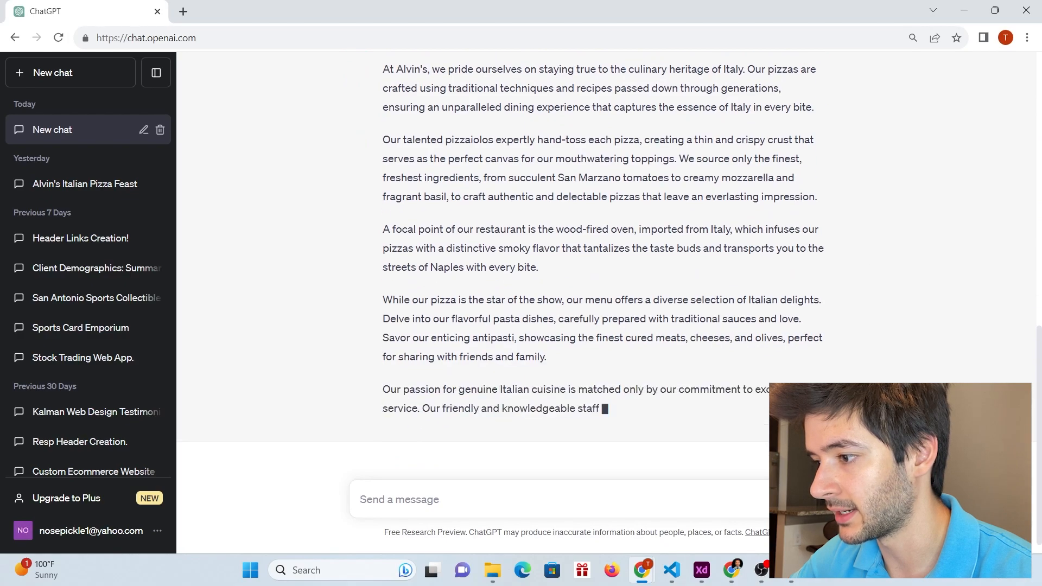
Step: Replace the duplicate Our Mission text in the XD mockup with ChatGPT's "At Alvin's, we pride ourselves" paragraph at font size 40
scroll(441, 323, up, 5)
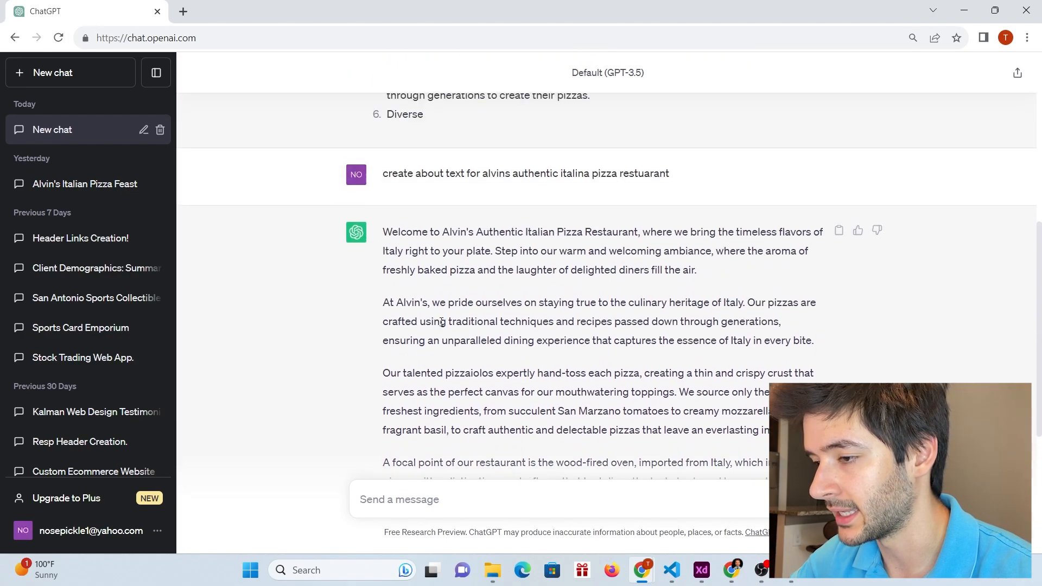
drag(384, 307, 808, 336)
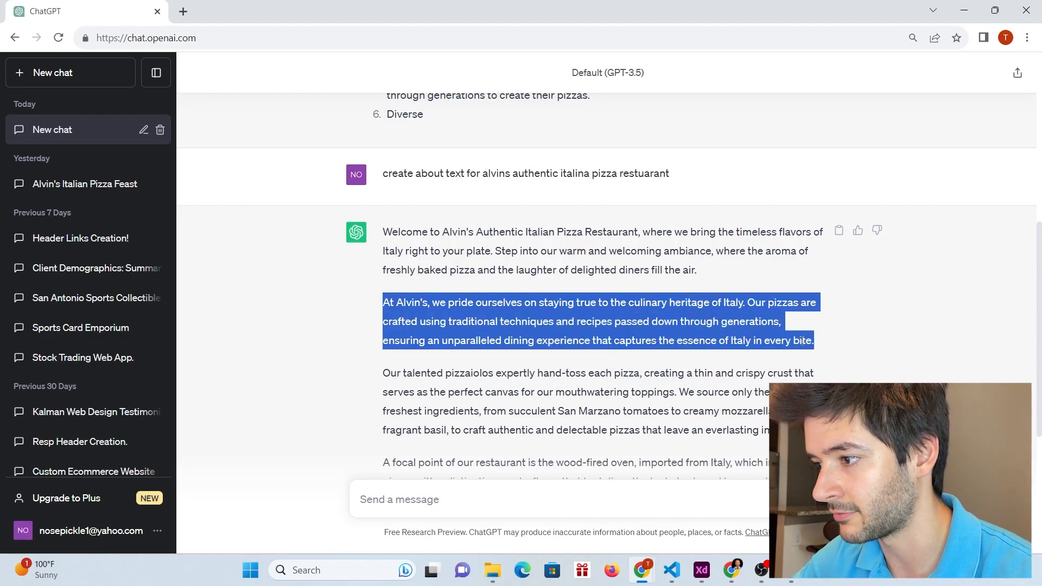
click(702, 570)
double_click(619, 205)
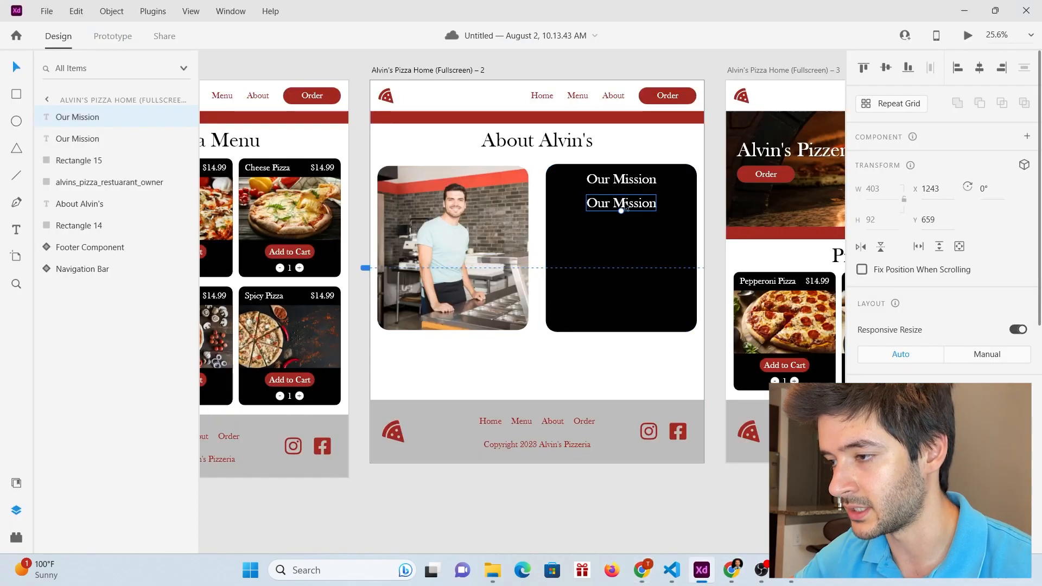
key(ctrl+a)
scroll(901, 326, down, 2)
drag(868, 377, 857, 379)
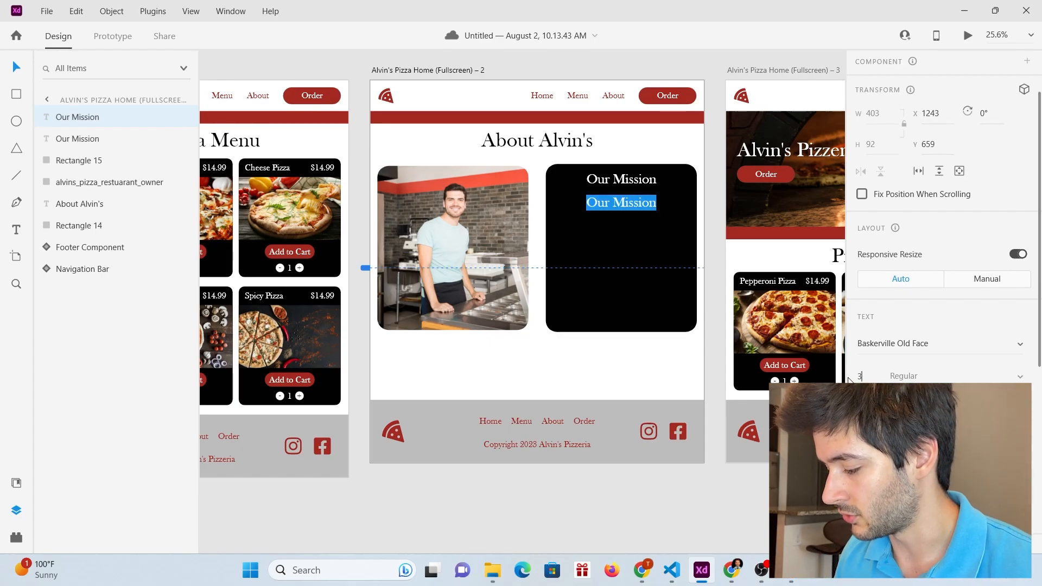
key(Return)
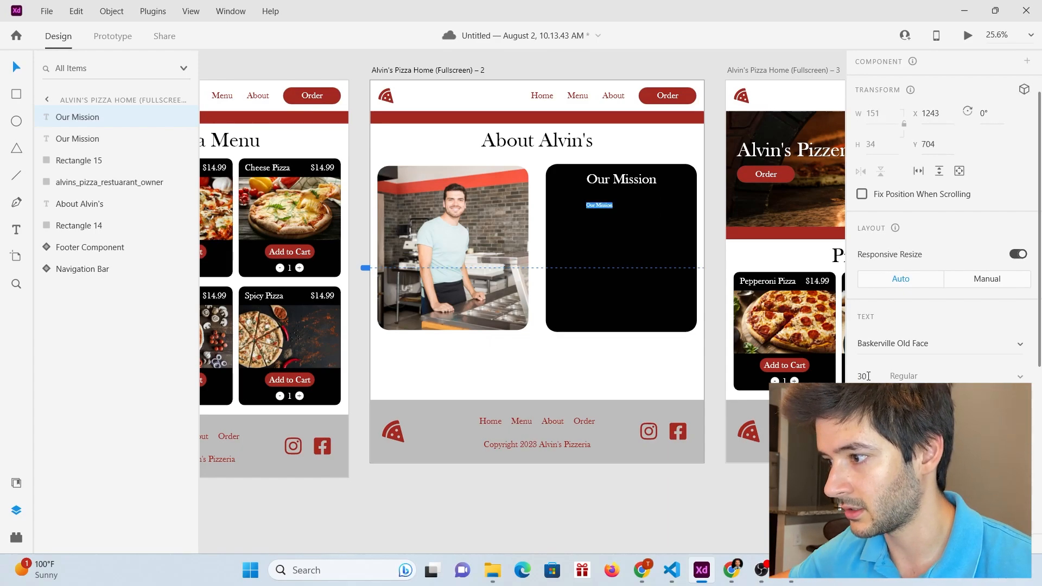
text(40)
key(Return)
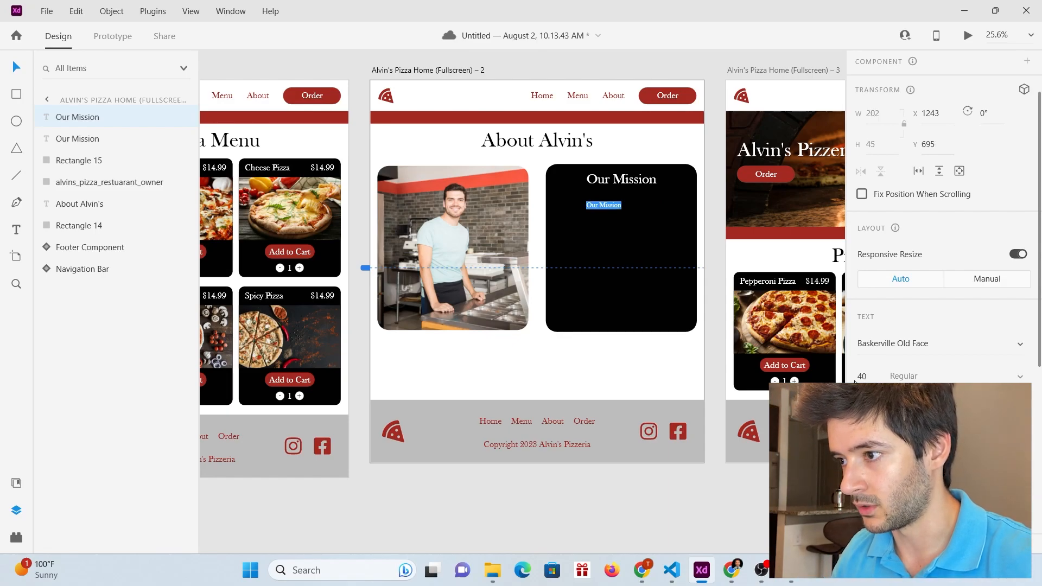
key(ctrl+v)
Step: Break the mission paragraph into six lines that fit the black box and centre it below the Our Mission title
click(21, 63)
double_click(439, 172)
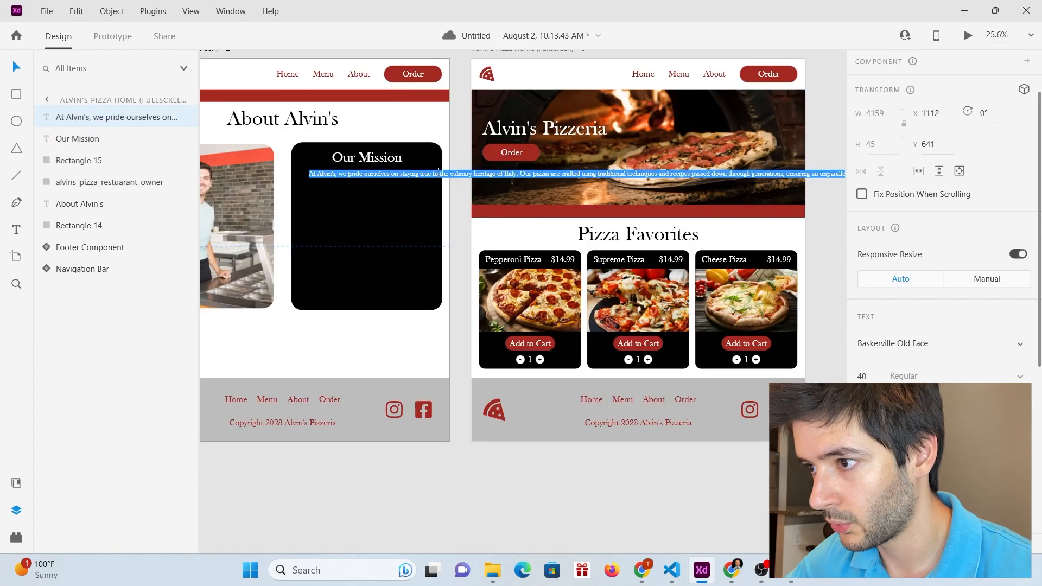
click(22, 68)
double_click(434, 174)
click(433, 174)
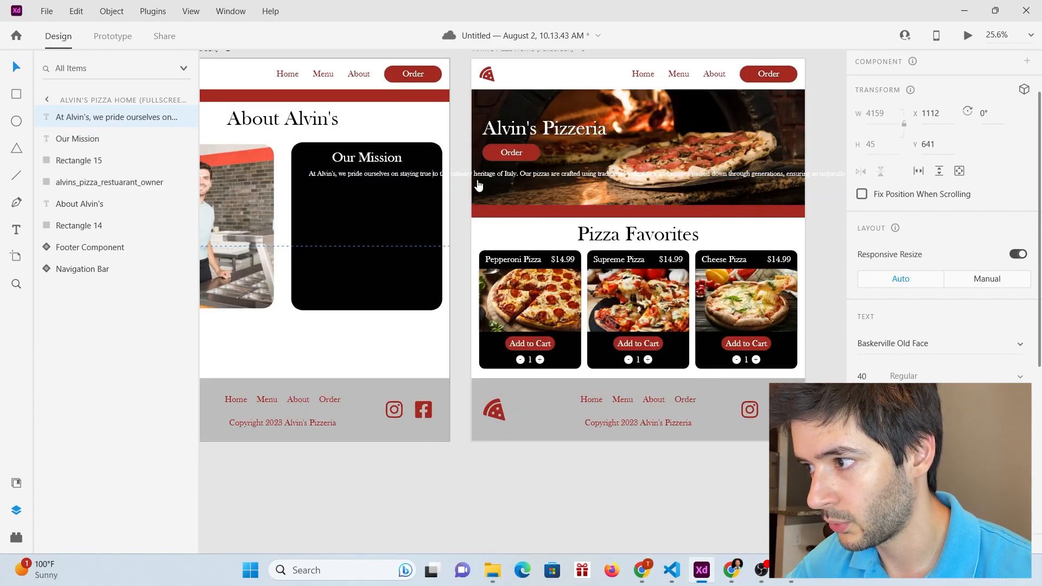
key(Return)
click(427, 182)
key(Return)
click(430, 190)
key(Return)
click(424, 198)
key(Return)
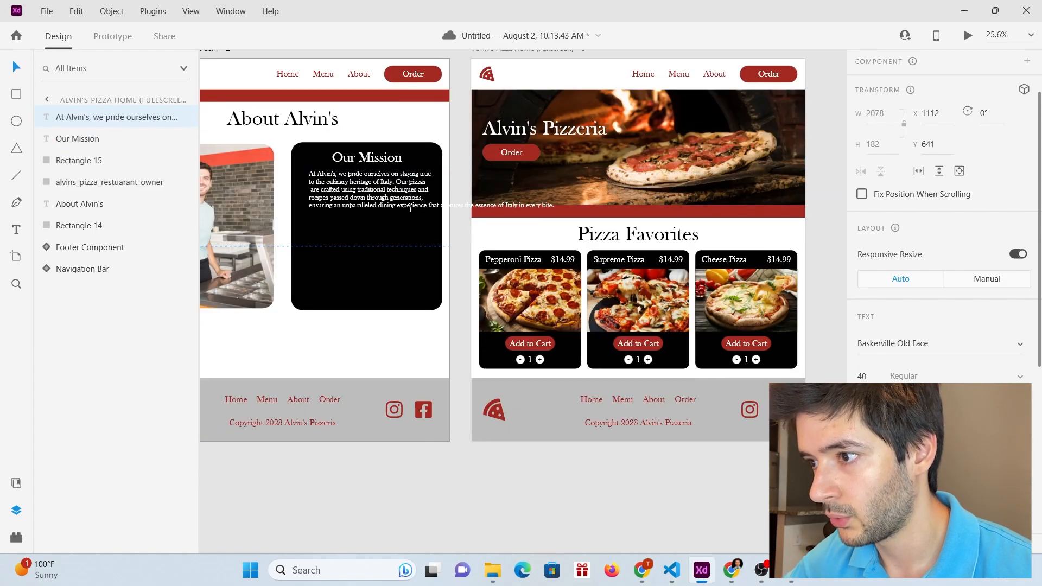
click(397, 206)
key(Return)
click(428, 206)
key(Return)
click(17, 67)
drag(382, 199, 378, 205)
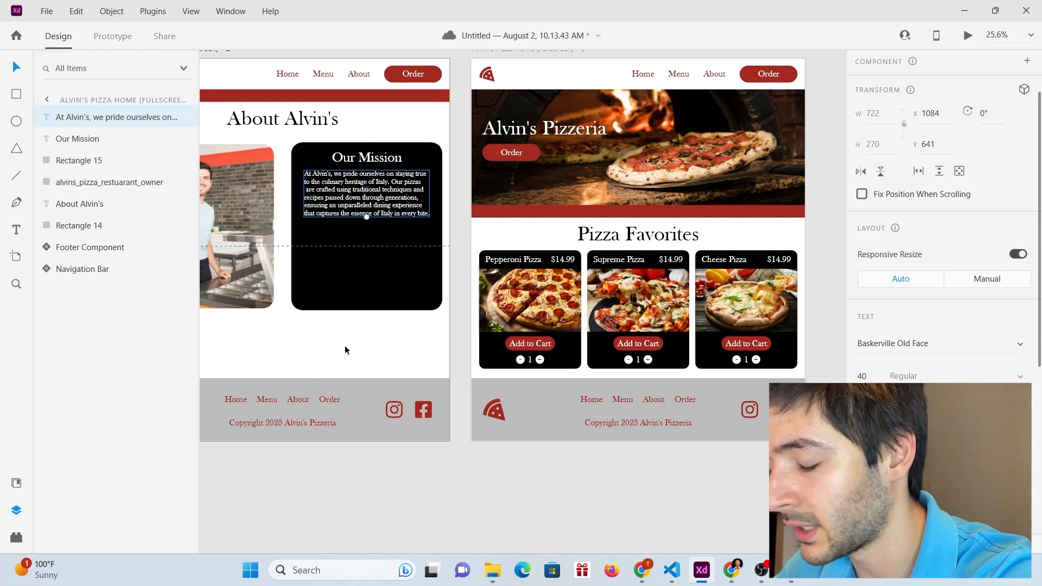
Step: Place a copy of the Order button in the lower part of the black box, centred below the mission paragraph
scroll(579, 336, down, 5)
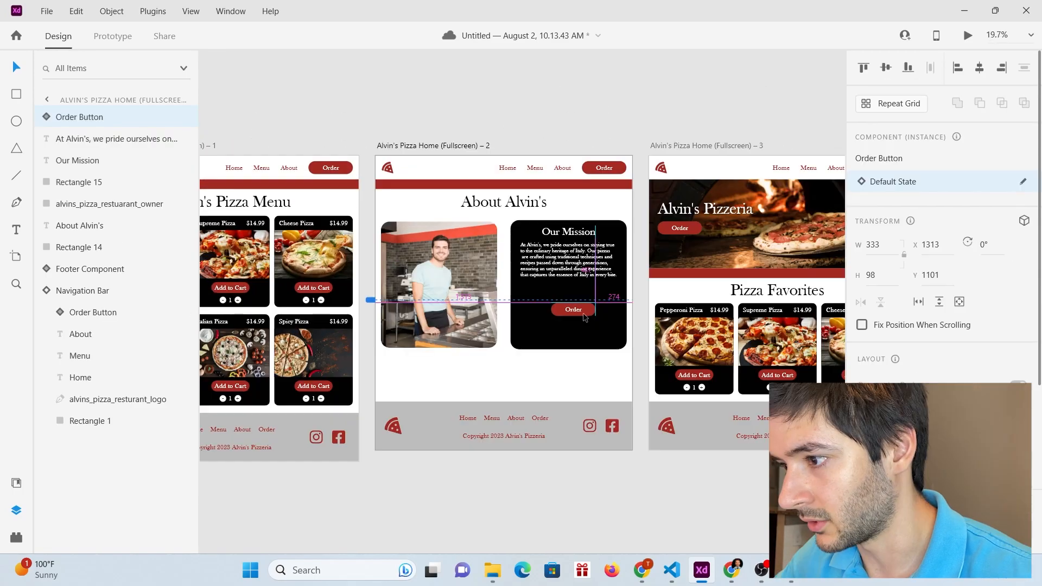
drag(584, 314, 582, 323)
Step: Move the About page's footer up closer to the content and shorten the artboard to about 1891 px high
click(429, 408)
drag(428, 409, 429, 363)
click(430, 146)
drag(511, 453, 512, 411)
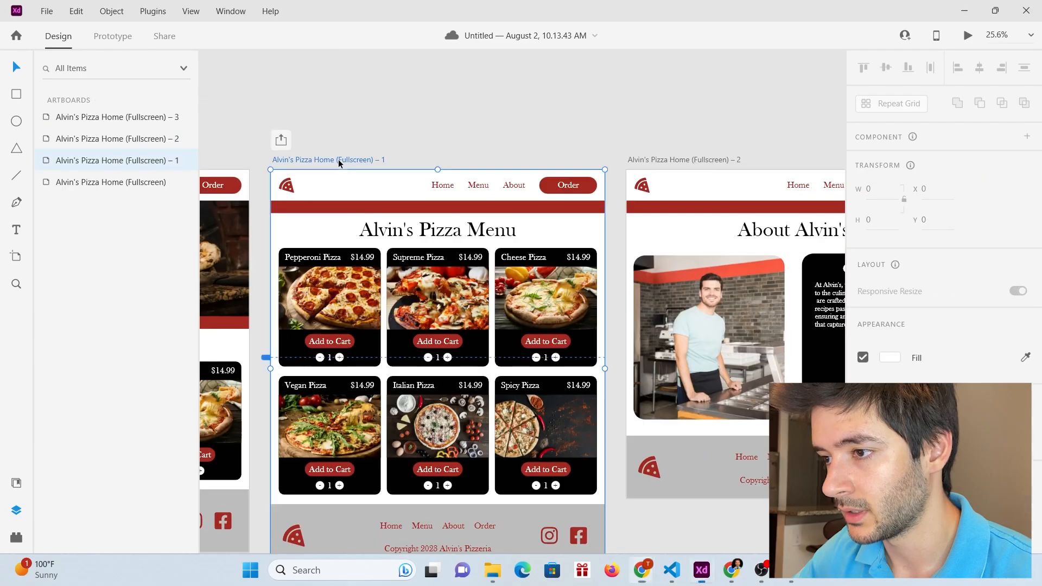
Step: Rename the pizza menu page's artboard as Alvin's Pizza Menu (Fullscreen)
double_click(340, 161)
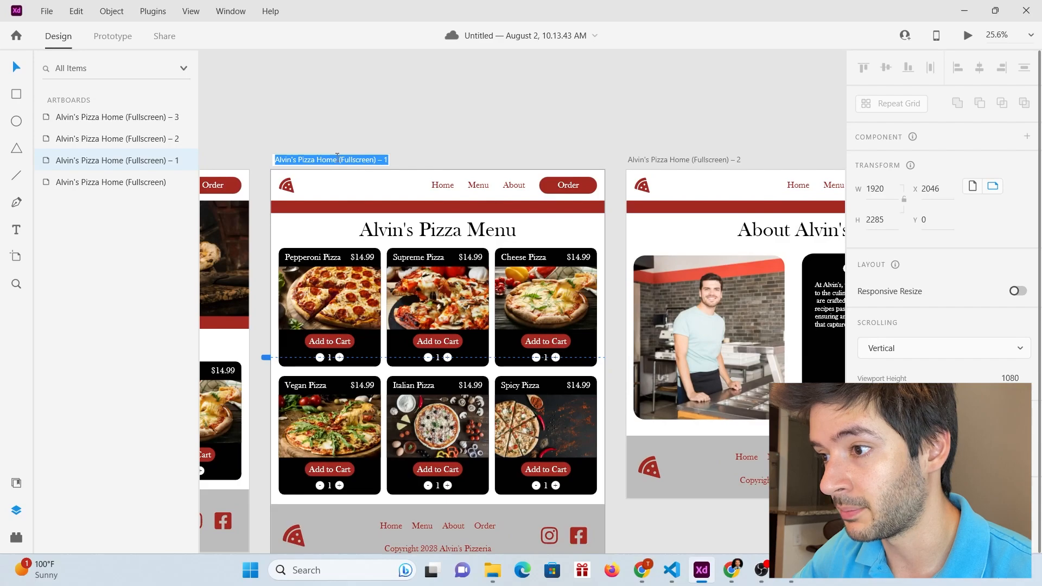
click(338, 157)
double_click(334, 158)
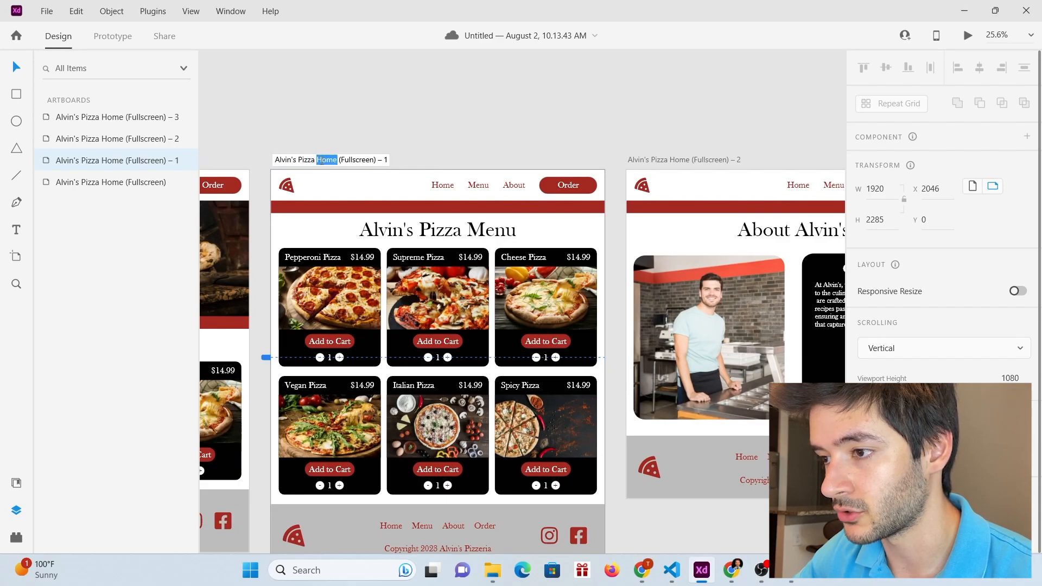
text(Menu)
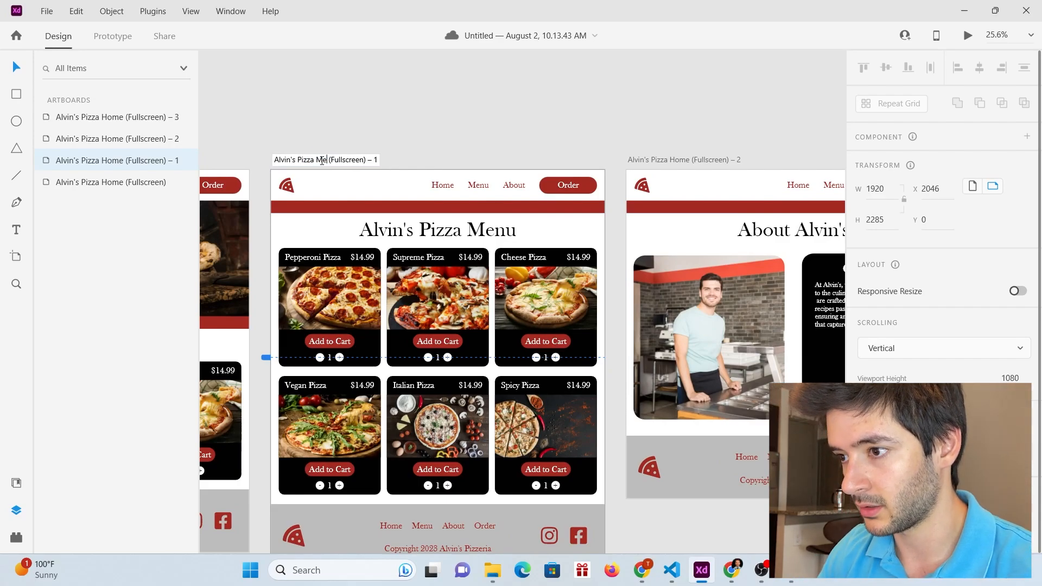
click(387, 160)
key(BackSpace)
key(BackSpace)
key(BackSpace)
key(Return)
Step: Rename the About Alvin's page's artboard as Alvin's Pizza About (Fullscreen)
double_click(692, 160)
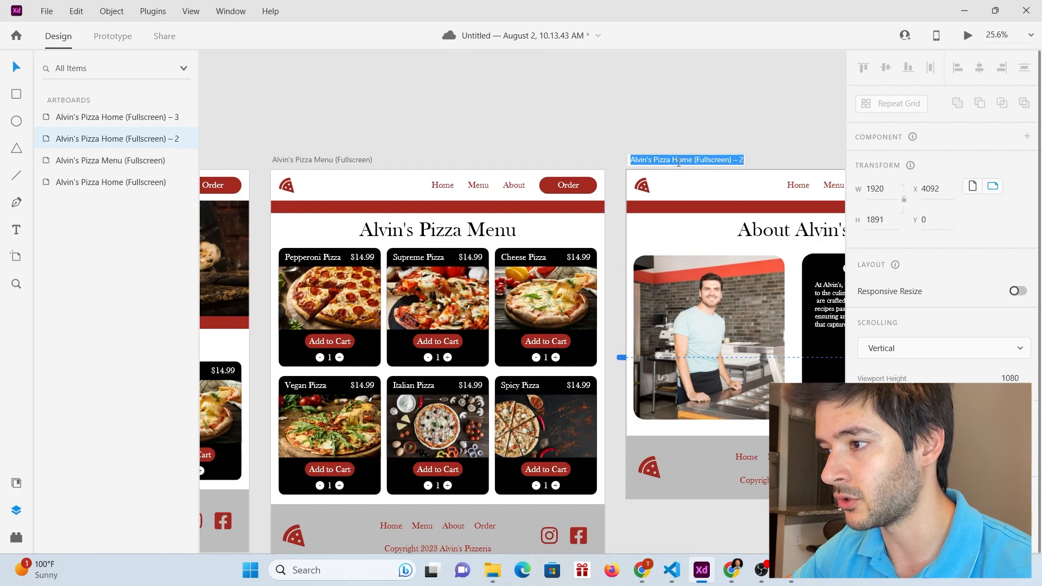
click(693, 160)
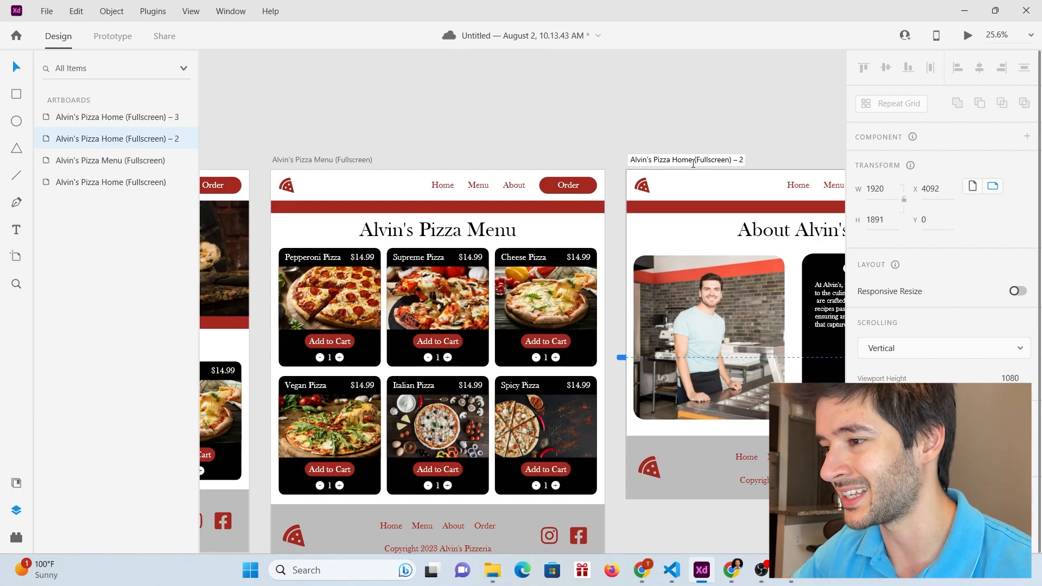
drag(693, 160, 679, 160)
text(About)
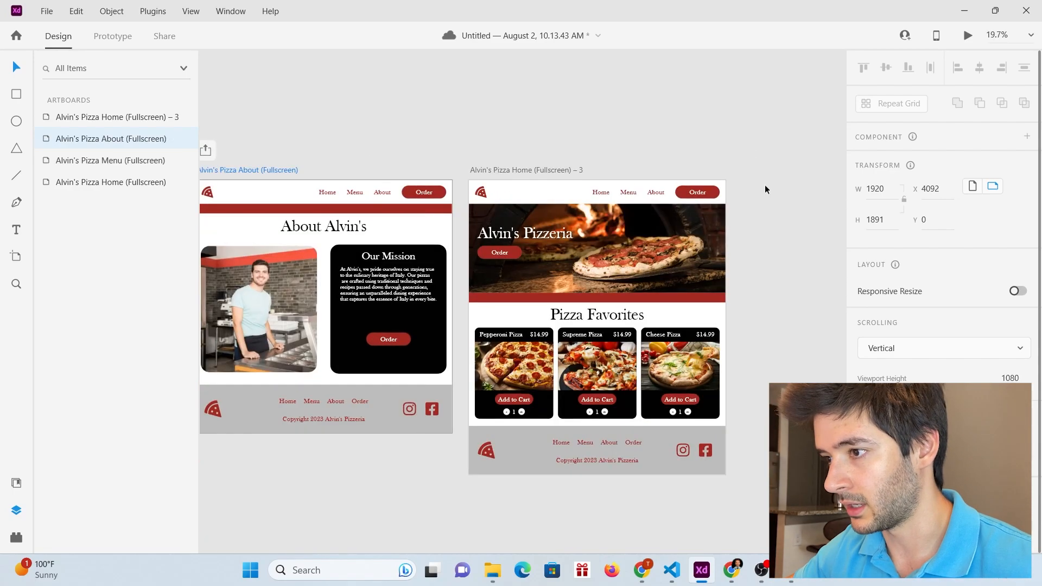
Step: Rename the remaining home page copy's artboard as Alvin's Pizza Order (Fullscreen) – 3
click(528, 170)
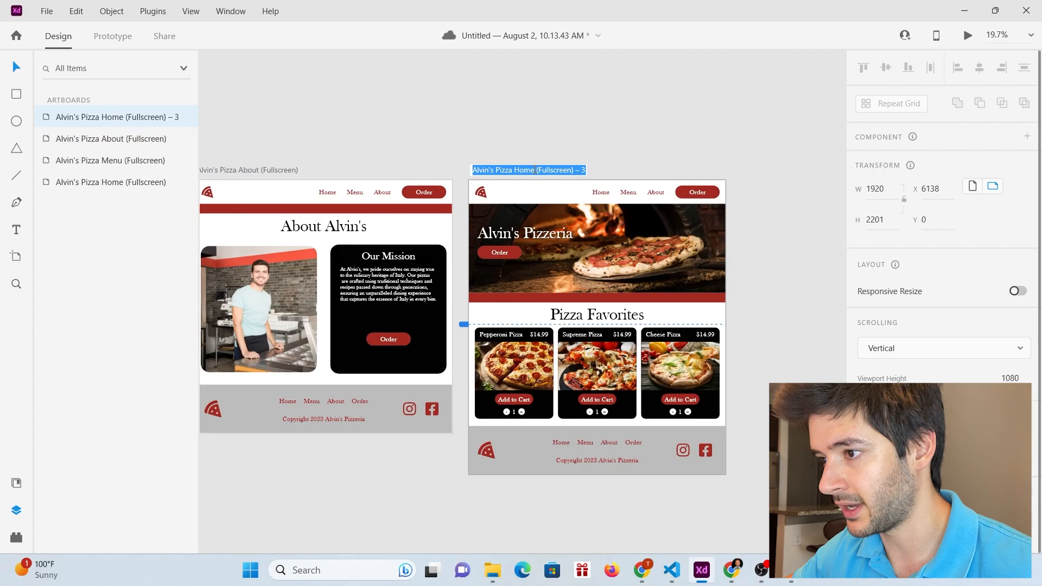
double_click(528, 170)
drag(535, 170, 515, 170)
text(Order)
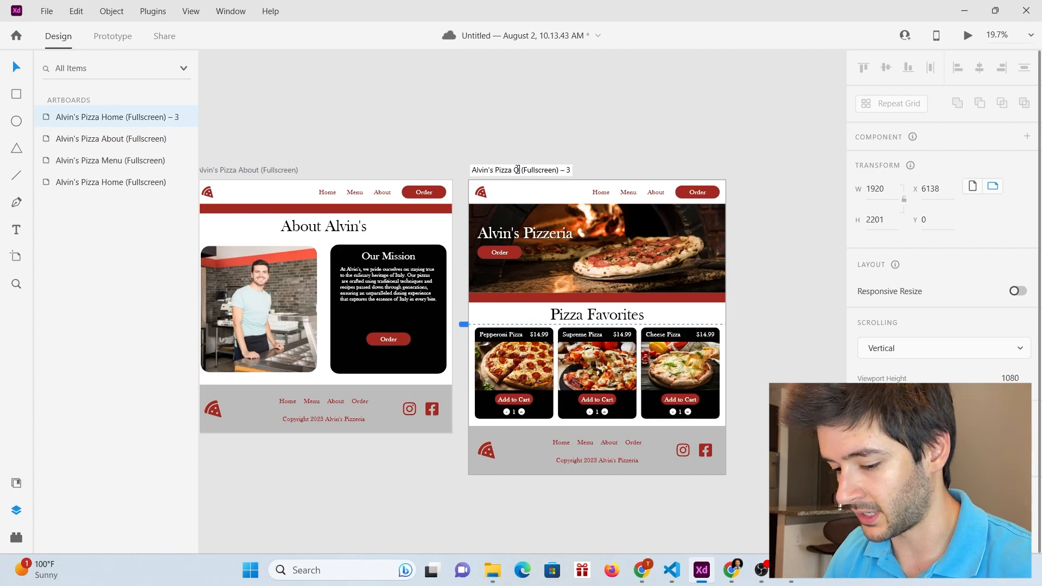
key(Return)
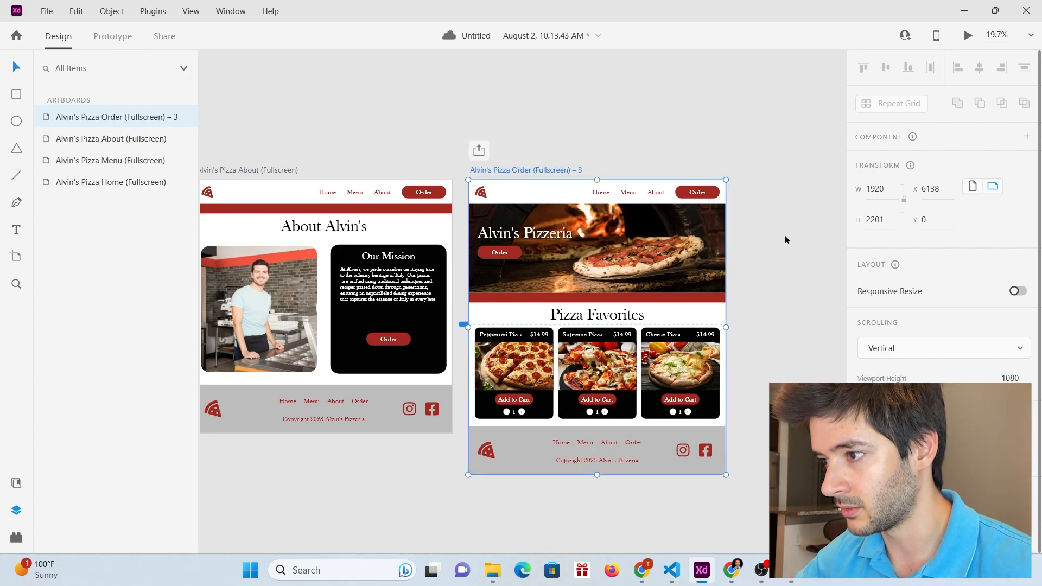
Step: Delete everything between the Order page's navigation bar and footer, and copy the About page's red stripe under its navigation bar
scroll(787, 236, up, 3)
scroll(517, 225, down, 1)
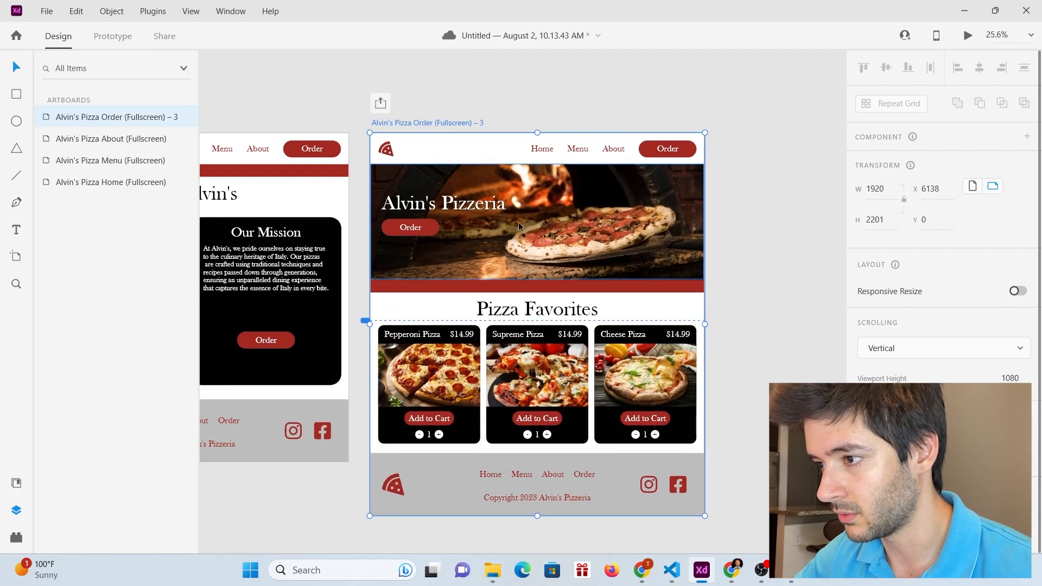
click(751, 227)
drag(688, 234, 389, 443)
key(Delete)
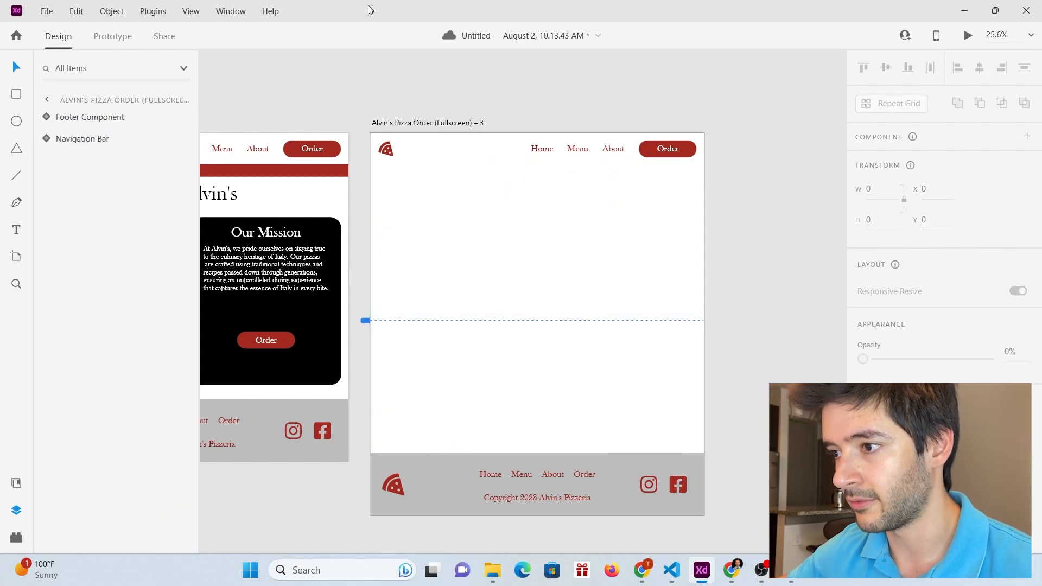
click(333, 172)
drag(334, 172, 690, 171)
Step: Draw a centred rectangle about 1218 by 1205 px on the Order page, leaving room for a title above it
click(18, 96)
drag(431, 199, 644, 434)
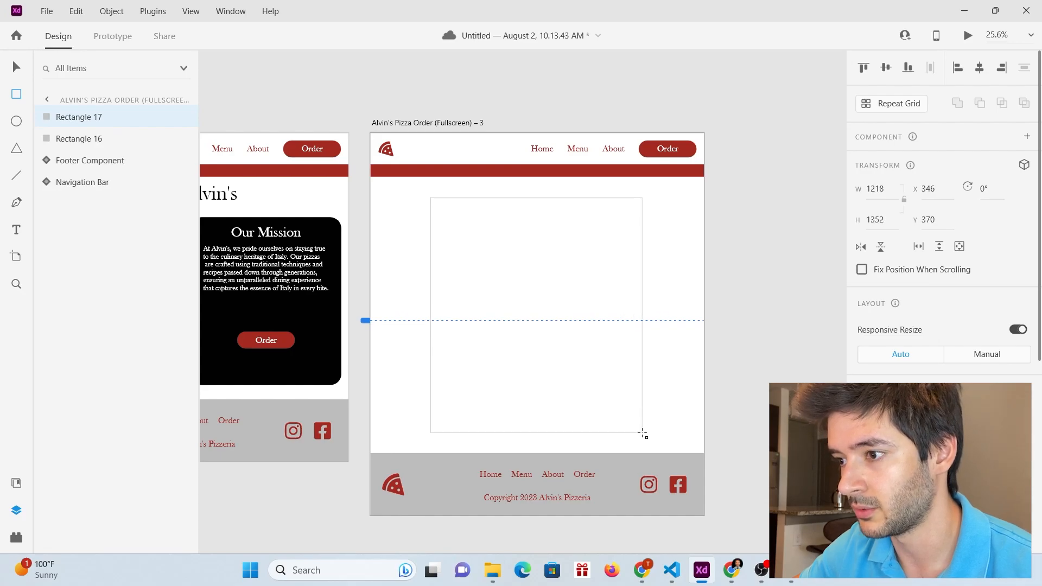
drag(643, 433, 642, 433)
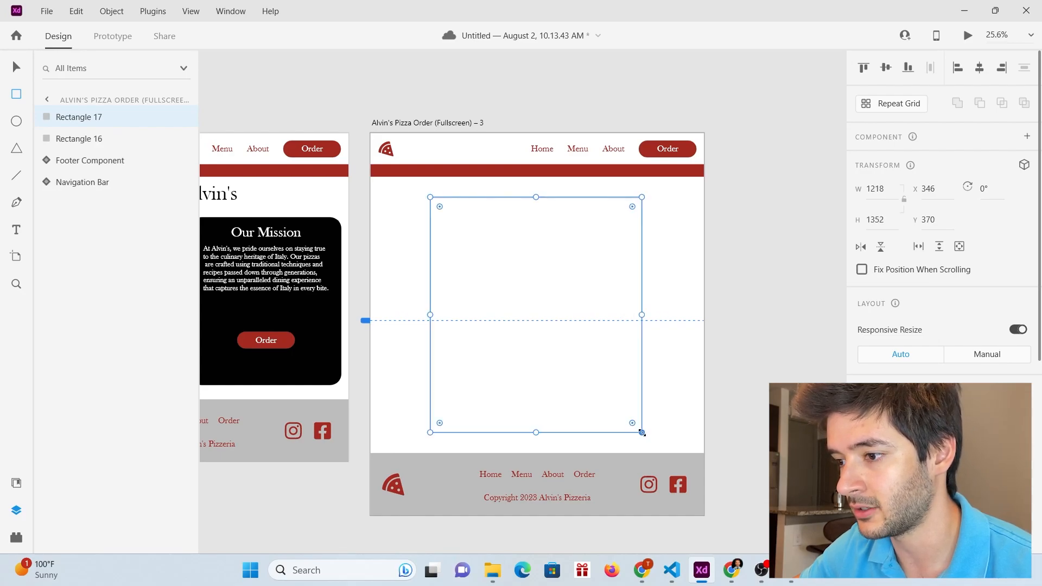
drag(534, 198, 535, 223)
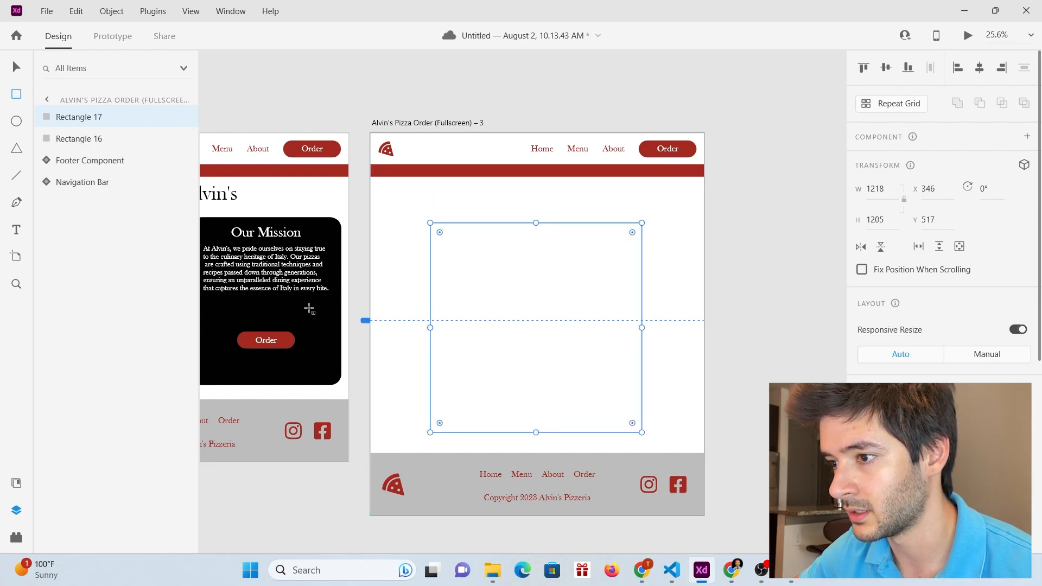
Step: Round the corners of the Order page's large rectangle and fill it with near-black #010101
click(16, 67)
click(302, 326)
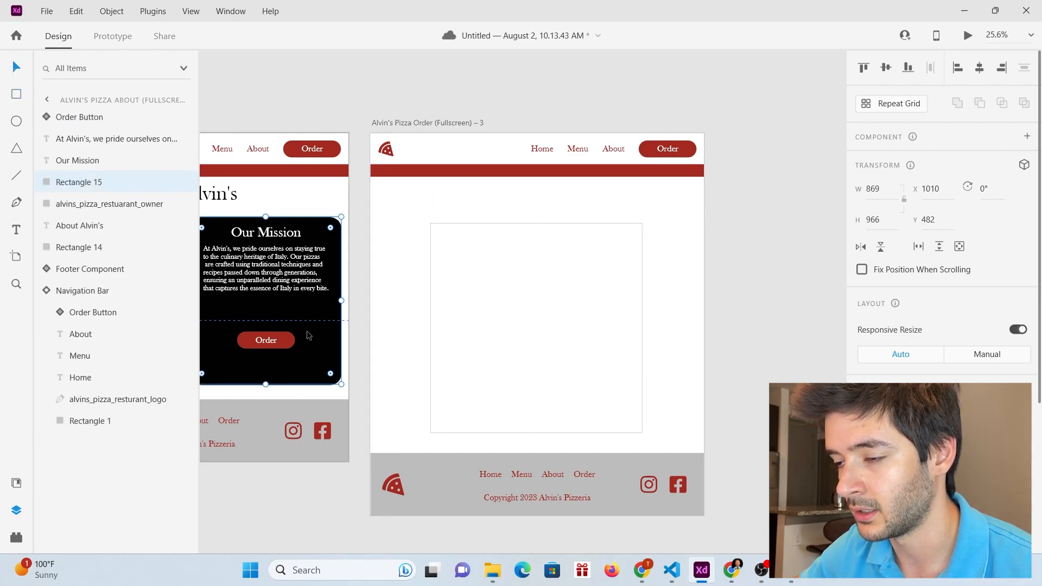
click(577, 308)
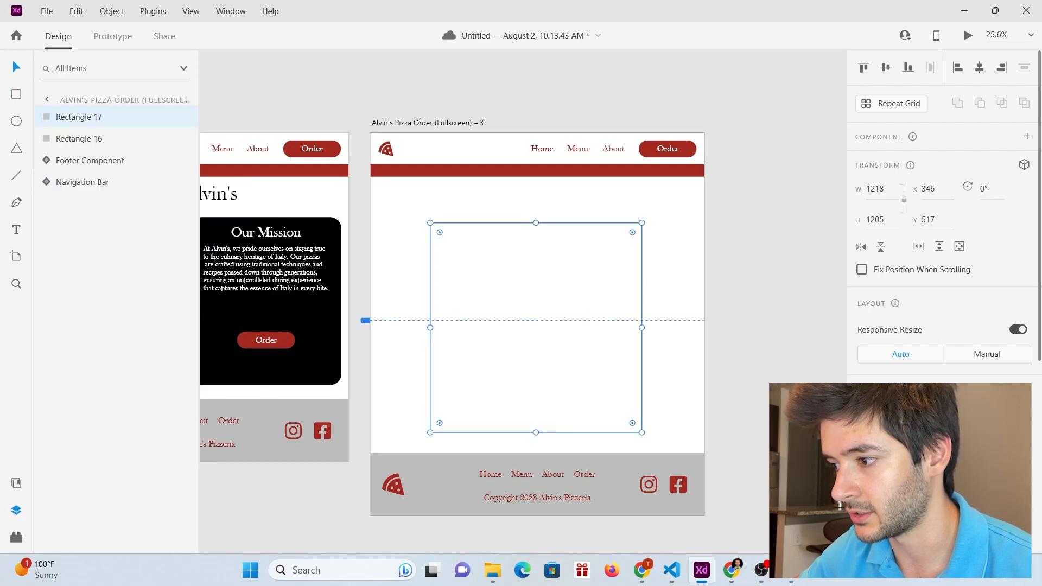
drag(440, 423, 442, 421)
scroll(944, 230, down, 2)
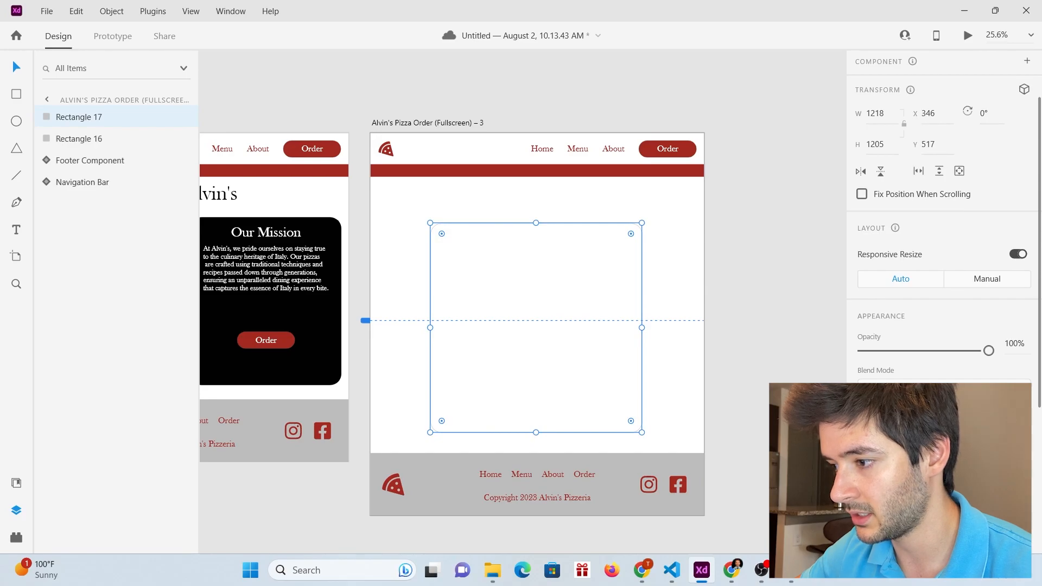
click(1023, 420)
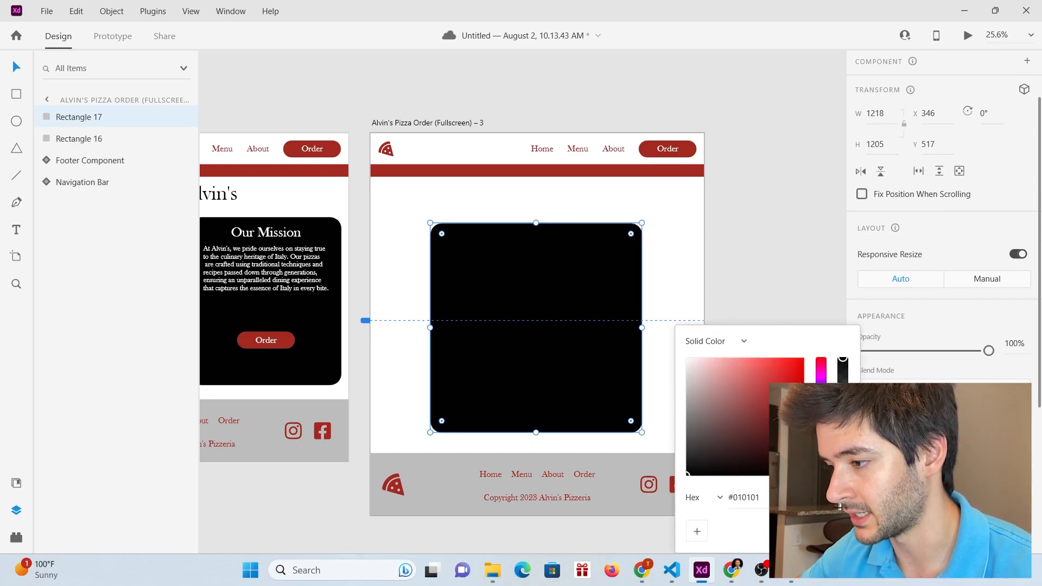
key(Escape)
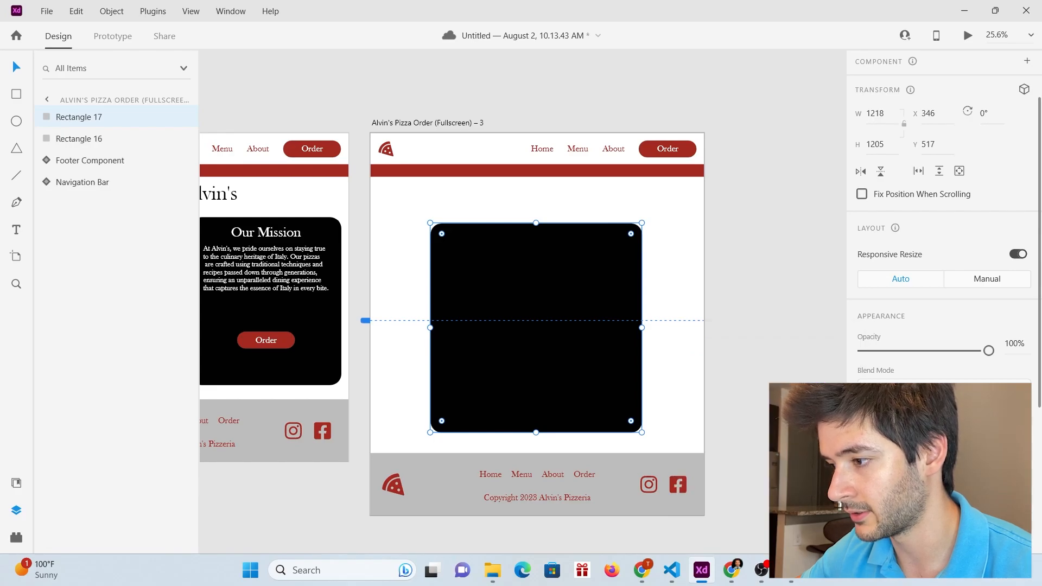
Step: Copy the About page's title above the black panel as "Order" and its mission heading inside the panel's top as "Checkout"
click(217, 200)
drag(217, 200, 573, 203)
double_click(572, 203)
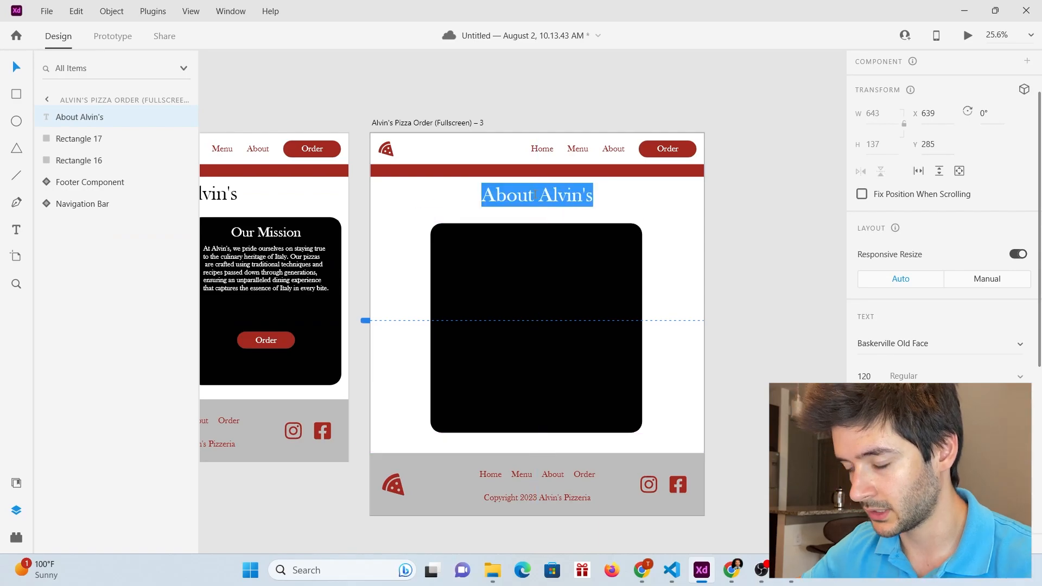
text(Order)
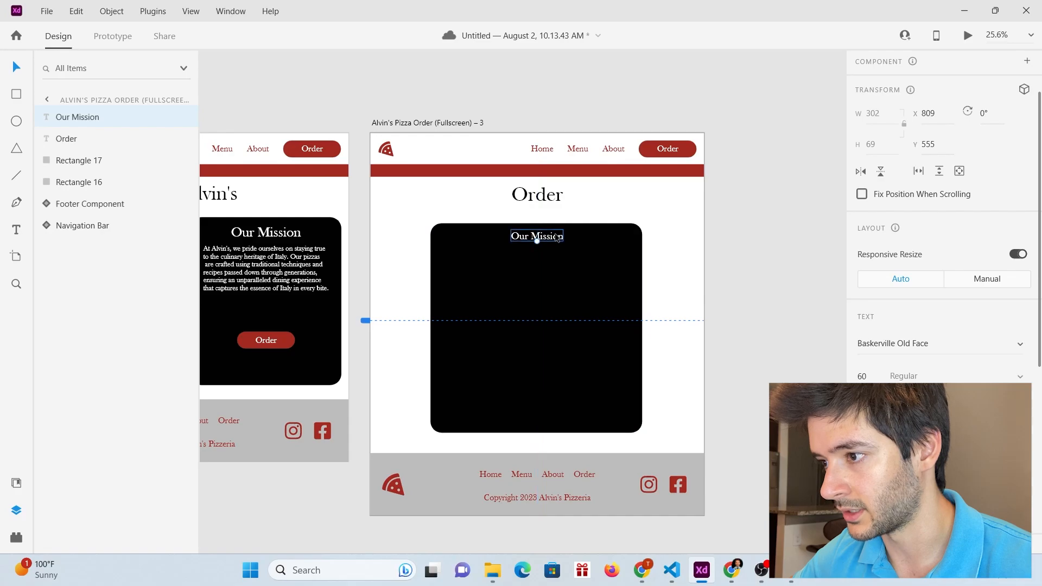
double_click(557, 236)
text(Checkout)
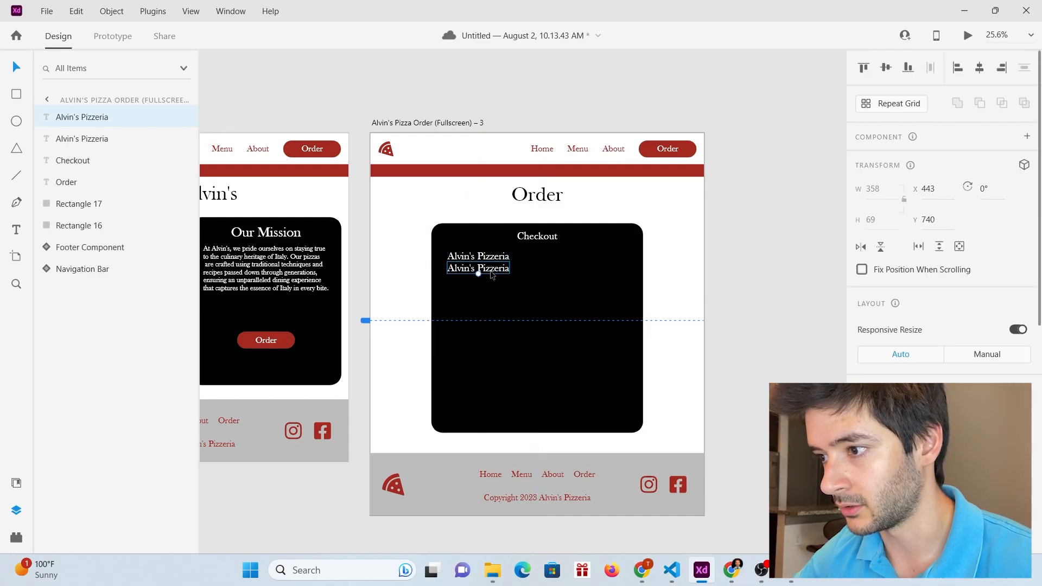
Step: Replace the lower "Alvin's Pizzeria" copy with the pizzeria's address and space it slightly below the name
double_click(492, 273)
text(231)
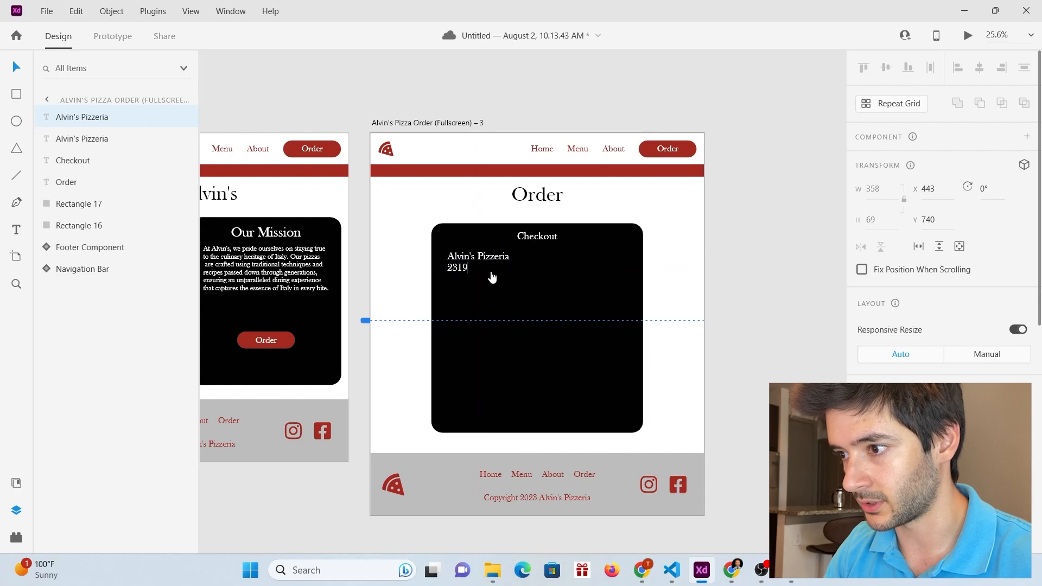
text(979 Au)
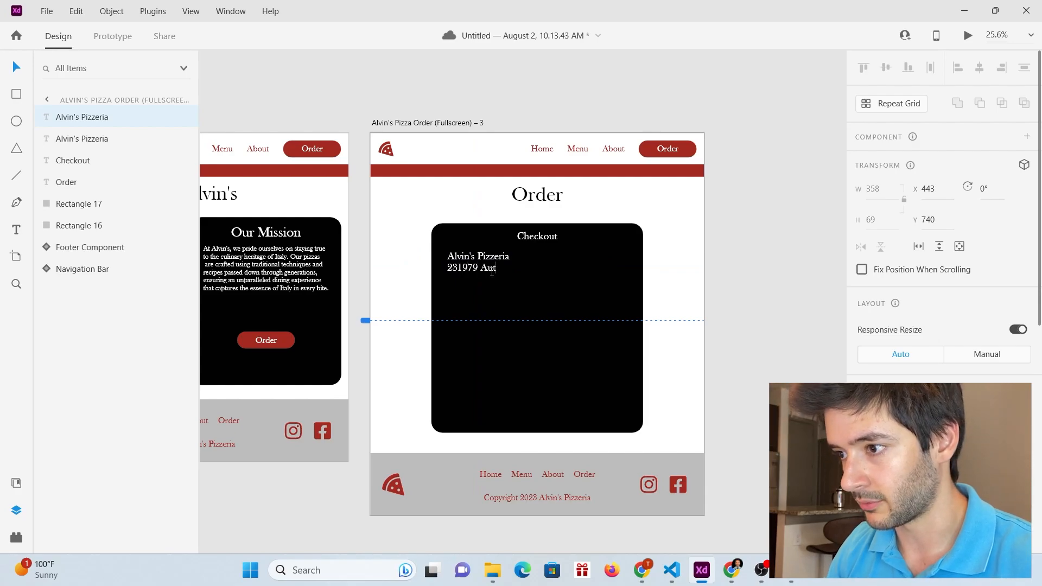
text(stin, TX)
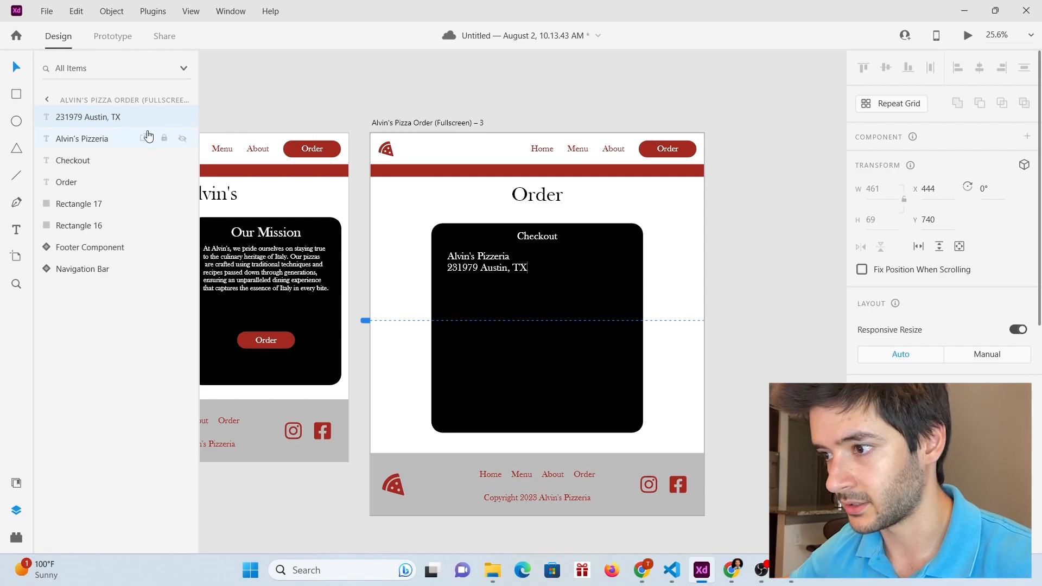
click(17, 69)
drag(521, 268, 518, 268)
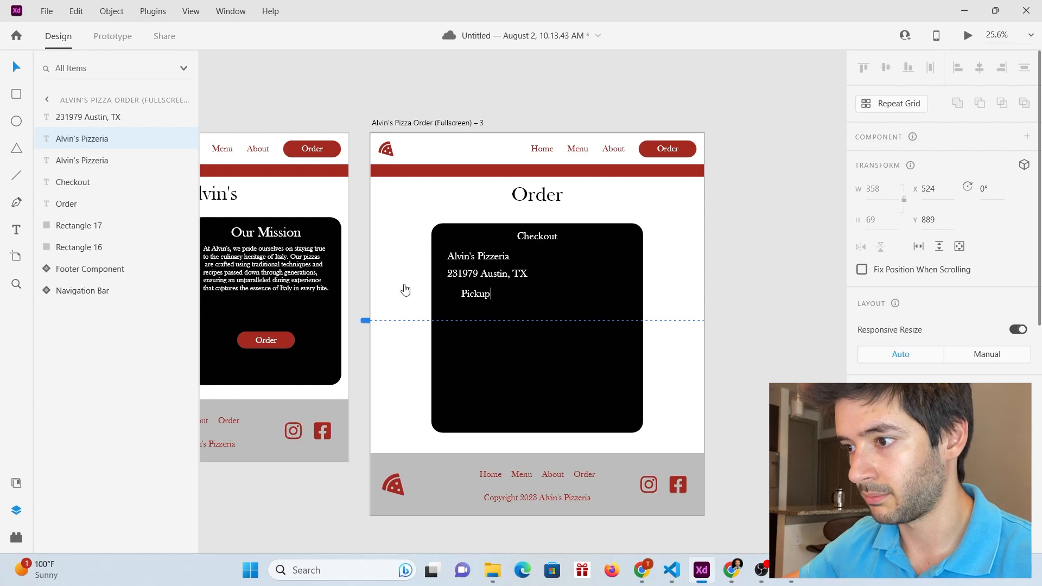
Step: Duplicate the indented "Pickup" option directly below itself and change the copy's text to "Dine-in"
click(16, 67)
drag(475, 294, 475, 312)
double_click(475, 312)
text(Dine-in)
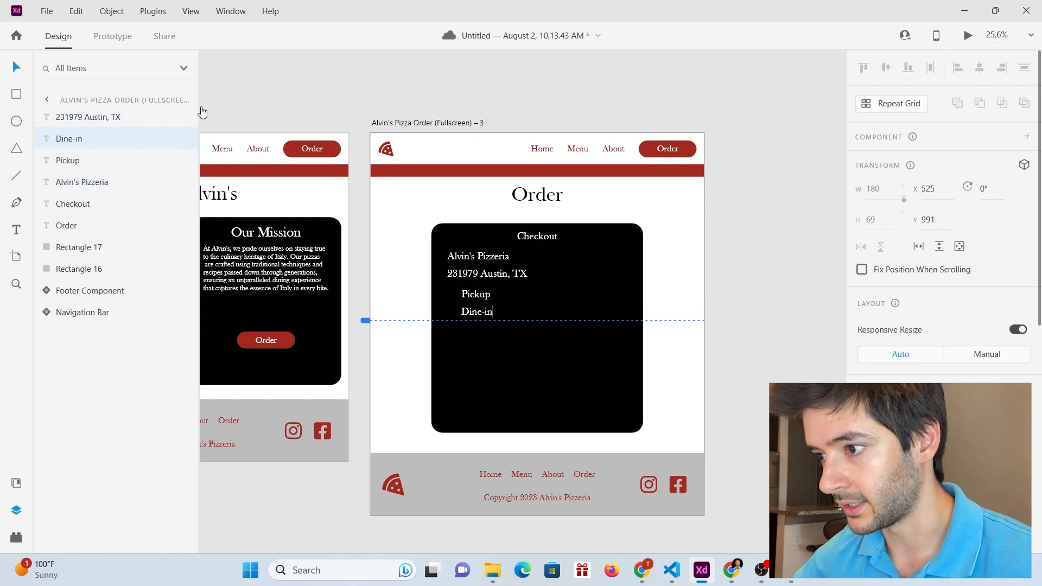
key(Escape)
Step: Draw small white circles as option bullets beside Pickup and Dine-in
key(e)
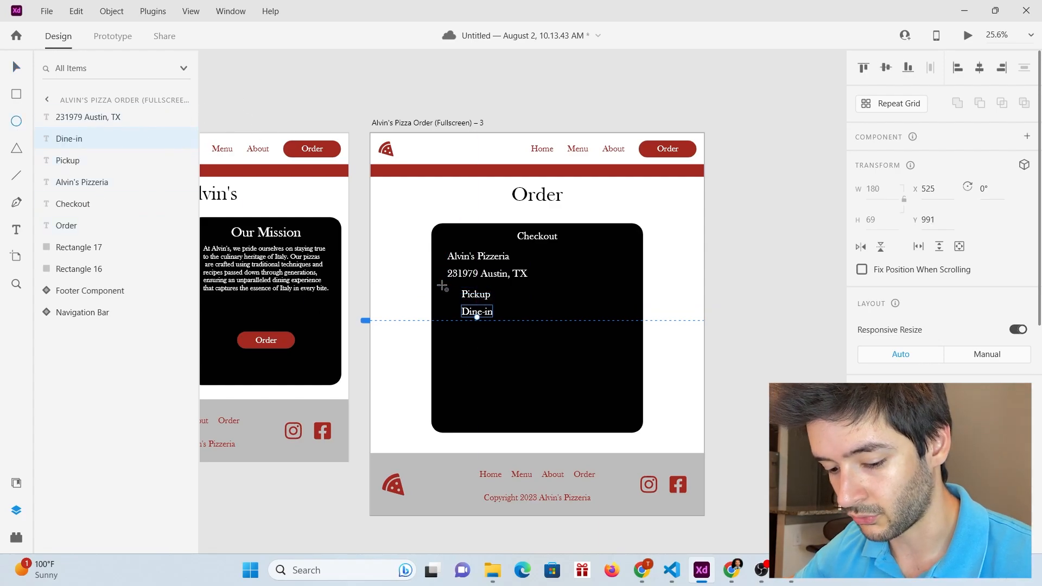
mouse_move(447, 294)
mouse_down()
mouse_move(462, 304)
mouse_move(463, 386)
mouse_up()
scroll(446, 293, up, 5)
key(v)
click(317, 345)
scroll(317, 345, down, 4)
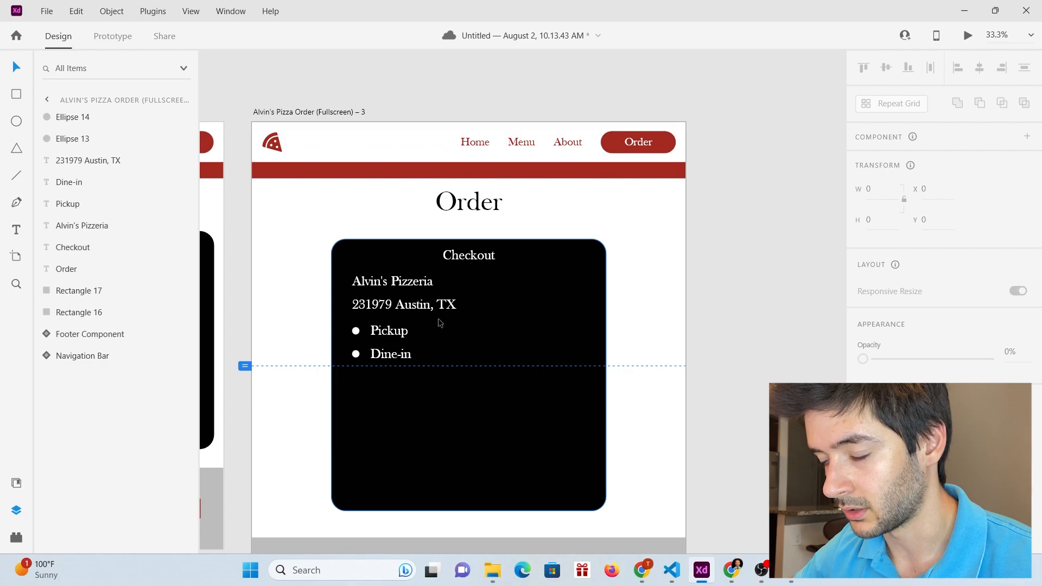
Step: Draw a horizontal divider line across the black panel below Dine-in and give it a red border of size 5
scroll(445, 319, down, 1)
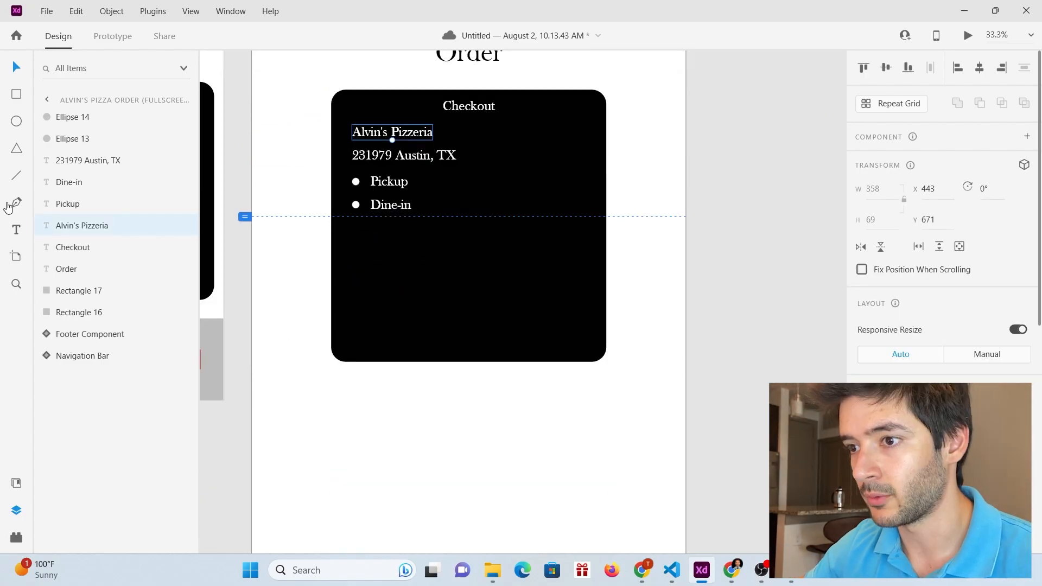
click(13, 178)
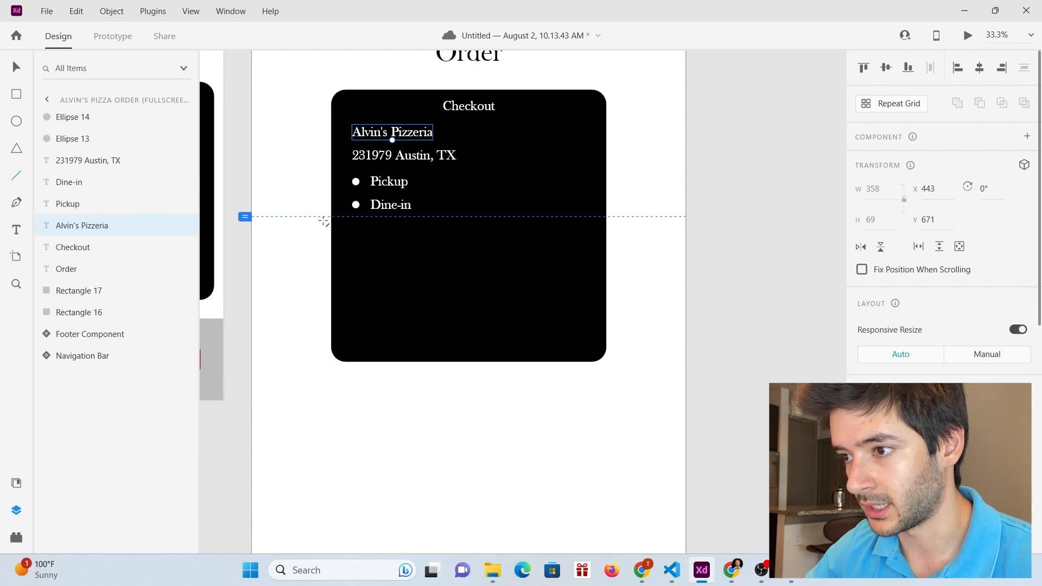
drag(337, 226, 597, 234)
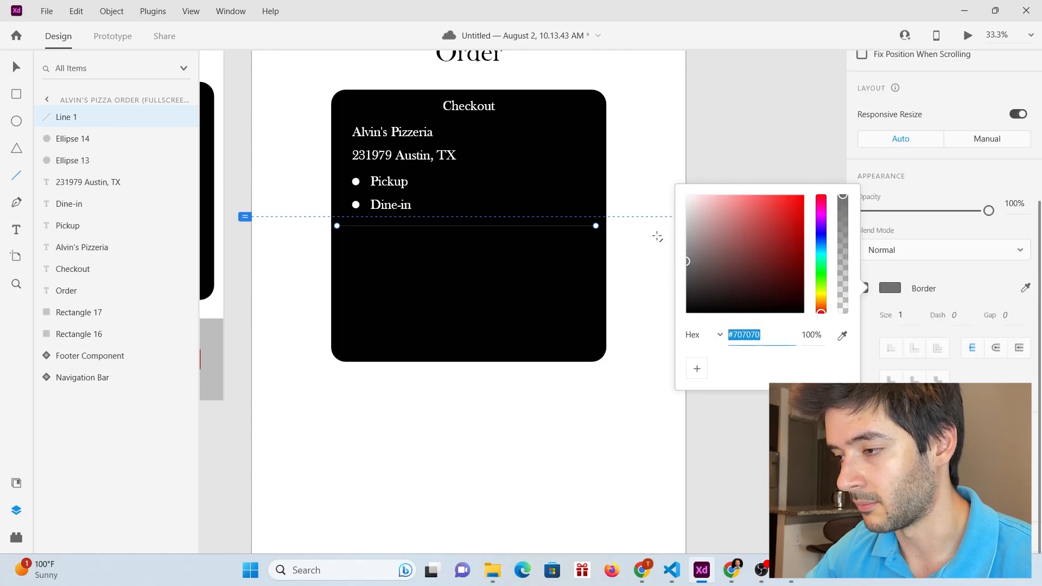
drag(710, 254, 673, 164)
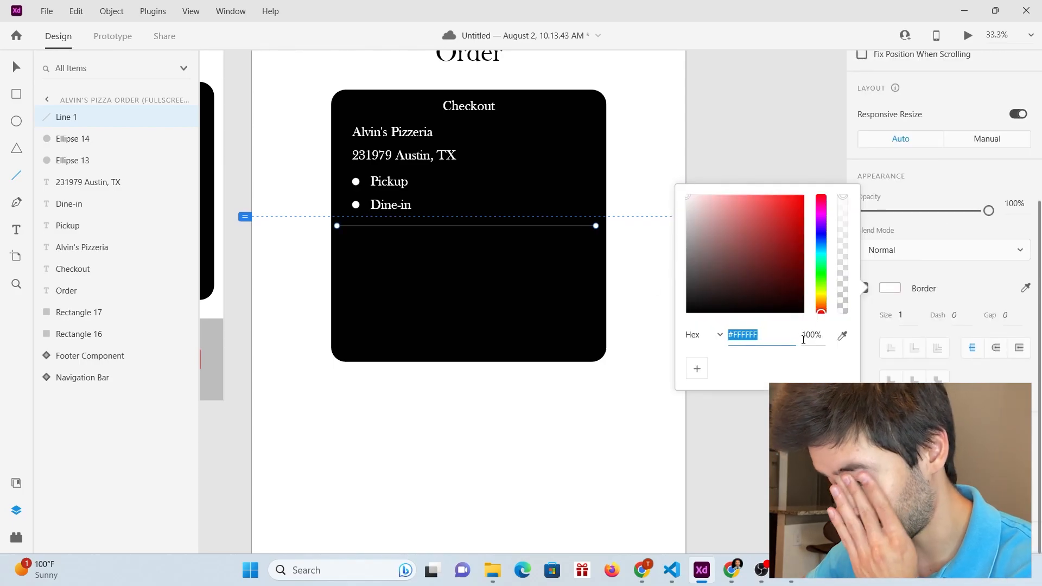
click(911, 317)
click(898, 313)
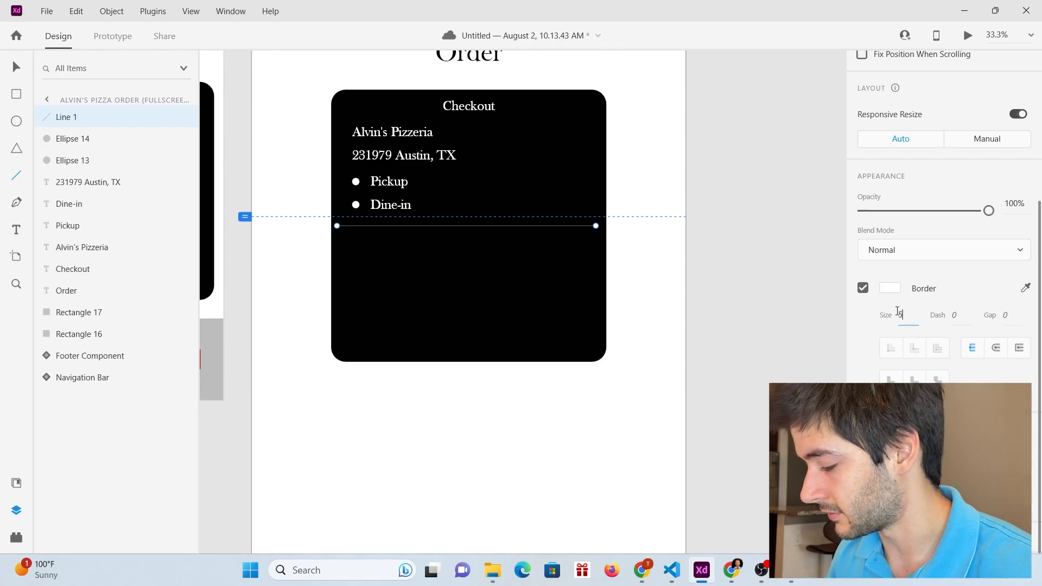
key(Return)
scroll(424, 264, up, 1)
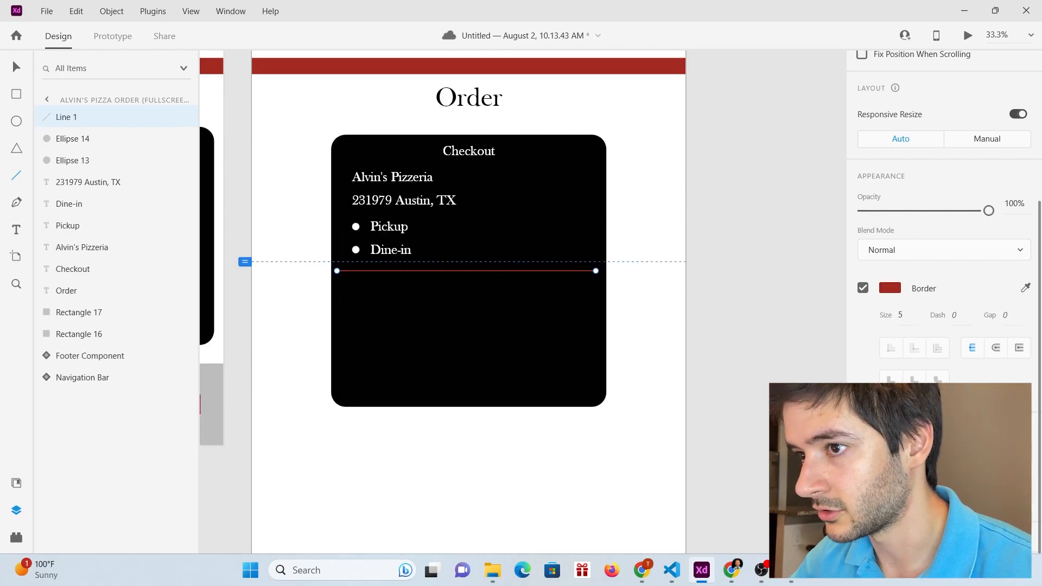
Step: Copy the "Alvin's Pizzeria" text below the divider line and change it to "Info"
click(20, 69)
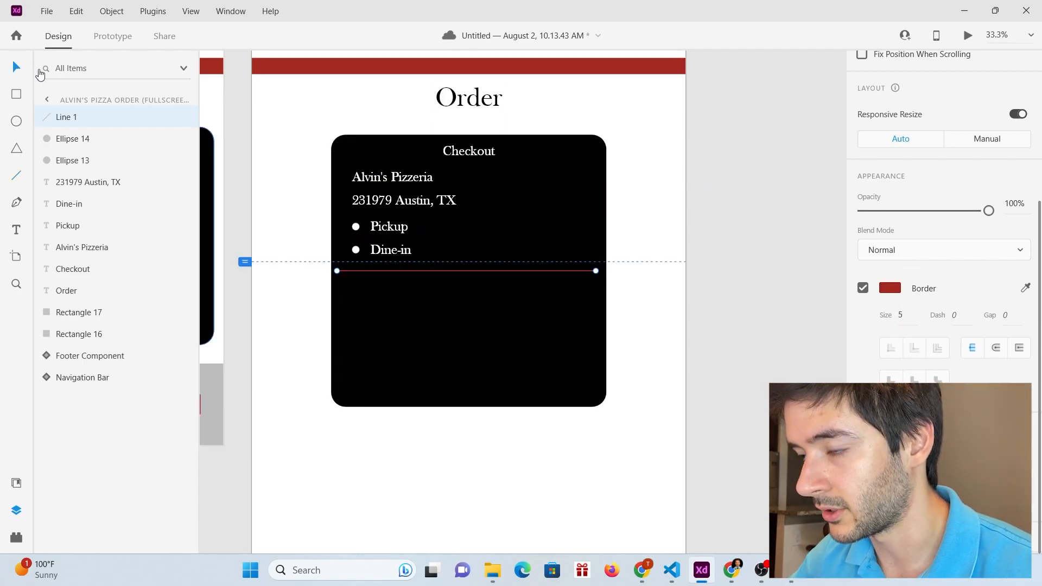
scroll(940, 133, up, 4)
click(394, 184)
drag(398, 179, 395, 285)
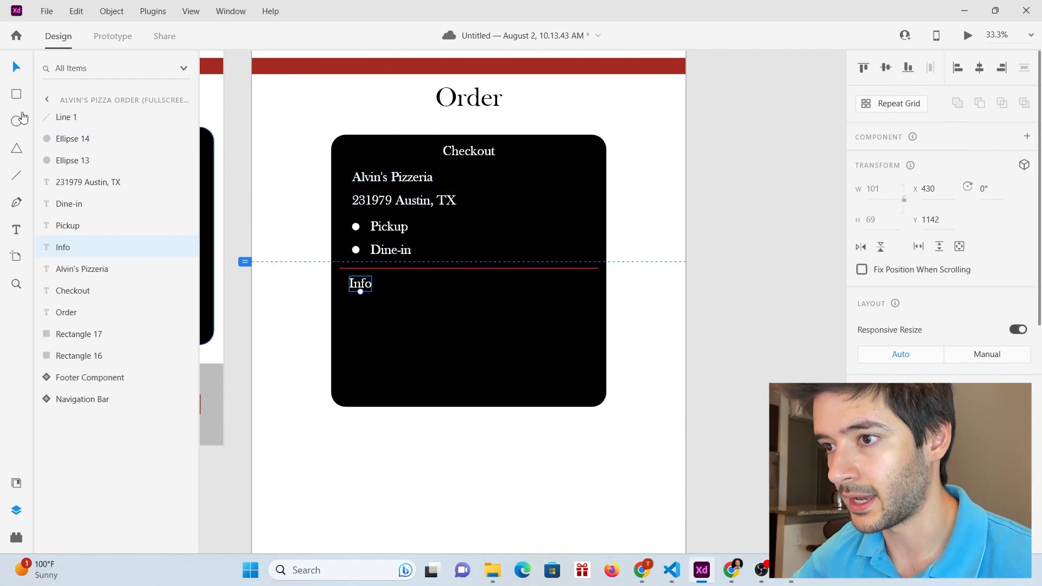
Step: Draw a white pill-shaped input field about 1071 px wide below Info, centre it, and make it slimmer
key(r)
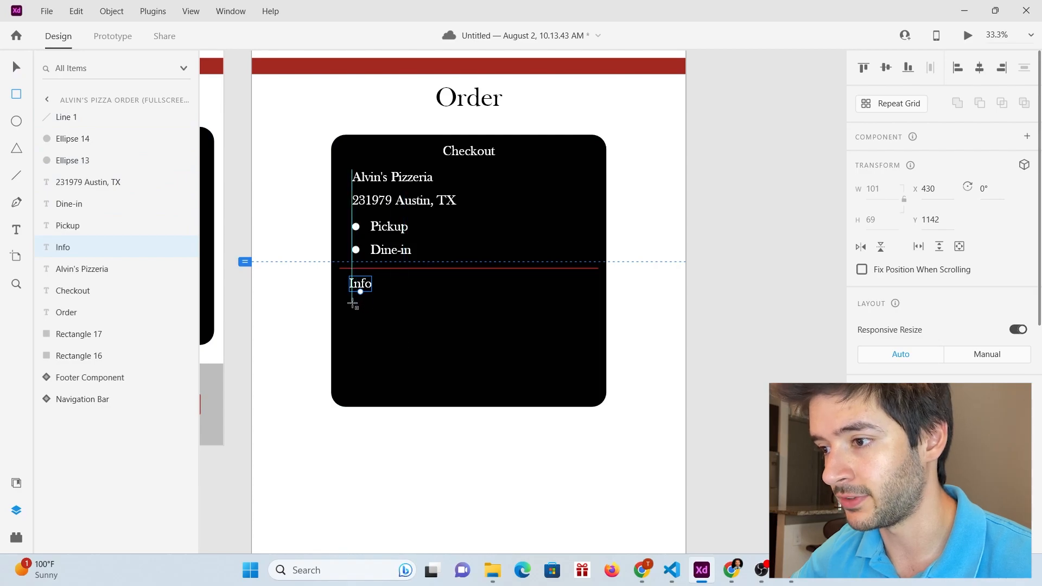
mouse_move(349, 304)
mouse_down()
mouse_move(591, 337)
mouse_move(359, 314)
mouse_up()
click(16, 67)
click(977, 70)
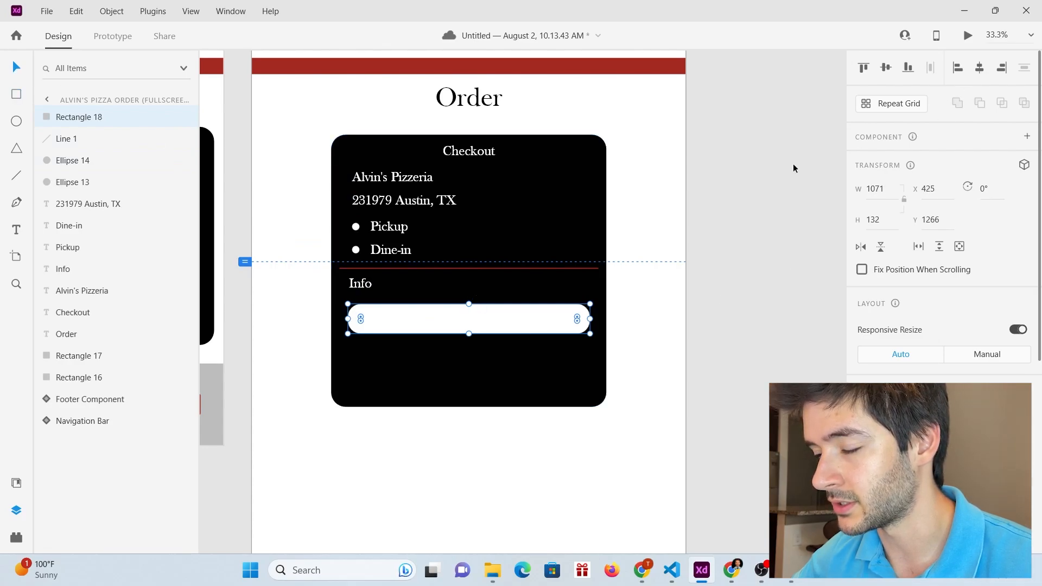
drag(500, 312, 499, 307)
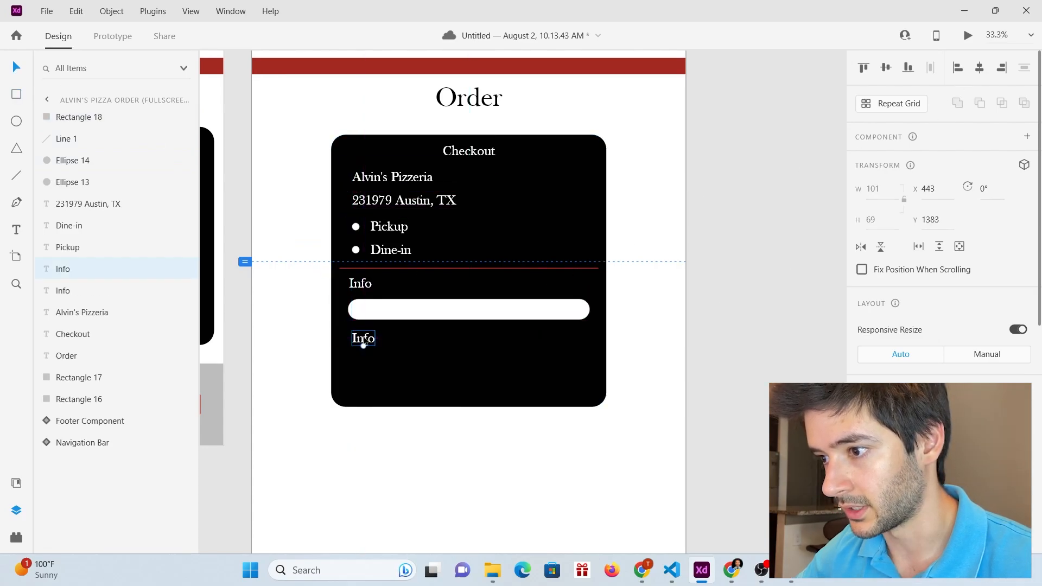
Step: Place a black copy of the Info label inside the white field and change its text to "*Name"
double_click(364, 341)
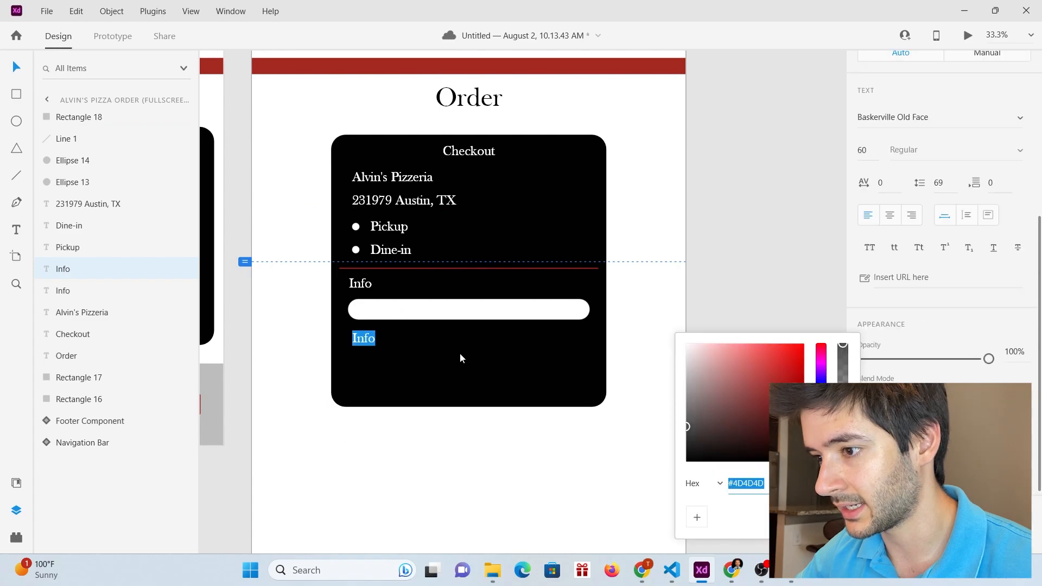
click(16, 69)
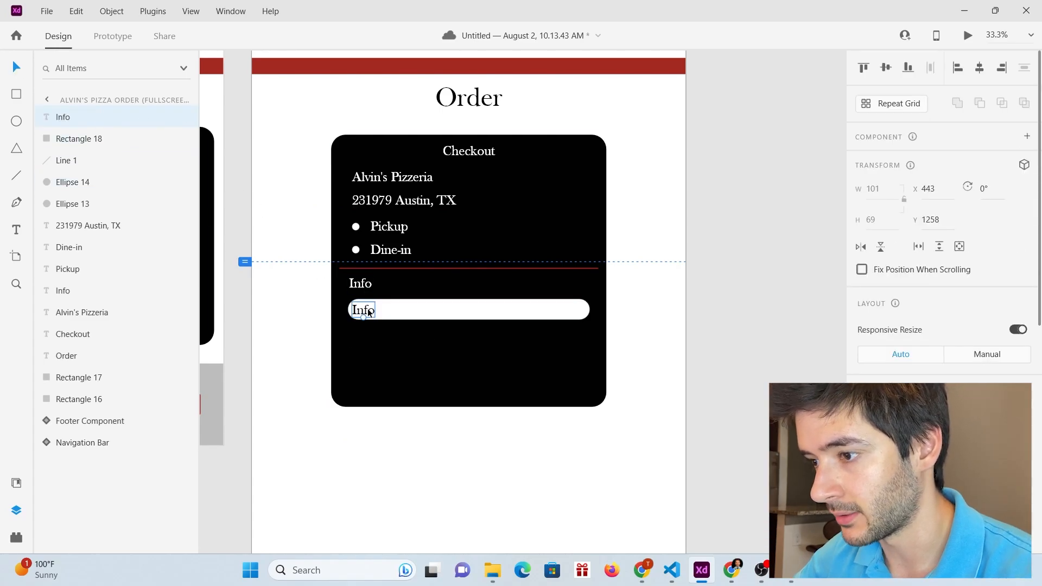
drag(368, 313, 372, 312)
double_click(375, 310)
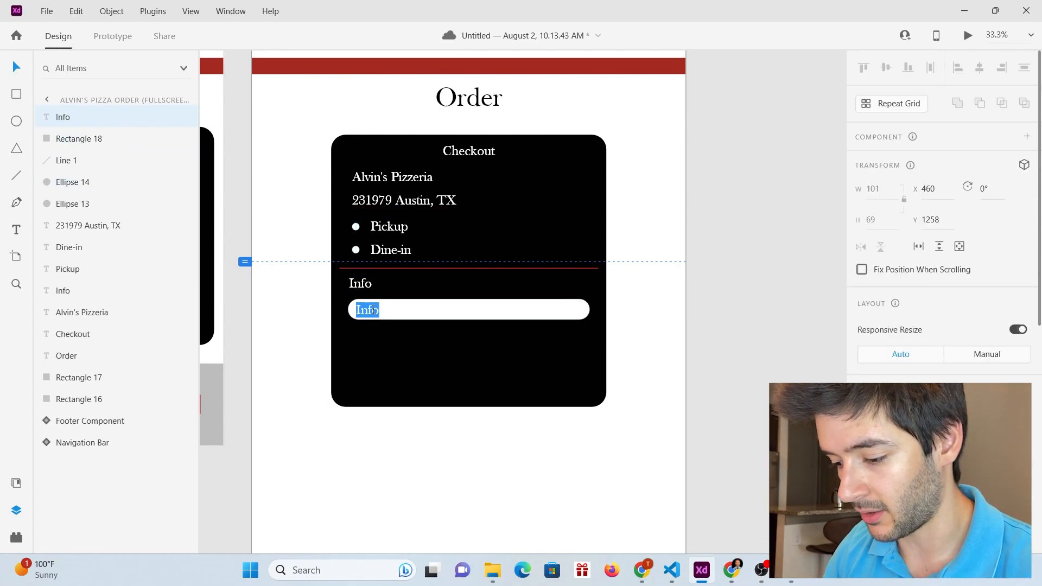
text(*)
text(me)
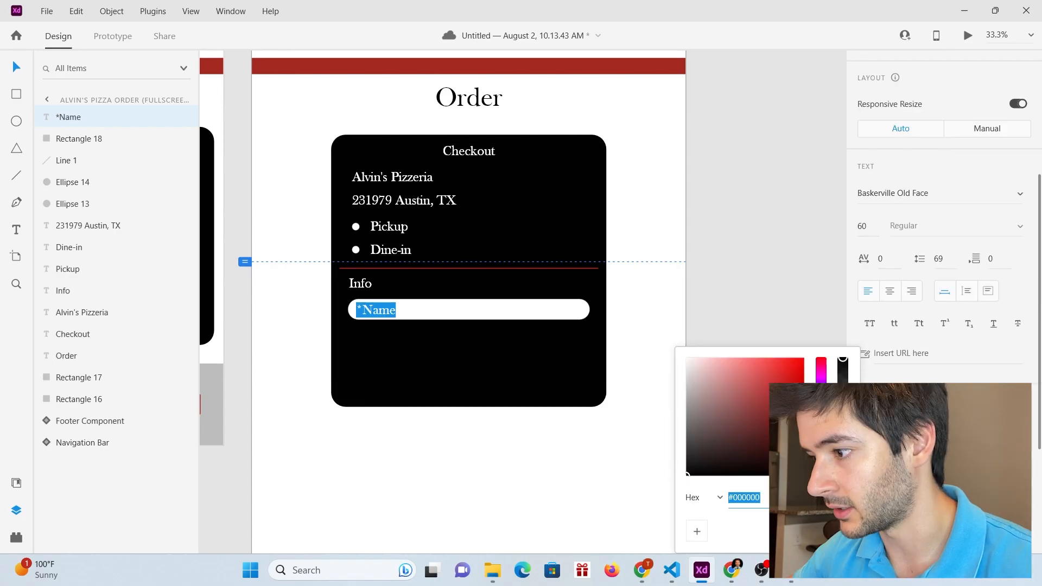
Step: Recolour the "*Name" placeholder text to a light grey
drag(702, 441, 673, 441)
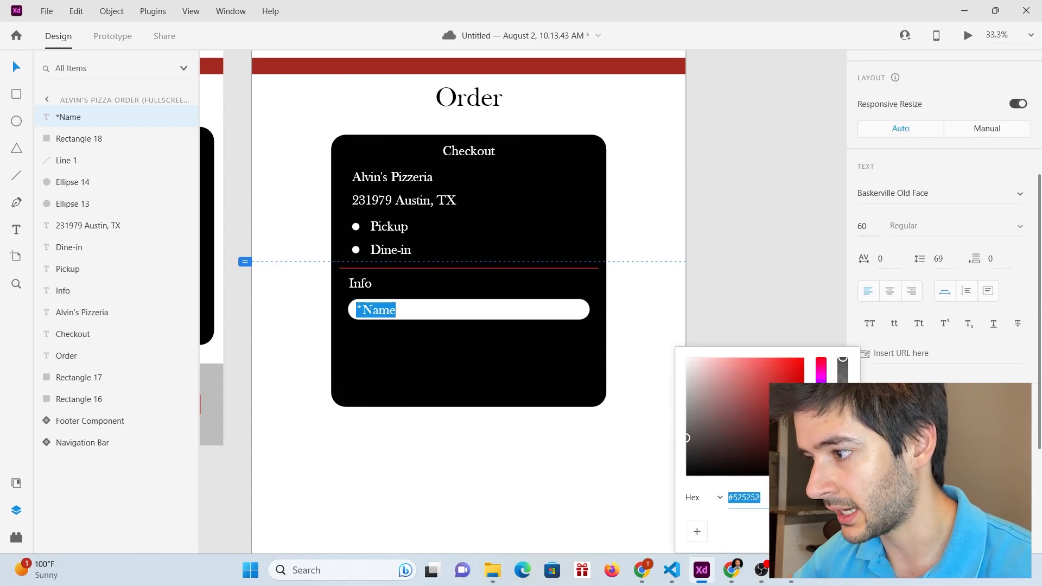
key(Escape)
click(880, 472)
drag(711, 426, 698, 422)
click(373, 313)
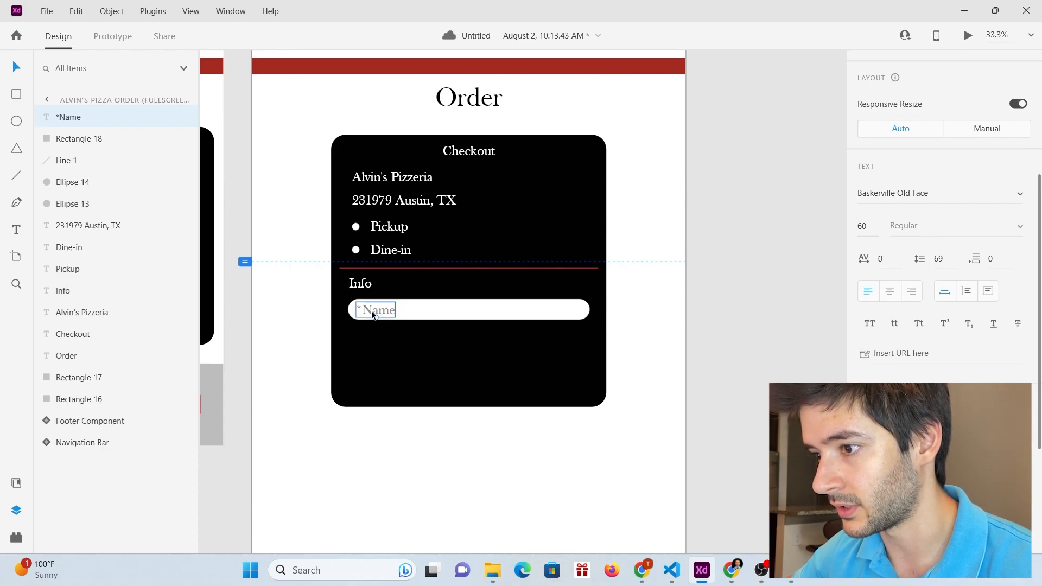
Step: Duplicate the "*Name" field with its placeholder directly below and change the copy's text to "*Email"
scroll(374, 313, up, 3)
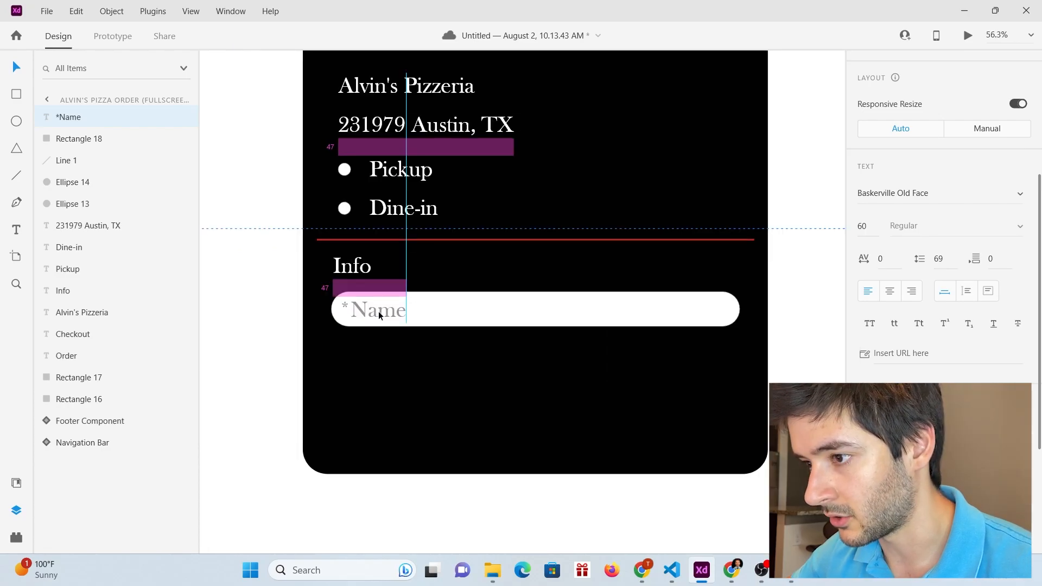
shift+click(450, 312)
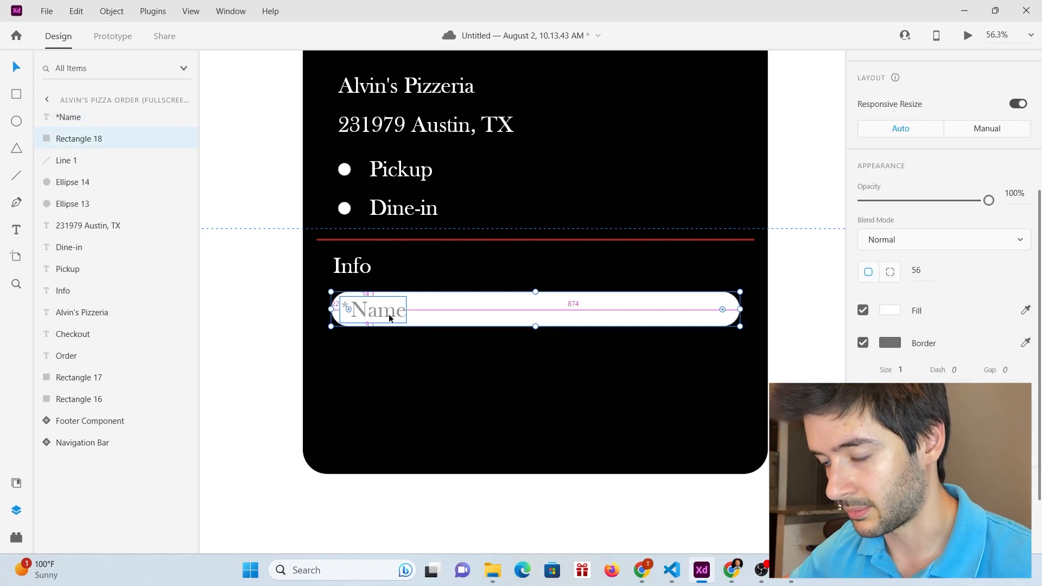
alt+drag(451, 312, 451, 363)
double_click(451, 362)
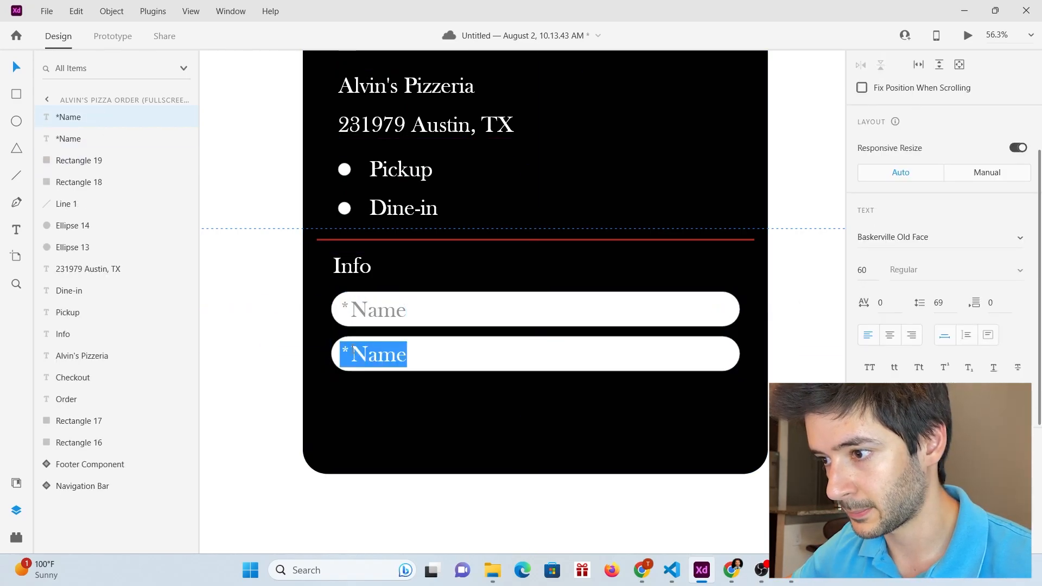
key(BackSpace)
text(Email)
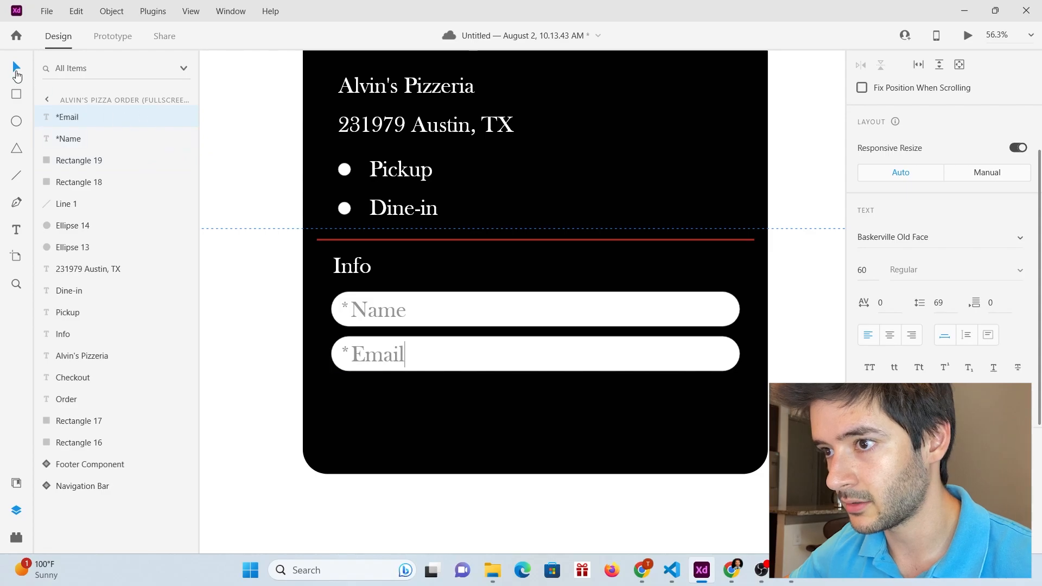
key(Escape)
Step: Duplicate the "*Email" field with its placeholder directly below and change the copy's text to "*Phone Number"
shift+click(455, 354)
drag(455, 353, 455, 402)
scroll(459, 380, down, 1)
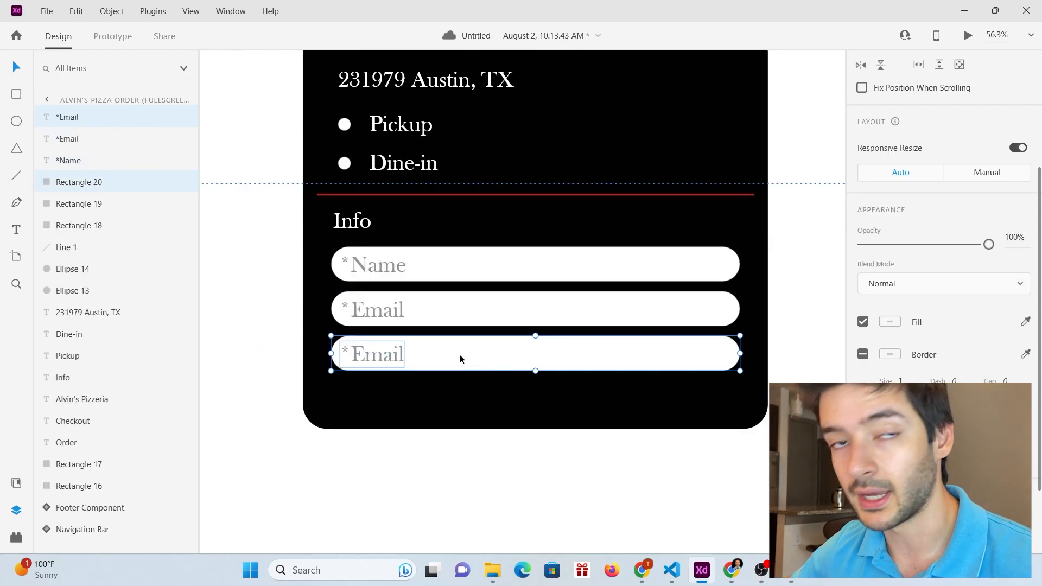
double_click(461, 354)
click(379, 355)
drag(352, 358, 411, 362)
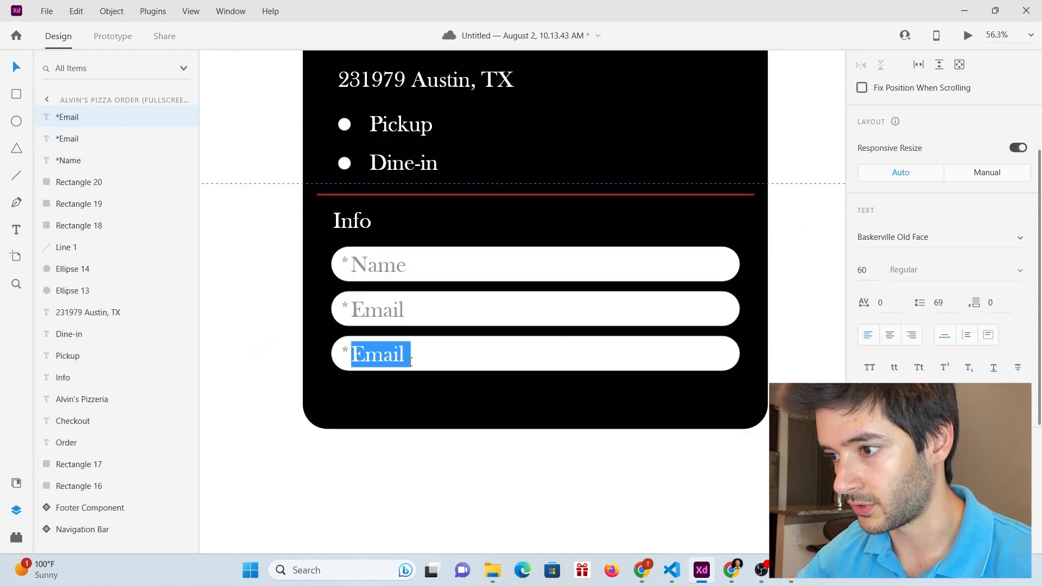
text(Phone)
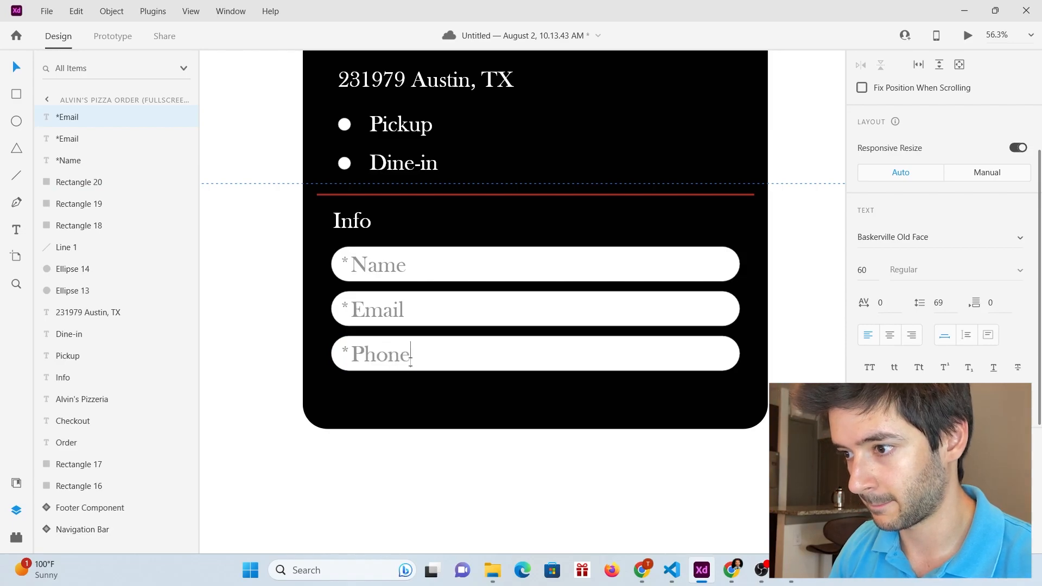
text( Numb)
text(er)
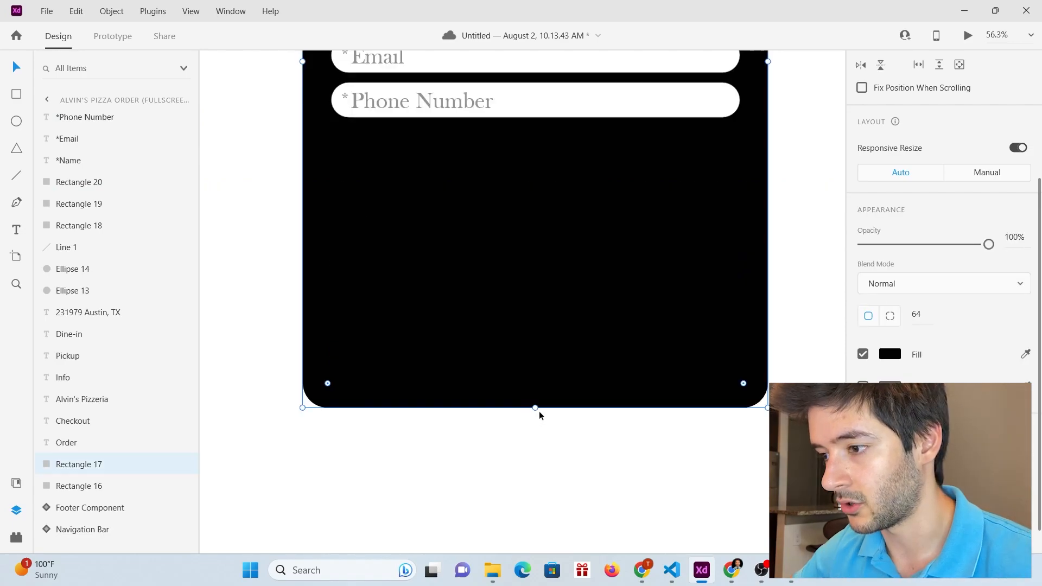
Step: Extend the black checkout panel downward to make room for more content below the Phone Number field
drag(535, 407, 535, 508)
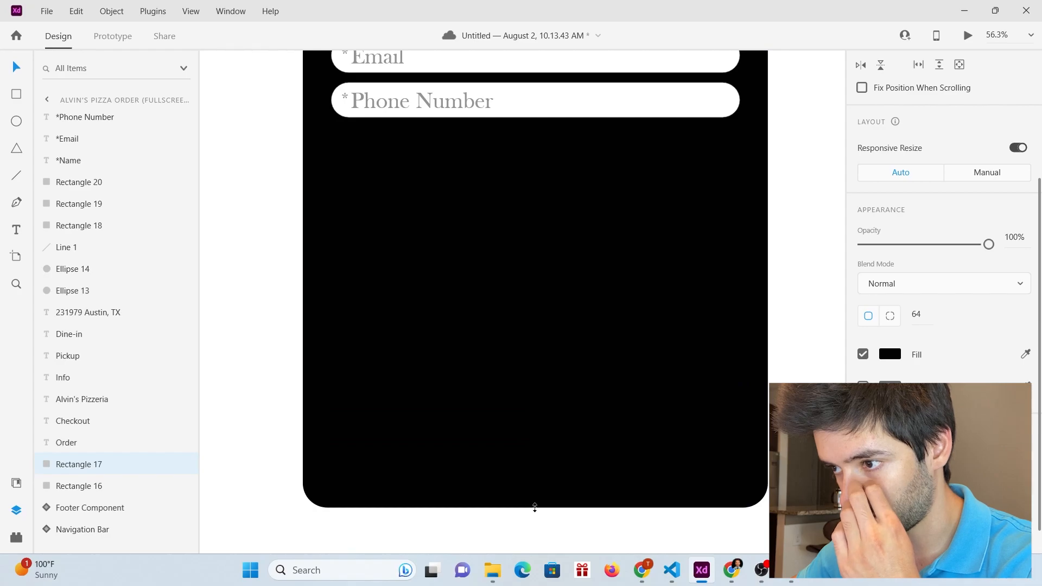
scroll(537, 497, up, 5)
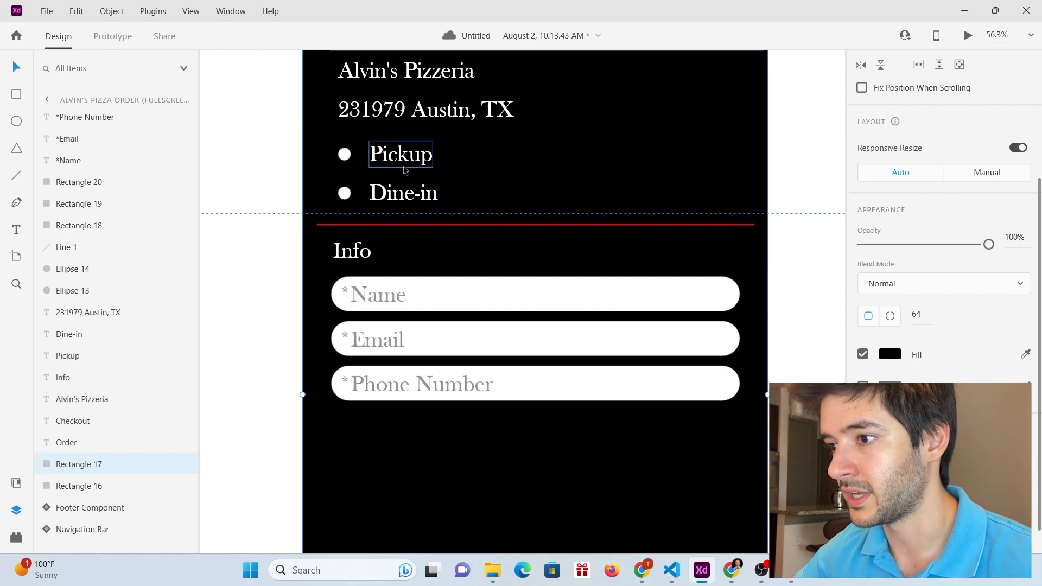
scroll(416, 217, down, 4)
scroll(426, 250, up, 3)
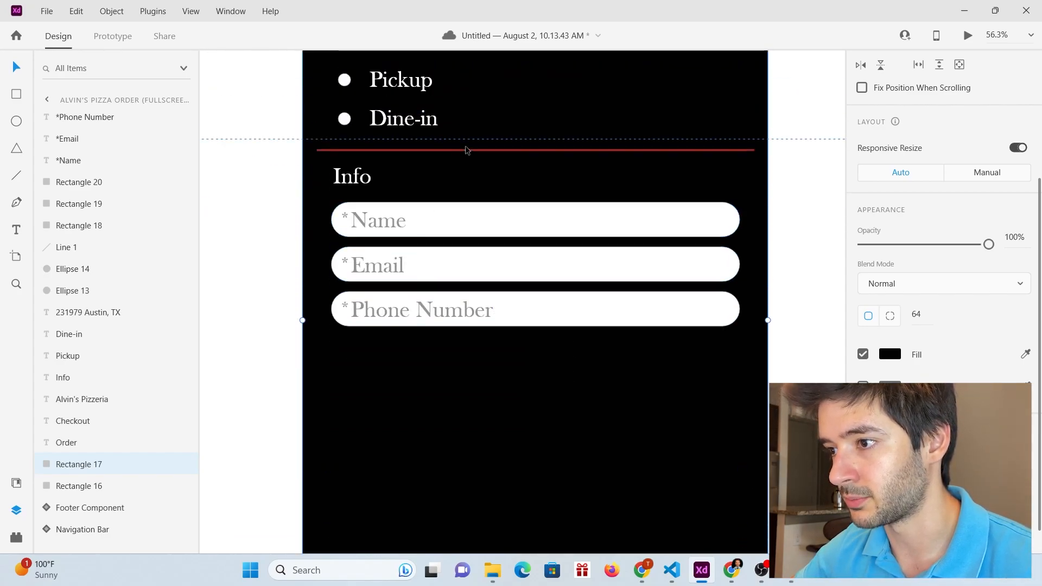
Step: Copy the red divider line to just below the "*Phone Number" field
click(467, 151)
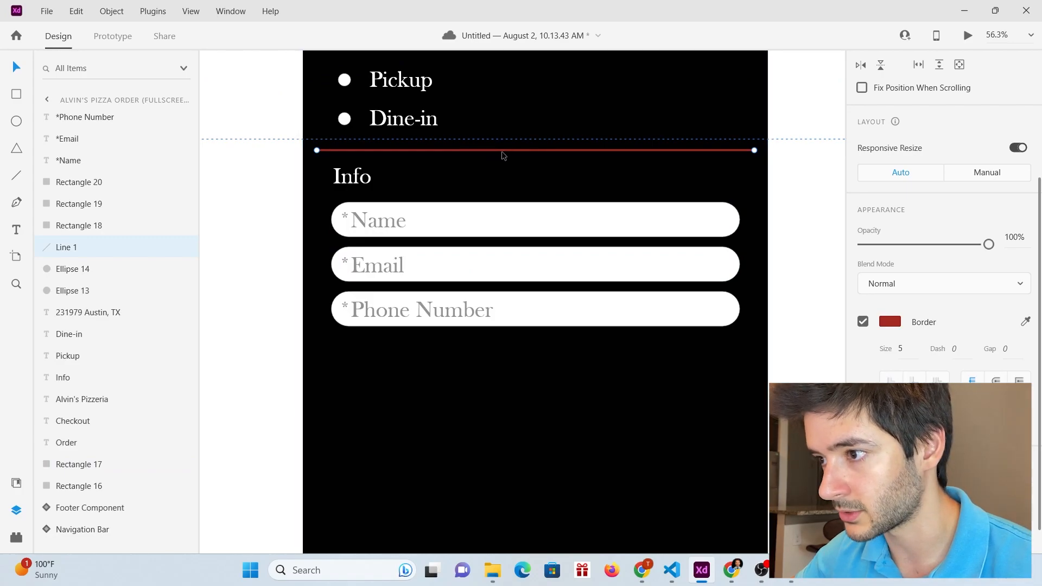
drag(503, 152, 500, 346)
click(785, 263)
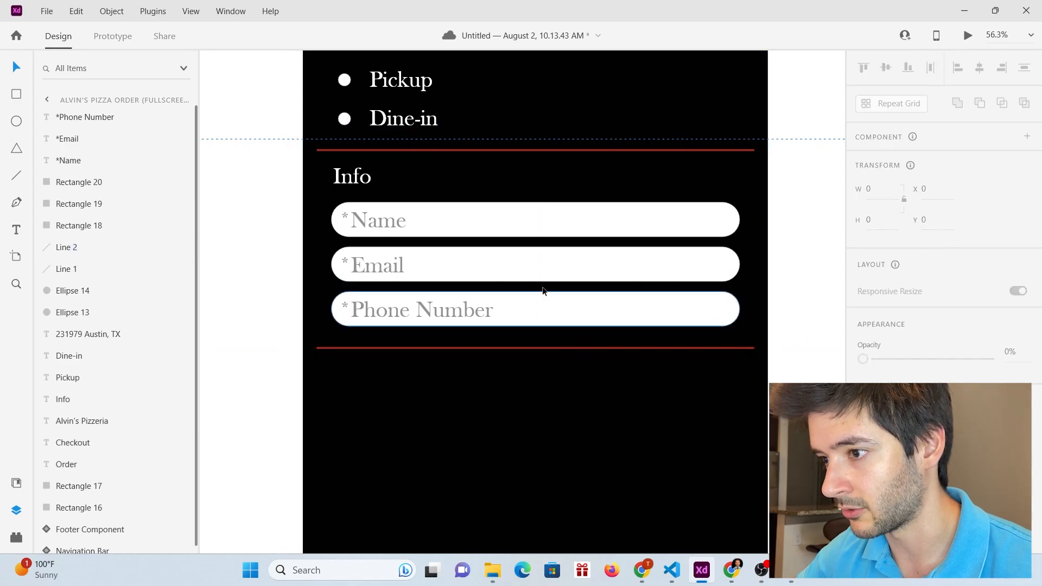
Step: Duplicate the Info heading and its three input fields with placeholders below the second divider line
scroll(546, 300, down, 1)
click(363, 133)
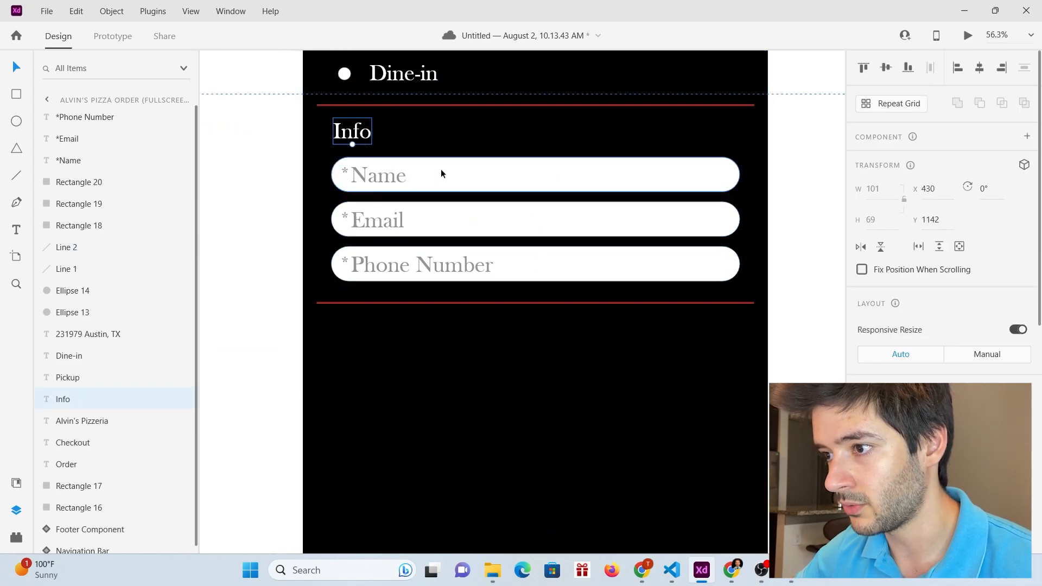
shift+click(443, 168)
shift+click(393, 172)
shift+click(445, 230)
shift+click(375, 220)
shift+click(497, 264)
shift+click(429, 265)
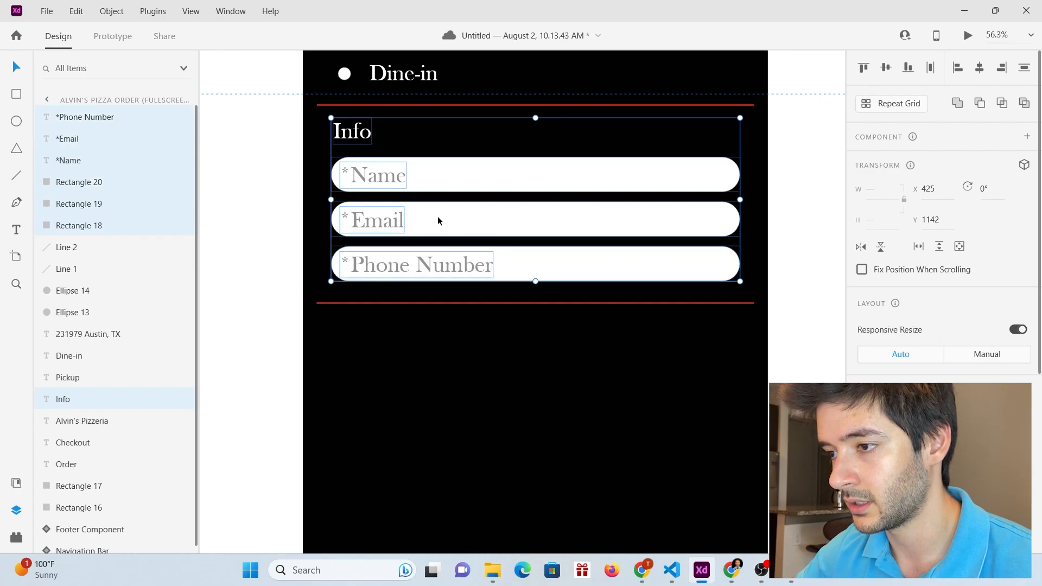
drag(438, 223, 428, 422)
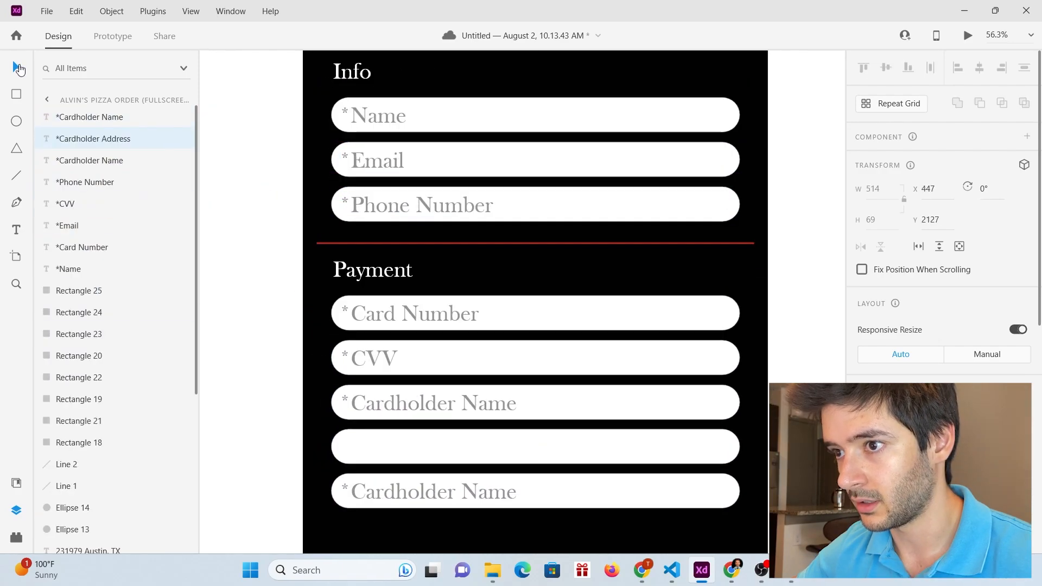
Step: Delete the surplus Cardholder Name field and its placeholder at the bottom of the Payment section
key(Escape)
click(542, 489)
shift+click(487, 491)
key(Delete)
Step: Move the Card Number and CVV fields with their placeholders below the Cardholder Address field
scroll(478, 353, down, 1)
click(500, 268)
shift+click(451, 275)
shift+click(442, 311)
shift+click(397, 317)
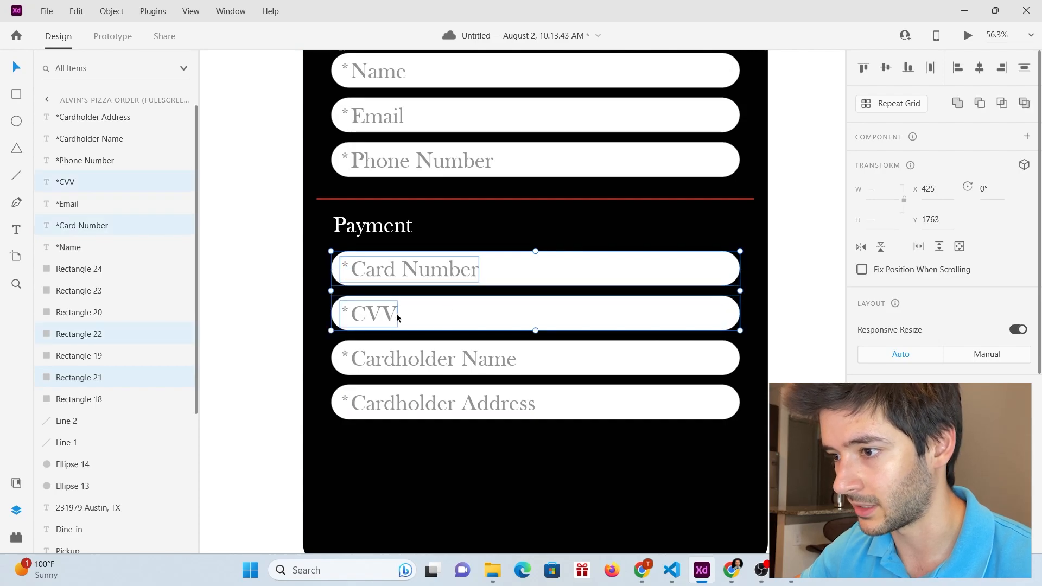
drag(438, 313, 438, 493)
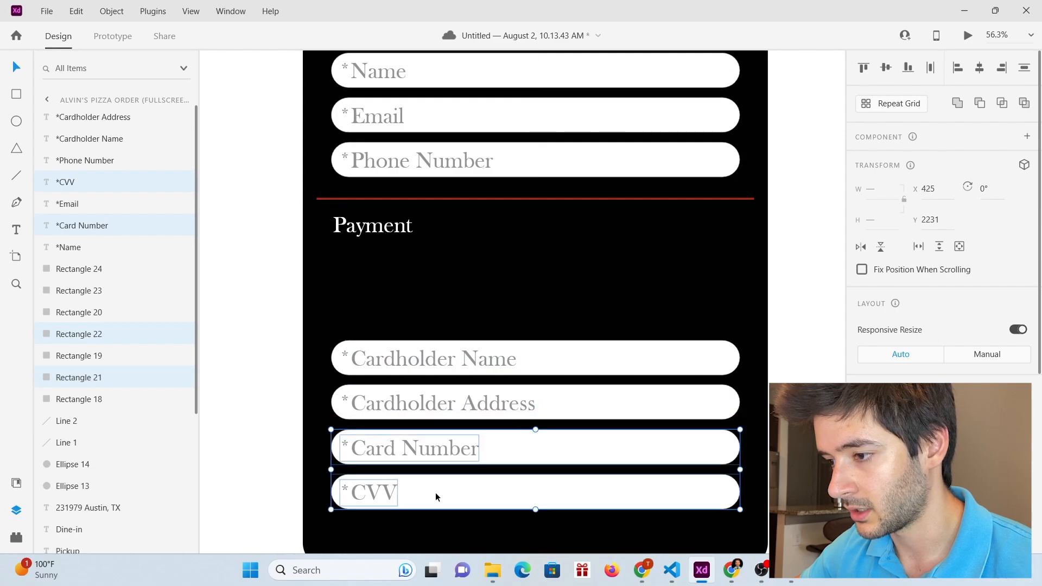
Step: Move all four payment fields up together so they sit directly below the Payment heading
shift+click(445, 414)
shift+click(556, 399)
shift+click(561, 354)
shift+click(471, 354)
drag(555, 362, 555, 270)
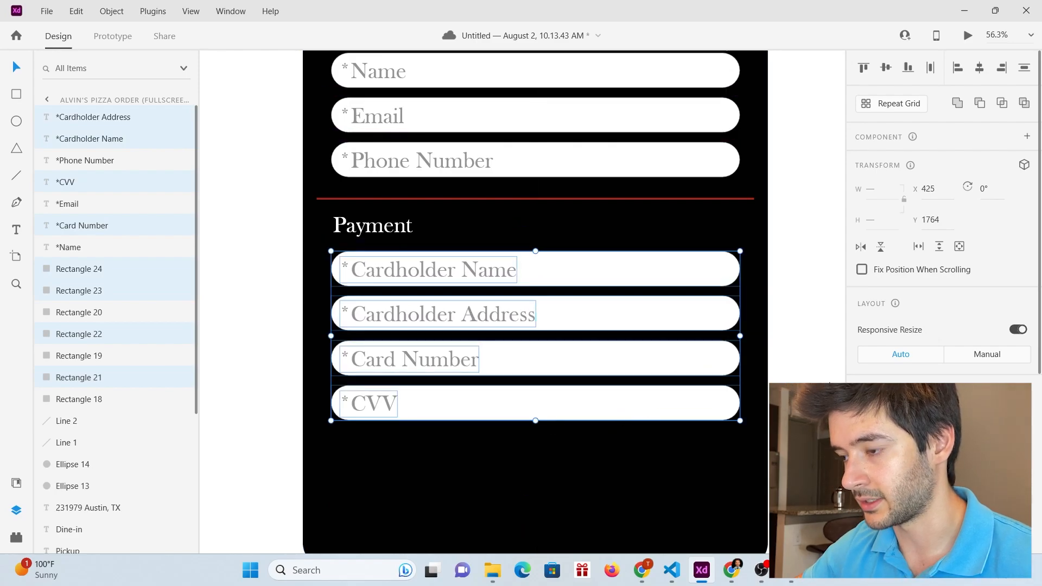
click(830, 382)
Step: Draw a white button rectangle about 557 by 171 px in the checkout panel's lower right area
scroll(724, 319, down, 1)
scroll(723, 316, down, 6)
scroll(733, 212, up, 2)
scroll(750, 211, up, 1)
key(r)
drag(598, 484, 638, 397)
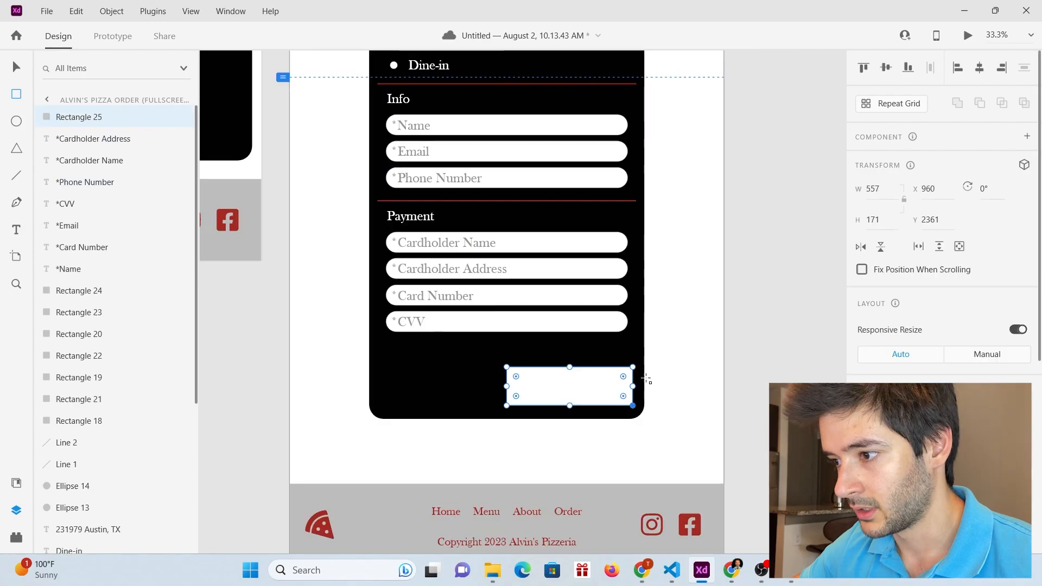
Step: Match the white rectangle's size and corner radius of 62 to the navigation bar's Order button, and reposition it below the CVV field
scroll(654, 358, up, 5)
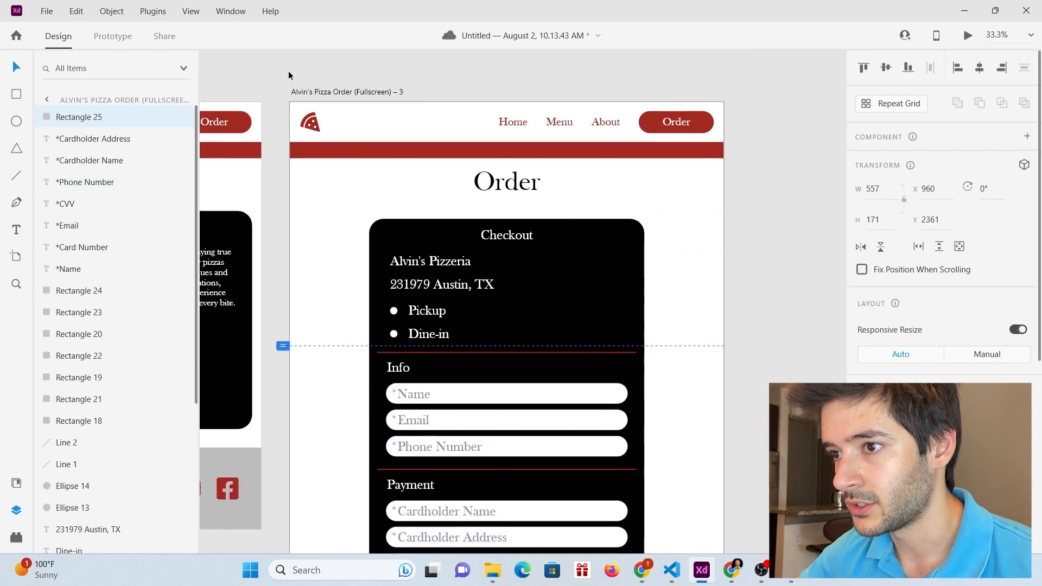
double_click(689, 121)
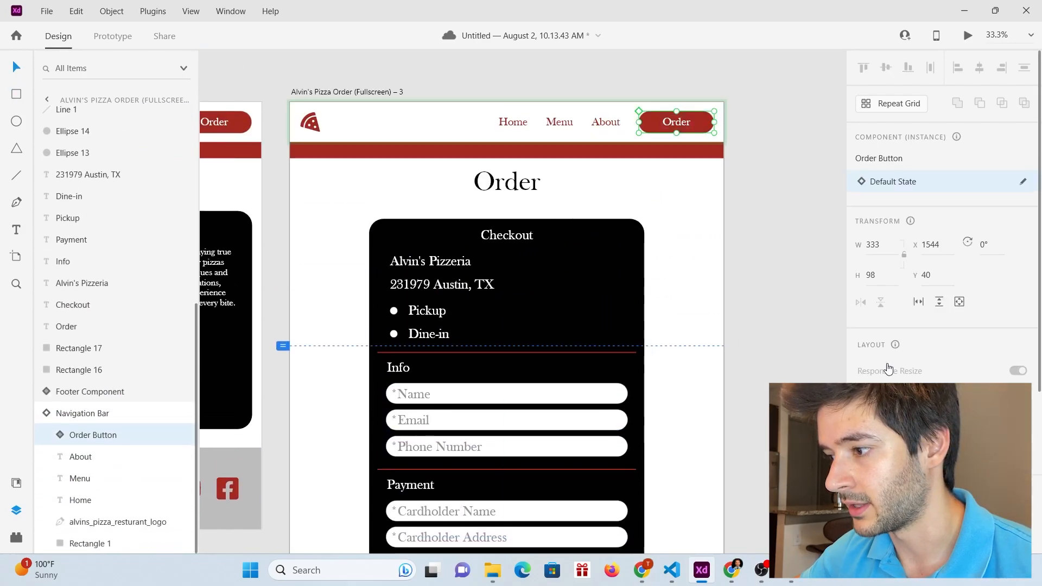
scroll(875, 362, down, 5)
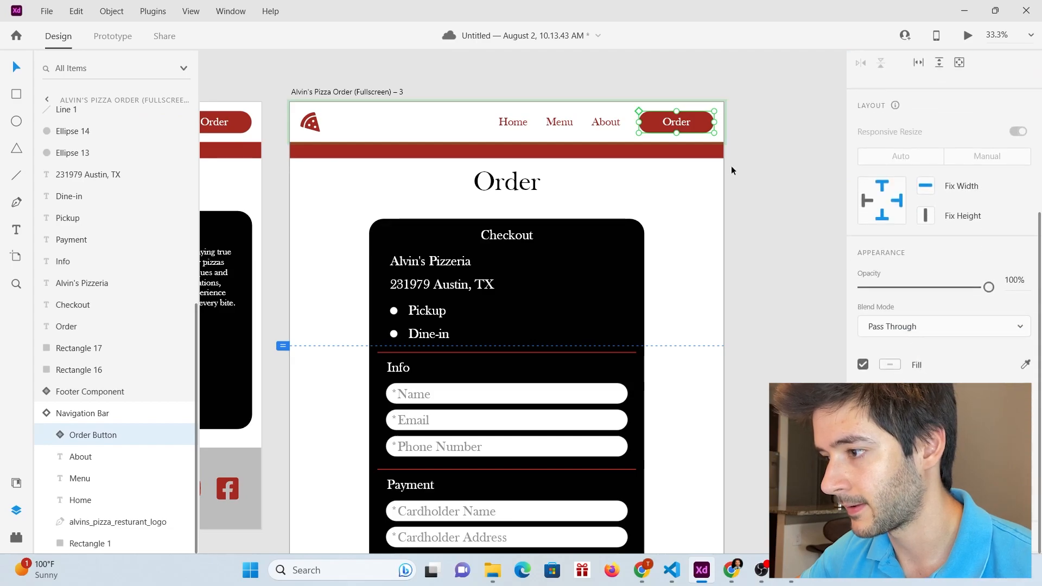
double_click(699, 123)
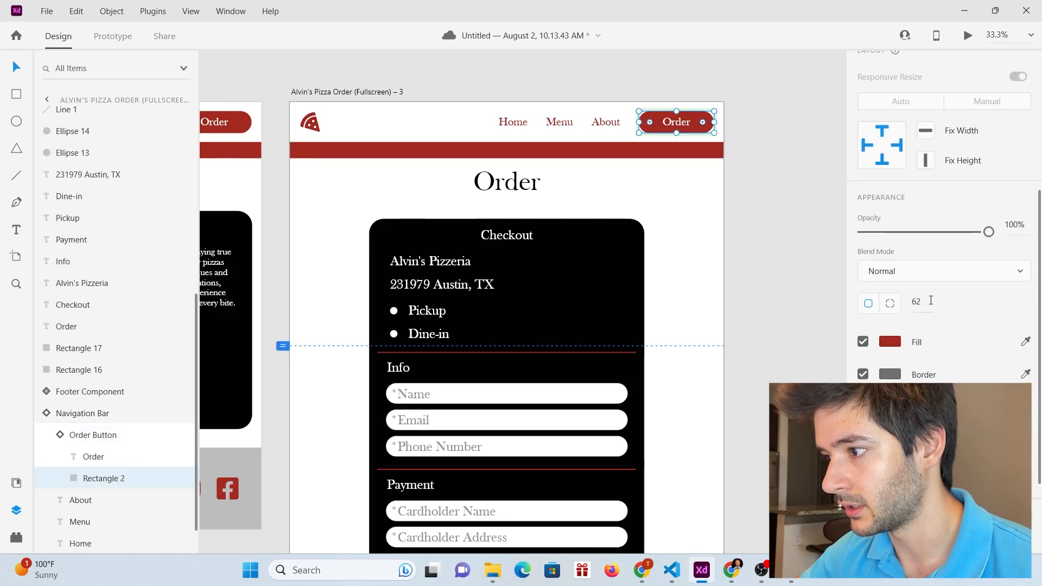
scroll(654, 421, down, 3)
click(624, 461)
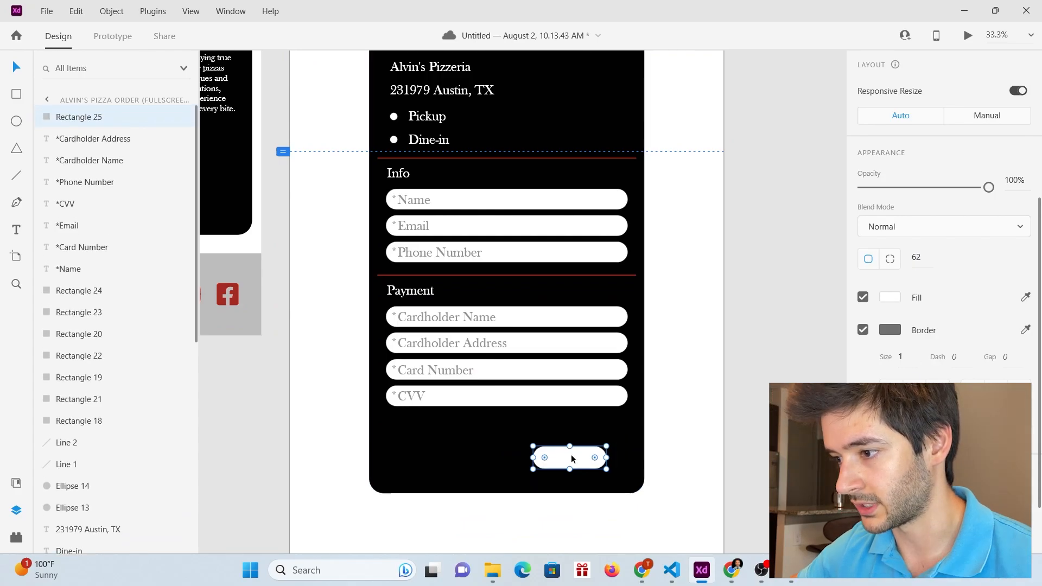
drag(571, 456, 567, 451)
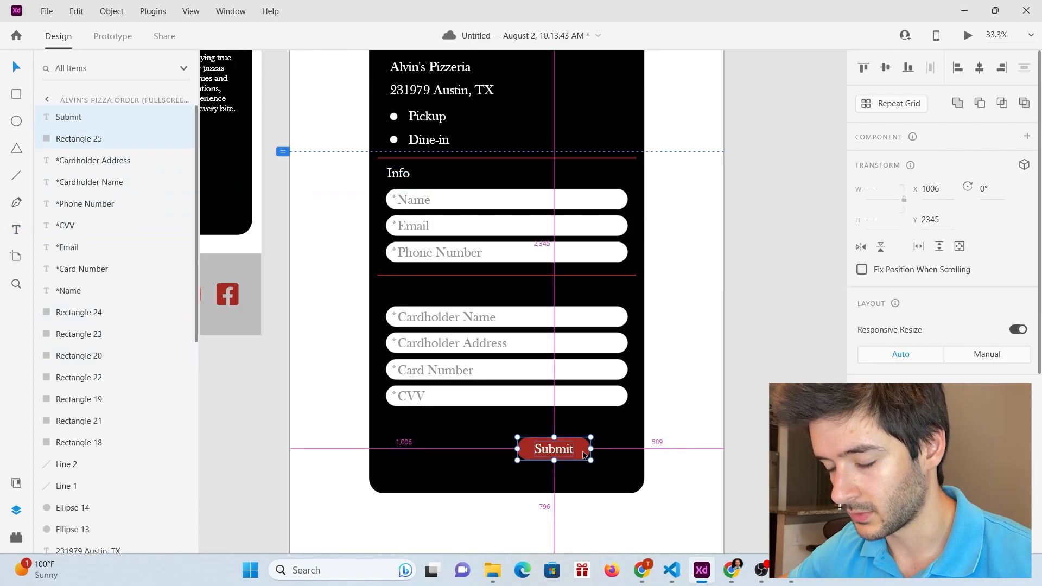
Step: Duplicate the red Submit button to its left and change the copy's label to "Cancel"
drag(582, 451, 483, 452)
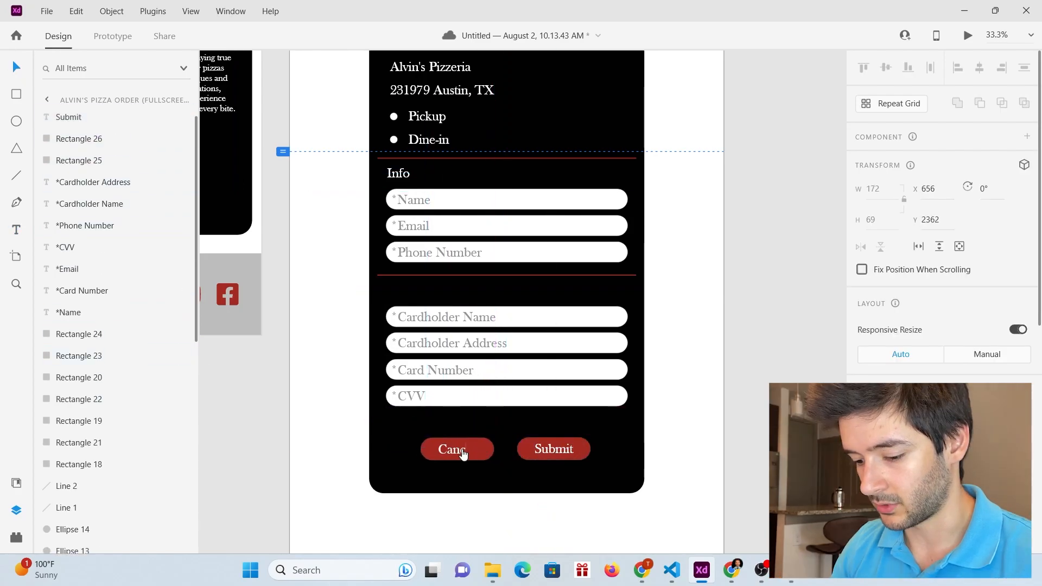
text(el)
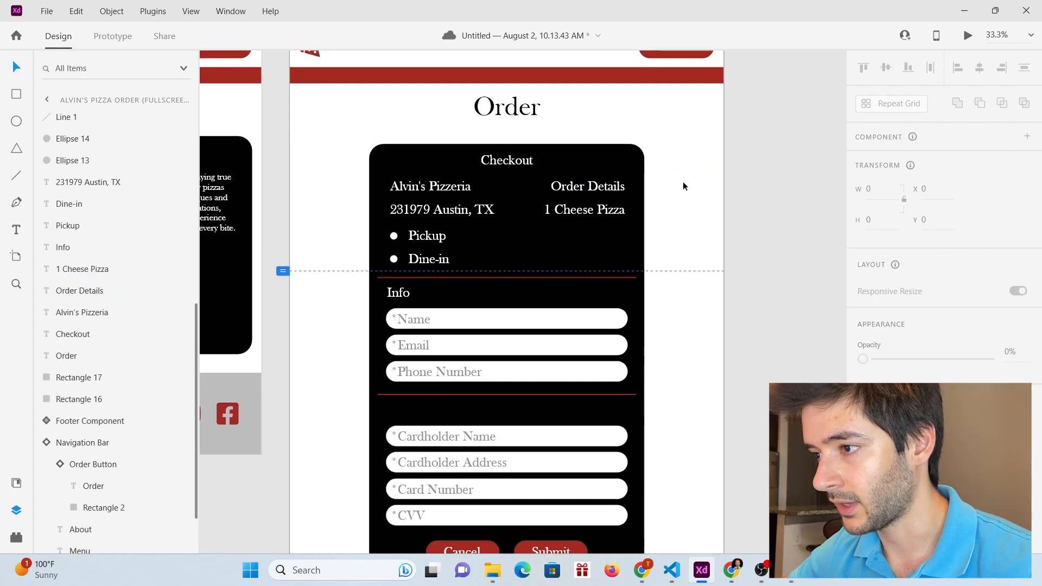
Step: Copy "1 Cheese Pizza" below itself as "1 Pepperoni Pizza" and left-align the two order lines
click(585, 215)
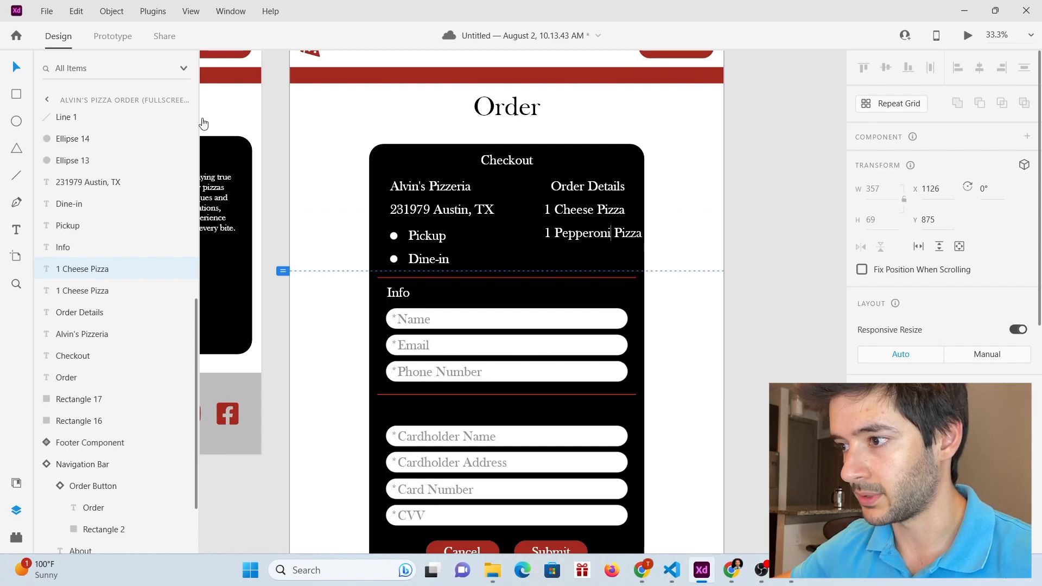
click(683, 182)
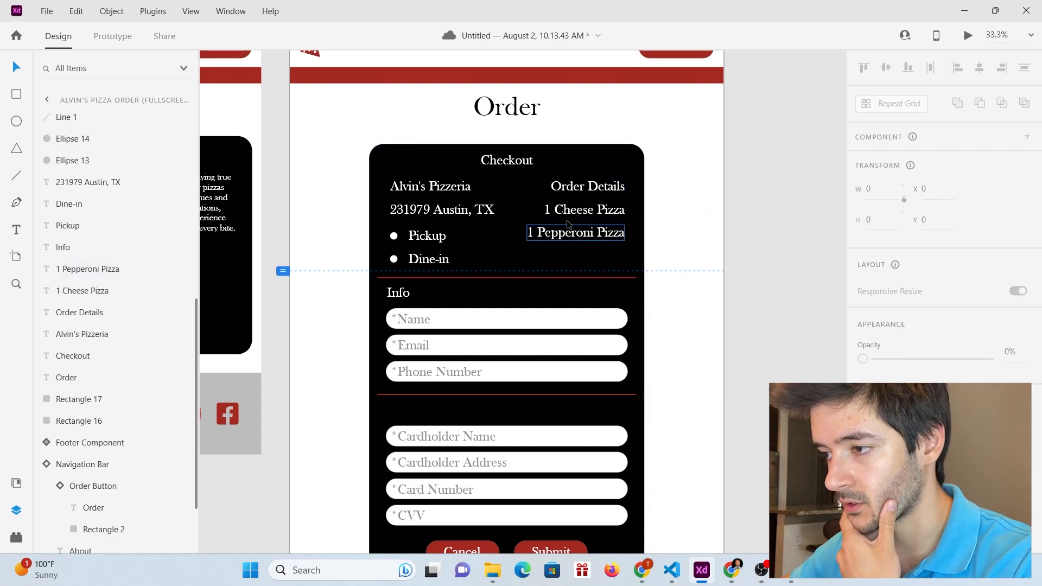
click(593, 210)
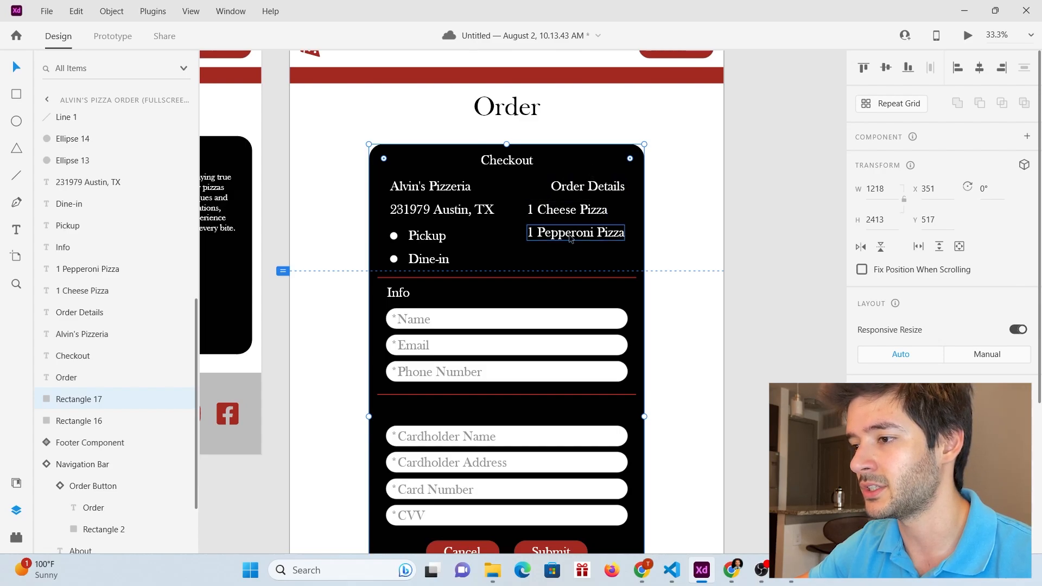
Step: Shorten the black checkout panel so it ends just below the Cancel and Submit buttons
scroll(420, 219, down, 1)
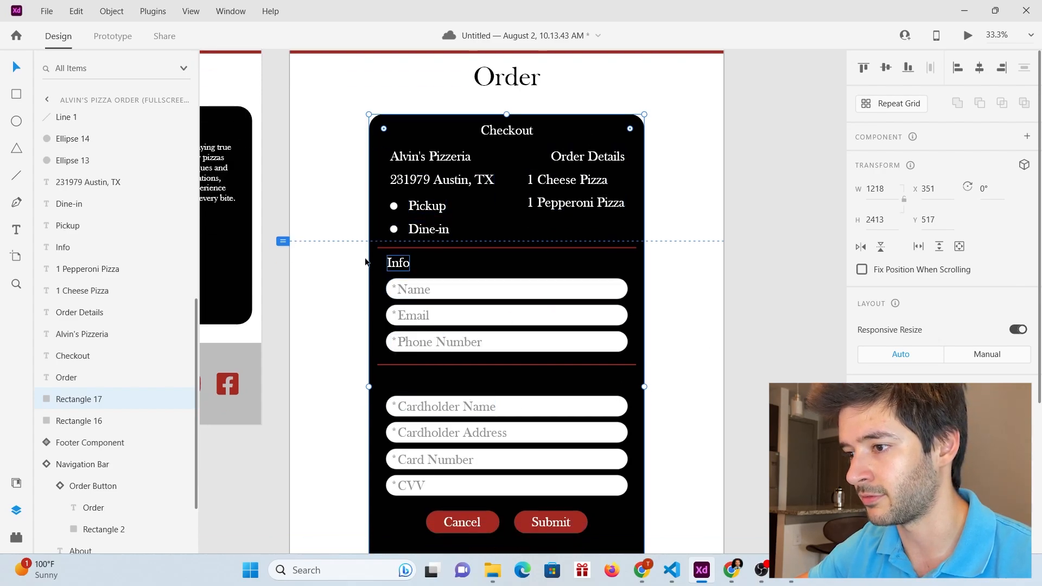
scroll(552, 312, down, 6)
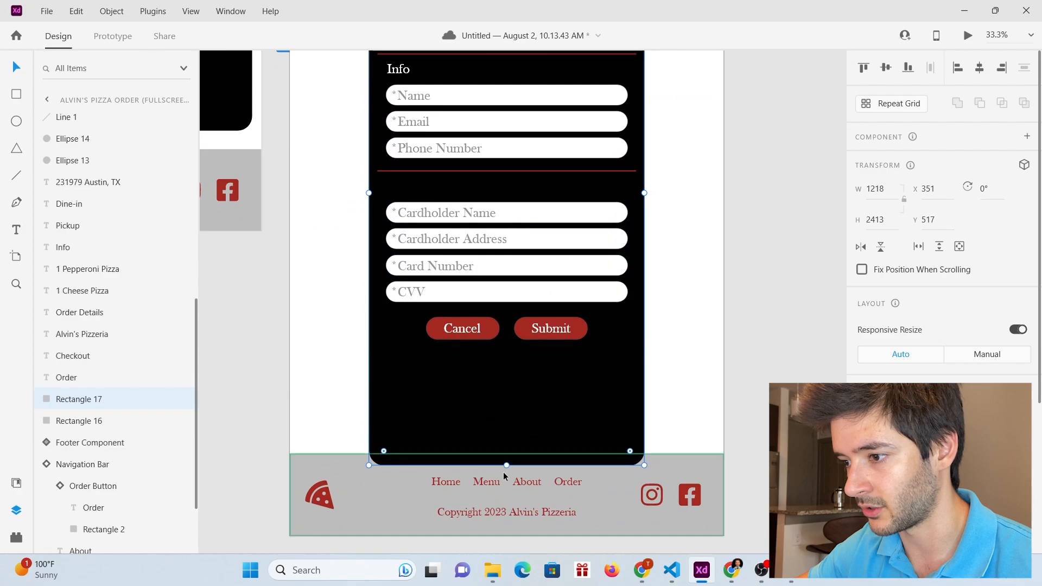
drag(507, 465, 512, 360)
Step: Move the footer up to just below the checkout panel and shorten the Order artboard to end at the footer
click(607, 477)
drag(607, 477, 601, 447)
drag(602, 447, 601, 426)
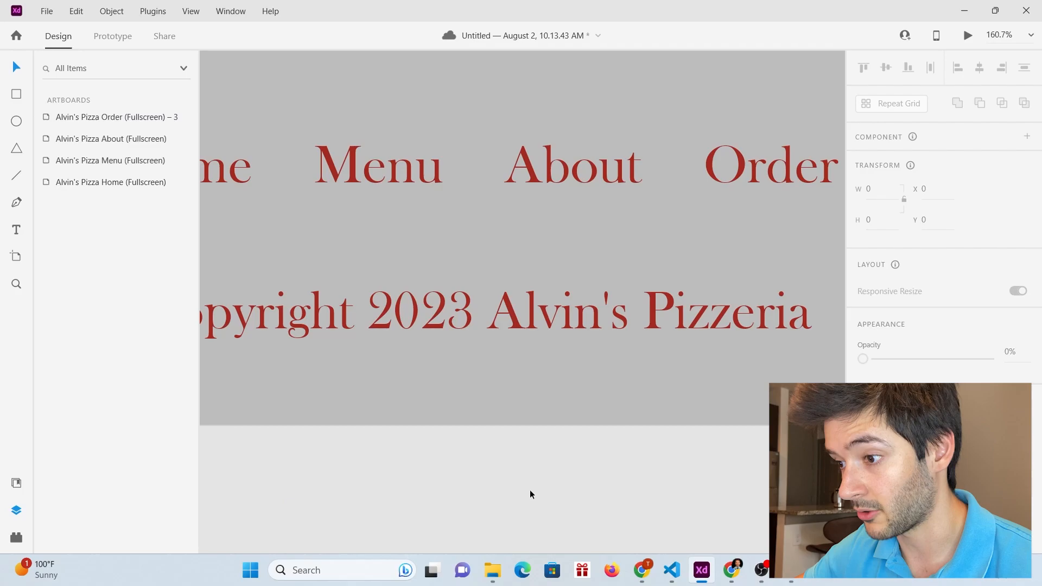
scroll(571, 440, down, 10)
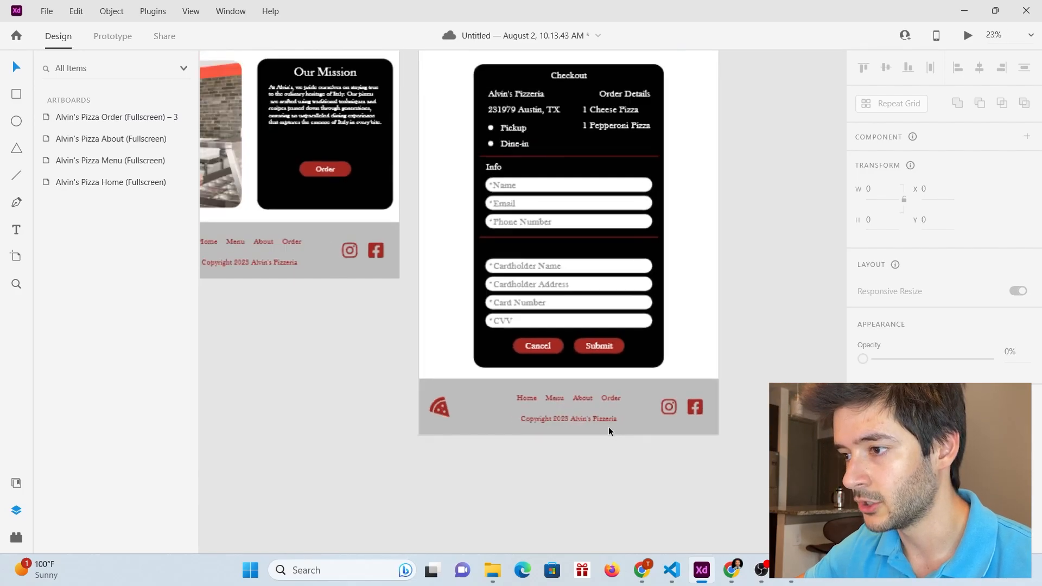
Step: Review the overall layout of the four pizzeria artboards, checking the Home and Menu pages up close
scroll(728, 414, down, 4)
scroll(405, 331, up, 3)
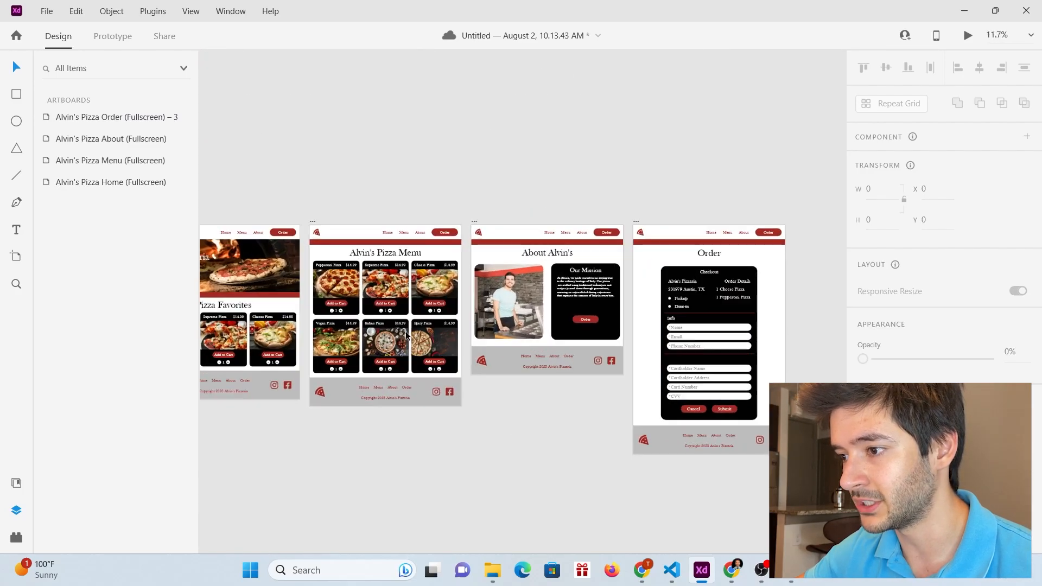
scroll(679, 354, down, 2)
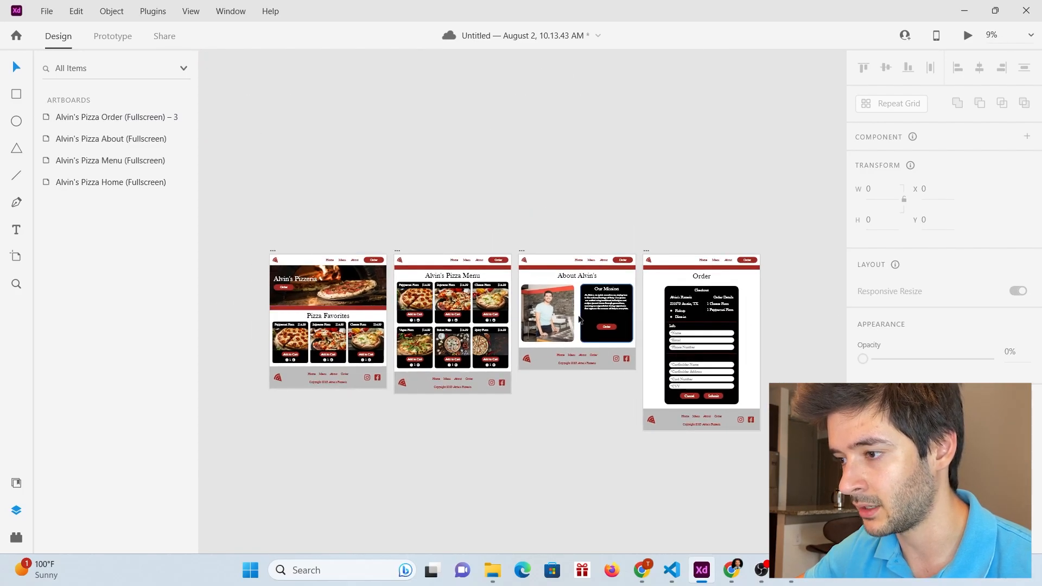
scroll(580, 320, up, 2)
scroll(625, 326, down, 2)
scroll(303, 274, up, 3)
scroll(302, 272, down, 4)
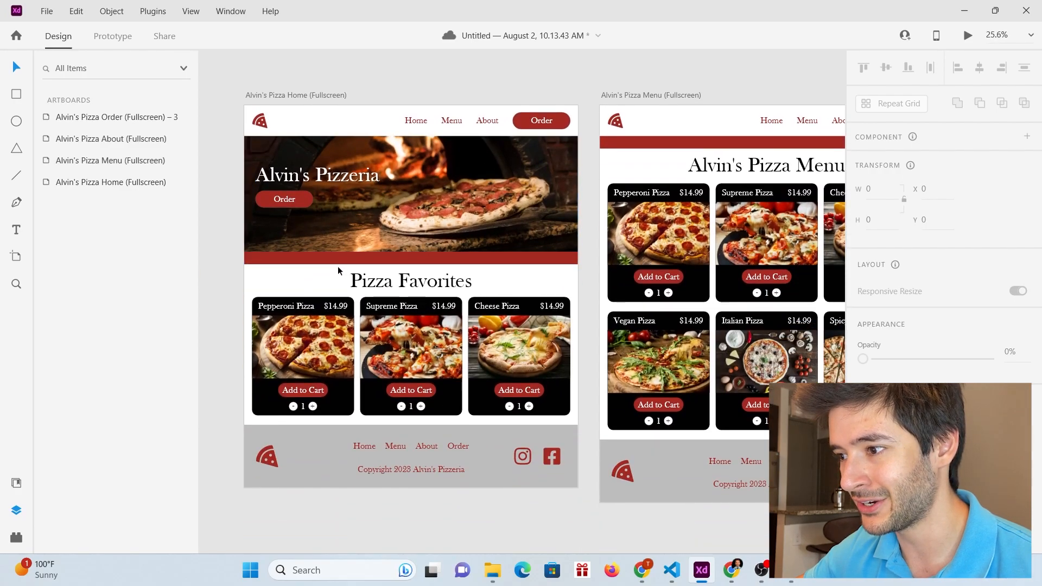
scroll(323, 272, down, 1)
scroll(798, 260, up, 1)
scroll(573, 245, down, 3)
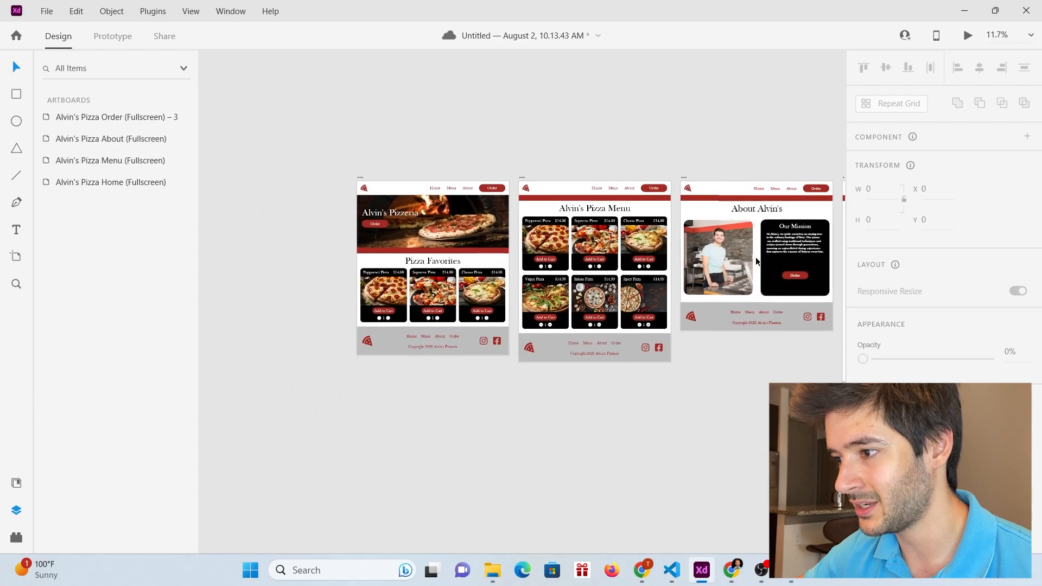
scroll(526, 267, up, 2)
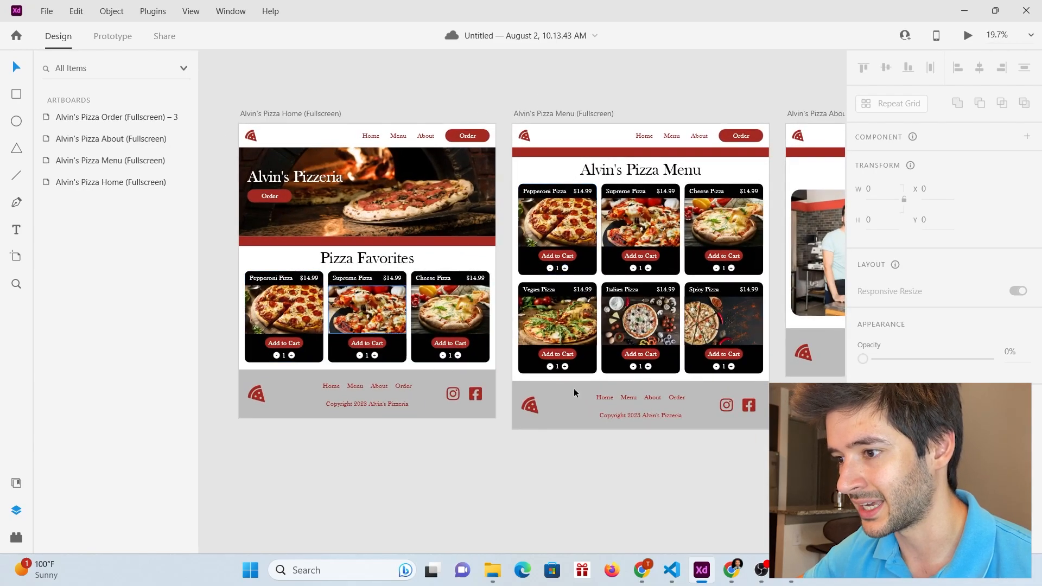
Step: Inspect the About and Order pages up close and compare all four finished artboards side by side
scroll(293, 272, down, 2)
scroll(604, 245, up, 2)
scroll(605, 245, up, 1)
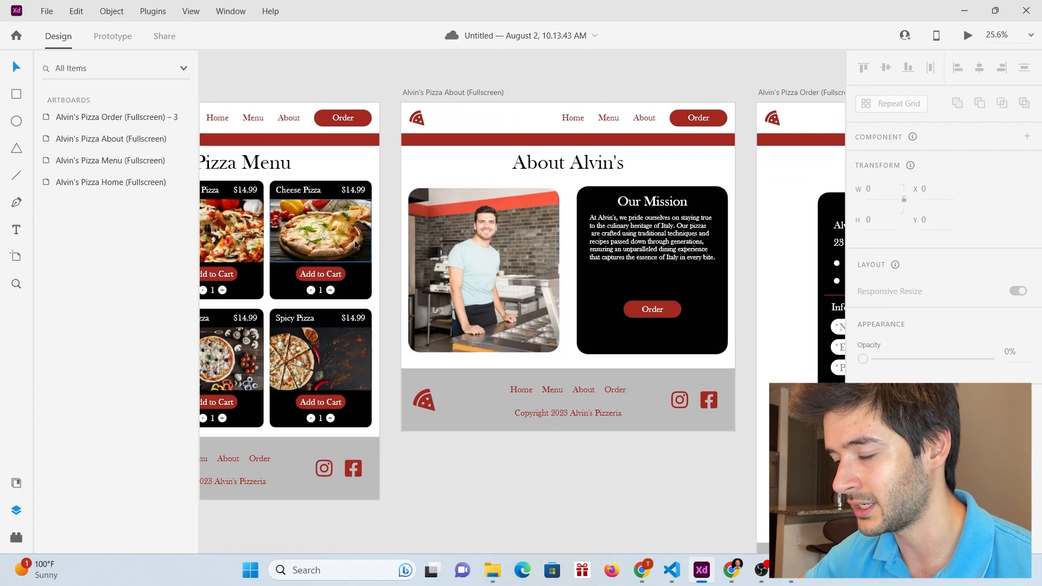
scroll(359, 210, down, 2)
scroll(807, 289, up, 1)
scroll(807, 285, up, 1)
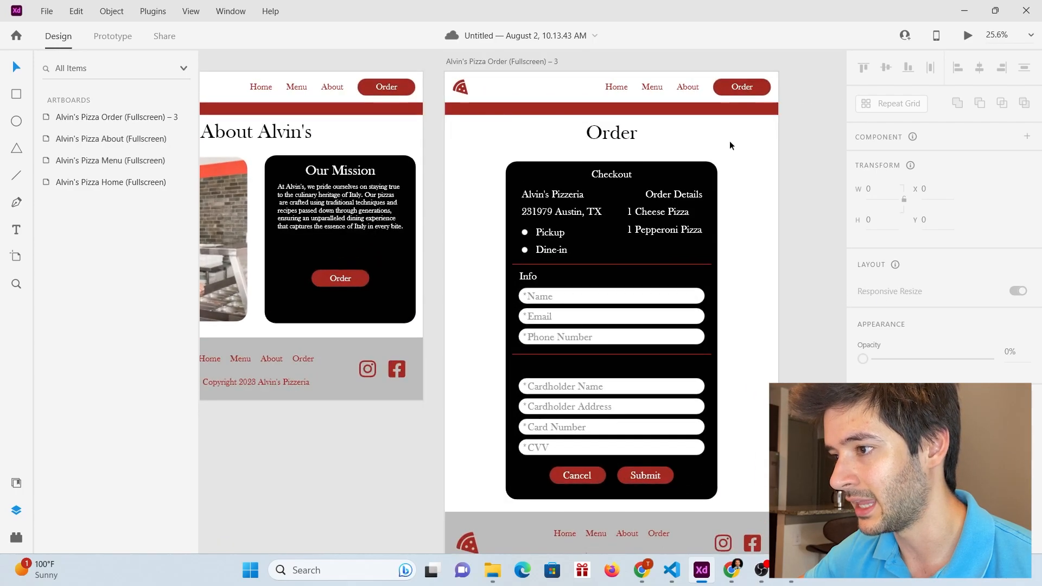
scroll(742, 163, down, 2)
scroll(728, 142, up, 1)
scroll(803, 240, down, 1)
scroll(803, 239, down, 3)
scroll(803, 239, up, 2)
scroll(296, 196, up, 1)
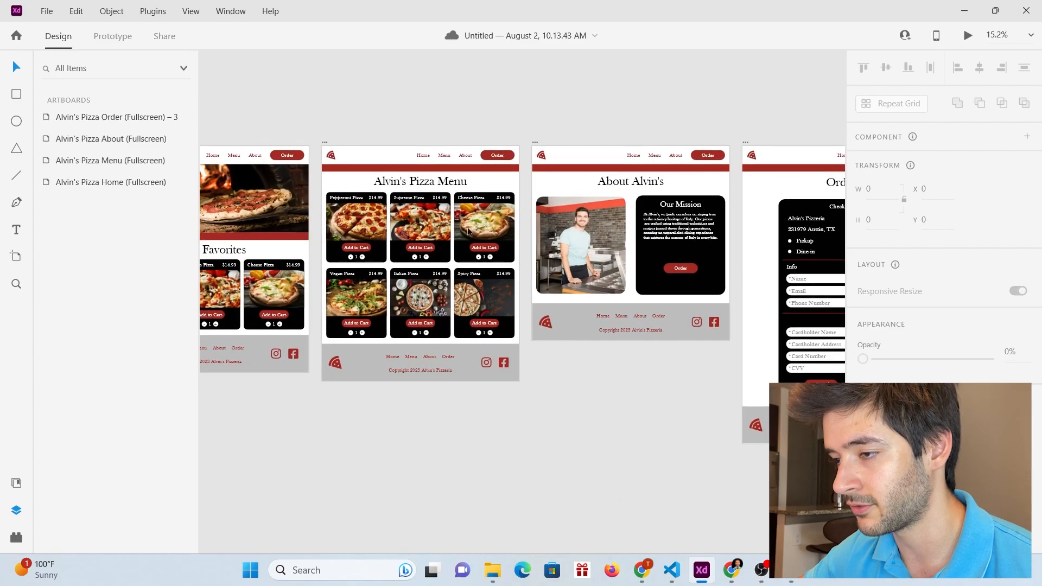
scroll(500, 112, down, 1)
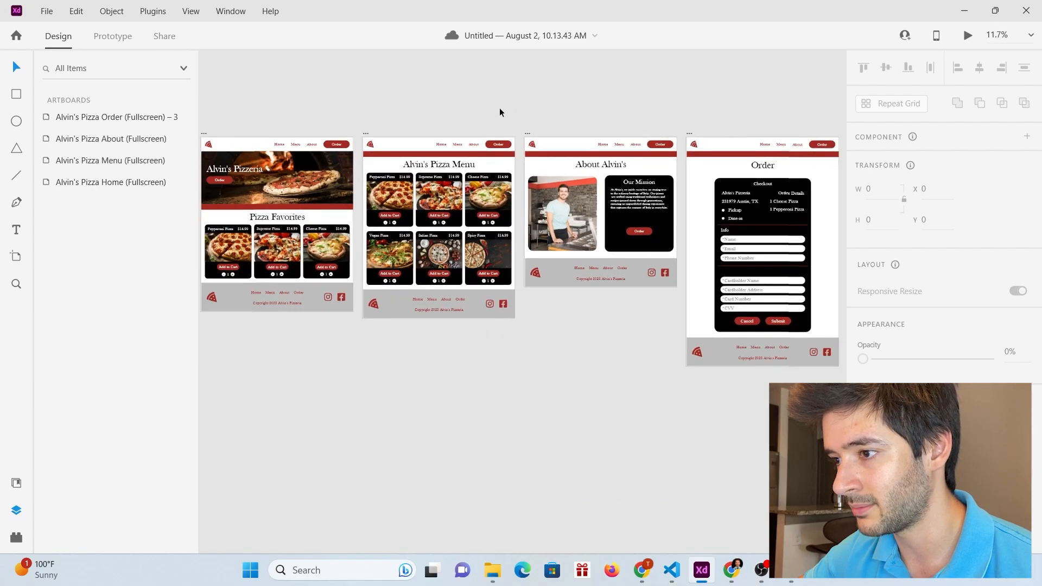